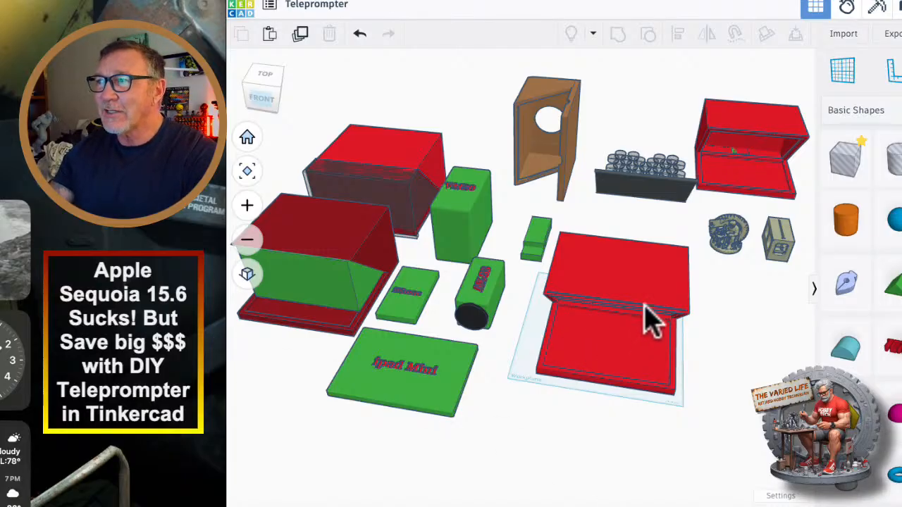
scroll(646, 228, up, 3)
scroll(672, 206, down, 6)
scroll(703, 296, up, 3)
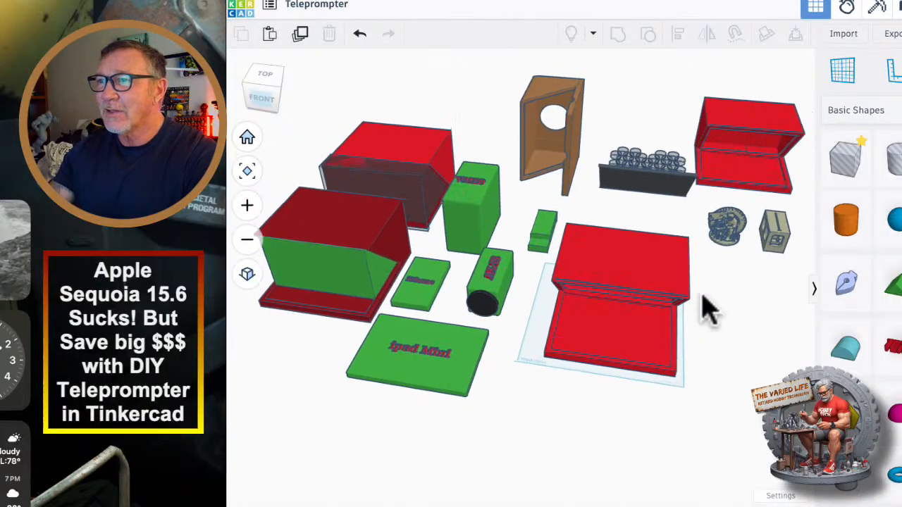
scroll(725, 312, up, 2)
scroll(728, 312, down, 3)
scroll(733, 315, up, 1)
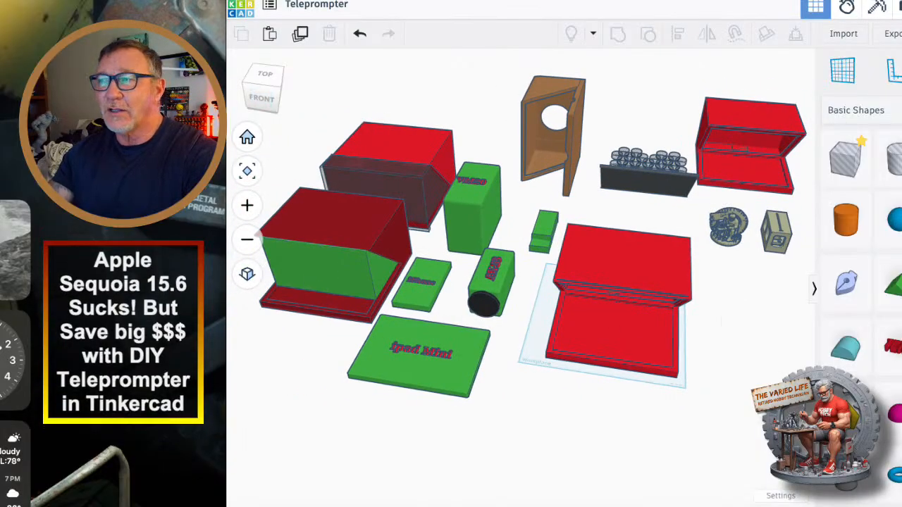
Rotate the upright brown teleprompter housing by 90° so its tray lies flat.
right_drag(725, 317, 553, 416)
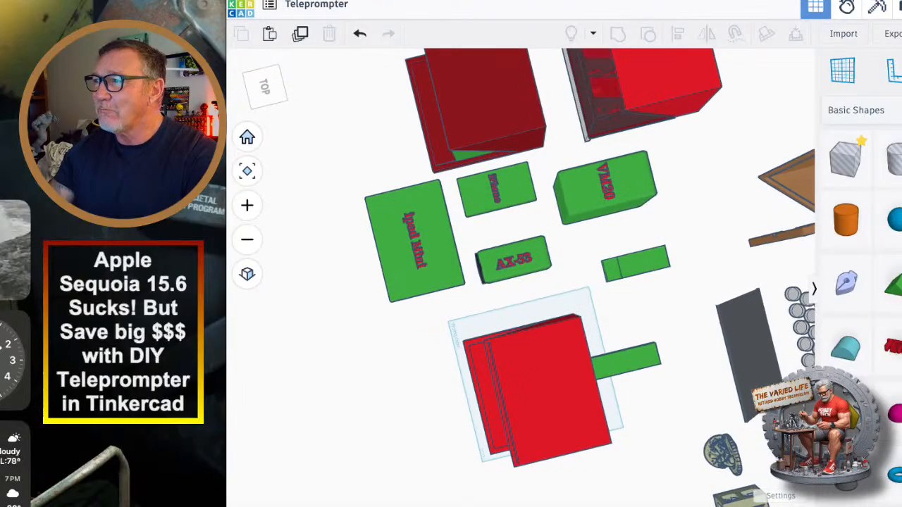
middle_drag(634, 338, 310, 400)
right_drag(310, 400, 405, 331)
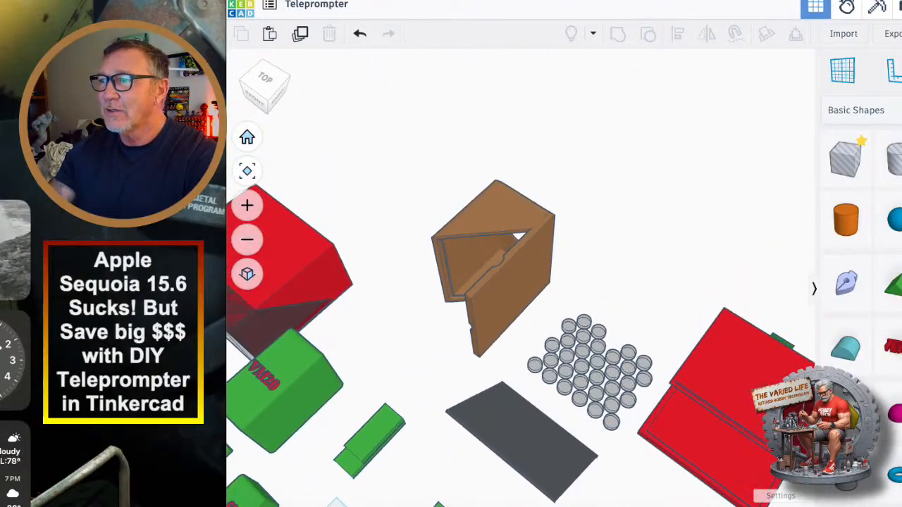
right_drag(472, 331, 504, 211)
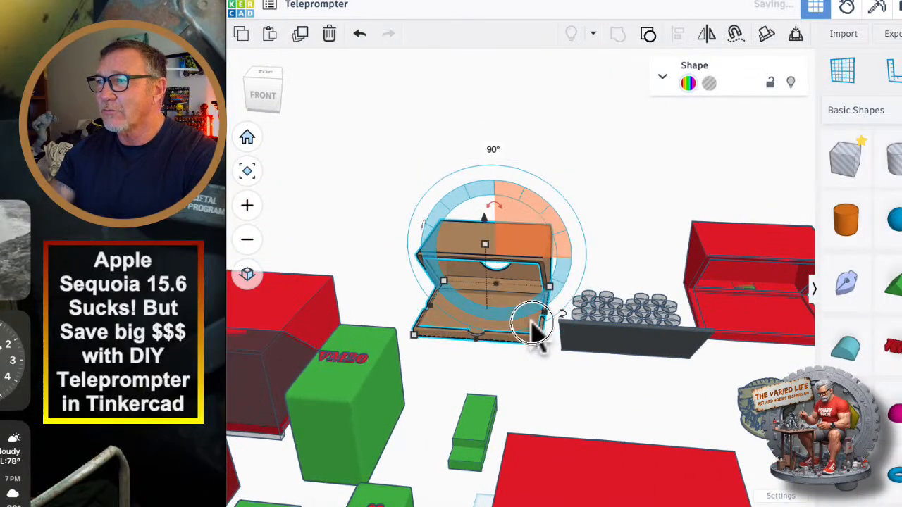
right_drag(533, 327, 486, 276)
right_drag(473, 243, 476, 244)
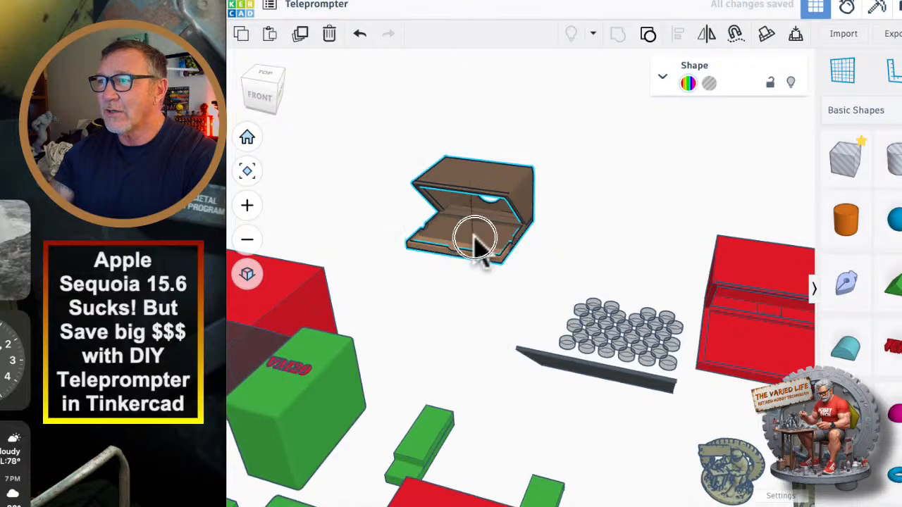
drag(468, 285, 465, 288)
Examine the brown housing's glass slots, round camera opening and notched tray from the front.
scroll(466, 289, up, 5)
right_drag(497, 356, 574, 398)
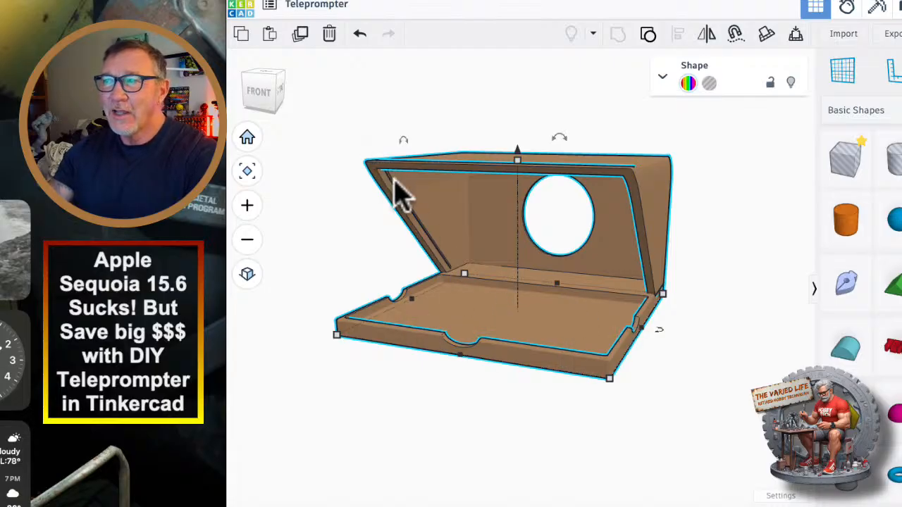
scroll(398, 190, up, 10)
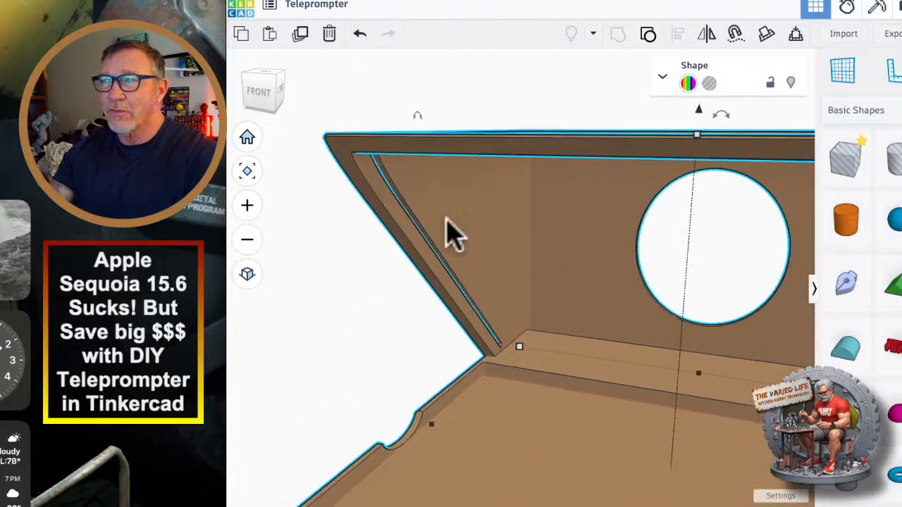
right_drag(486, 312, 384, 226)
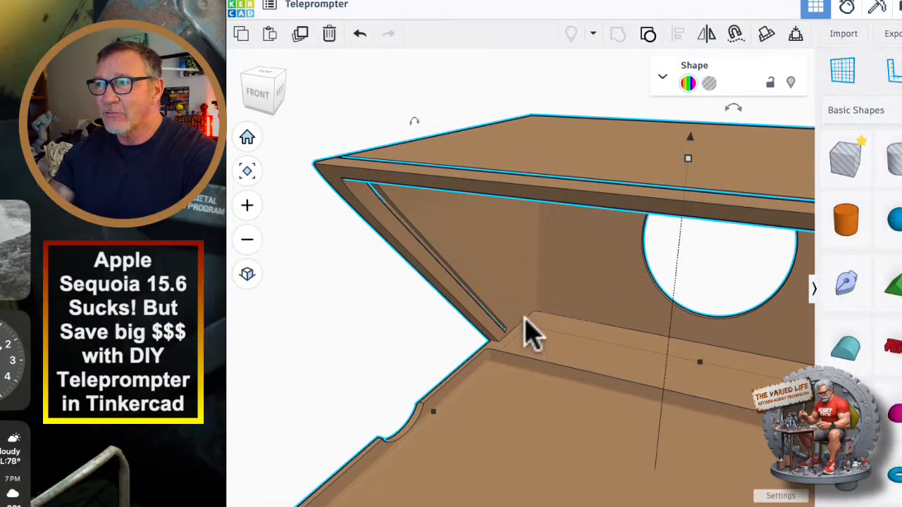
right_drag(612, 364, 585, 316)
scroll(552, 283, down, 5)
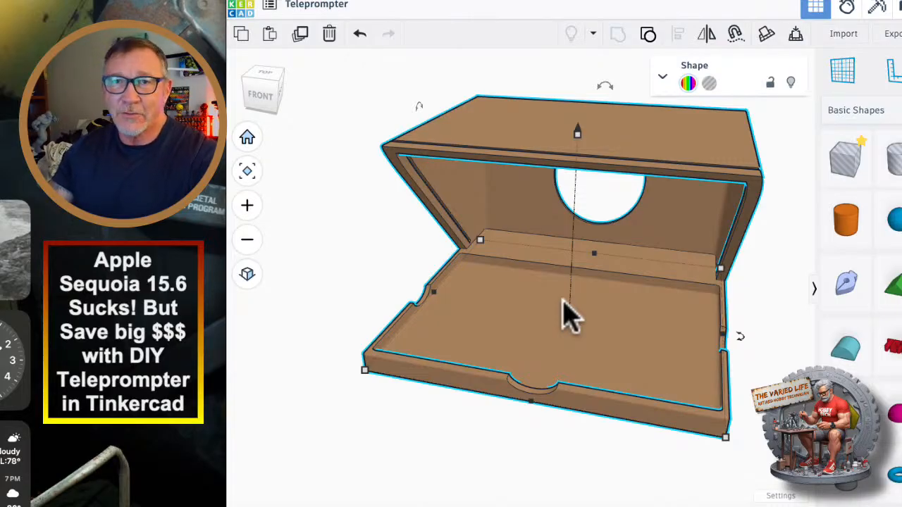
right_drag(615, 310, 602, 180)
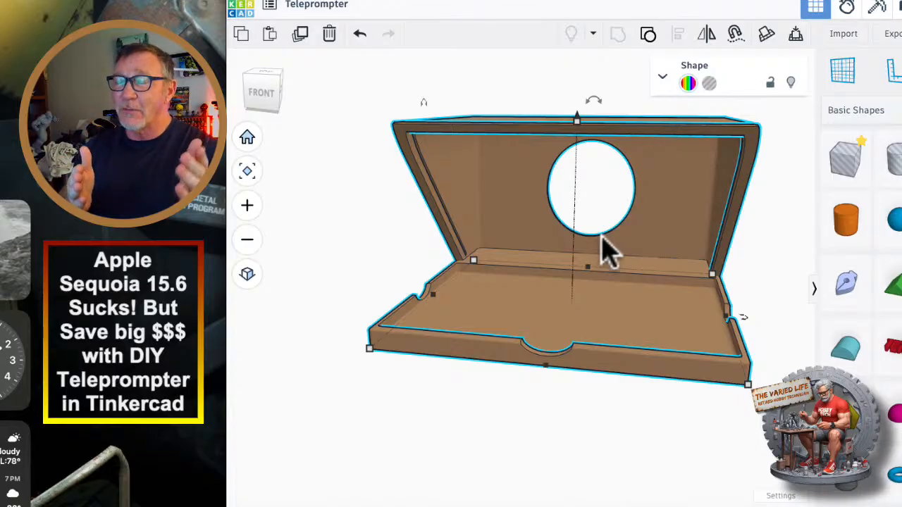
Move the AX-53 camera model from its row of devices to just in front of the brown housing.
scroll(605, 250, down, 6)
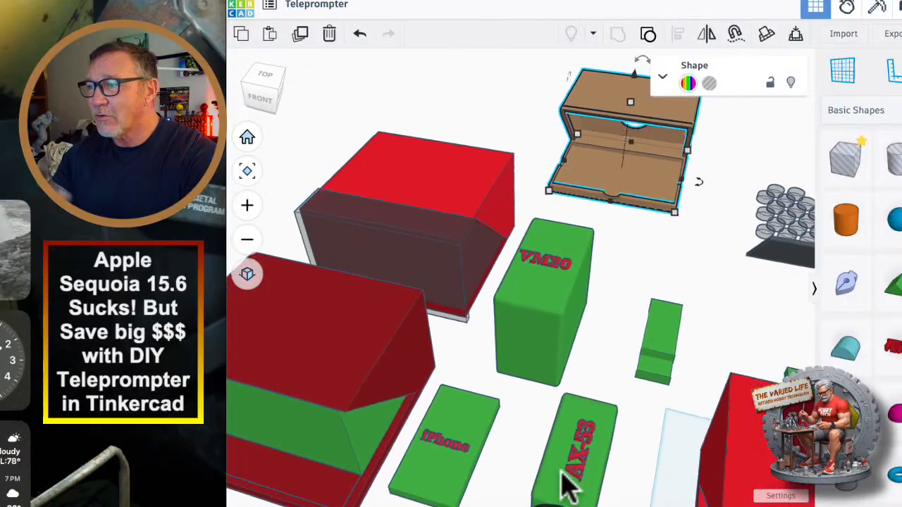
drag(569, 484, 623, 224)
right_drag(670, 245, 620, 273)
scroll(578, 345, up, 8)
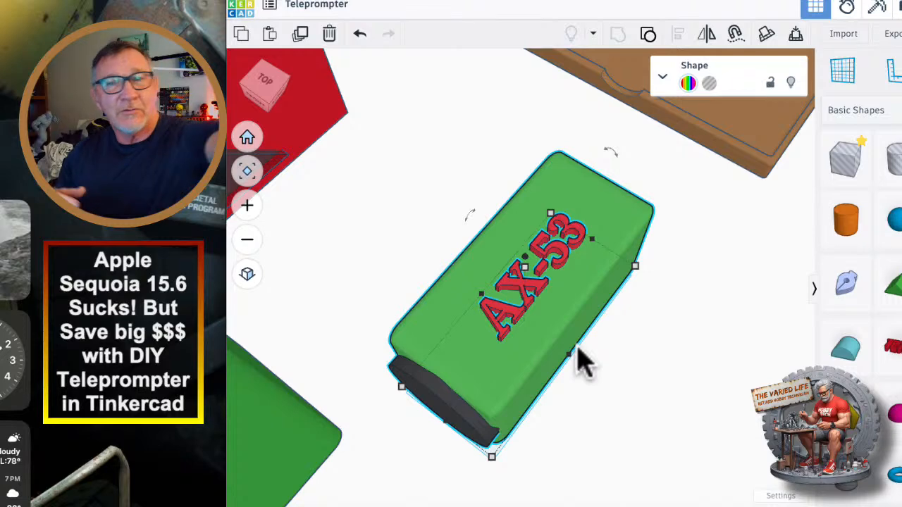
scroll(666, 281, down, 5)
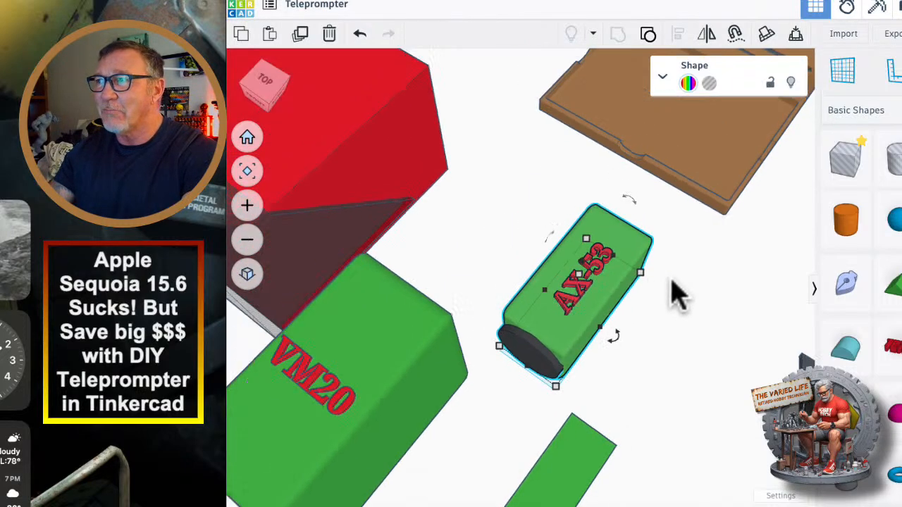
Place the AX-53 camera model at the back of the brown housing, pointing into the round opening.
middle_drag(698, 301, 514, 381)
right_drag(747, 229, 642, 167)
drag(442, 268, 815, 234)
middle_drag(706, 372, 445, 332)
middle_drag(611, 344, 522, 331)
drag(644, 354, 550, 355)
middle_drag(655, 354, 505, 346)
right_drag(553, 348, 430, 345)
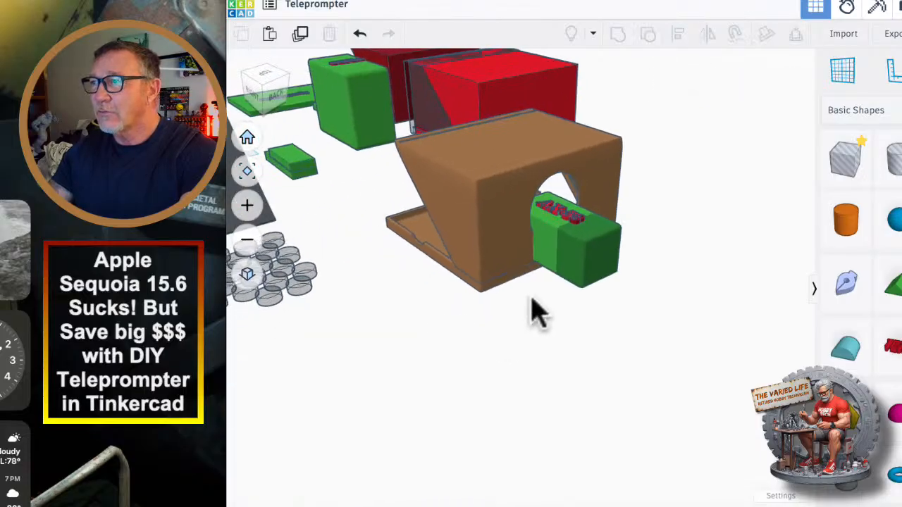
Pull the AX-53 camera clear of the housing, raise it about 33 mm, and slide its lens about 15 mm into the round opening.
drag(578, 254, 609, 276)
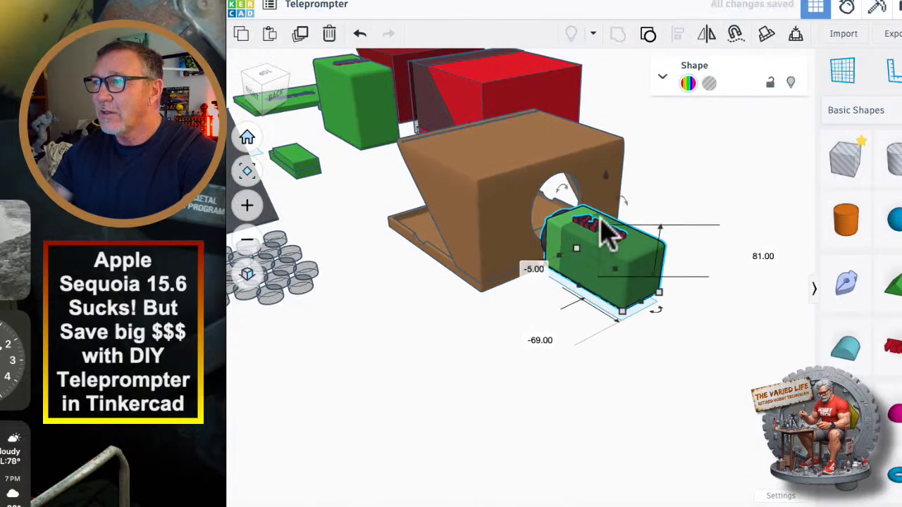
drag(606, 175, 606, 151)
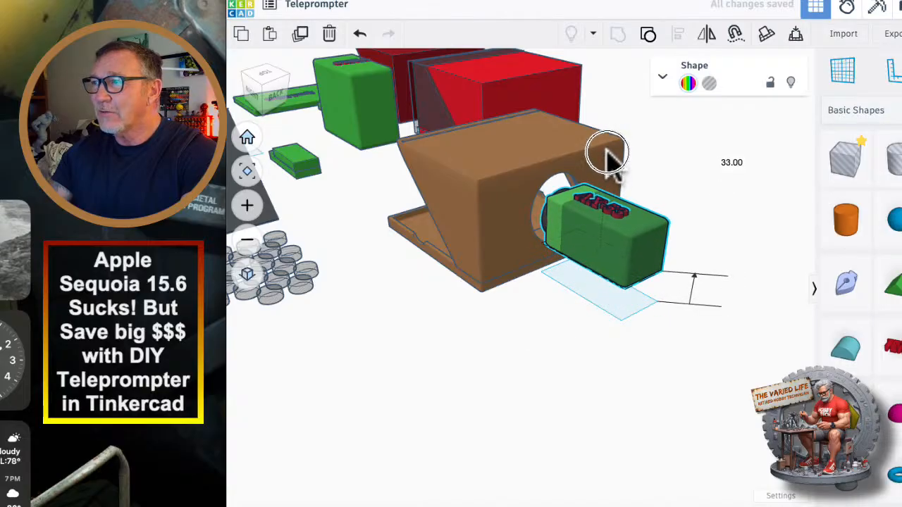
right_drag(542, 336, 620, 317)
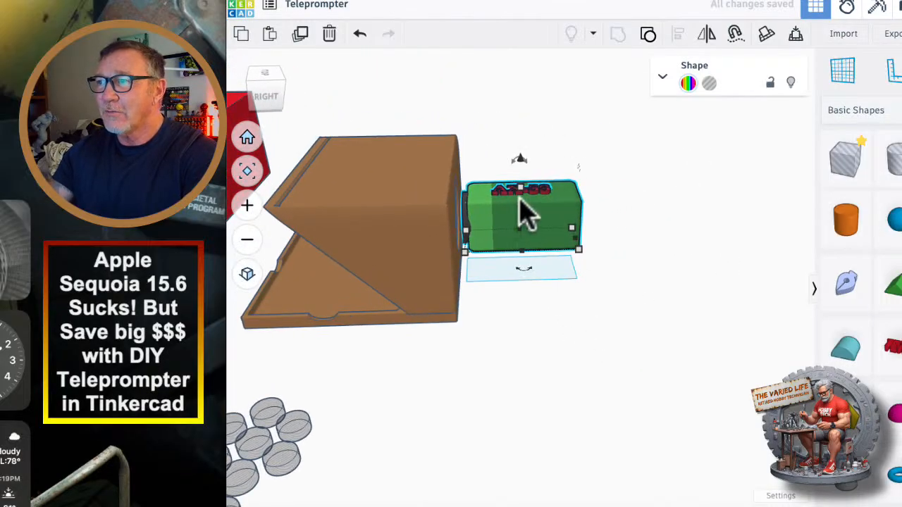
click(521, 208)
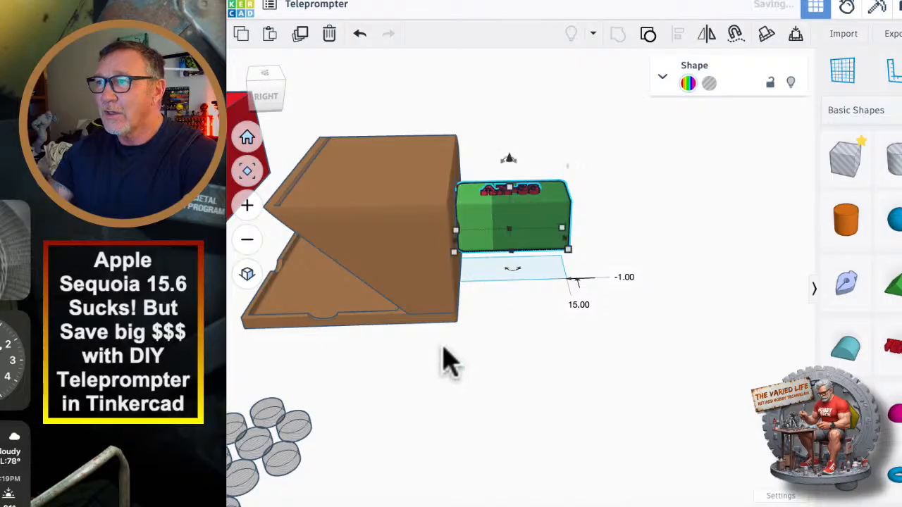
right_drag(447, 362, 458, 205)
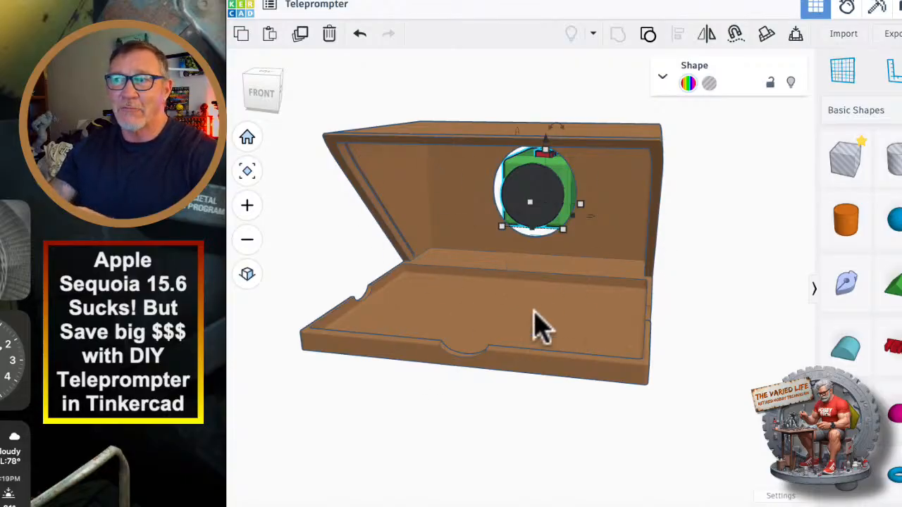
Place the iPad Mini model in the brown housing's tray, in front of the camera opening.
scroll(486, 338, down, 10)
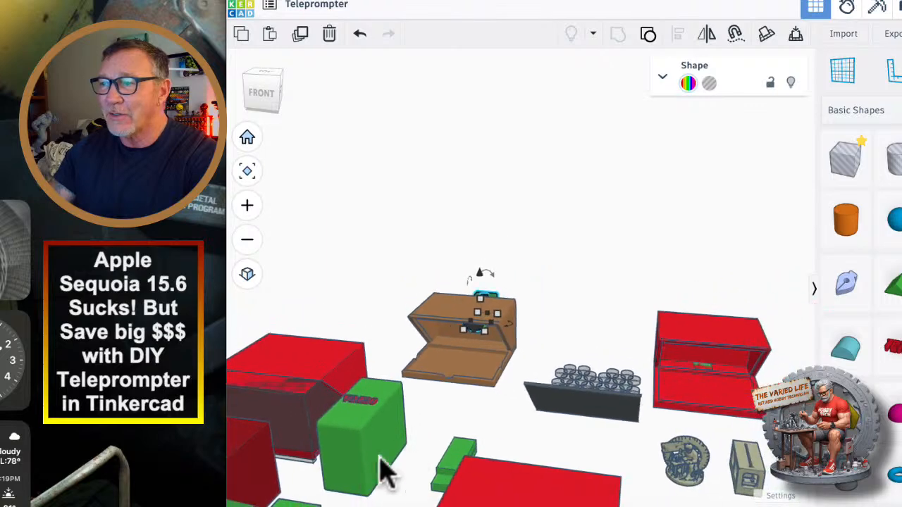
scroll(389, 465, down, 3)
middle_drag(373, 482, 422, 356)
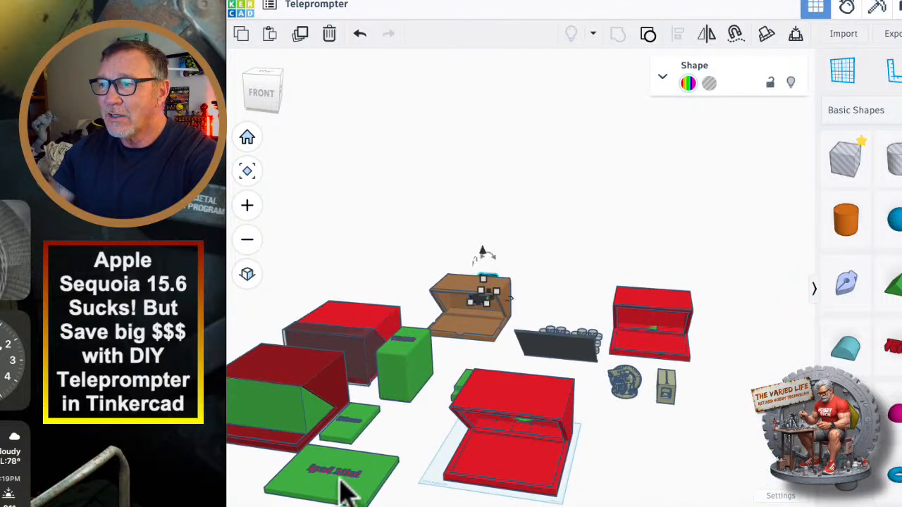
drag(340, 477, 473, 327)
scroll(469, 309, up, 10)
scroll(478, 330, up, 5)
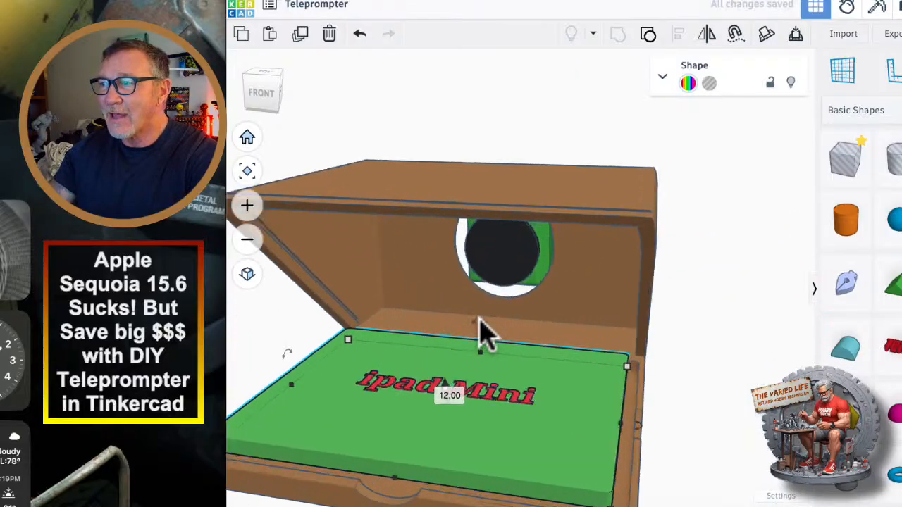
middle_drag(691, 345, 746, 267)
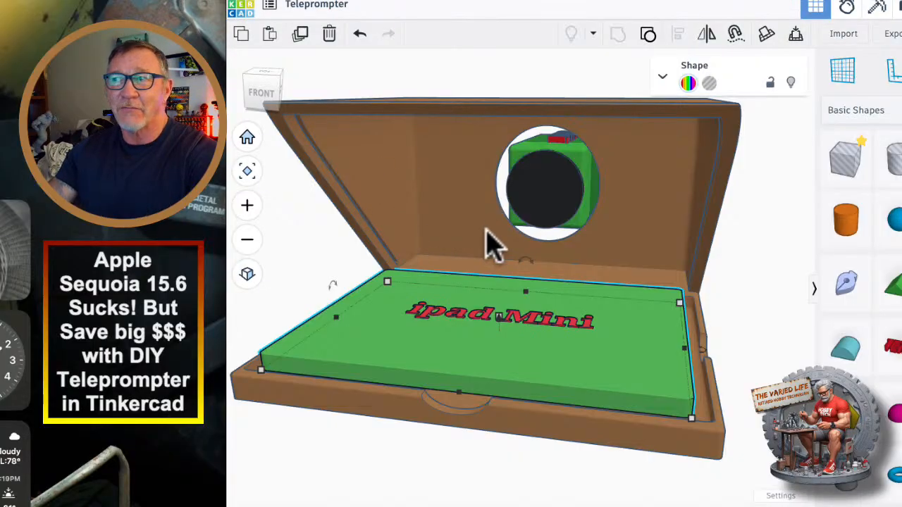
right_drag(530, 242, 670, 162)
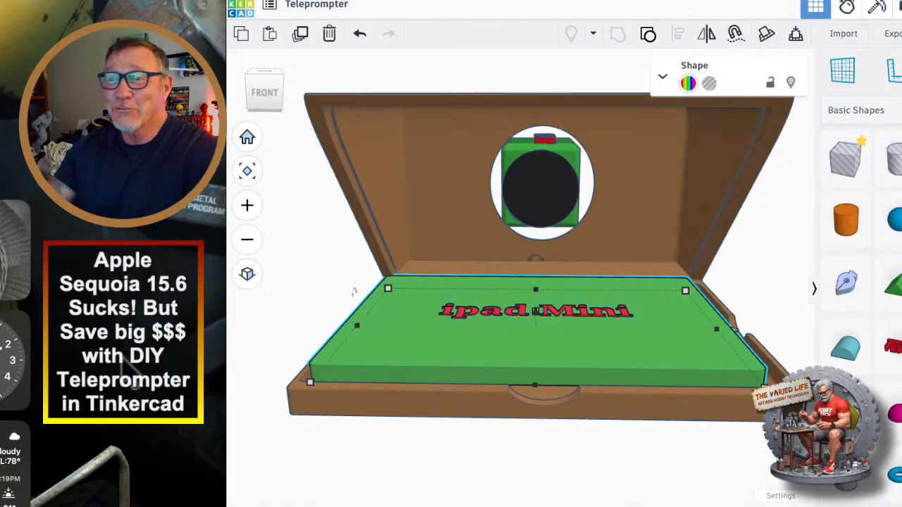
mouse_move(470, 456)
right_down()
mouse_move(415, 459)
mouse_move(433, 441)
mouse_move(453, 444)
mouse_move(460, 456)
right_up()
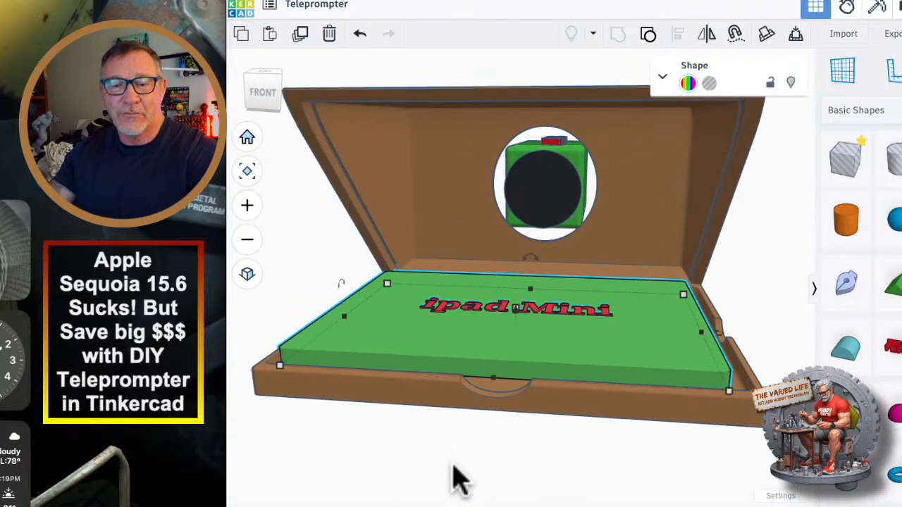
scroll(486, 465, down, 3)
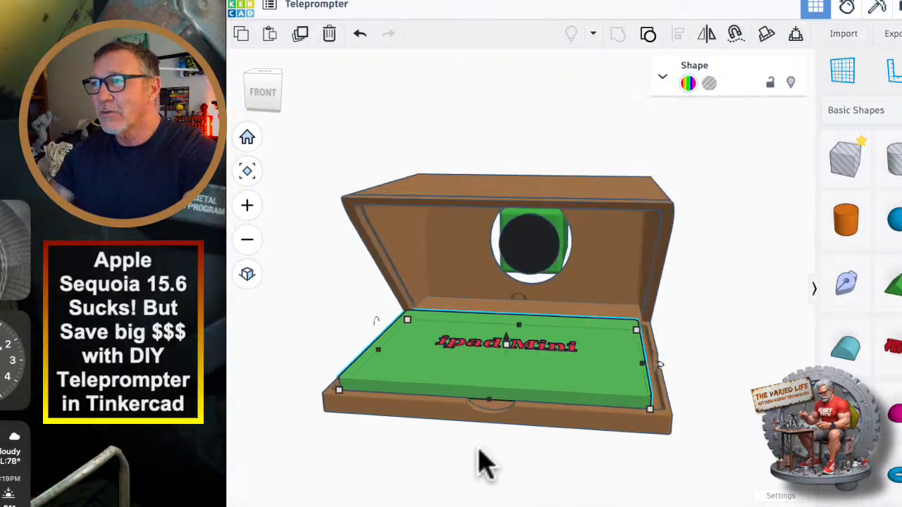
Move the iPad Mini model out of the tray to the area in front of the brown housing.
right_drag(483, 467, 563, 374)
drag(559, 338, 460, 499)
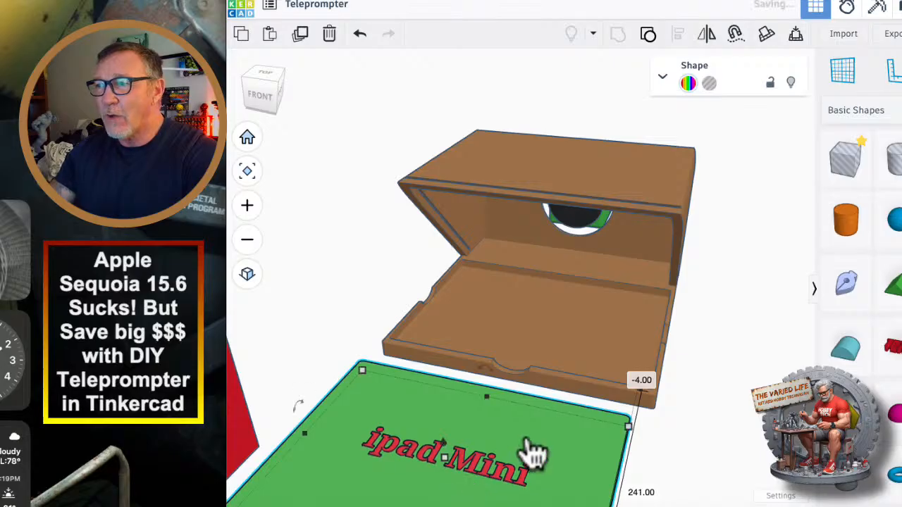
scroll(553, 452, down, 5)
middle_drag(583, 438, 572, 236)
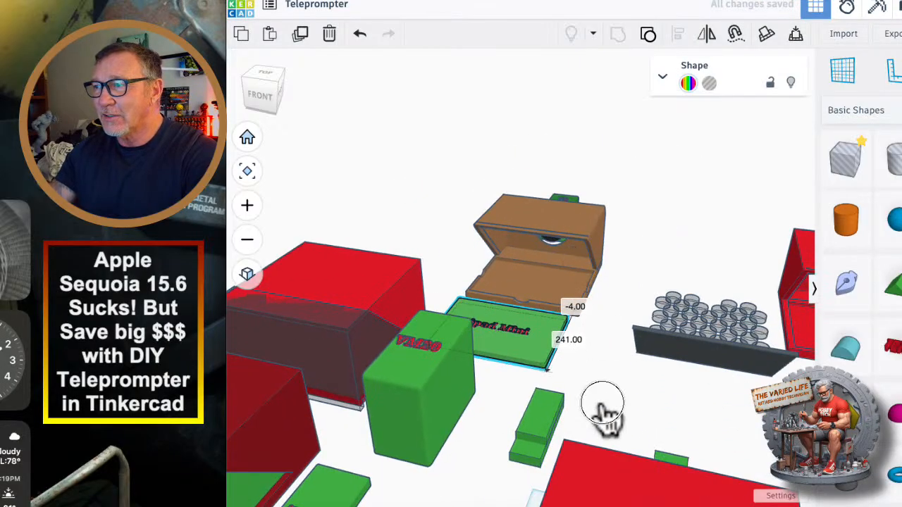
right_drag(601, 403, 606, 441)
middle_drag(605, 441, 576, 366)
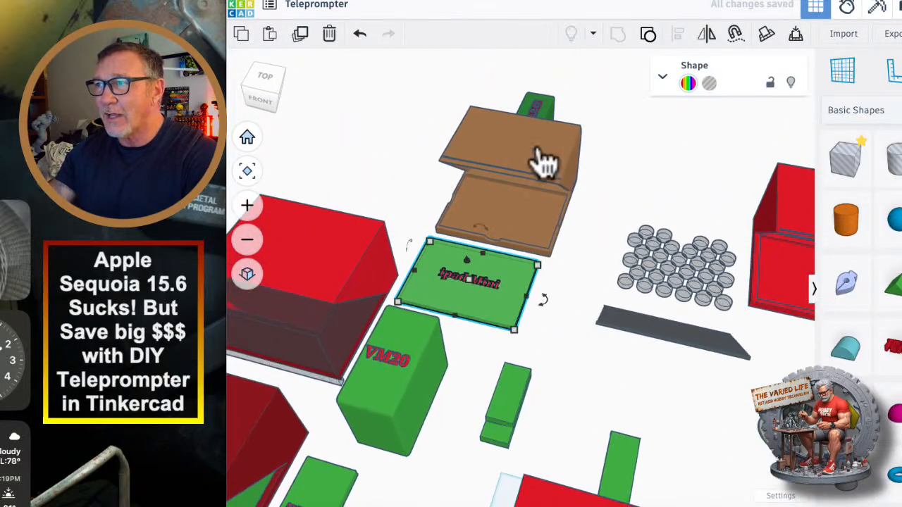
Return the AX-53 camera and iPad Mini models to their places beside the VM20 and iPhone models.
drag(543, 120, 442, 477)
mouse_move(539, 425)
right_down()
mouse_move(552, 403)
mouse_move(550, 416)
right_up()
middle_drag(550, 416, 595, 146)
drag(521, 137, 463, 461)
scroll(463, 461, down, 3)
right_drag(615, 479, 439, 366)
middle_drag(436, 360, 532, 384)
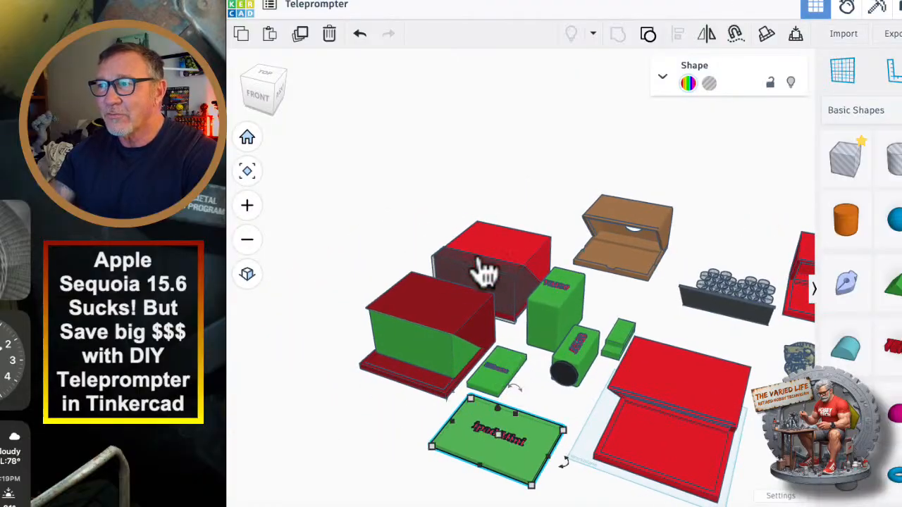
Add a box beside the front red housing and stretch its depth to 257 mm.
middle_drag(570, 430, 443, 370)
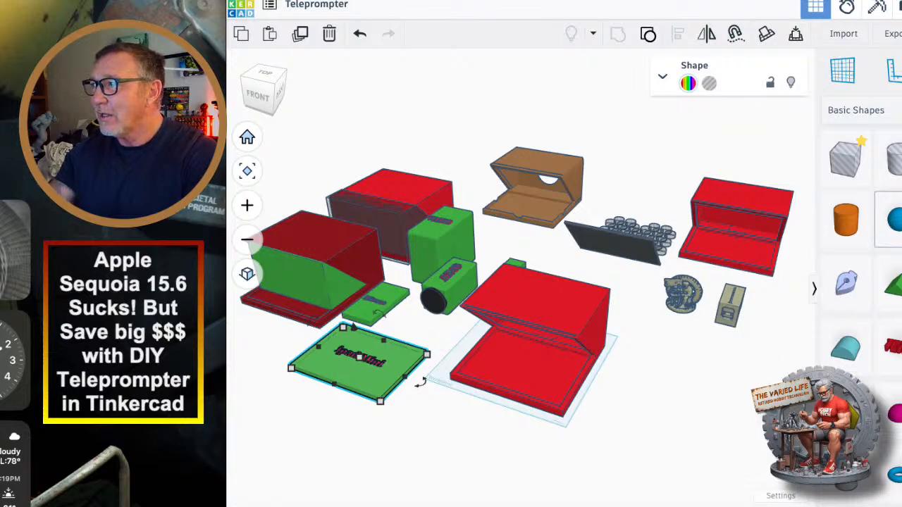
drag(898, 220, 473, 499)
scroll(649, 377, up, 5)
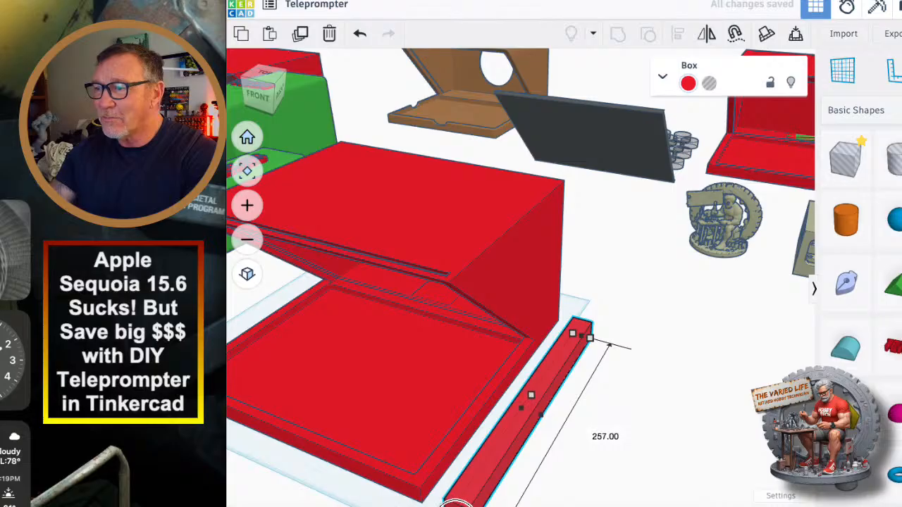
Widen the new box to 322 mm and raise its height to 165 mm.
scroll(613, 466, down, 5)
middle_drag(671, 464, 608, 358)
drag(511, 318, 682, 427)
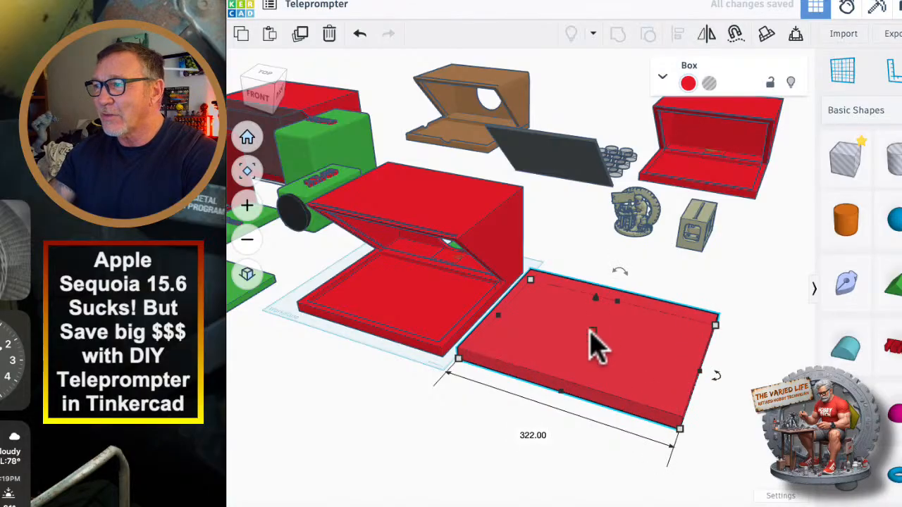
drag(595, 298, 580, 282)
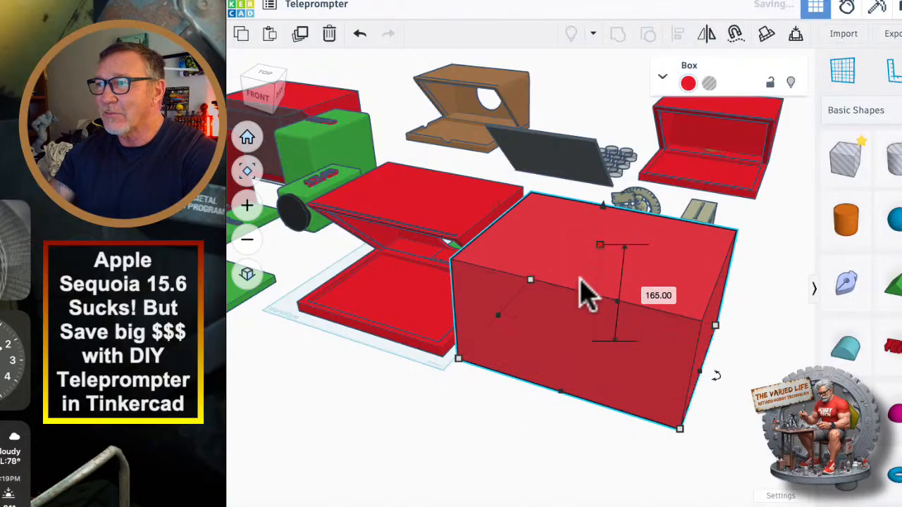
Move the dark glass panel from behind the front red housing into its slanted opening.
right_drag(504, 471, 459, 446)
drag(708, 221, 462, 199)
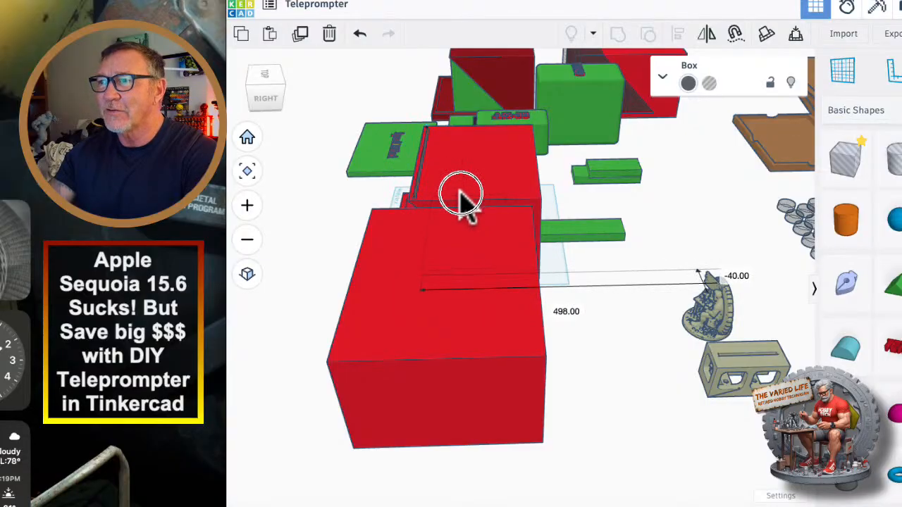
right_drag(298, 345, 481, 339)
right_drag(452, 289, 503, 294)
drag(458, 200, 427, 175)
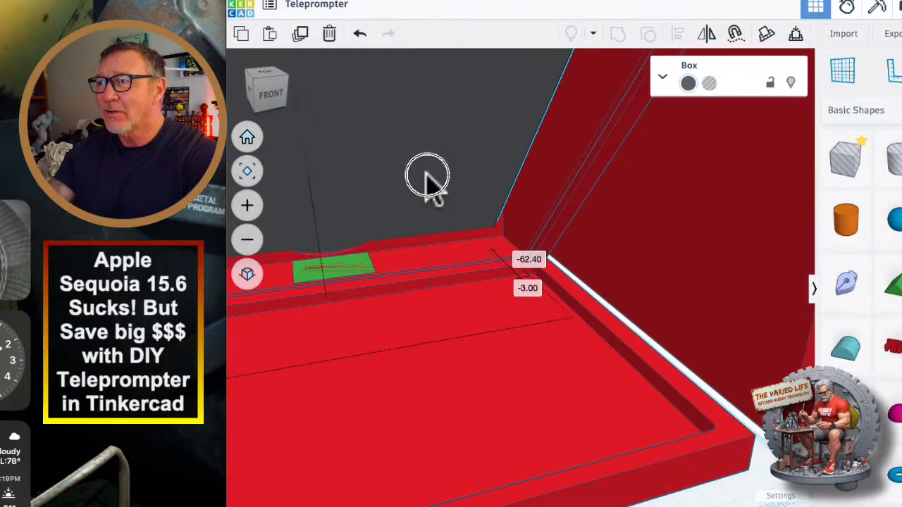
scroll(554, 229, down, 10)
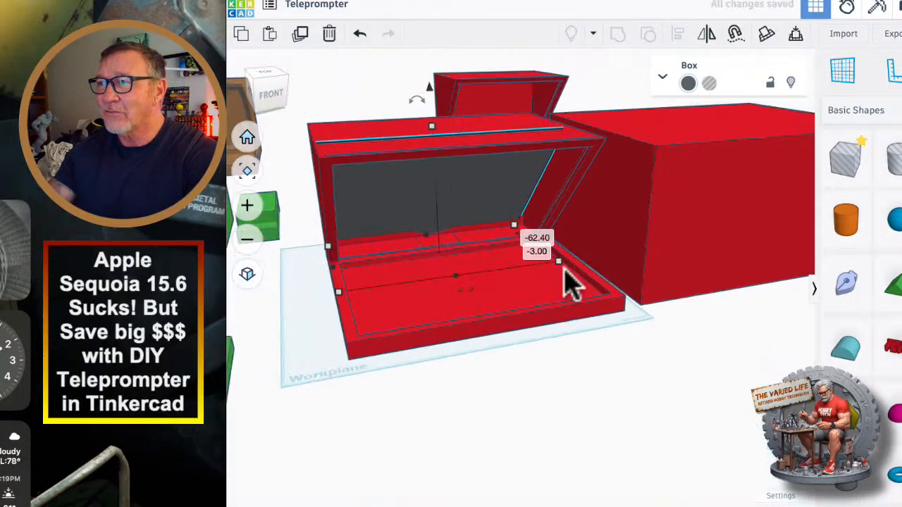
Return the dark glass panel to its place behind the front red housing.
right_drag(579, 353, 363, 222)
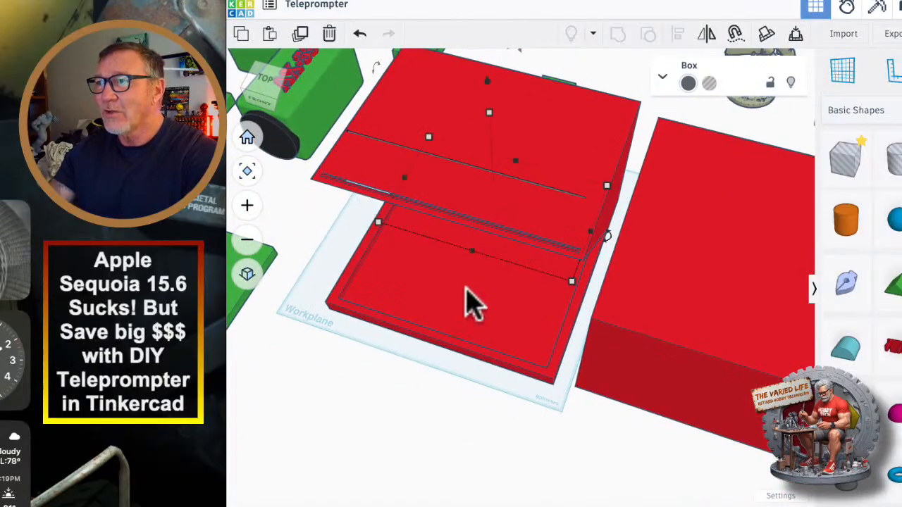
right_drag(465, 299, 487, 185)
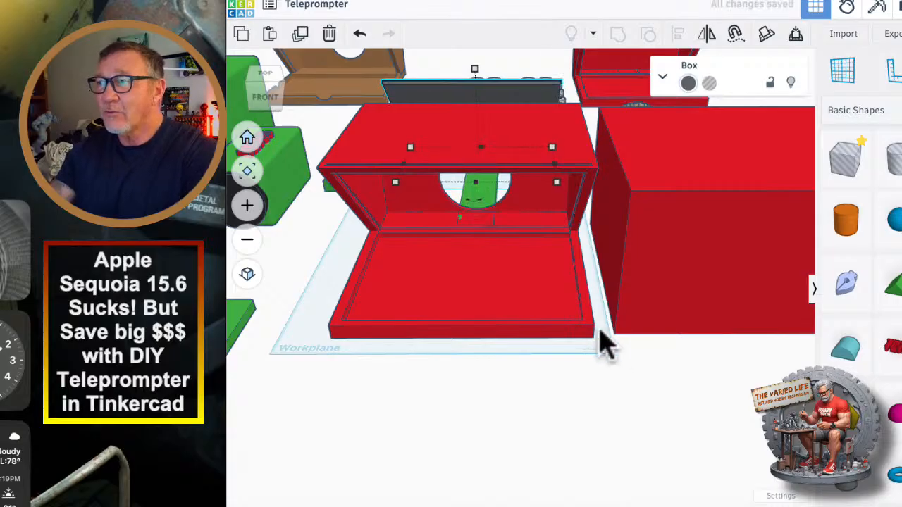
scroll(433, 357, down, 5)
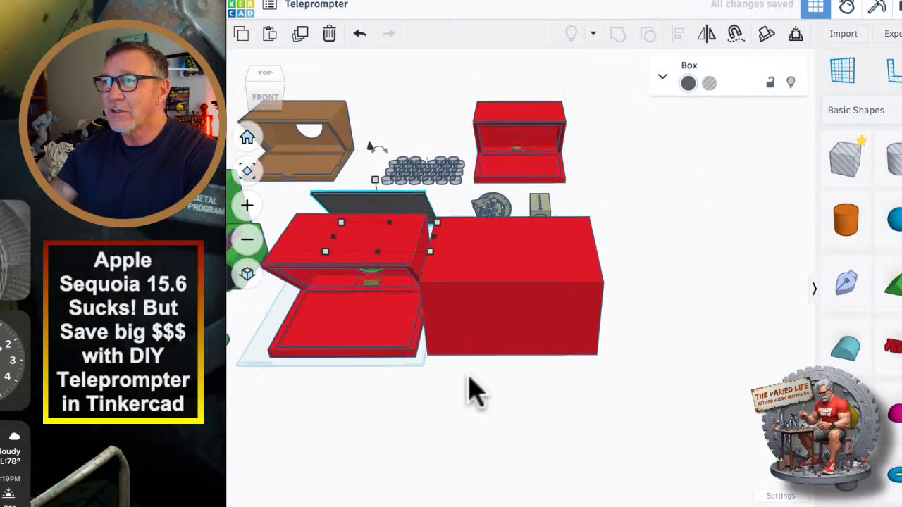
right_drag(508, 396, 423, 381)
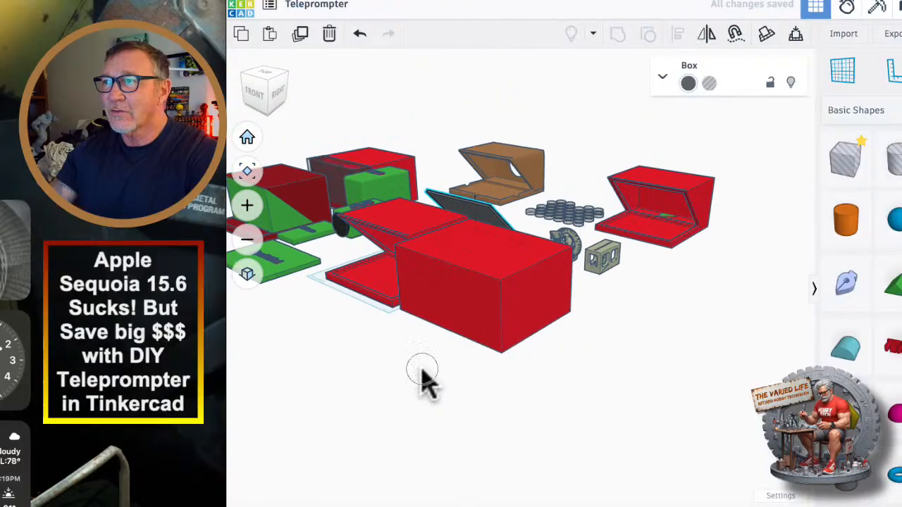
Ungroup the brown housing twice to release the two notch cutters along the tray's front and right edges.
click(539, 168)
scroll(539, 166, up, 5)
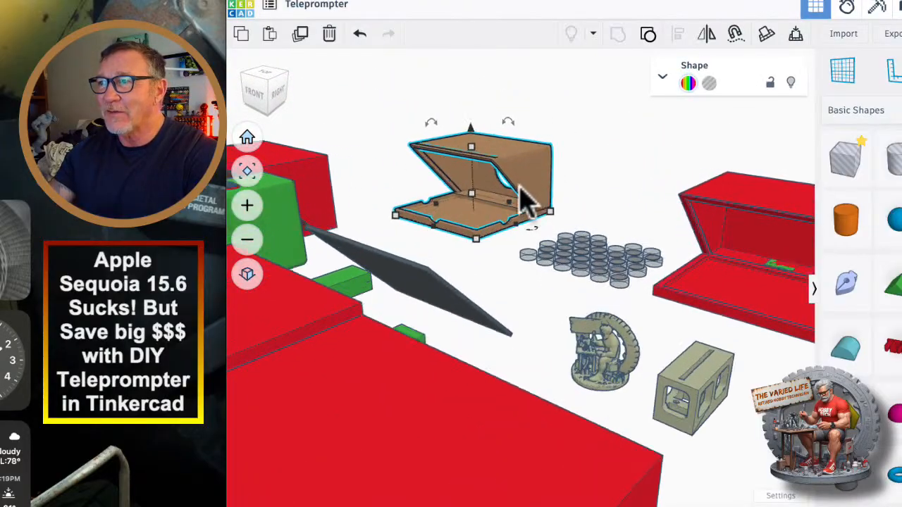
scroll(525, 201, up, 5)
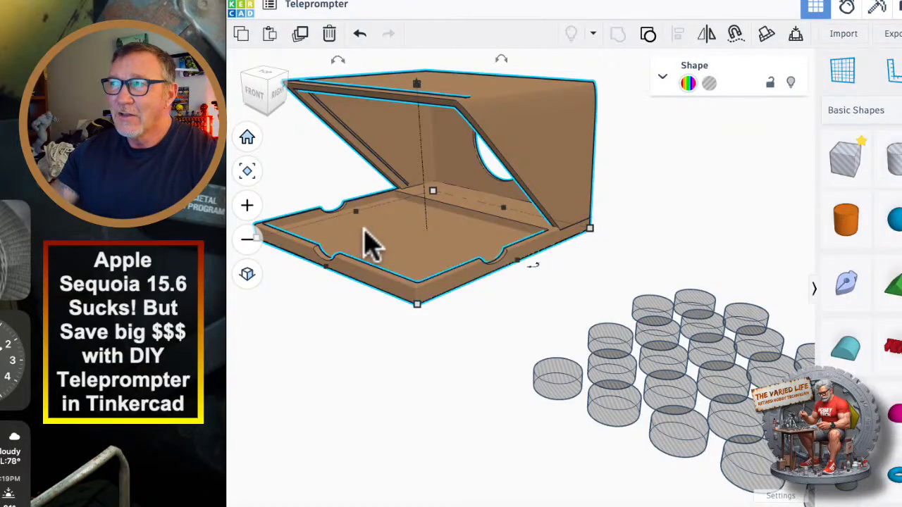
click(647, 35)
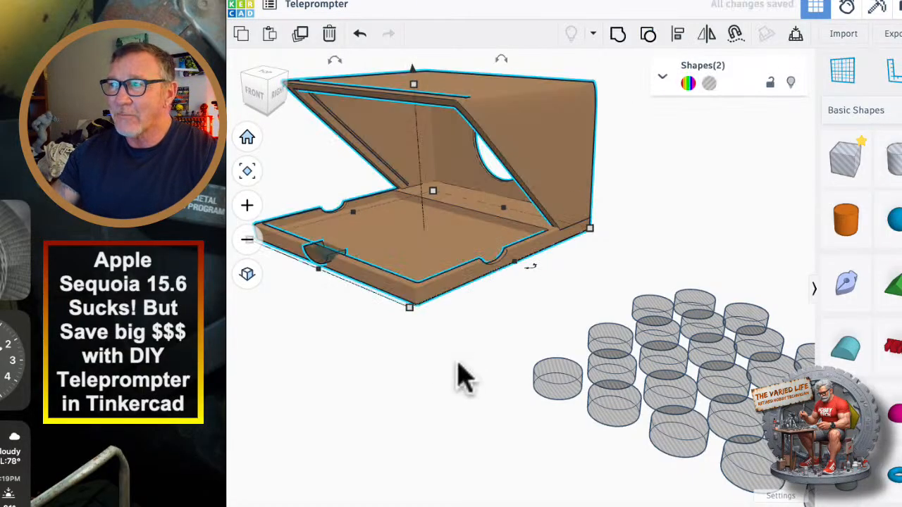
click(479, 344)
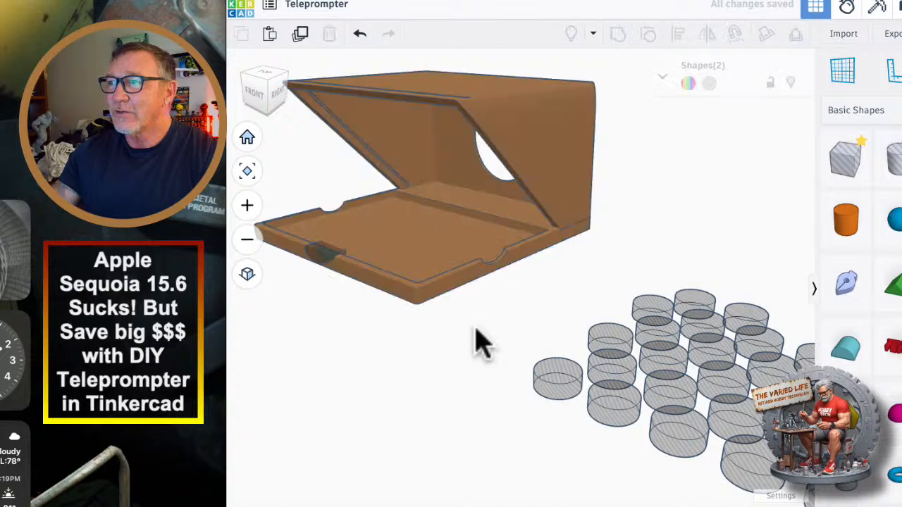
click(426, 254)
click(647, 36)
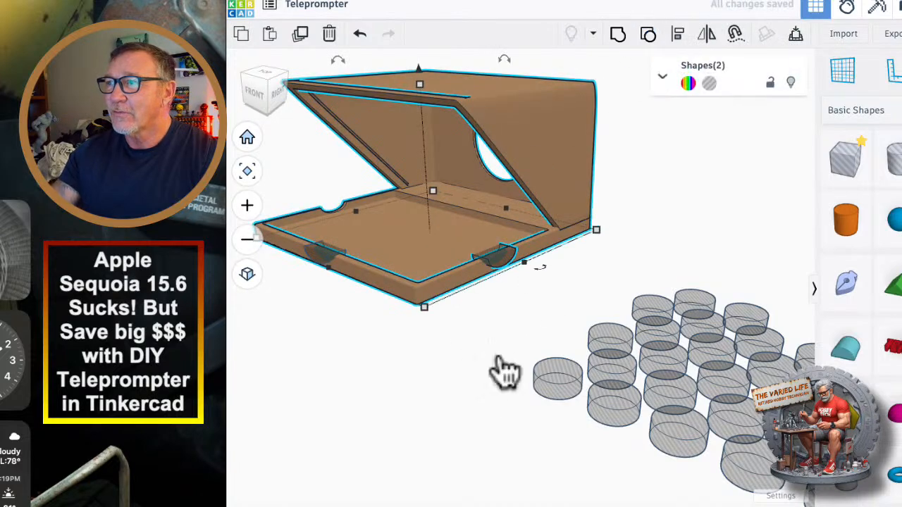
Keep ungrouping the brown housing until its remaining notch cutter, tray base and hood are separate parts.
click(482, 392)
click(437, 251)
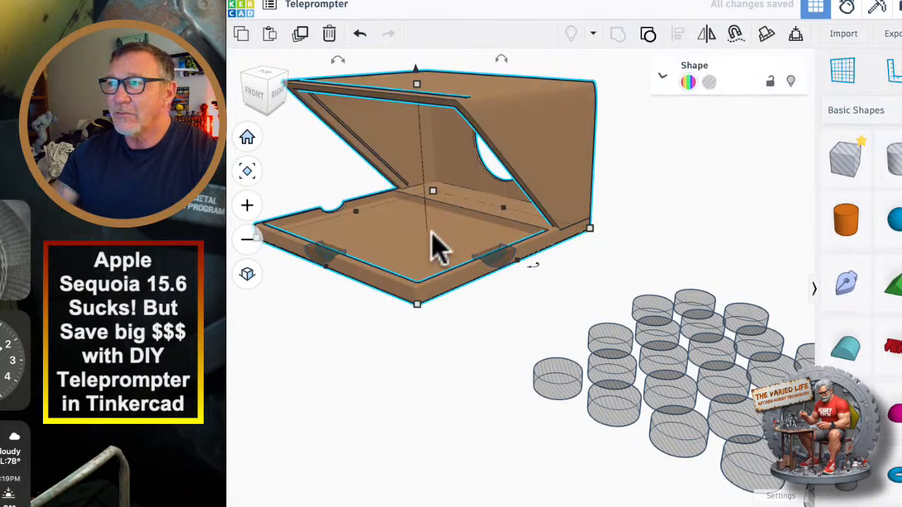
click(646, 35)
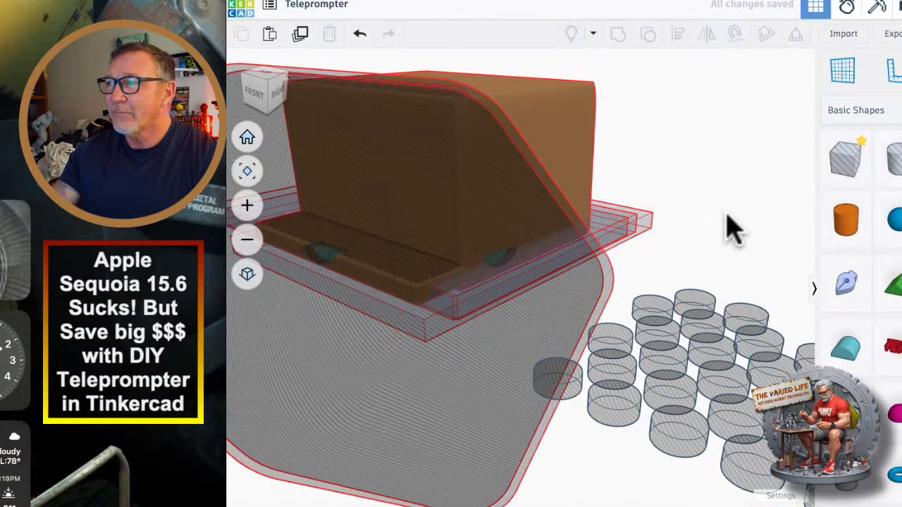
right_drag(726, 213, 695, 237)
click(667, 258)
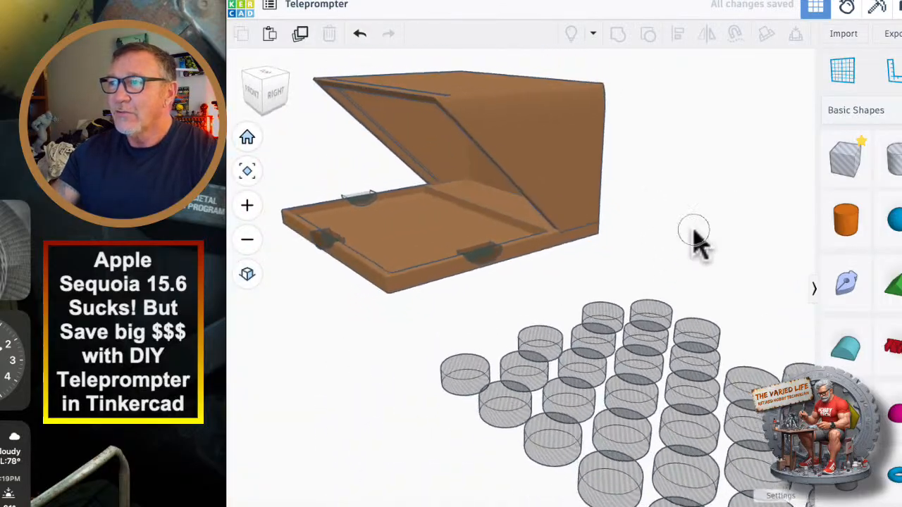
click(421, 278)
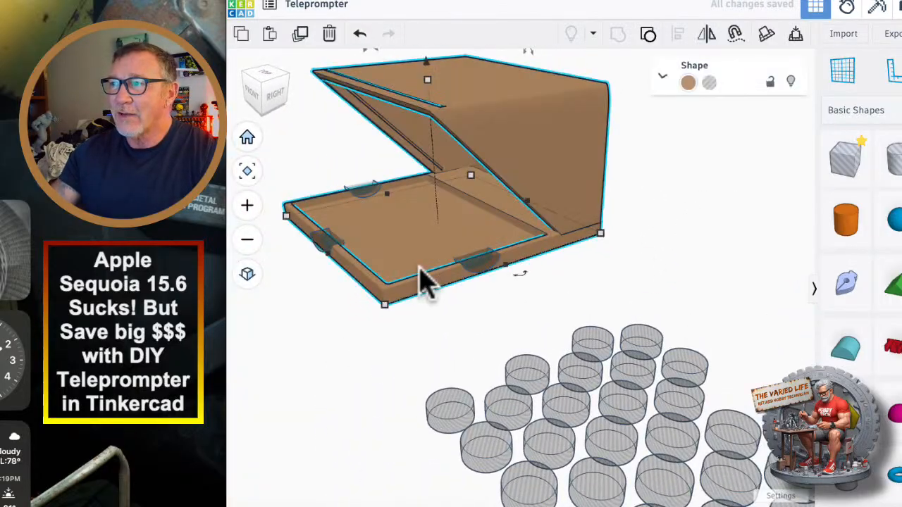
click(647, 35)
Examine how the hood and tray base of the ungrouped housing meet at the rounded rear corner.
right_drag(317, 391, 487, 260)
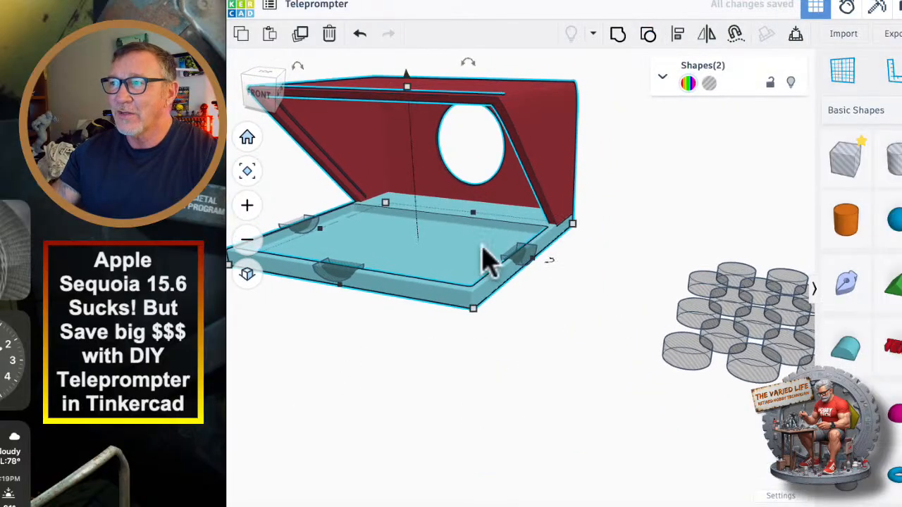
right_drag(595, 264, 634, 278)
scroll(595, 296, up, 3)
scroll(590, 279, up, 4)
scroll(524, 305, down, 2)
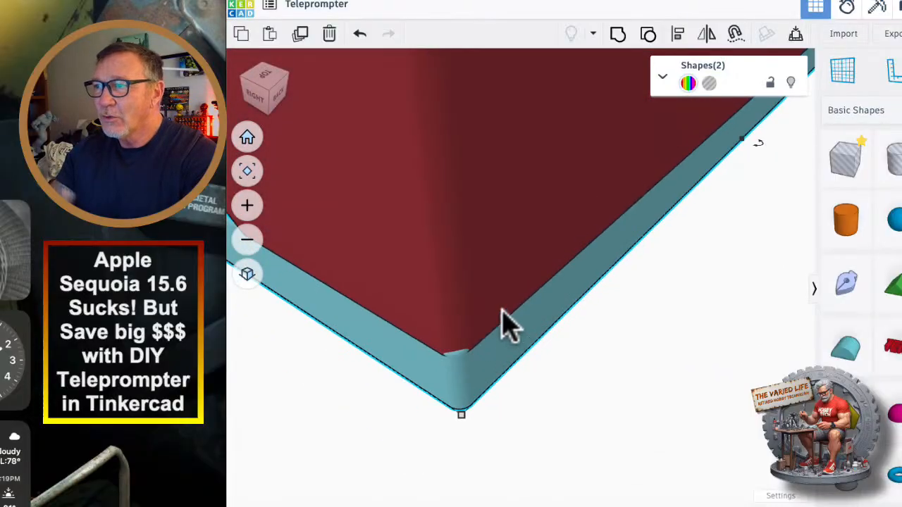
scroll(483, 338, down, 8)
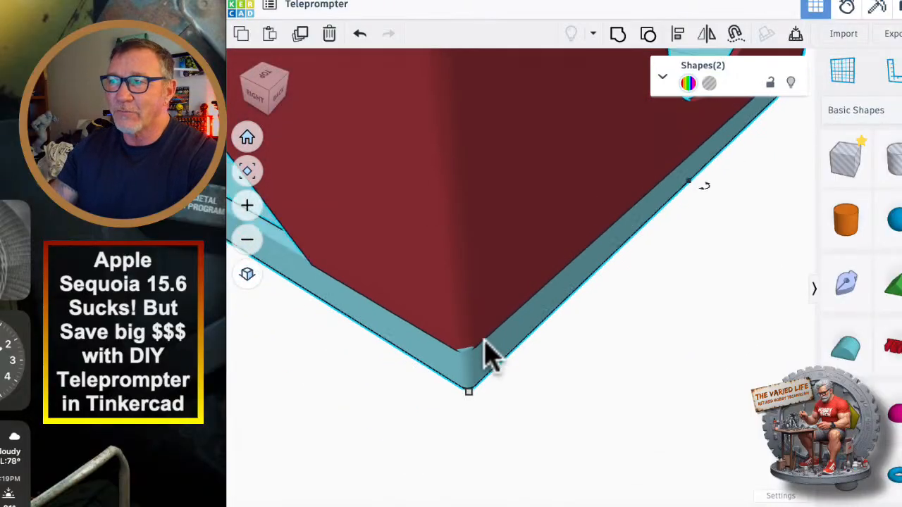
right_drag(354, 350, 381, 188)
scroll(406, 262, down, 6)
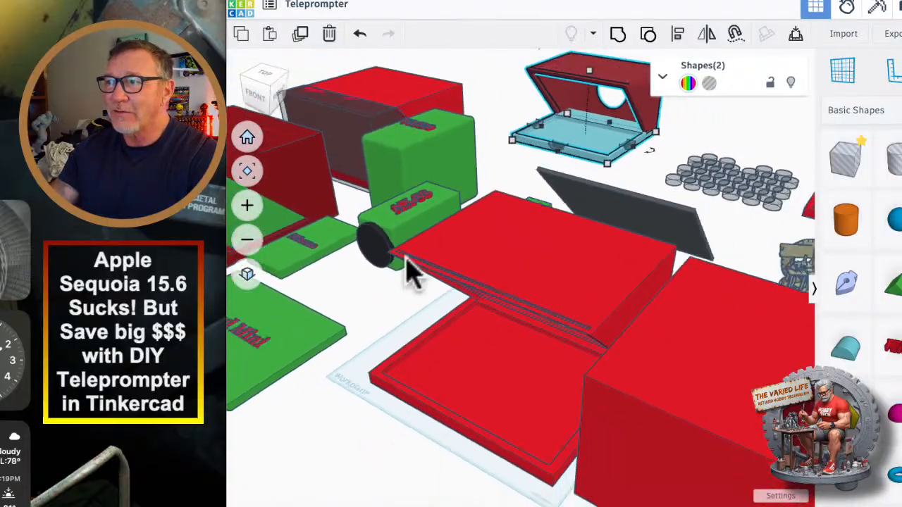
Recolour the large box beside the front red housing green.
right_drag(375, 314, 412, 363)
middle_drag(759, 343, 659, 345)
scroll(471, 340, up, 3)
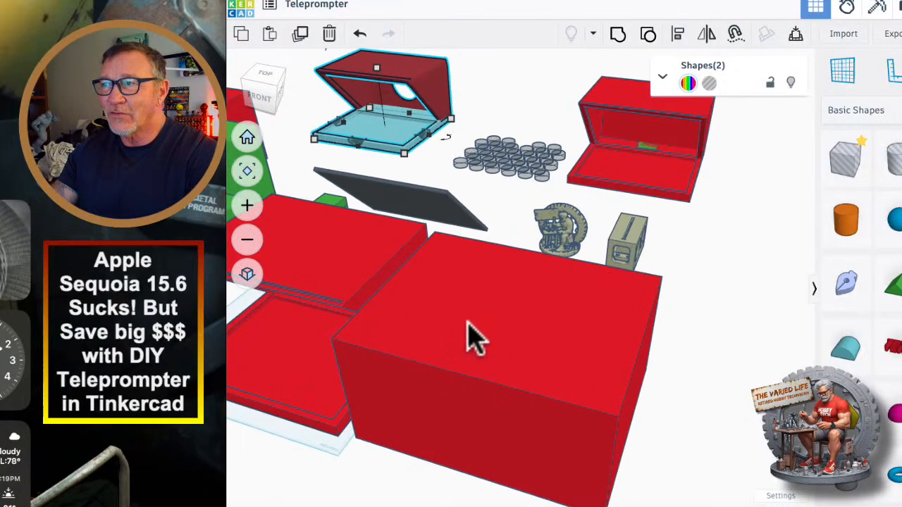
right_drag(503, 353, 562, 317)
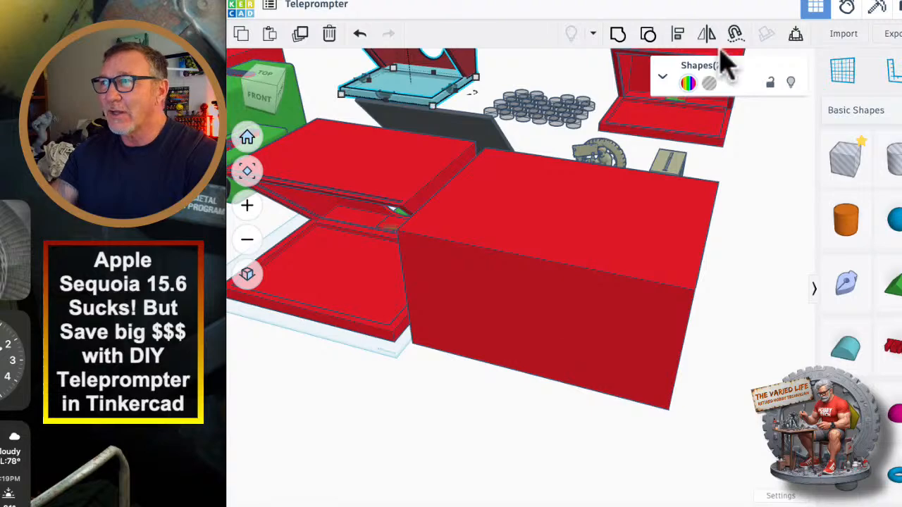
click(688, 83)
click(515, 312)
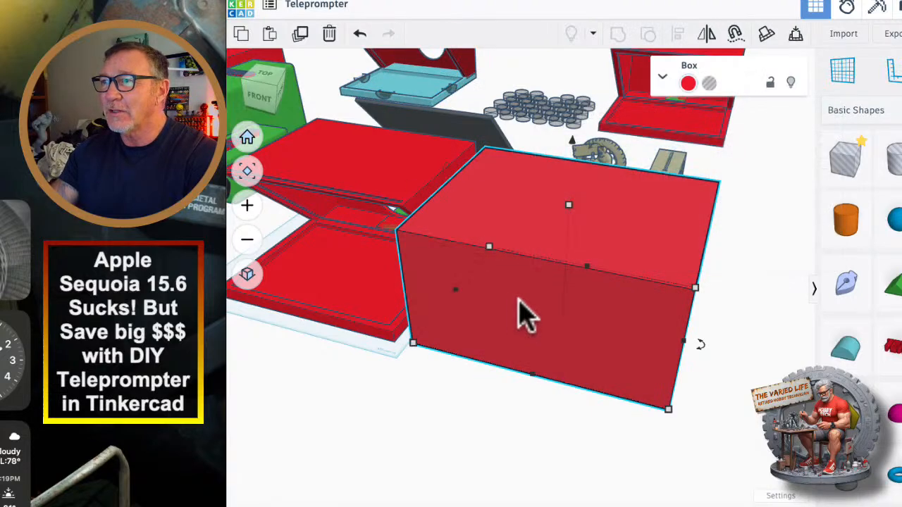
click(689, 84)
click(627, 182)
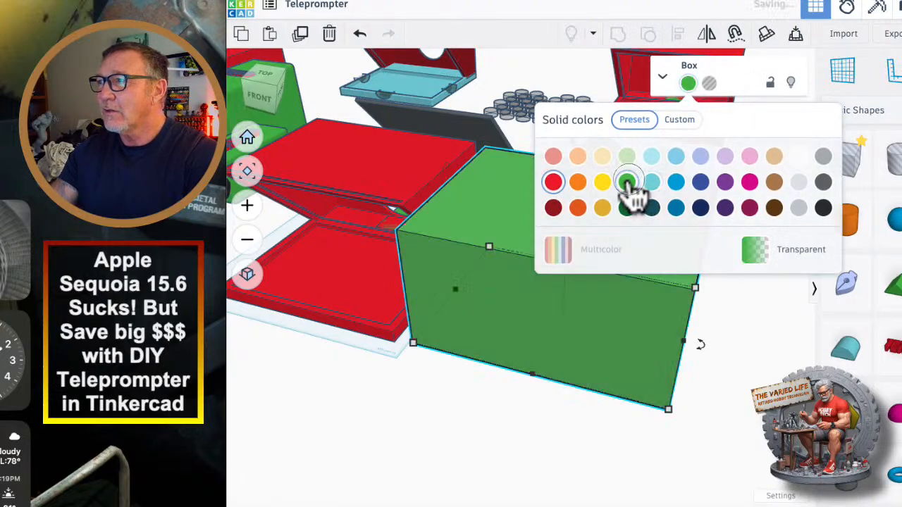
Duplicate the green box and shrink the copy so that it fits inside the original.
right_drag(506, 387, 523, 310)
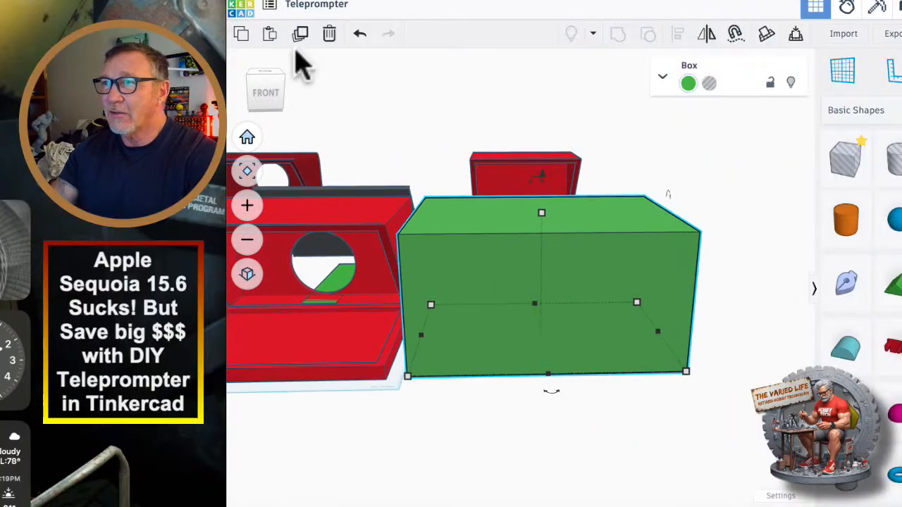
click(302, 35)
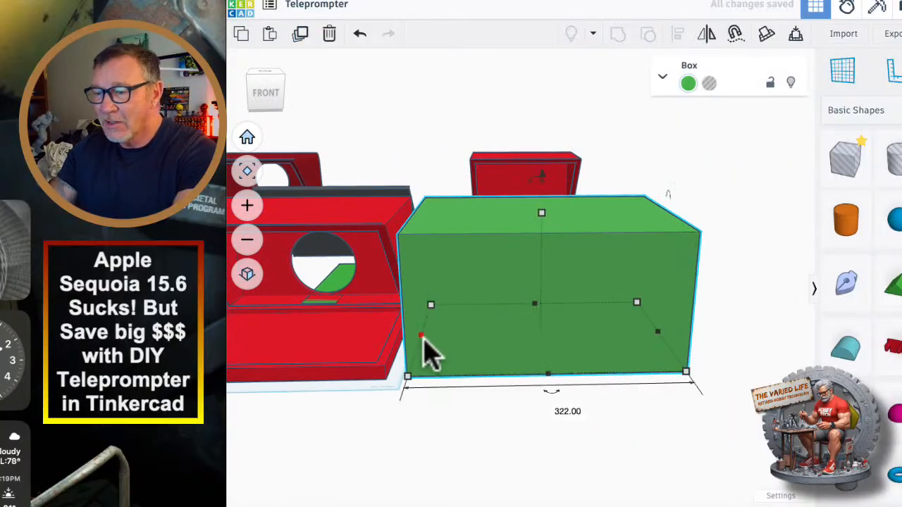
drag(422, 336, 429, 339)
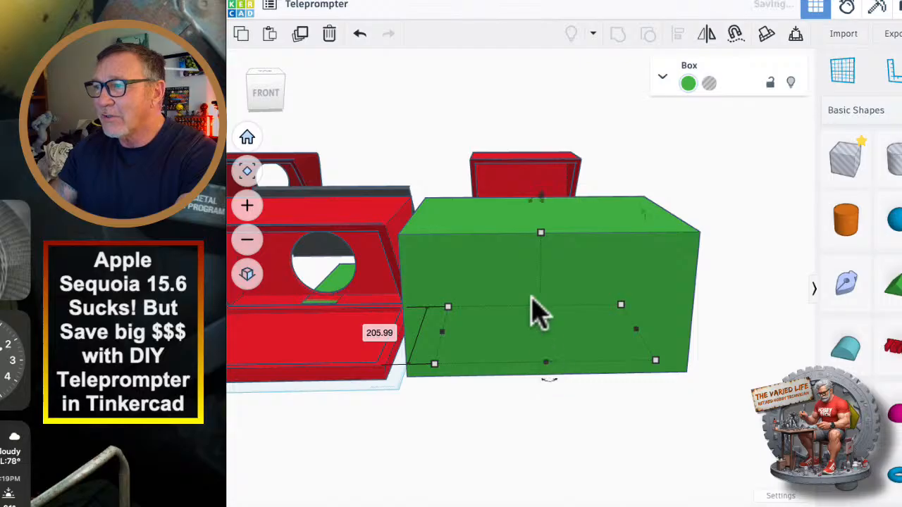
drag(535, 310, 533, 303)
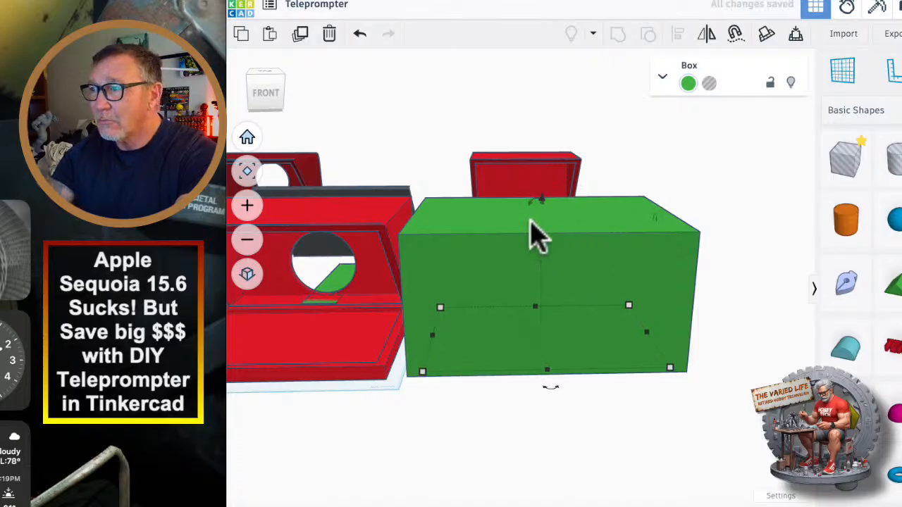
Turn the smaller copy into a hole and position it so that it protrudes slightly from the green box's front.
key(shift+Down)
key(shift+Down)
key(shift+Down)
key(shift+Down)
key(shift+Down)
key(shift+Down)
key(shift+Down)
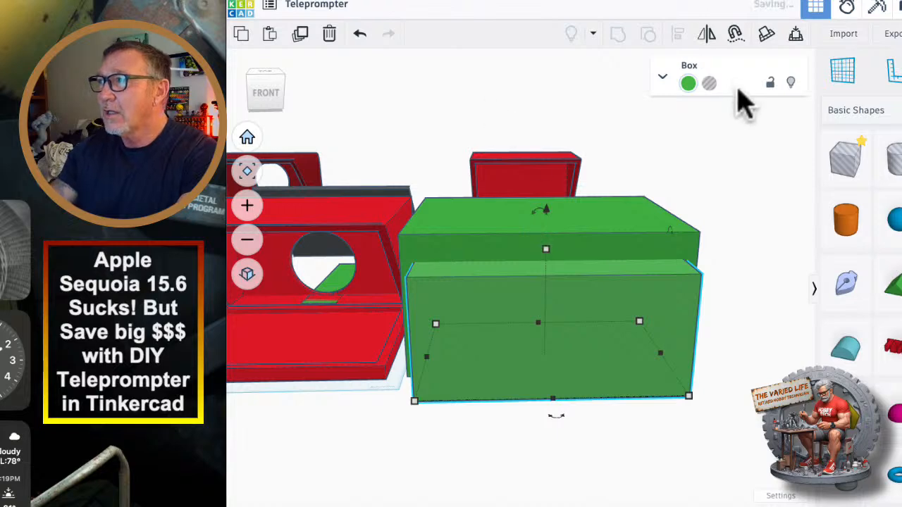
click(709, 83)
right_drag(733, 359, 553, 350)
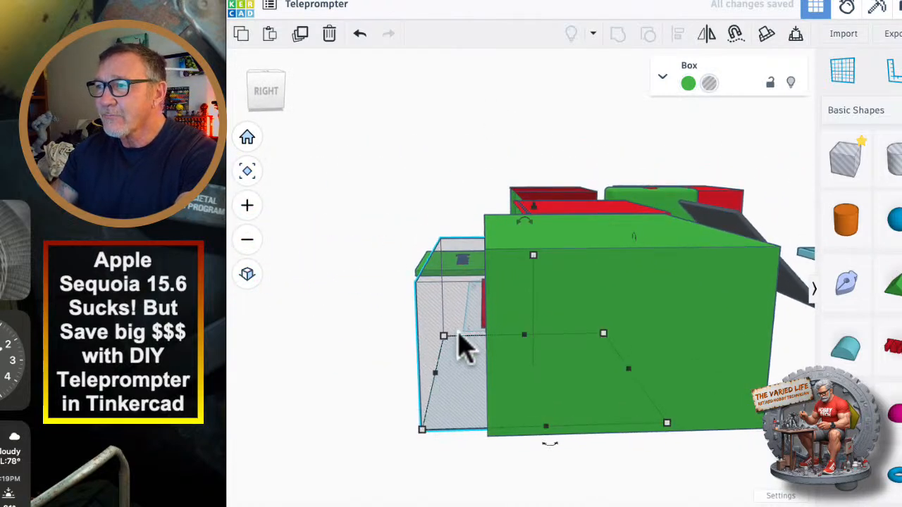
drag(444, 336, 455, 346)
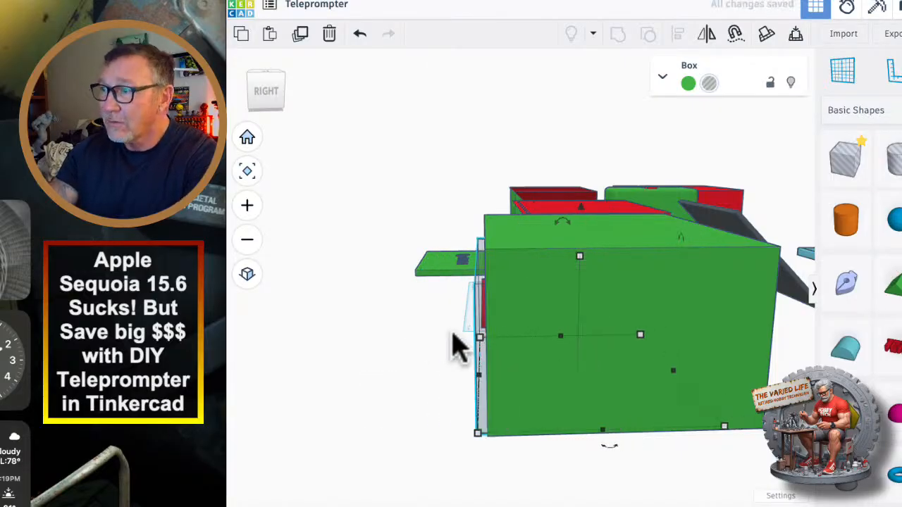
Centre the hole box across the green box's width with the Align tool.
right_drag(431, 345, 670, 421)
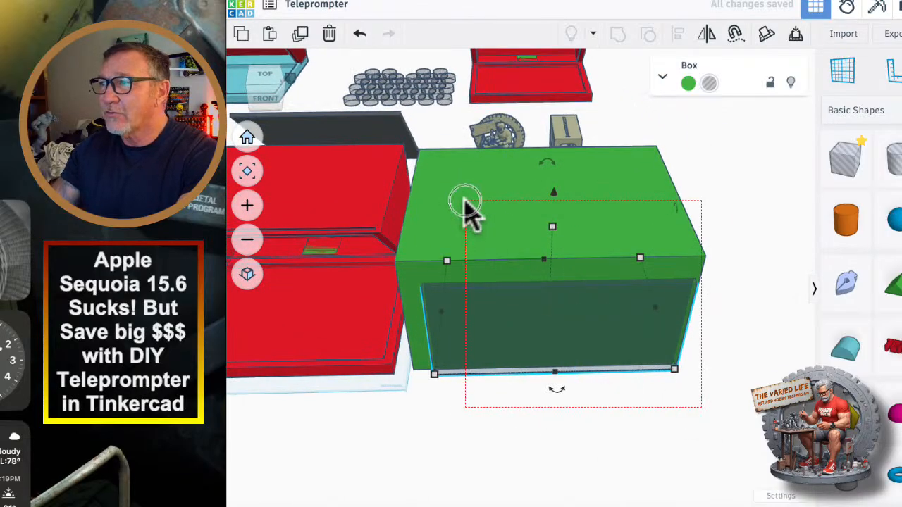
shift+click(465, 208)
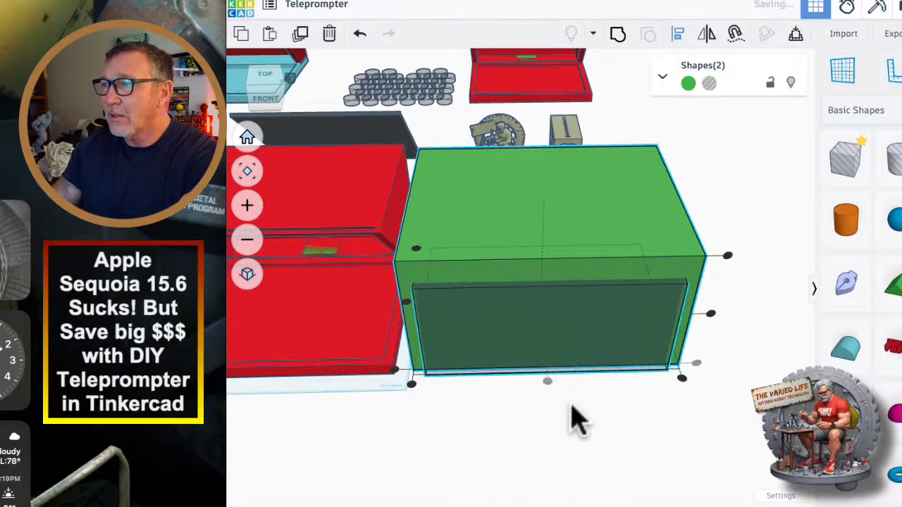
right_drag(570, 418, 576, 391)
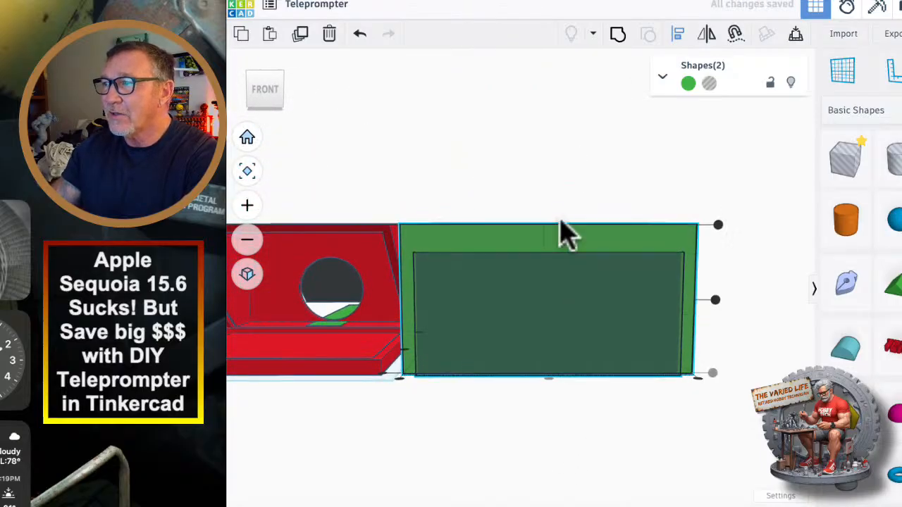
click(527, 322)
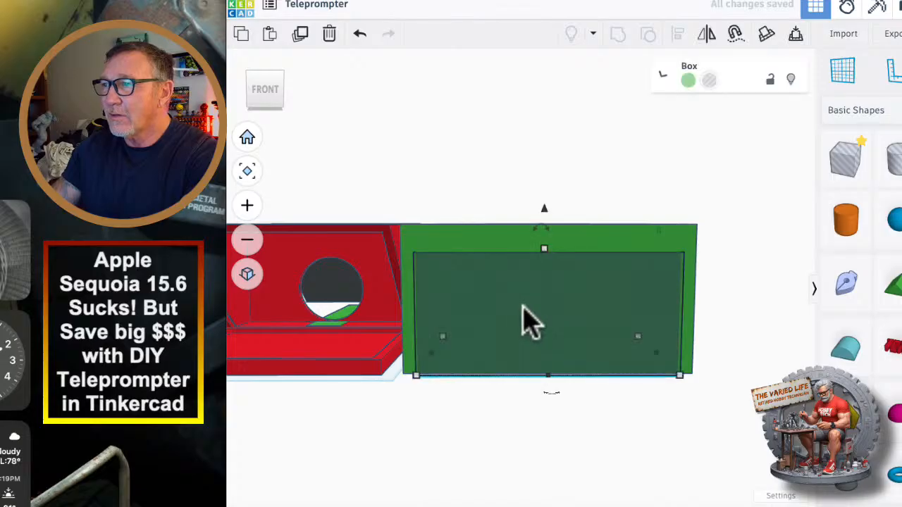
Raise the hole box 10 mm and group it with the green box to hollow out the housing.
drag(545, 210, 544, 202)
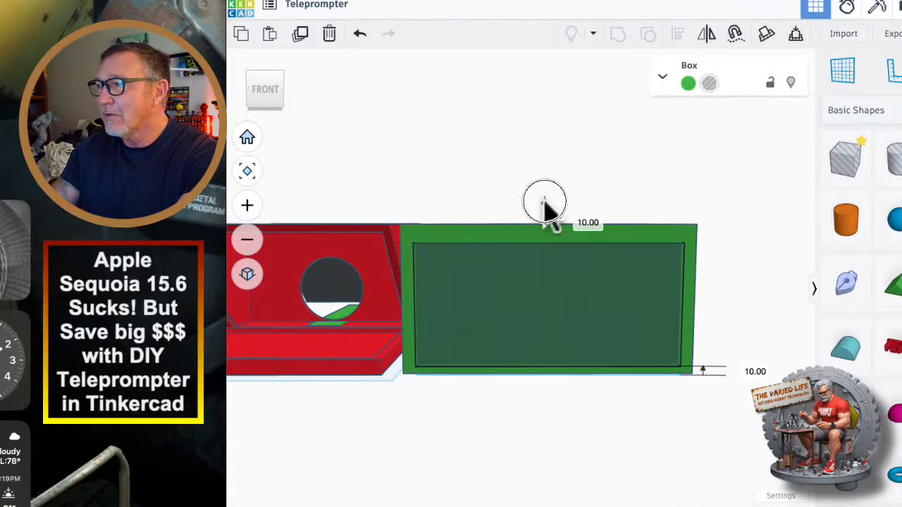
right_drag(581, 350, 647, 465)
drag(533, 359, 534, 356)
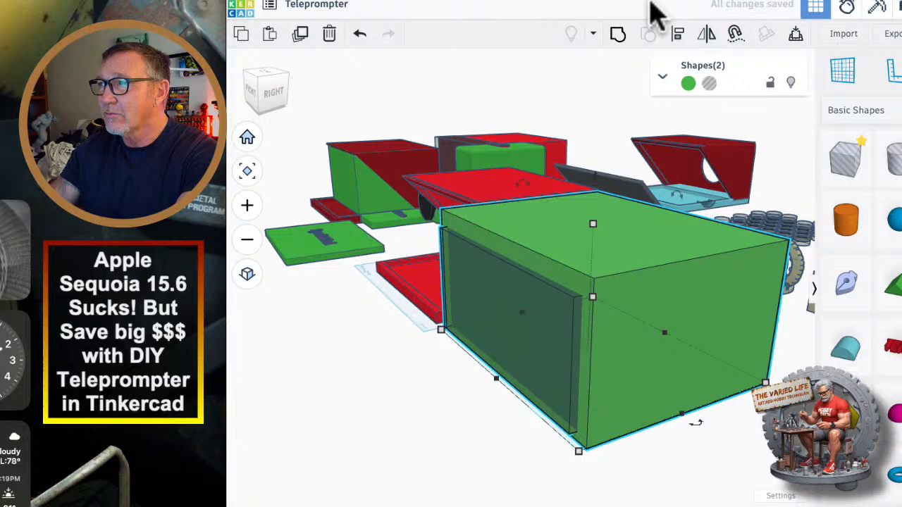
click(618, 36)
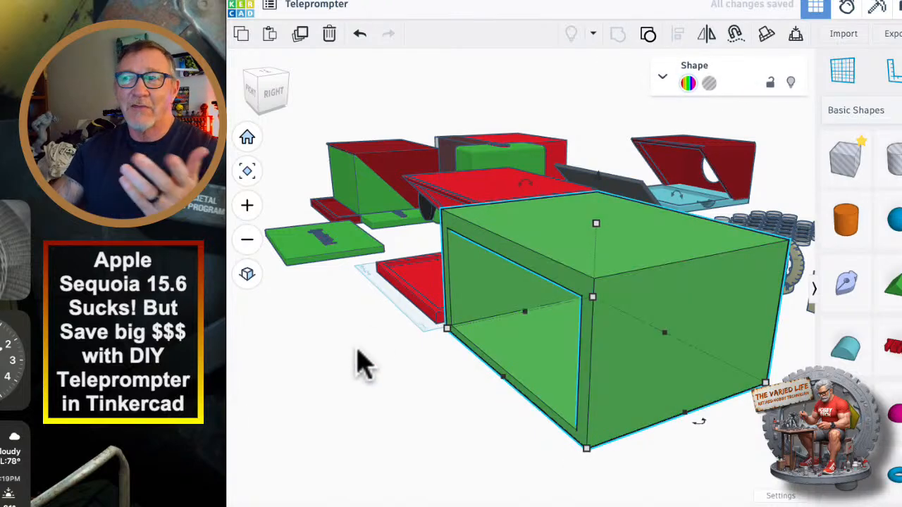
Add a hole box in front of the hollowed green housing and enlarge it to about 373 mm wide.
right_drag(361, 361, 458, 275)
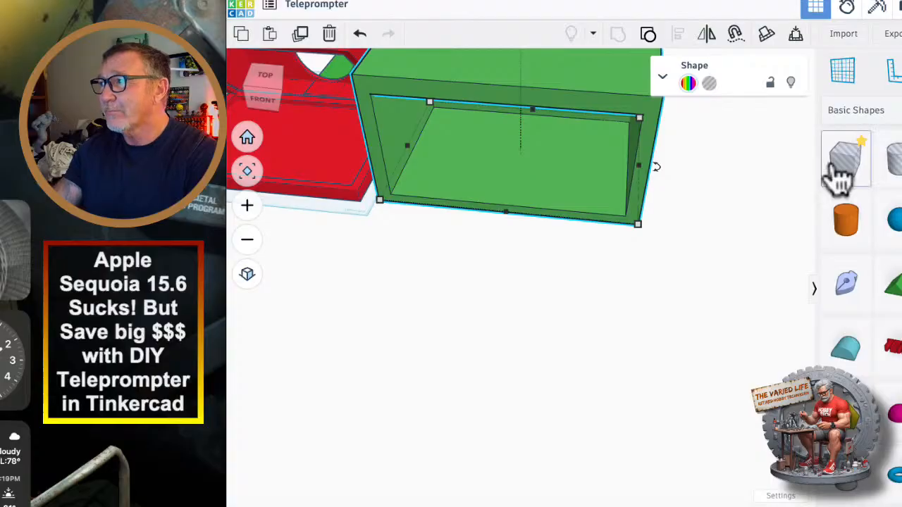
drag(839, 176, 705, 497)
right_drag(384, 317, 317, 215)
drag(531, 301, 761, 352)
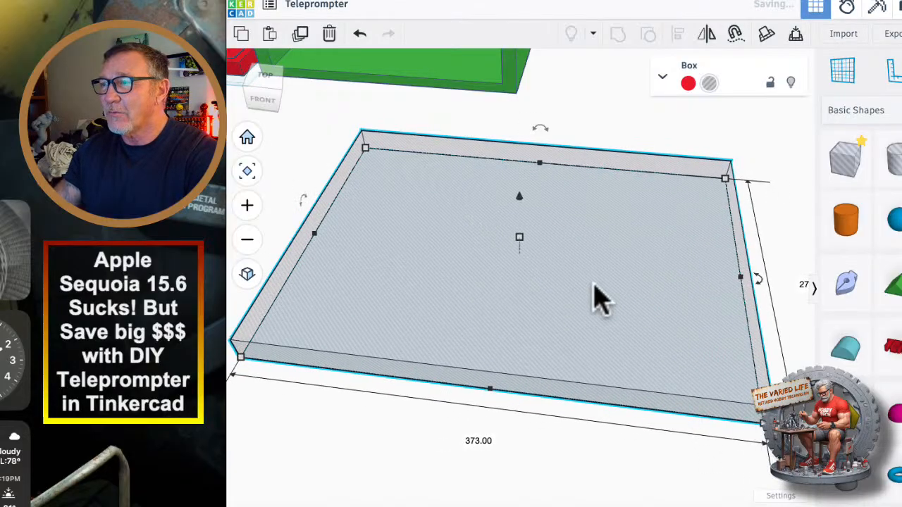
Rotate the flat hole box upright and drop it onto the workplane.
right_drag(594, 298, 486, 307)
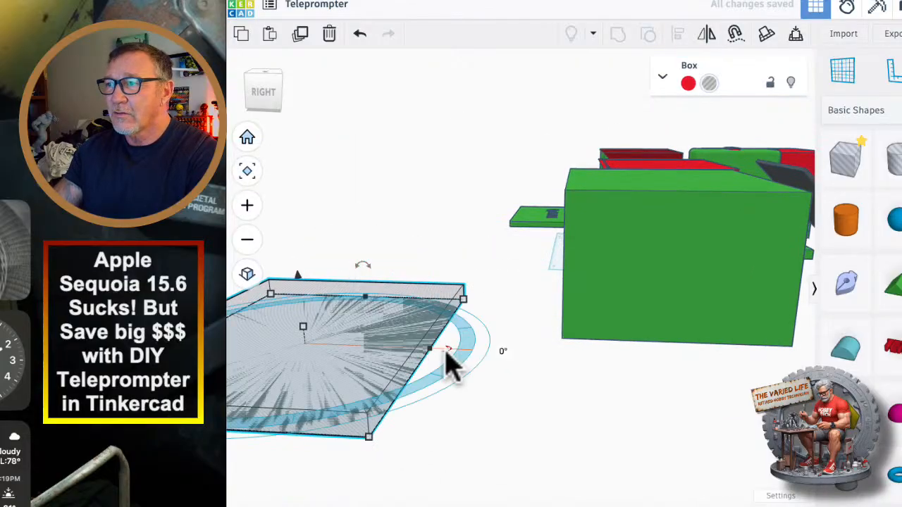
mouse_move(365, 268)
drag(368, 266, 413, 369)
right_drag(413, 369, 396, 400)
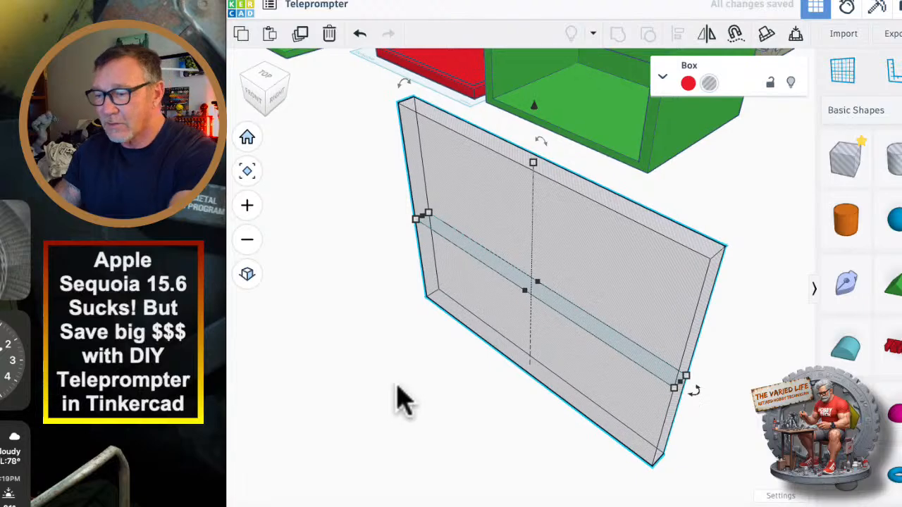
key(d)
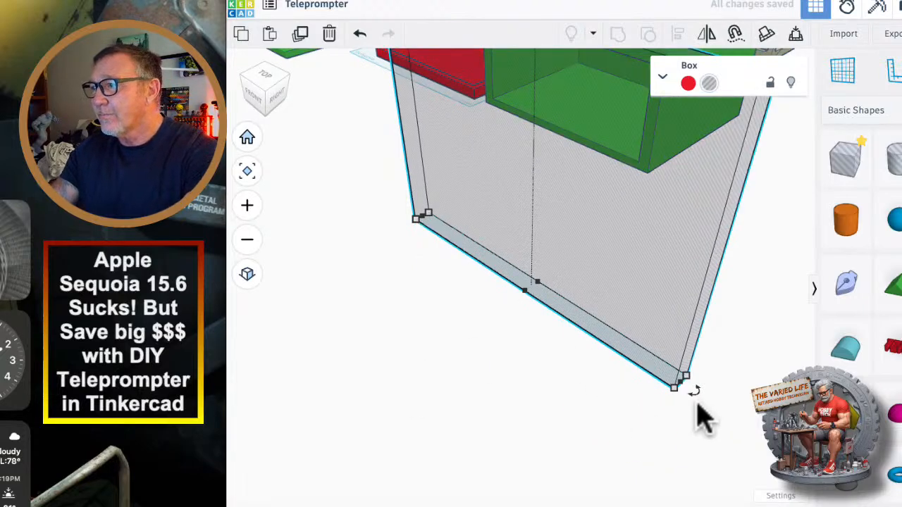
Tilt the upright hole slab diagonally and position it across the green housing's front side, lowering its base below the workplane.
drag(692, 396, 402, 423)
right_drag(519, 430, 595, 330)
middle_drag(462, 246, 590, 293)
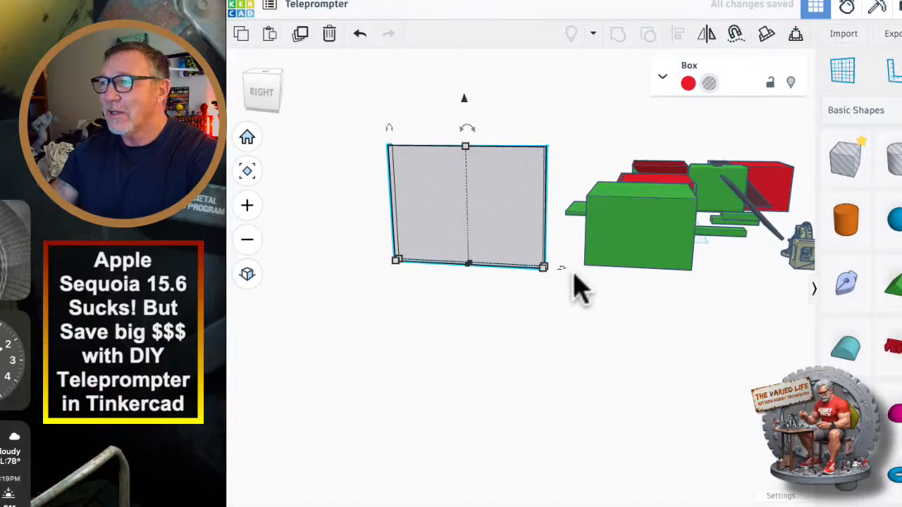
drag(467, 130, 523, 169)
drag(503, 202, 604, 212)
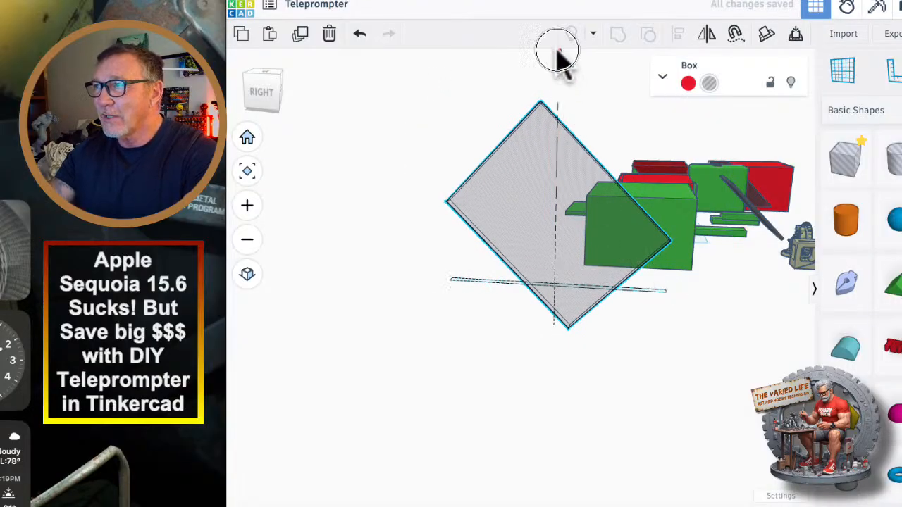
drag(557, 52, 562, 79)
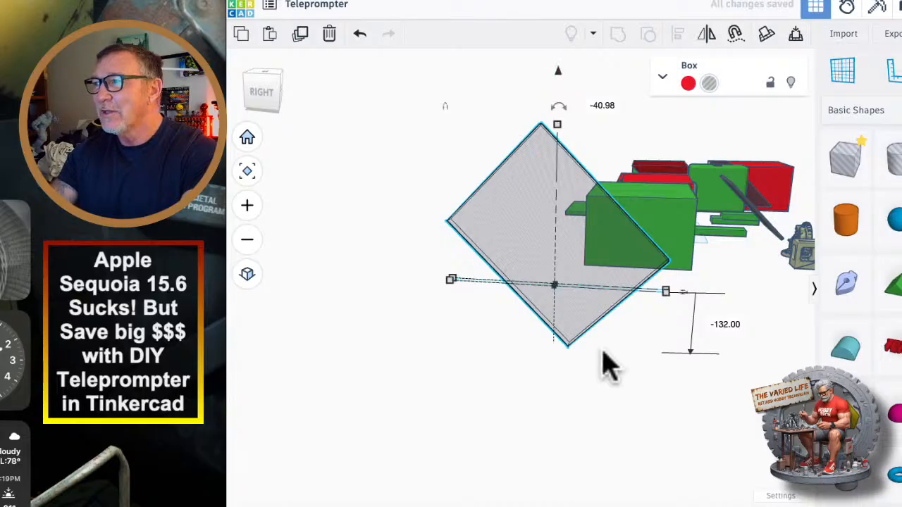
right_drag(605, 365, 613, 293)
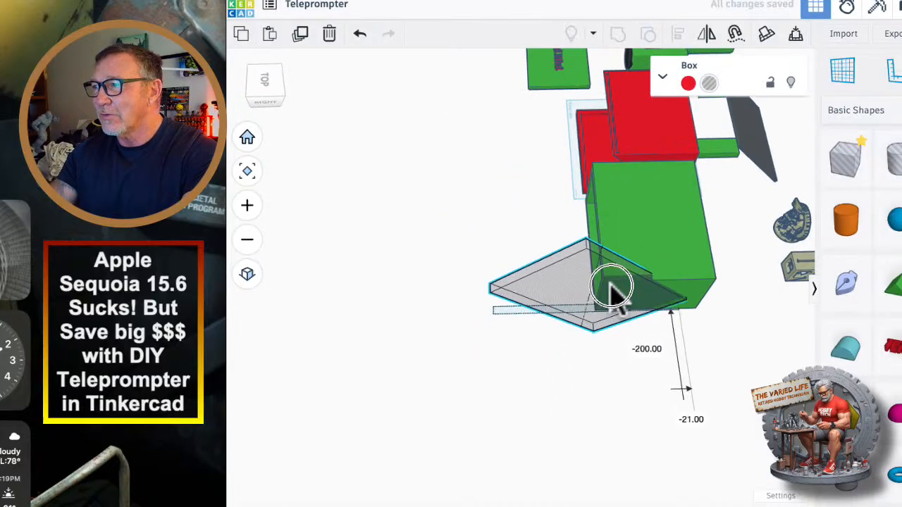
drag(612, 287, 598, 291)
right_drag(642, 386, 600, 195)
drag(573, 81, 577, 90)
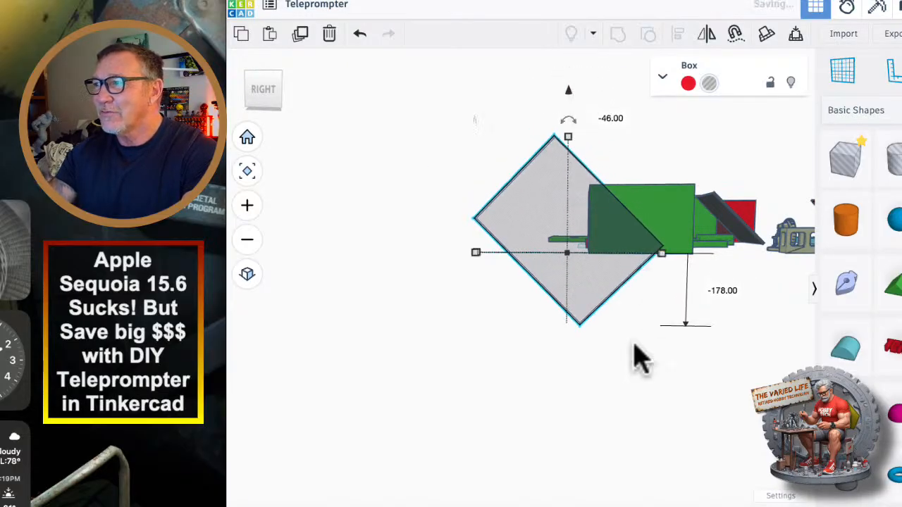
Delete the tilted hole slab beside the green housing.
right_drag(639, 359, 412, 310)
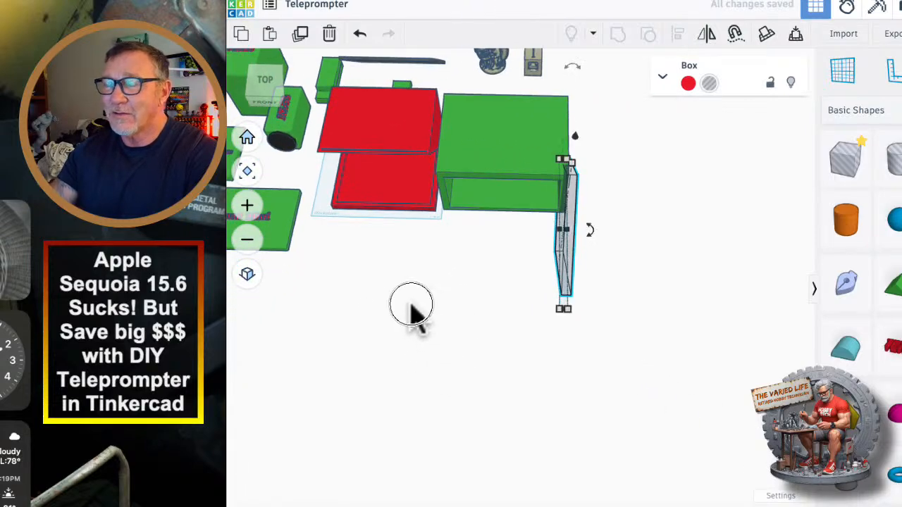
middle_drag(412, 304, 528, 341)
mouse_move(714, 264)
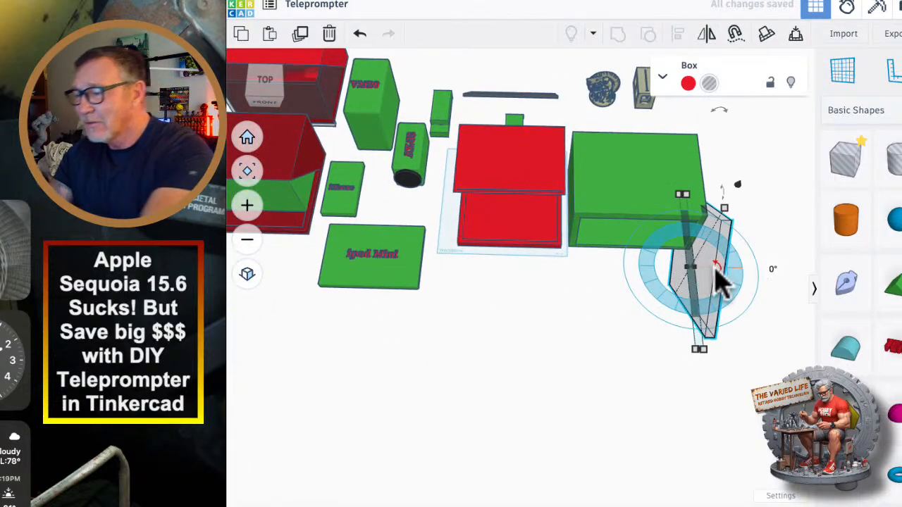
key(Delete)
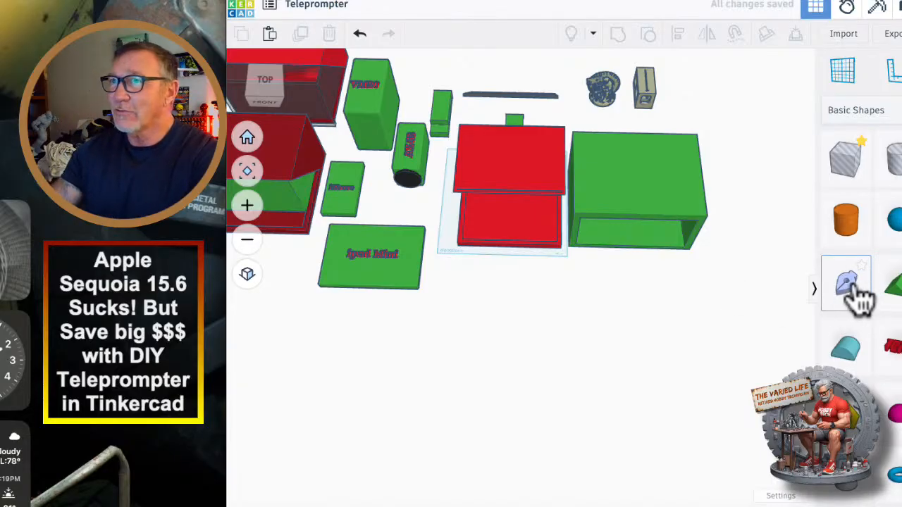
Place a Sketch shape in front of the green housing and open its drawing area at a workable scale.
scroll(582, 312, up, 5)
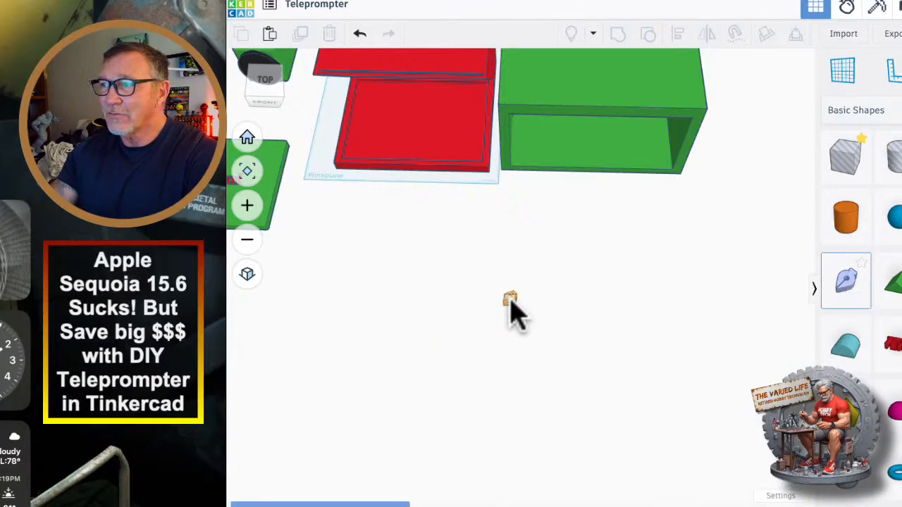
drag(511, 305, 512, 299)
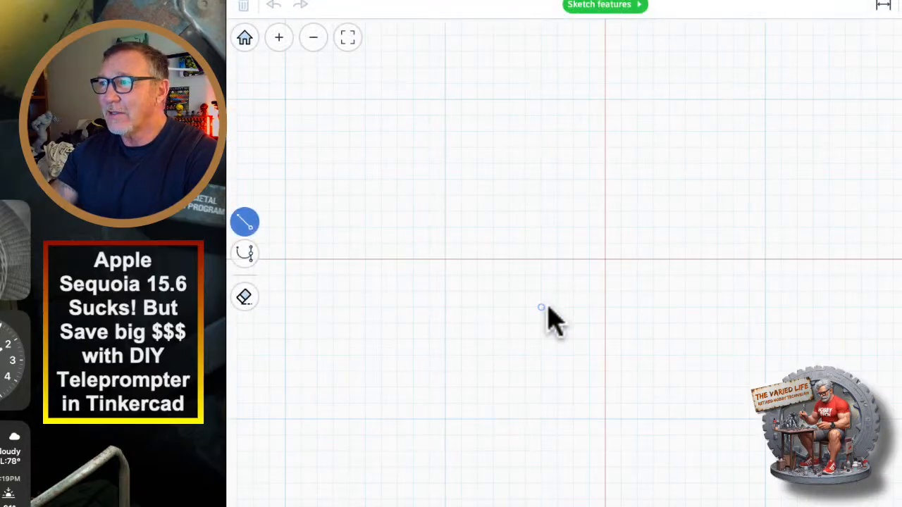
scroll(548, 318, down, 5)
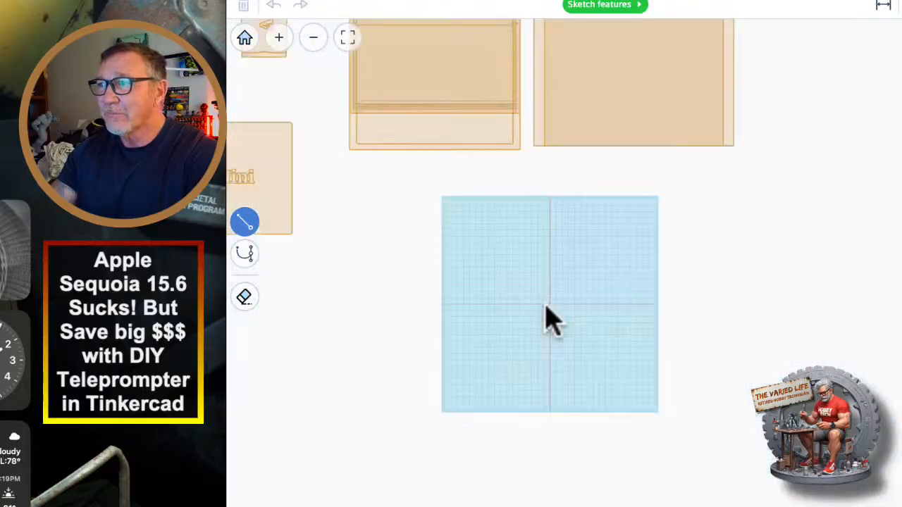
scroll(522, 291, up, 5)
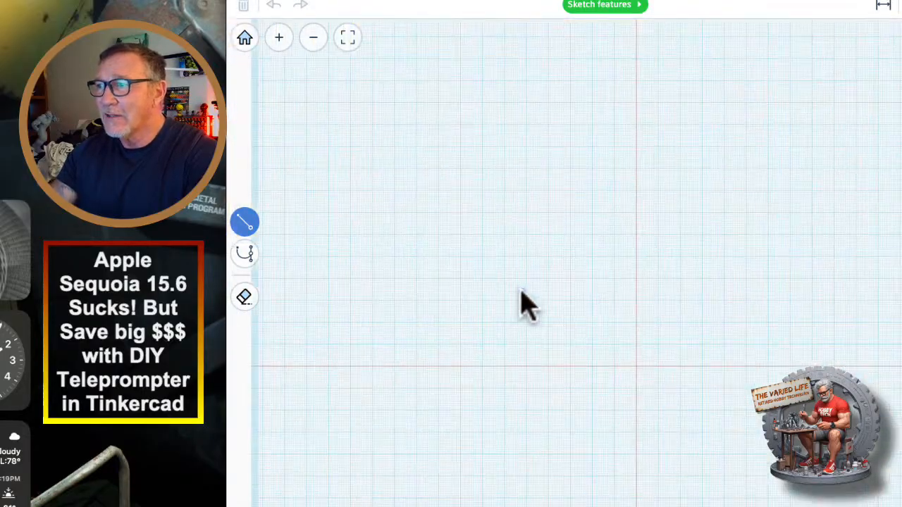
scroll(519, 288, down, 5)
scroll(516, 282, up, 3)
scroll(508, 261, down, 1)
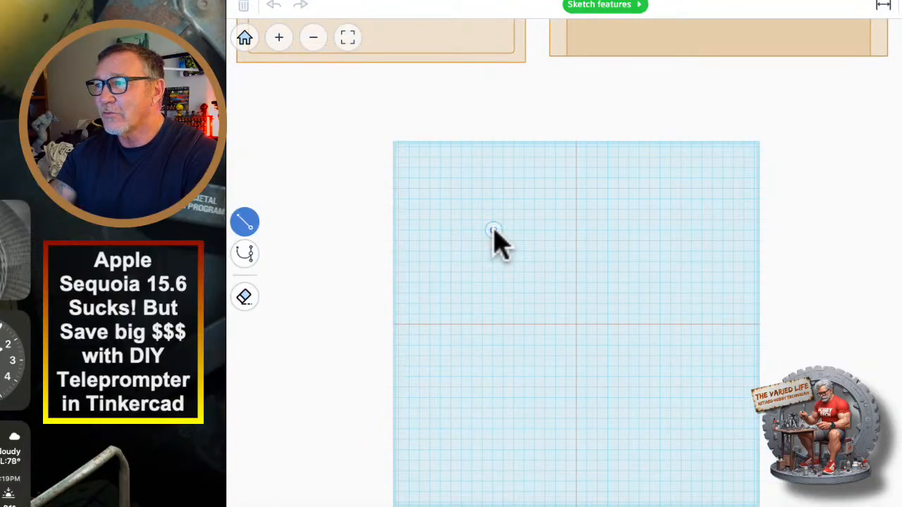
Sketch a closed housing profile about 149 by 161 mm with a sloped inner edge and a narrow 12 mm leg, and finish the sketch.
drag(494, 230, 641, 232)
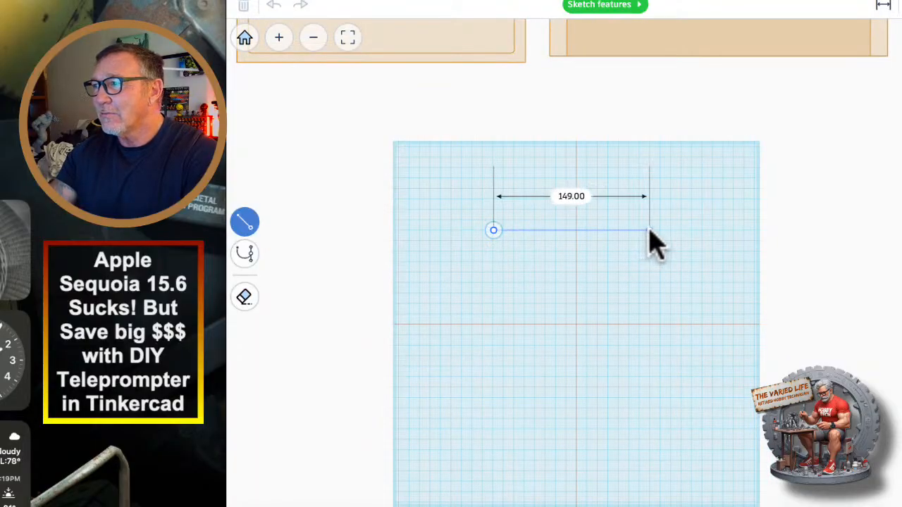
click(649, 231)
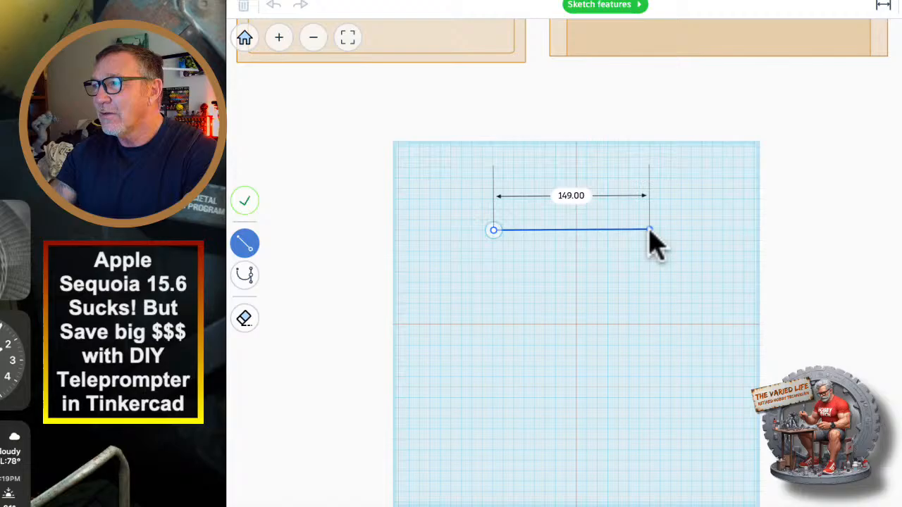
click(649, 396)
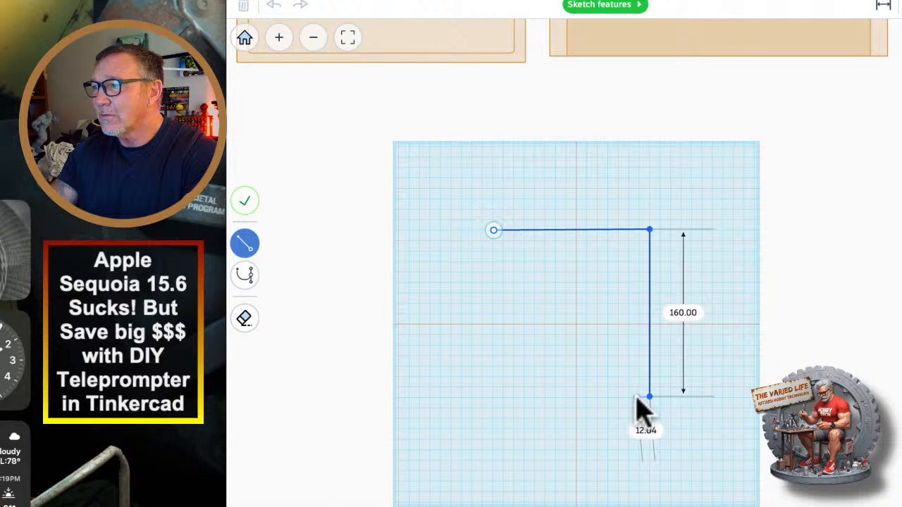
click(637, 398)
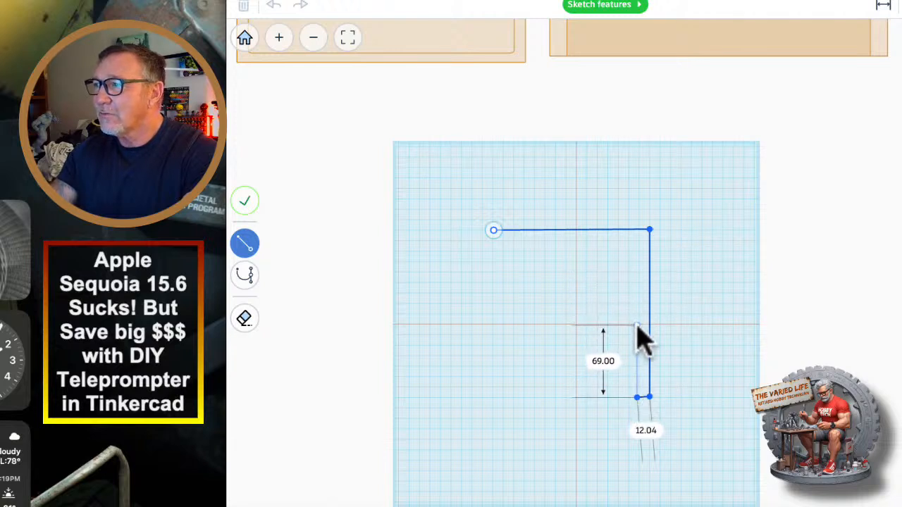
click(637, 271)
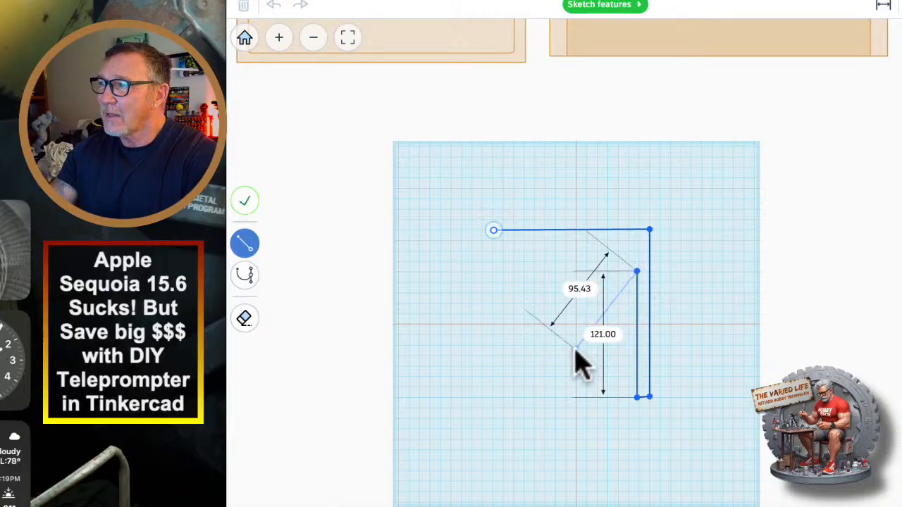
click(494, 339)
click(493, 230)
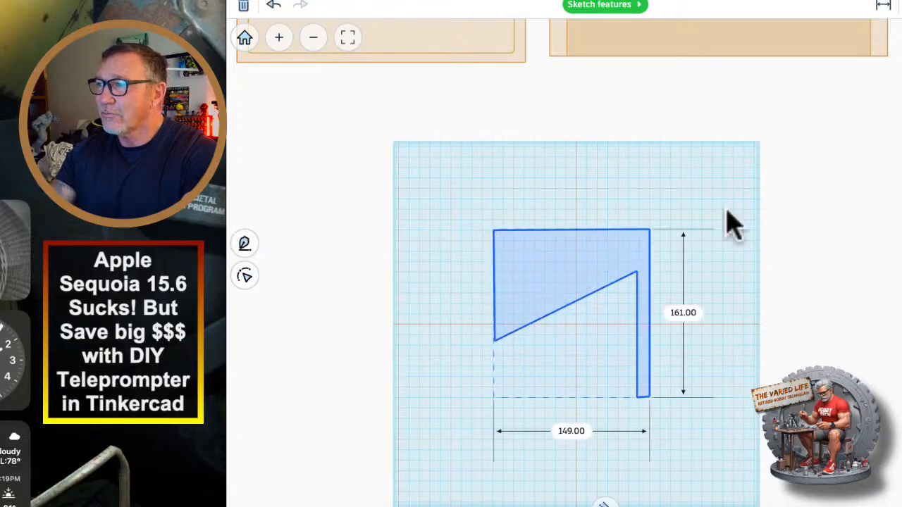
click(839, 458)
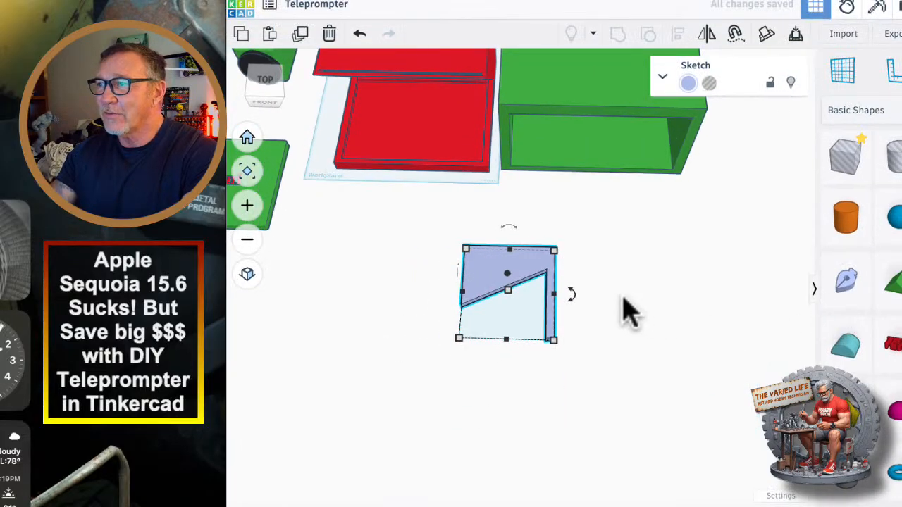
Stand the sketched profile upright, turn it sideways and move it into the front red housing's opening.
mouse_move(502, 227)
mouse_down()
mouse_move(569, 251)
mouse_move(573, 328)
mouse_up()
mouse_move(574, 328)
right_down()
mouse_move(558, 285)
mouse_move(562, 298)
mouse_move(509, 372)
mouse_move(488, 280)
right_up()
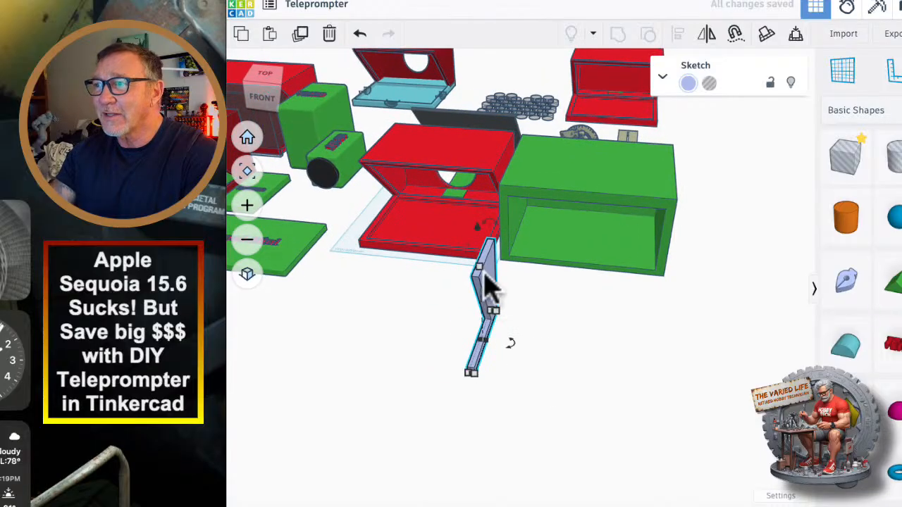
mouse_move(489, 280)
mouse_down()
mouse_move(458, 237)
mouse_move(474, 197)
mouse_move(493, 182)
mouse_up()
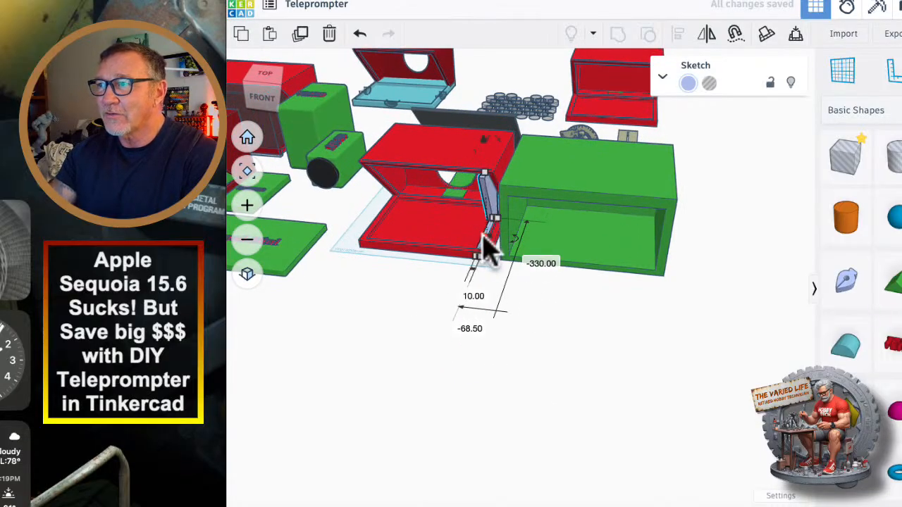
Stretch the profile to about 258 mm wide and shift it back so that it fills the red housing's interior.
drag(482, 238, 381, 222)
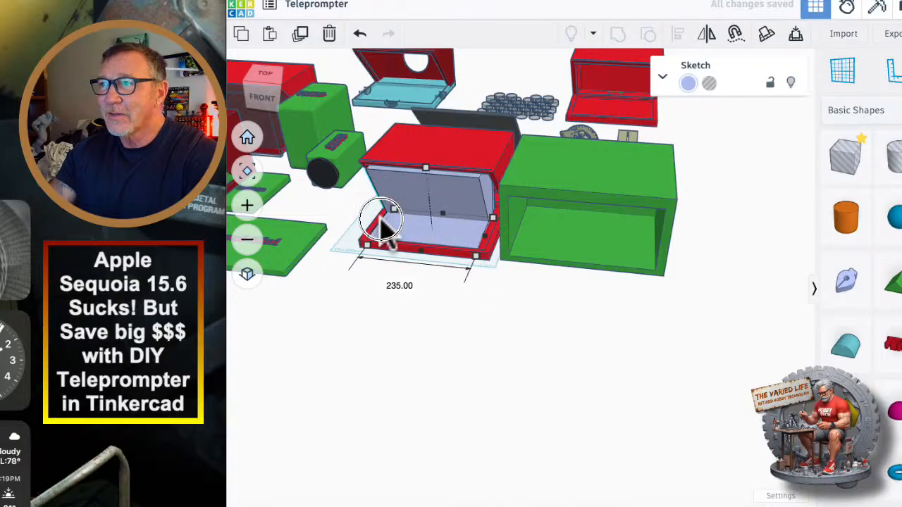
mouse_move(467, 336)
right_down()
mouse_move(413, 342)
mouse_move(652, 284)
right_up()
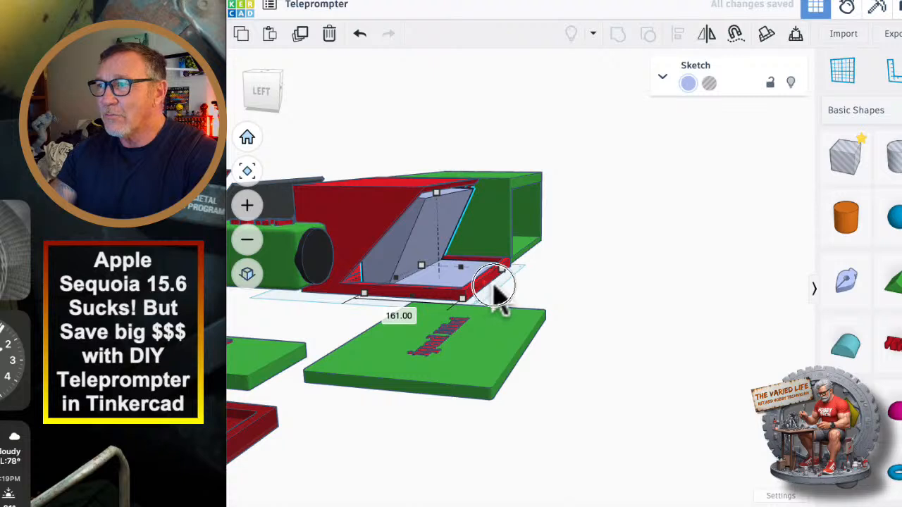
mouse_move(493, 285)
mouse_down()
mouse_move(522, 289)
mouse_move(451, 278)
mouse_up()
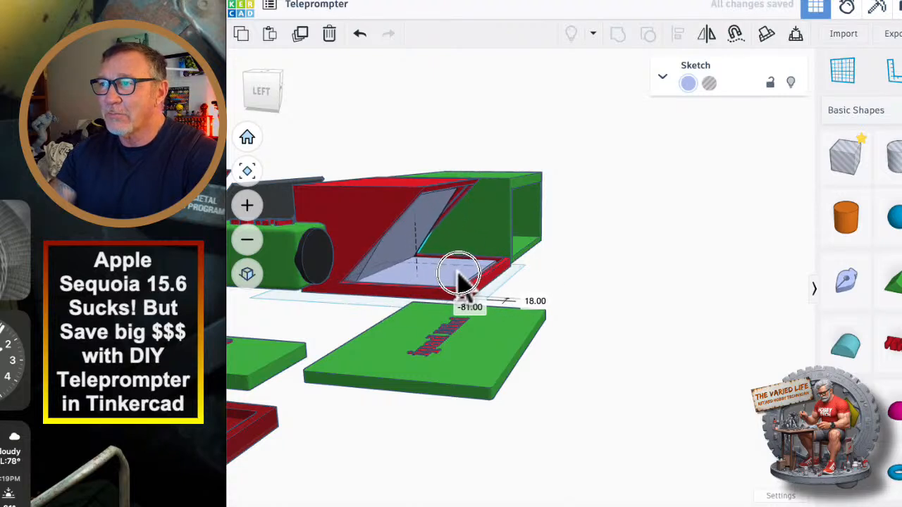
right_drag(595, 302, 434, 350)
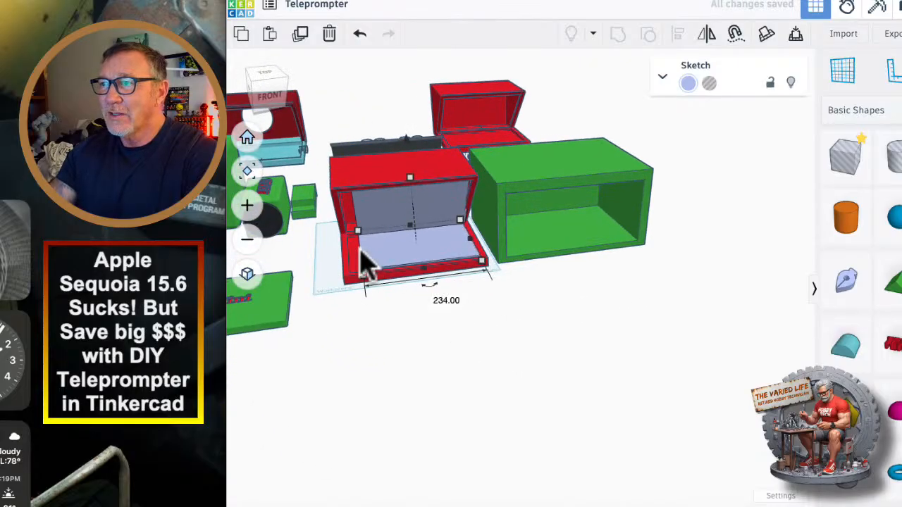
drag(361, 249, 349, 251)
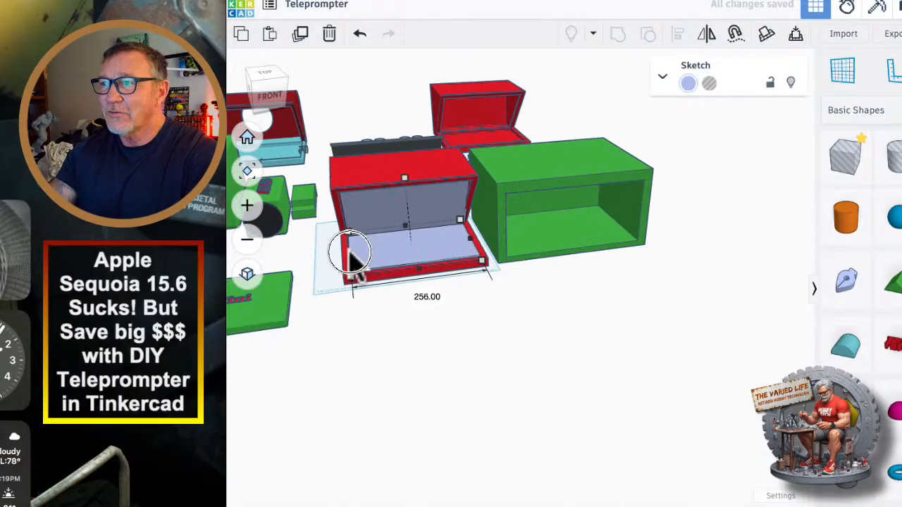
Turn the sketched profile into a hole, position it in the green housing and stretch it to about 341 mm wide.
click(710, 83)
mouse_move(426, 264)
mouse_down()
mouse_move(586, 350)
mouse_move(620, 261)
mouse_move(561, 246)
mouse_move(562, 254)
mouse_up()
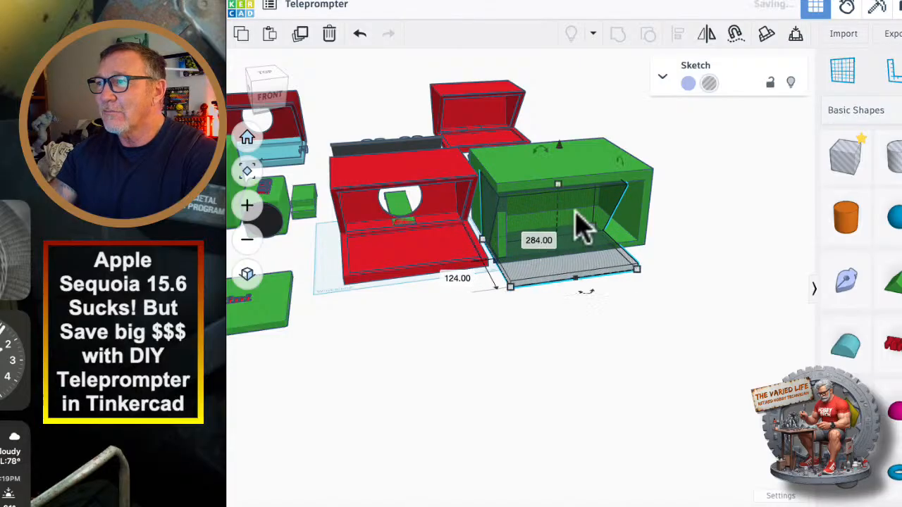
drag(562, 186, 560, 183)
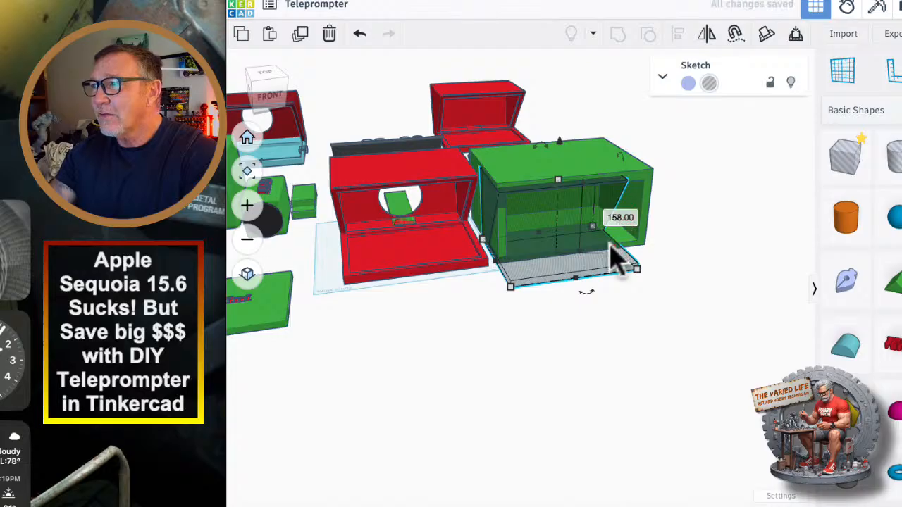
drag(618, 243, 649, 244)
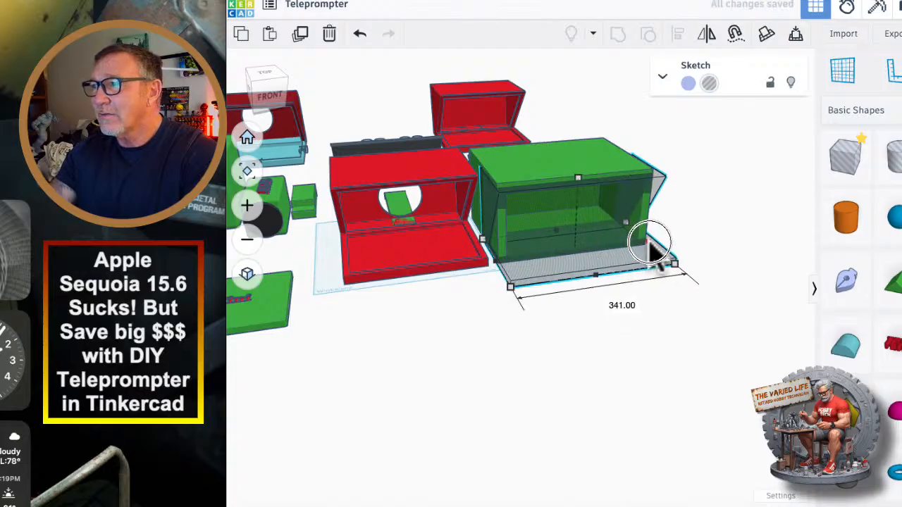
Raise the profile hole 17 mm and slide it about 66 mm back into the green housing.
right_drag(649, 243, 520, 298)
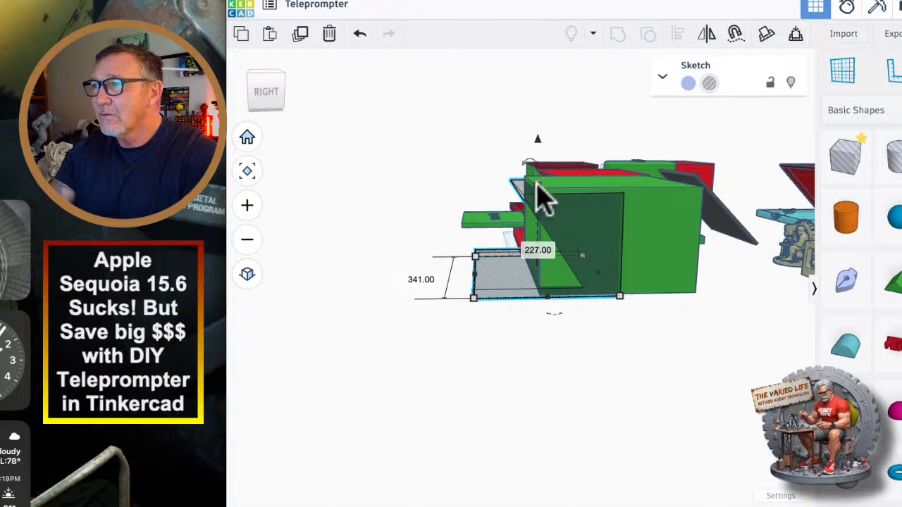
click(537, 147)
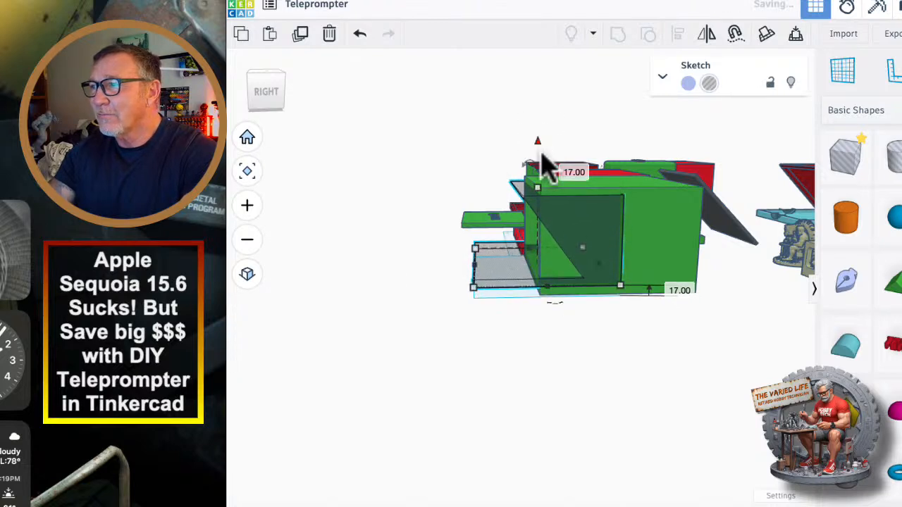
drag(520, 271, 547, 271)
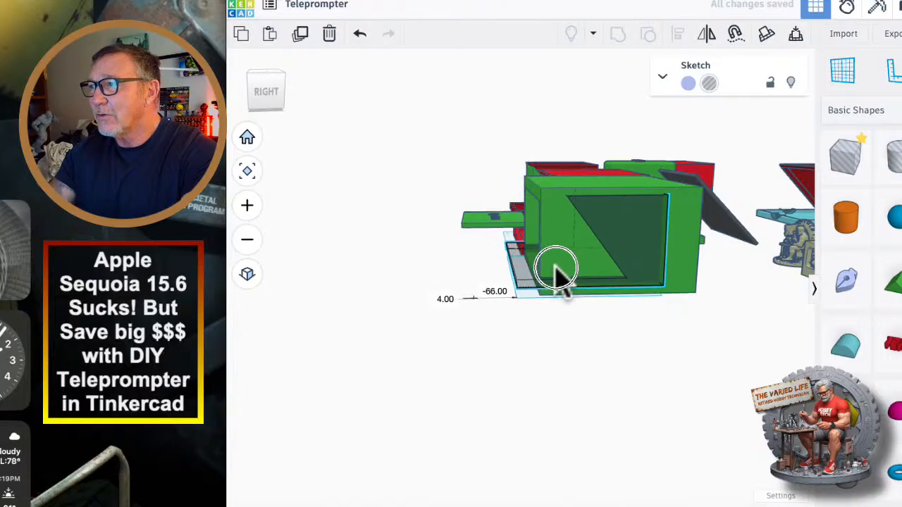
Pull the profile hole out in front of the green housing and delete both the profile and the housing.
drag(560, 271, 493, 408)
scroll(441, 415, down, 5)
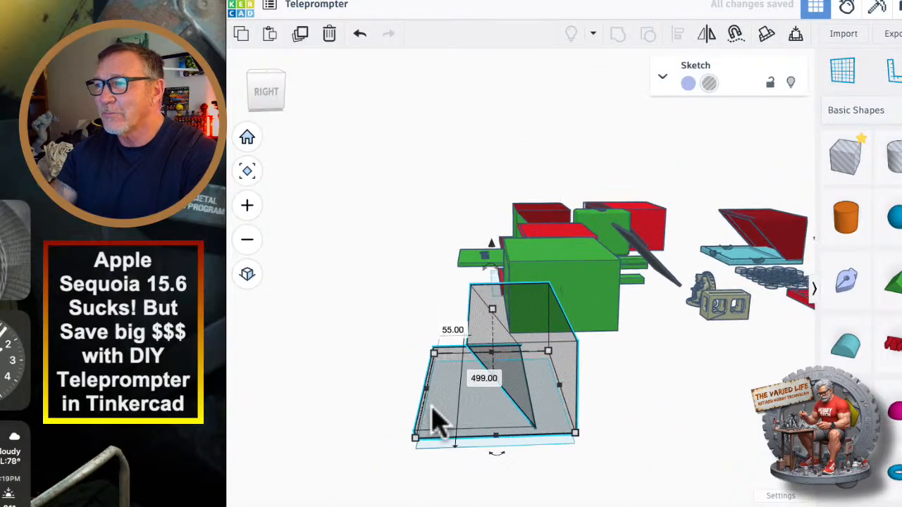
mouse_move(432, 404)
right_down()
mouse_move(502, 437)
mouse_move(523, 435)
right_up()
key(Delete)
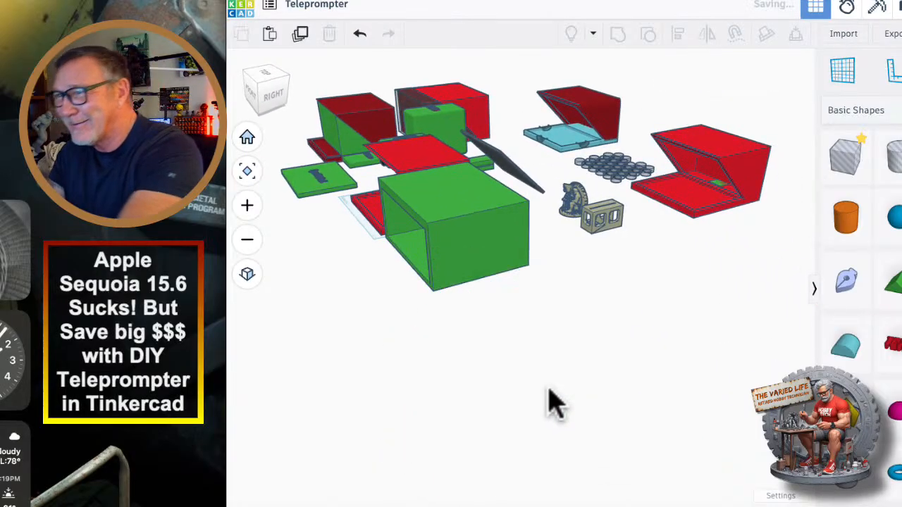
click(458, 241)
key(Delete)
Make the dark red housing around the solid green box transparent.
middle_drag(400, 262, 471, 318)
scroll(456, 246, up, 10)
right_drag(435, 248, 558, 246)
middle_drag(373, 296, 667, 357)
right_drag(497, 348, 584, 332)
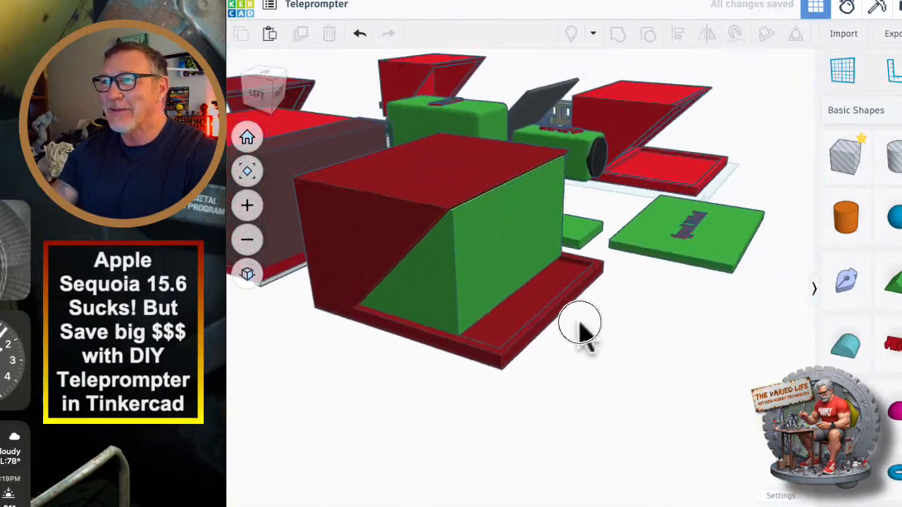
click(490, 260)
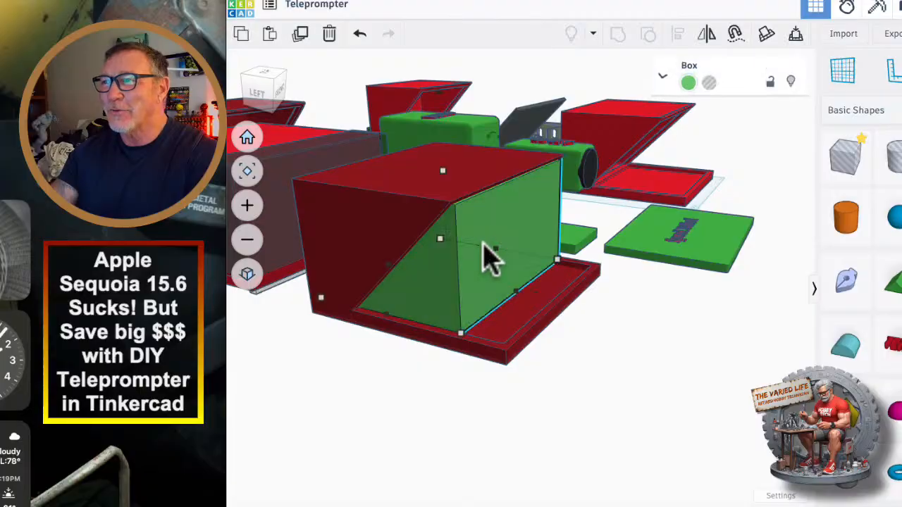
click(369, 234)
key(t)
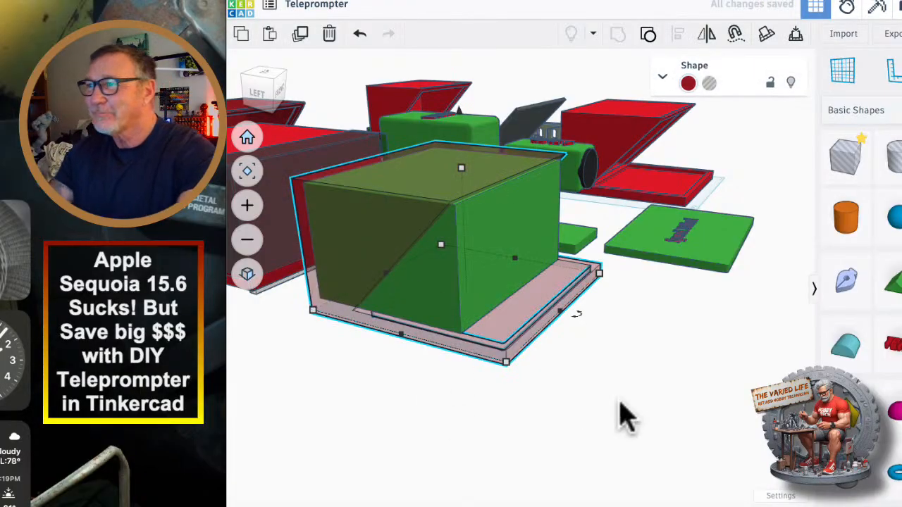
Examine how the inner green box and the neighbouring sketched profile hole shape the two solid housings, comparing them with the finished housing.
right_drag(616, 400, 629, 388)
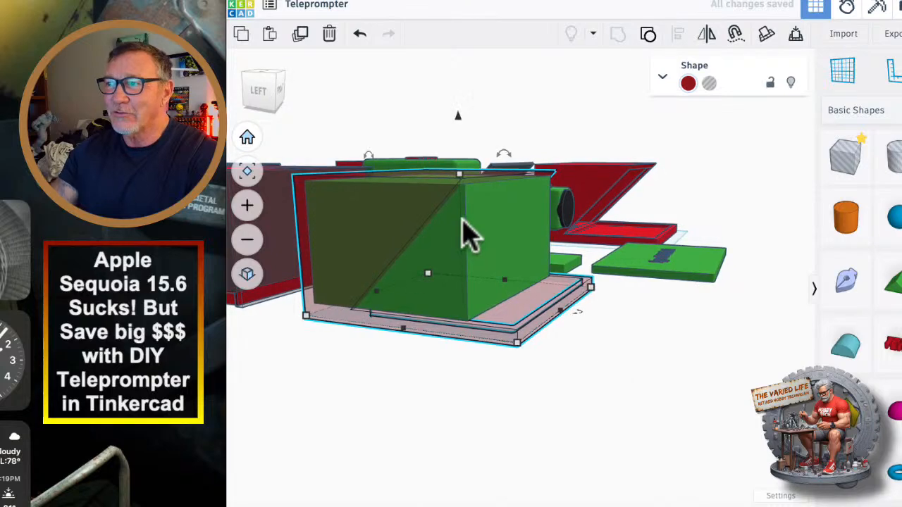
right_drag(374, 258, 472, 391)
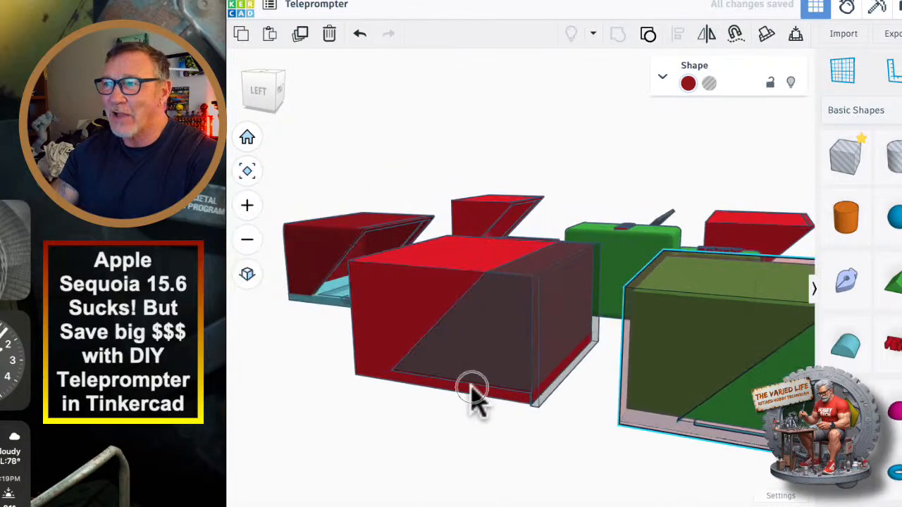
click(491, 345)
right_drag(509, 446, 476, 351)
right_drag(612, 386, 391, 354)
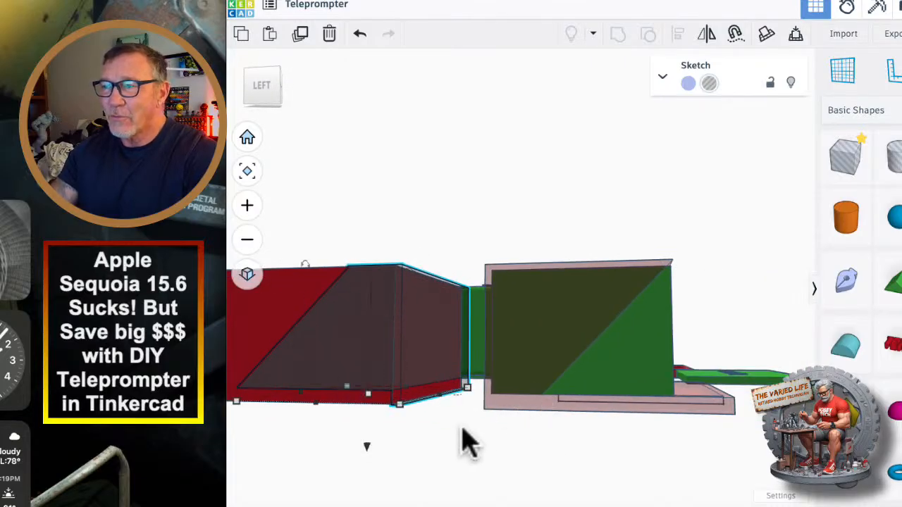
right_drag(467, 444, 729, 421)
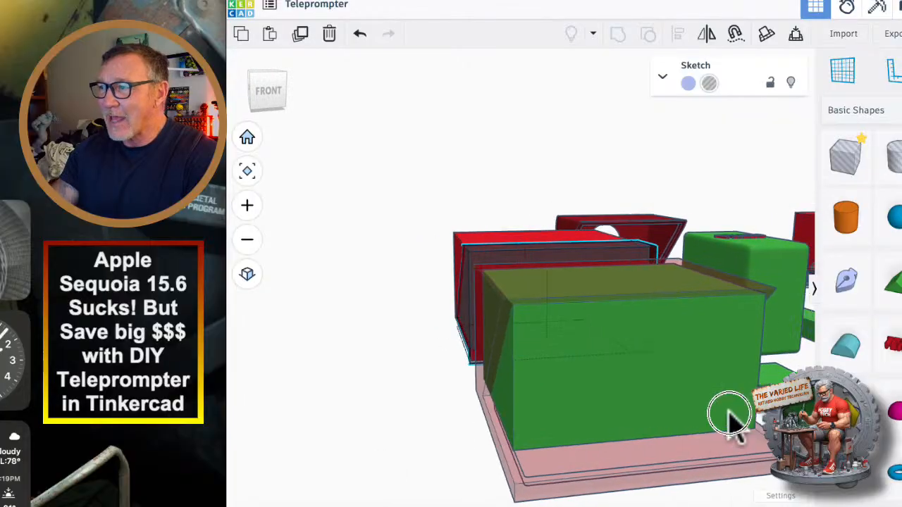
middle_drag(730, 414, 455, 334)
click(601, 300)
right_drag(543, 304, 486, 356)
middle_drag(627, 387, 504, 235)
right_drag(504, 237, 533, 281)
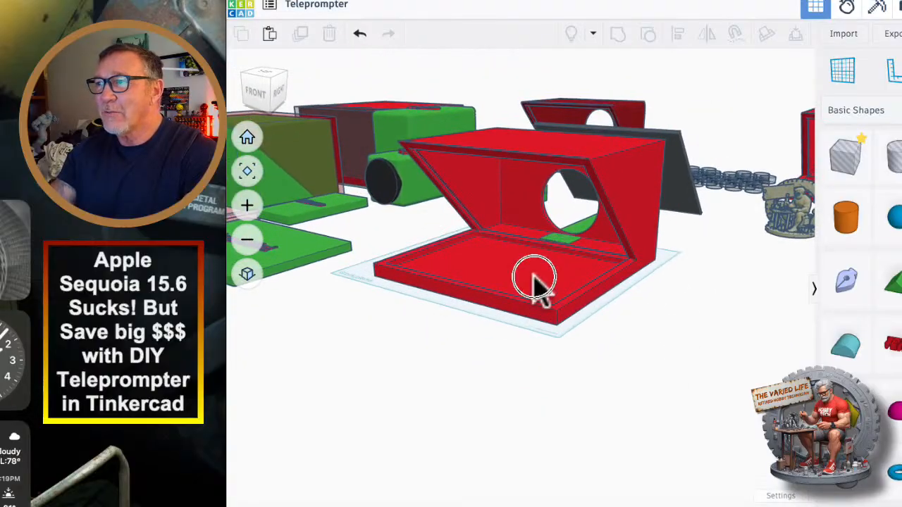
Move the dark panel about 310 mm into the finished red housing's slanted opening and turn it into a hole.
click(533, 282)
scroll(620, 317, up, 3)
right_drag(612, 321, 659, 423)
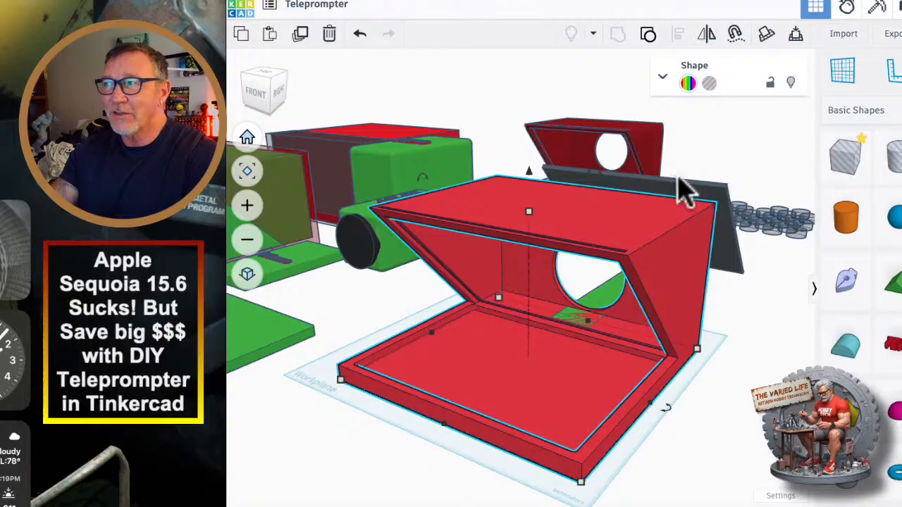
mouse_move(509, 301)
right_down()
mouse_move(577, 355)
mouse_move(481, 338)
mouse_move(397, 310)
mouse_move(514, 314)
right_up()
drag(757, 222, 557, 289)
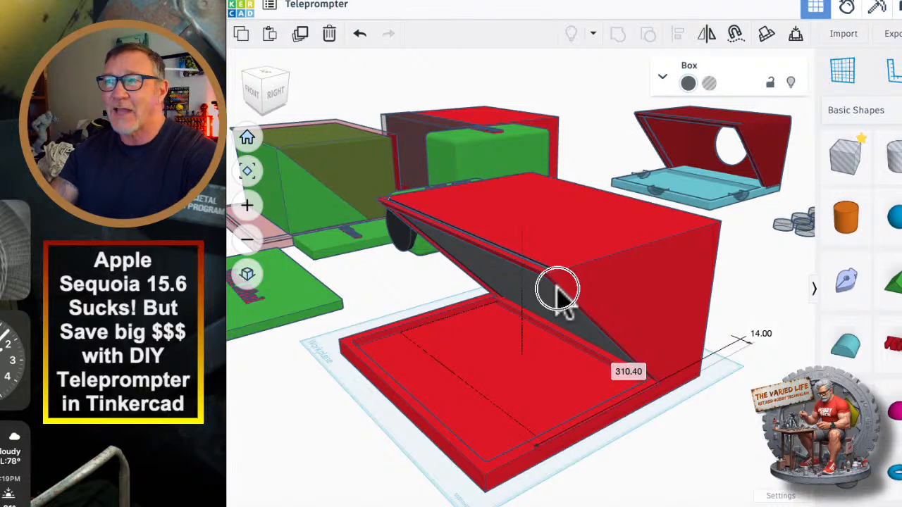
drag(557, 289, 558, 290)
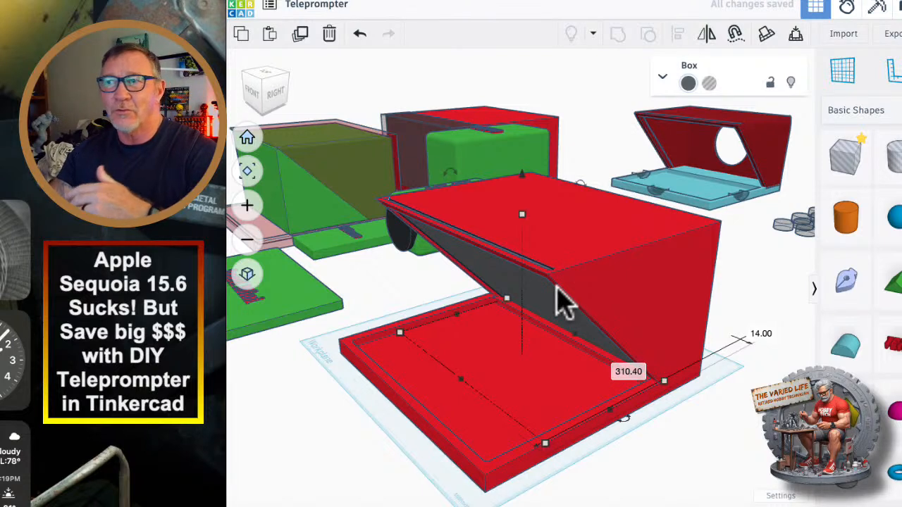
scroll(548, 326, up, 5)
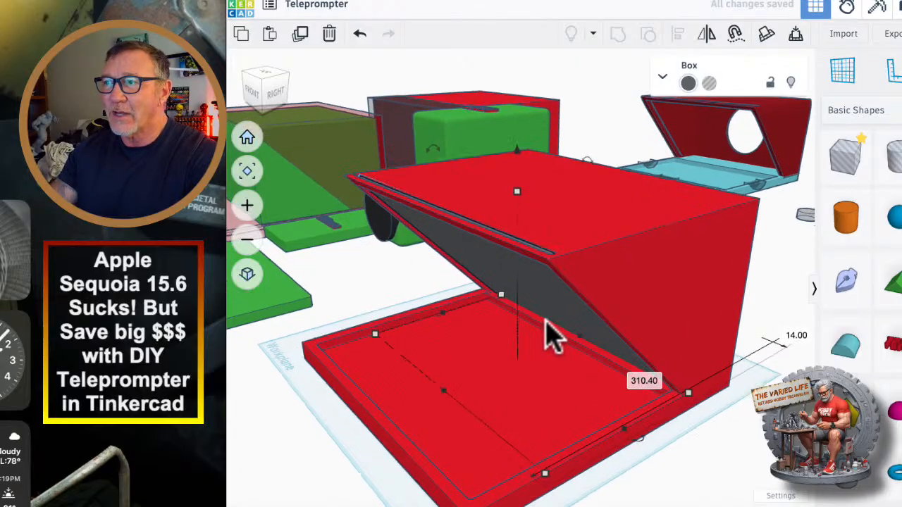
right_drag(458, 338, 594, 306)
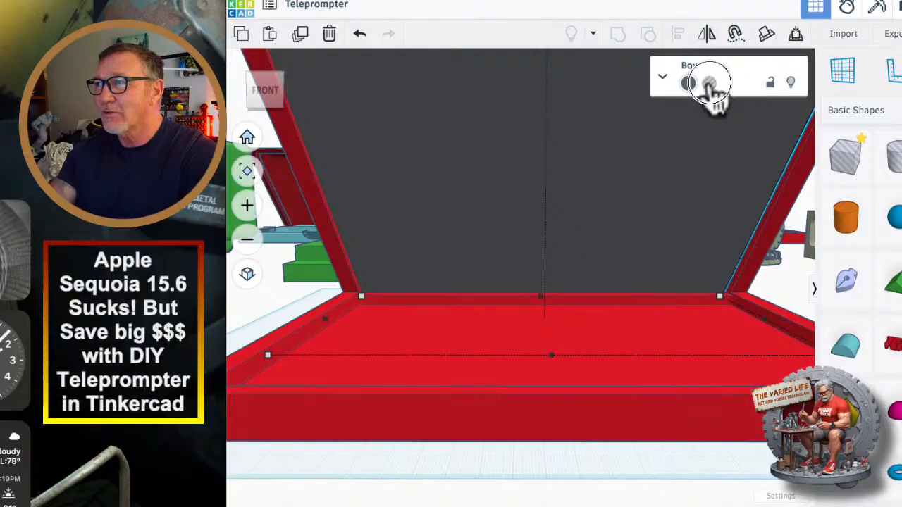
click(709, 83)
Lay the iPad Mini slab in the finished housing's tray to try its fit and move it back beside the housing.
right_drag(684, 242, 608, 394)
click(596, 356)
drag(266, 303, 732, 302)
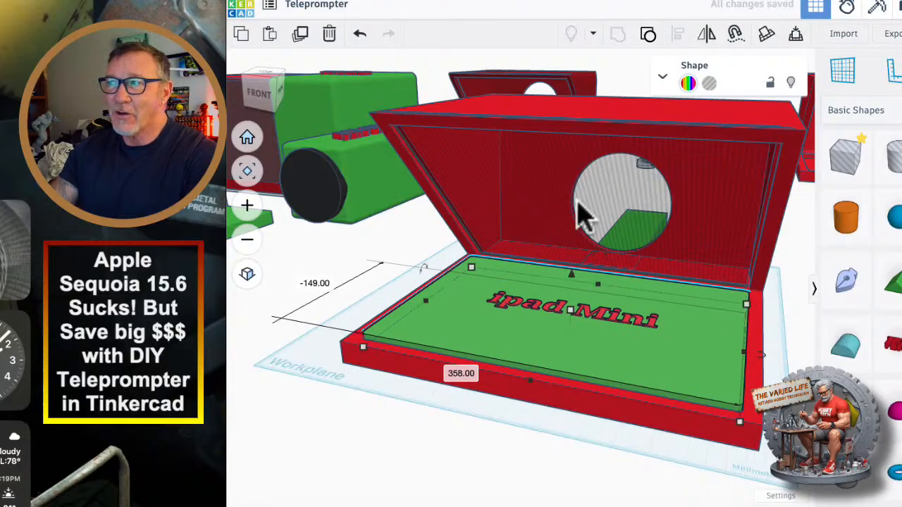
drag(630, 308, 222, 320)
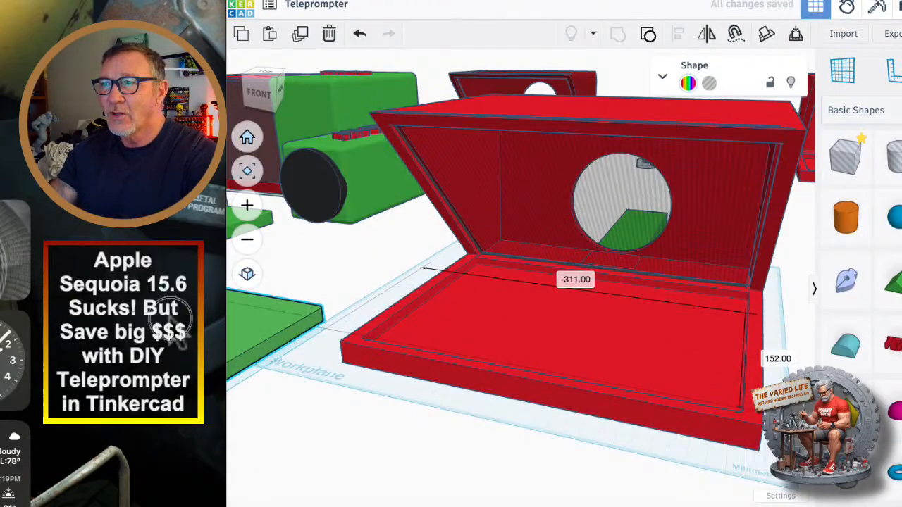
Set the iPhone slab in the middle of the housing's tray to try its fit and return it beside the housing.
drag(271, 239, 655, 300)
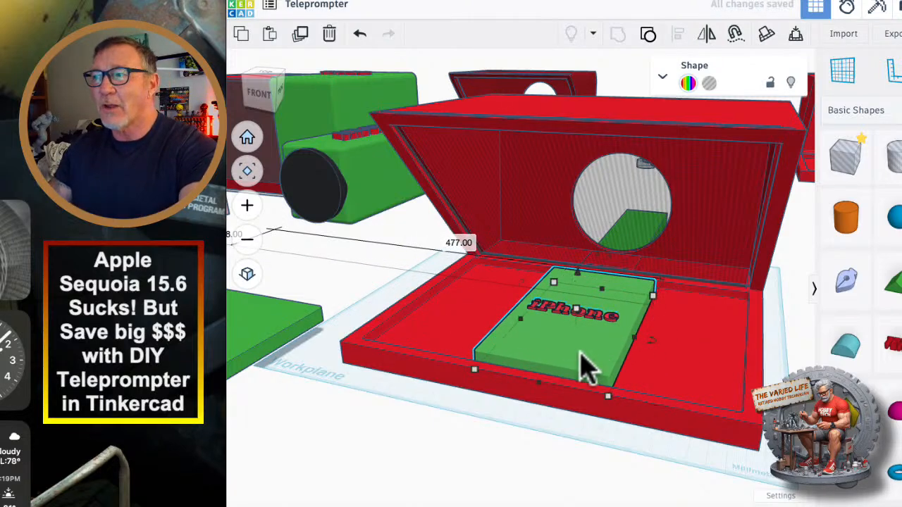
right_drag(637, 360, 458, 362)
click(474, 345)
drag(472, 340, 359, 191)
drag(292, 238, 336, 199)
click(337, 208)
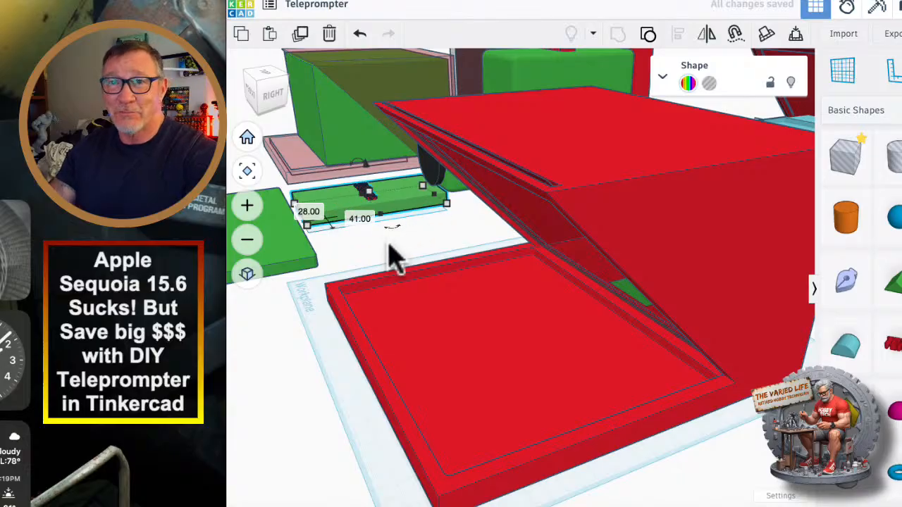
Move the hatched slanted panel out of the finished housing to its left side.
right_drag(305, 345, 387, 351)
scroll(386, 351, down, 5)
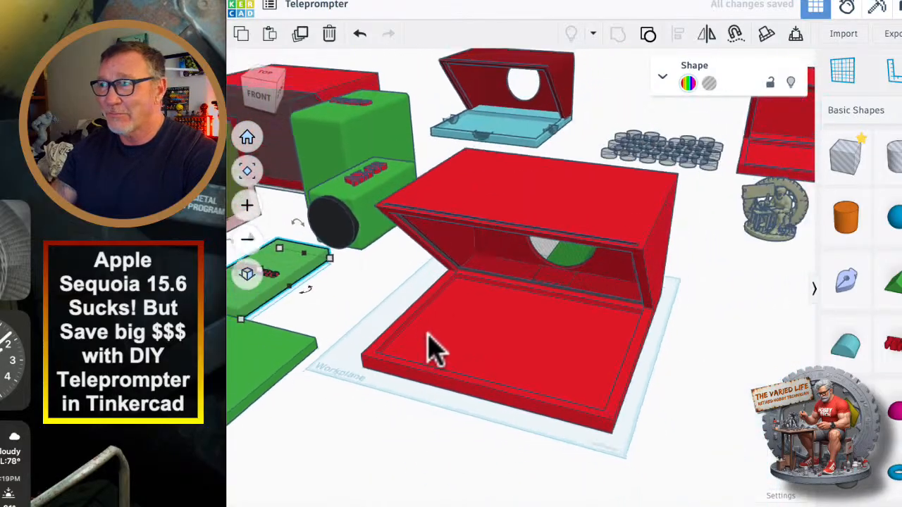
right_drag(622, 359, 489, 362)
scroll(505, 368, up, 5)
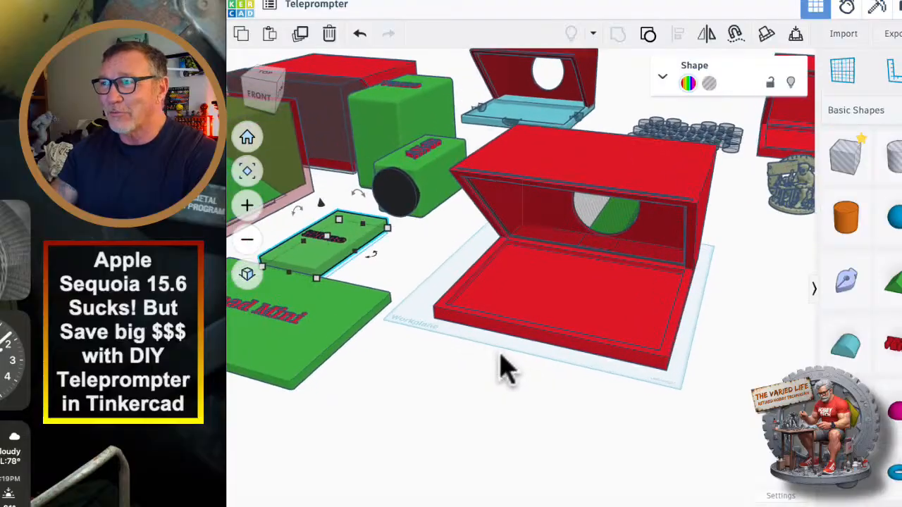
right_drag(659, 345, 669, 308)
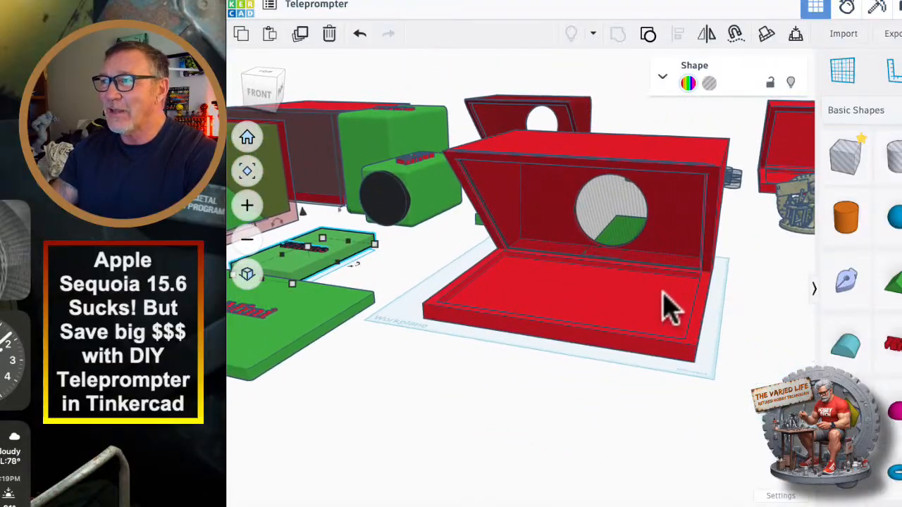
right_drag(659, 275, 405, 307)
Move the AX-53 camera behind the finished housing, line its lens up with the round opening and lower it 15 mm.
drag(517, 158, 638, 289)
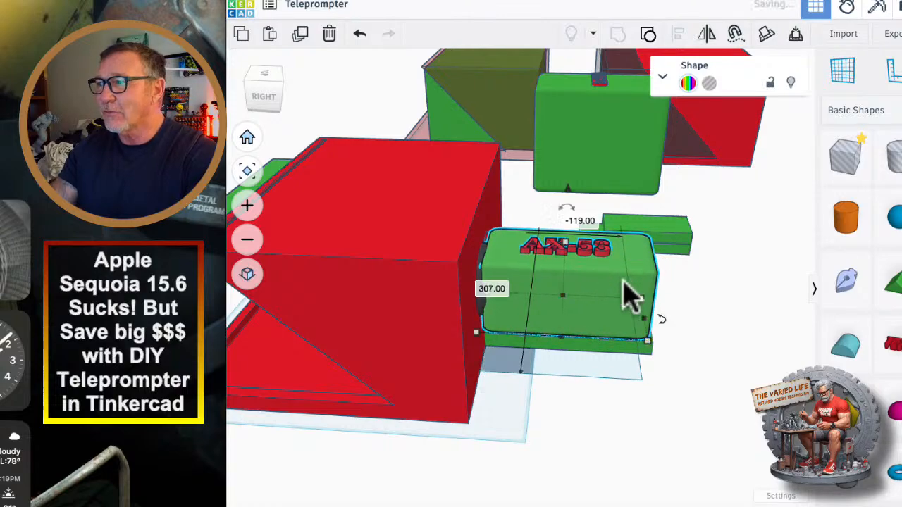
drag(629, 296, 634, 299)
right_drag(684, 368, 765, 335)
drag(532, 279, 261, 285)
click(501, 295)
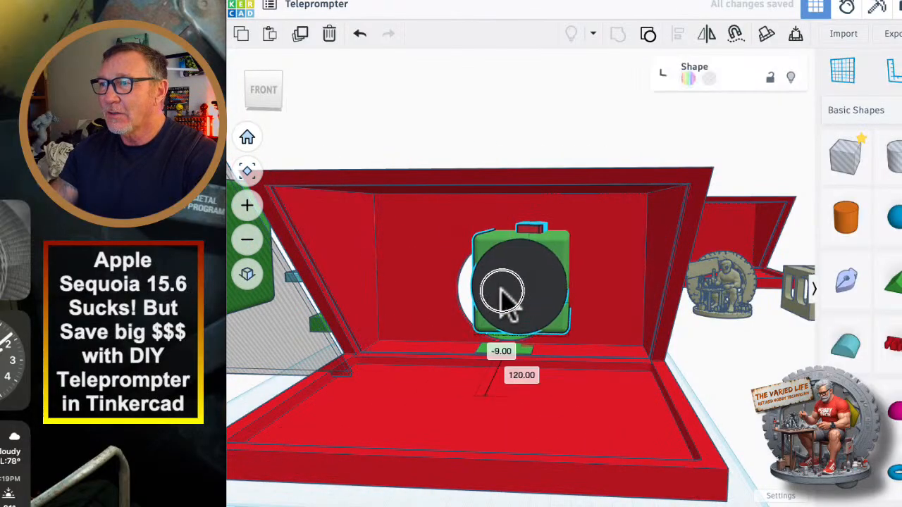
drag(499, 272, 498, 274)
drag(519, 194, 519, 205)
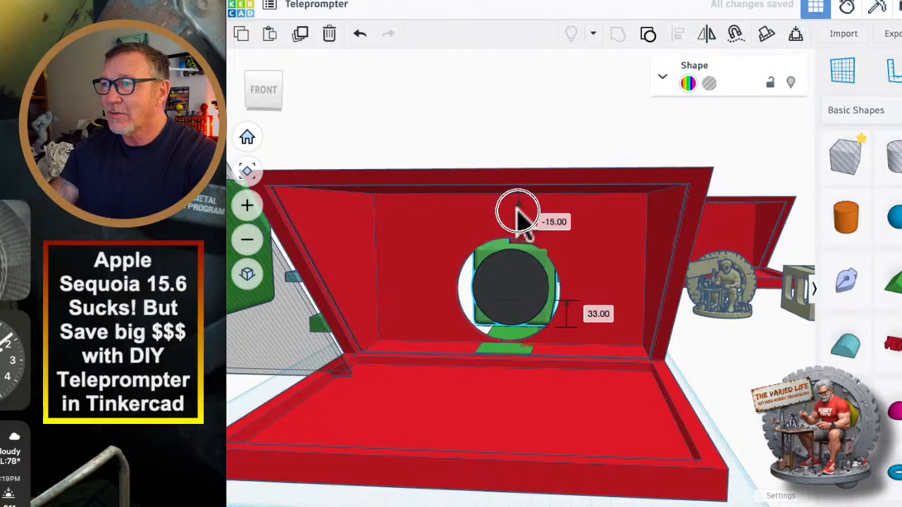
Shift the AX-53 camera slightly back from the housing's round opening and check the lens alignment from behind and in front.
right_drag(507, 286, 580, 328)
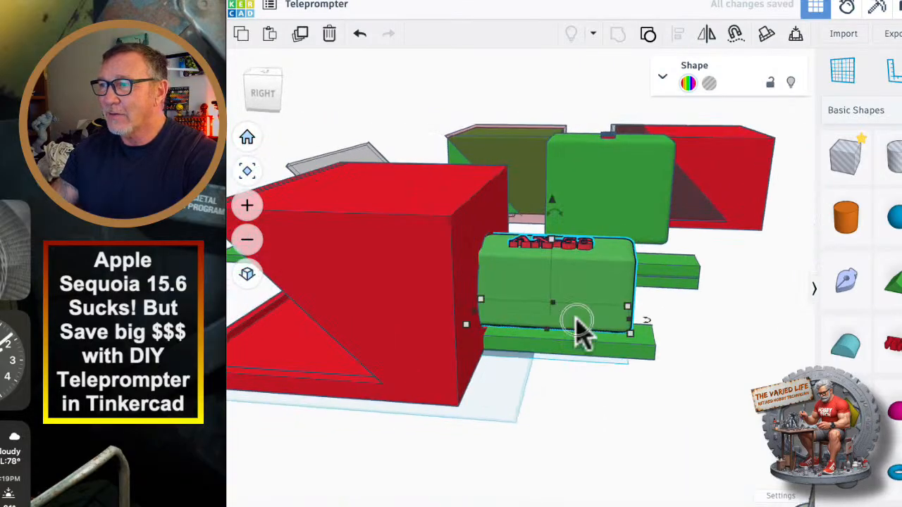
drag(580, 329, 556, 282)
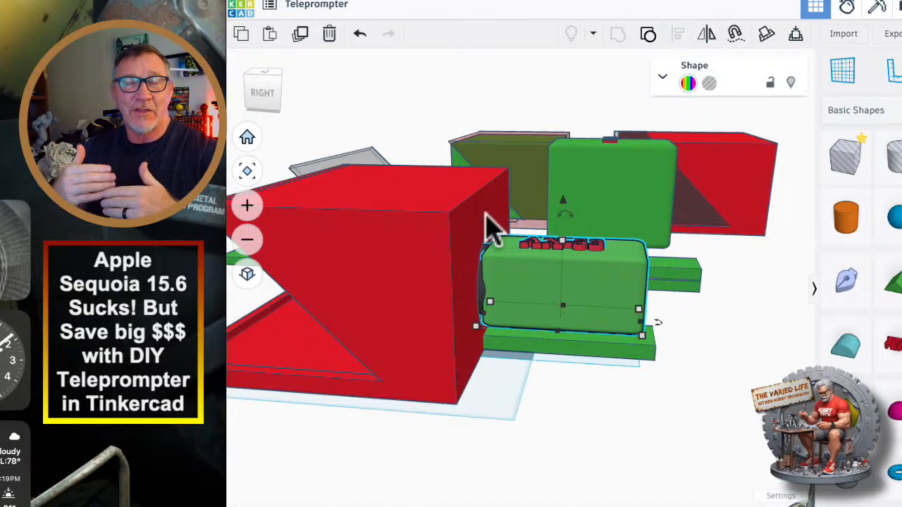
right_drag(704, 432, 535, 428)
right_drag(434, 412, 519, 242)
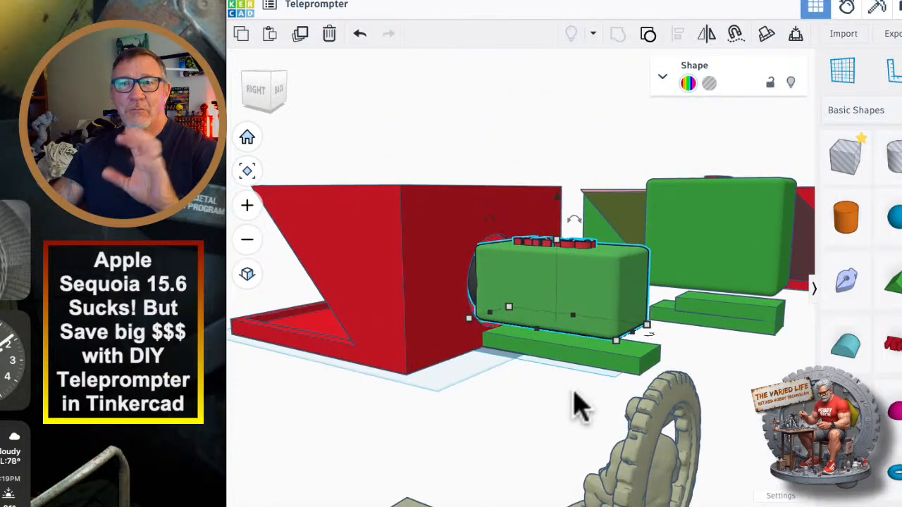
right_drag(459, 413, 713, 409)
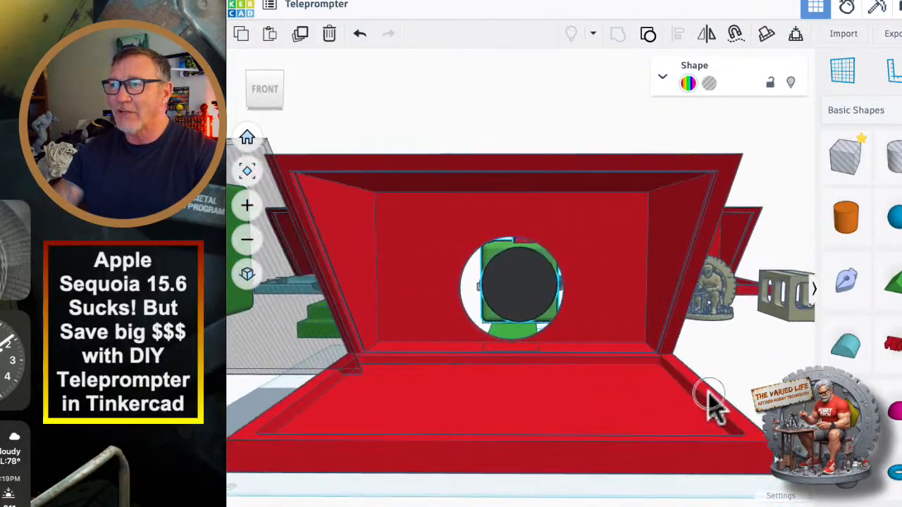
Move the AX-53 camera and the hatched slanted panel away from the finished housing to clear space on its left side.
drag(515, 276, 509, 276)
right_drag(540, 377, 592, 337)
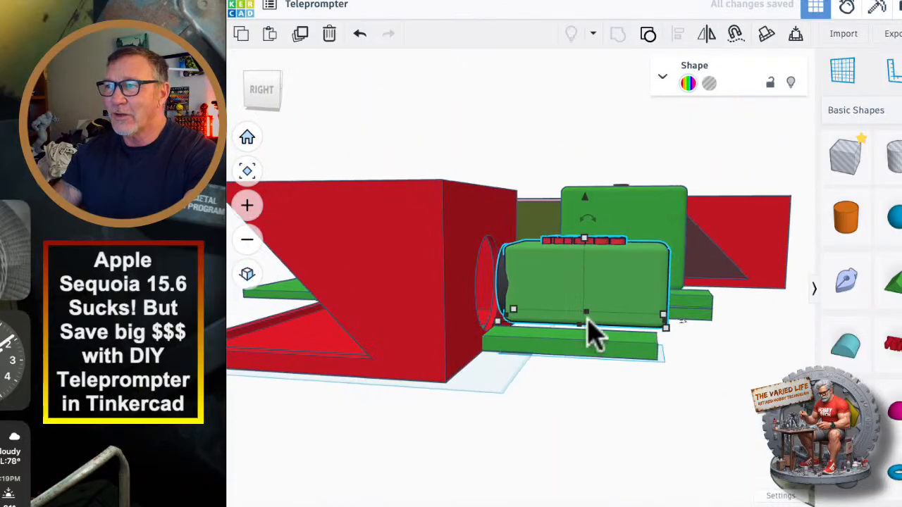
click(533, 352)
right_drag(527, 362, 595, 336)
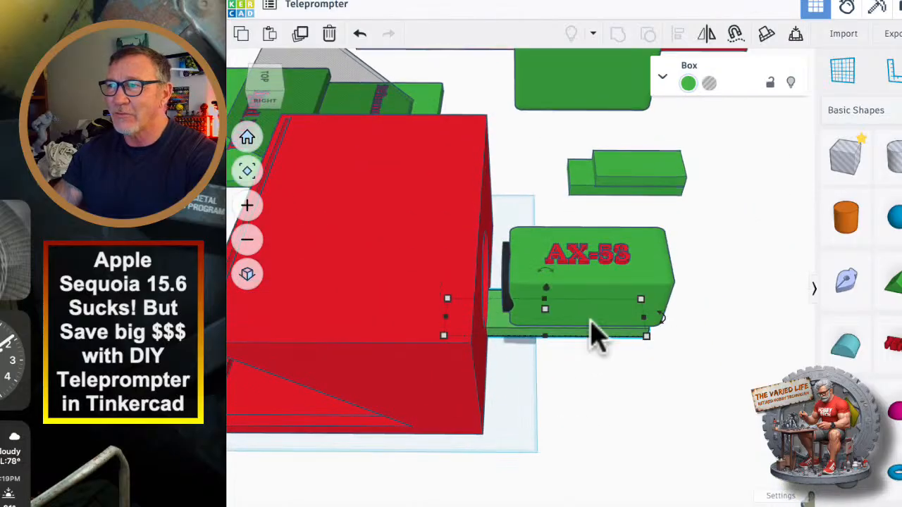
drag(590, 292, 525, 145)
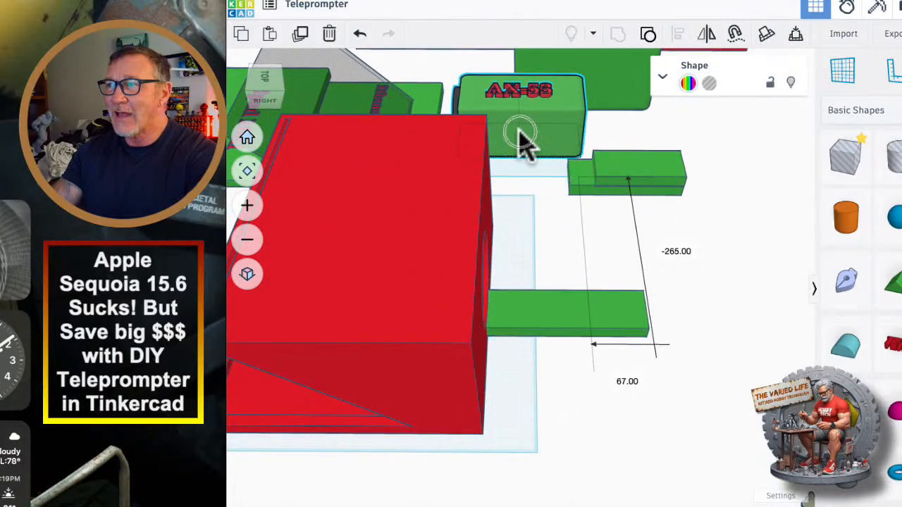
right_drag(544, 393, 707, 279)
scroll(673, 347, down, 5)
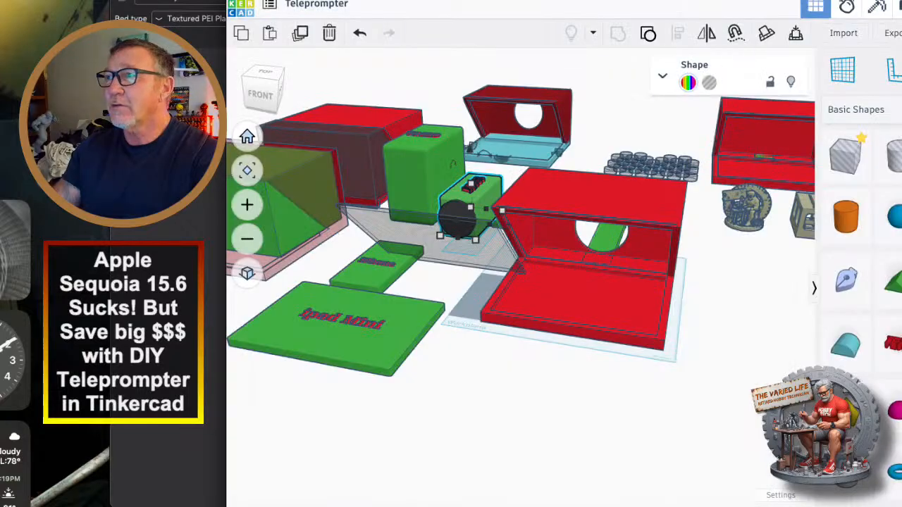
scroll(609, 412, up, 5)
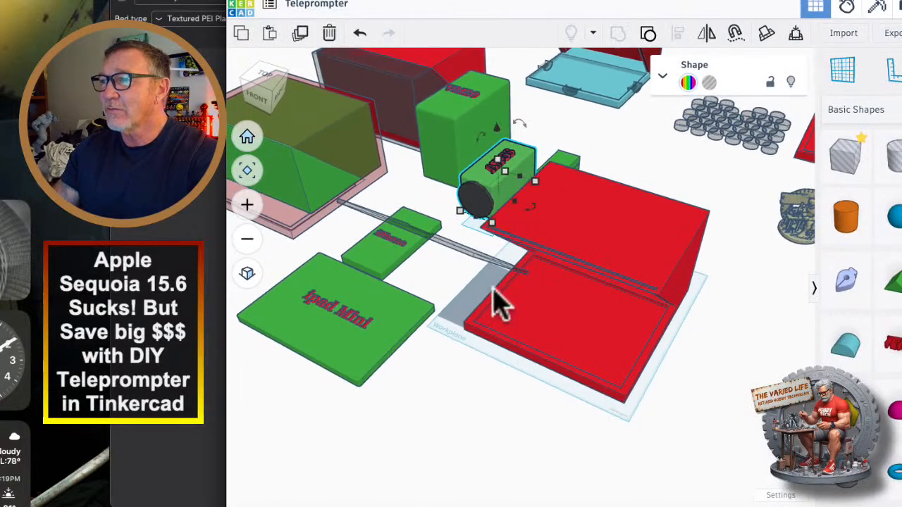
drag(461, 262, 402, 211)
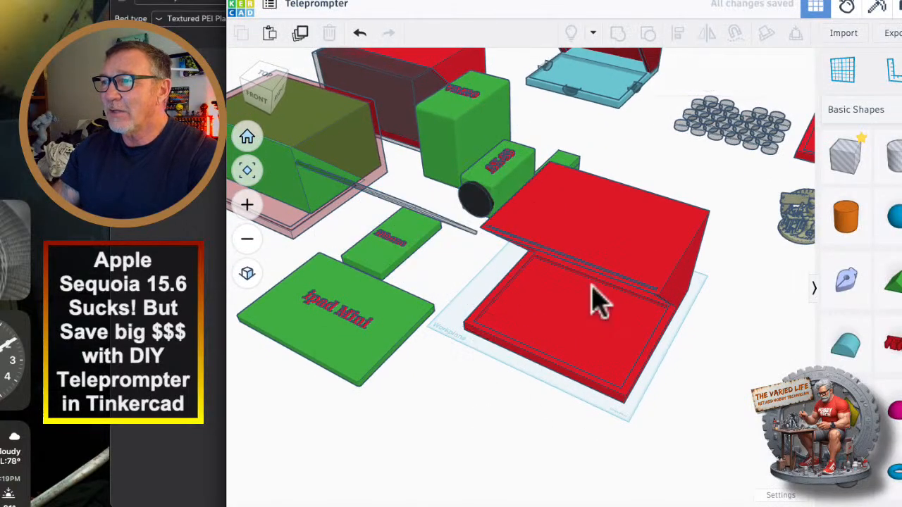
Select the finished housing and check the workplane's width and length in the workspace settings.
click(609, 257)
right_drag(522, 438, 570, 426)
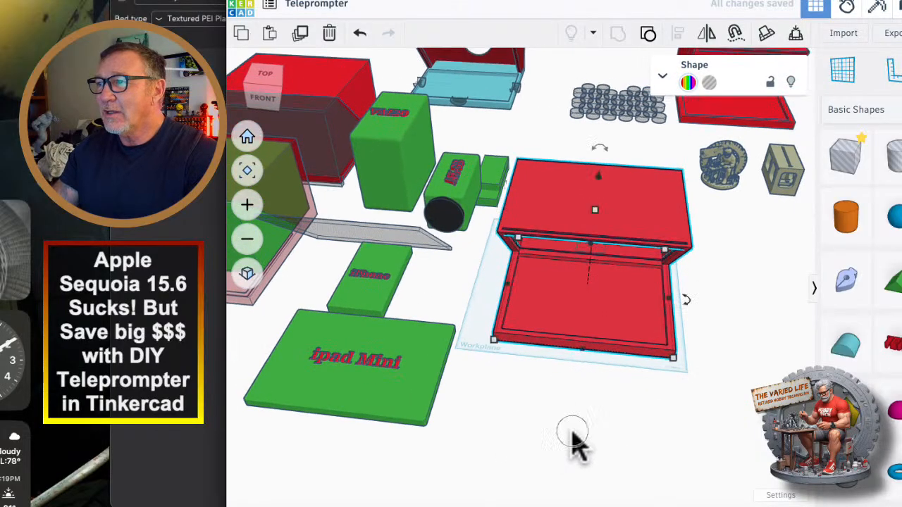
key(f)
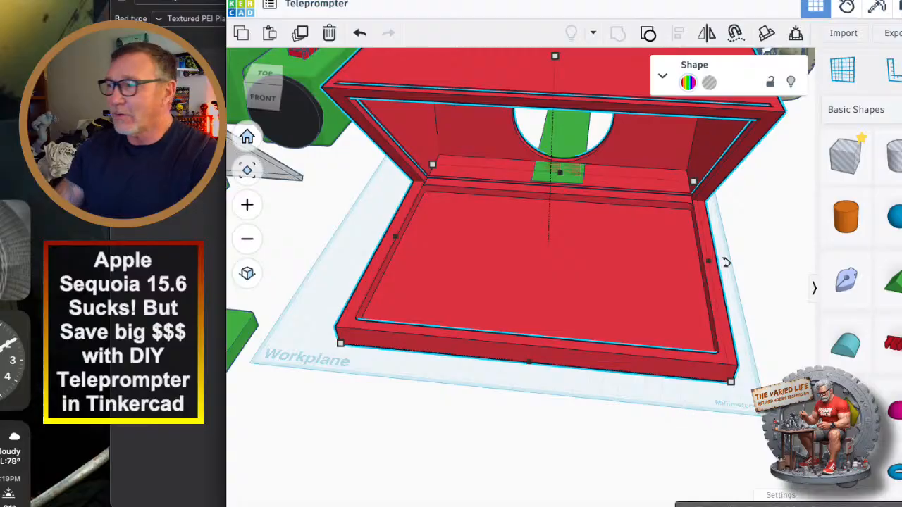
click(782, 495)
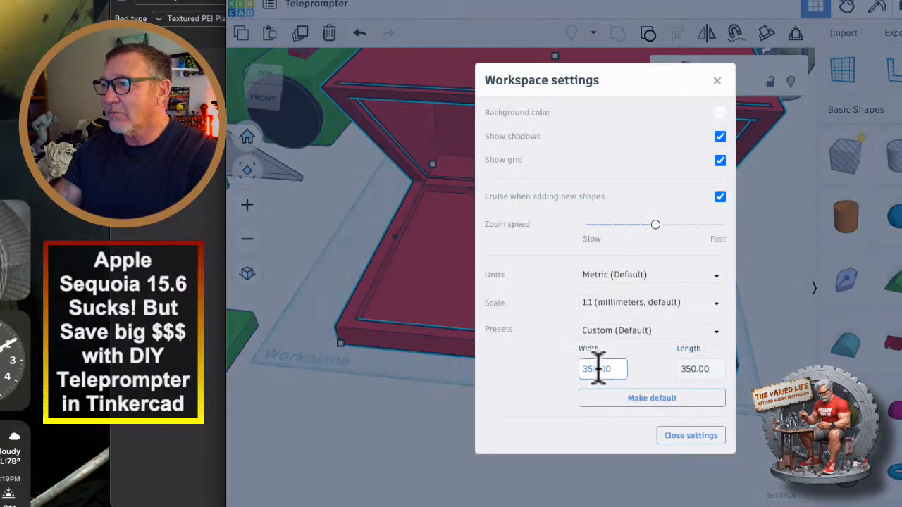
click(689, 436)
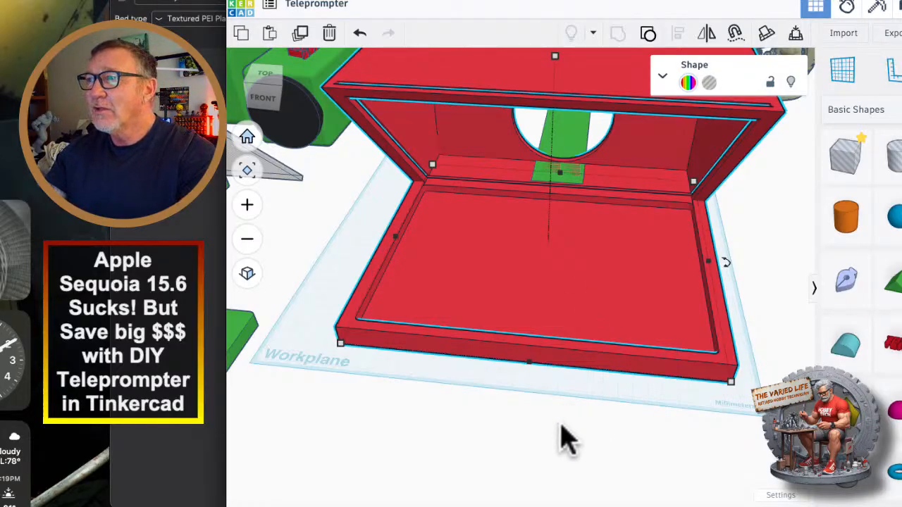
Export only the selected housing as an STL file for 3D printing.
scroll(571, 429, down, 3)
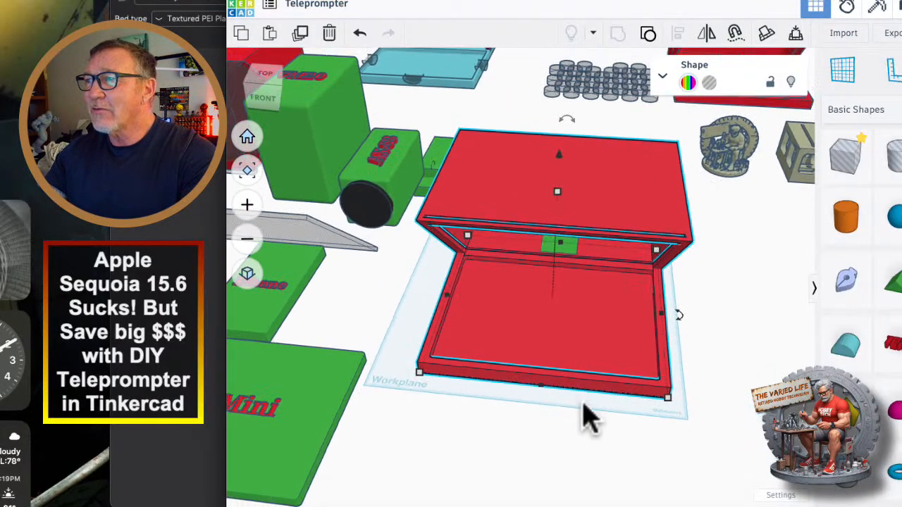
click(892, 33)
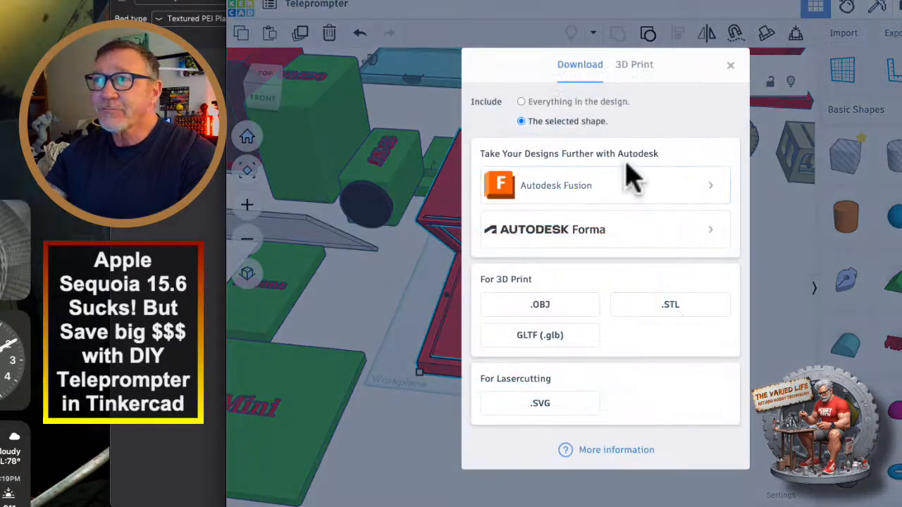
click(647, 310)
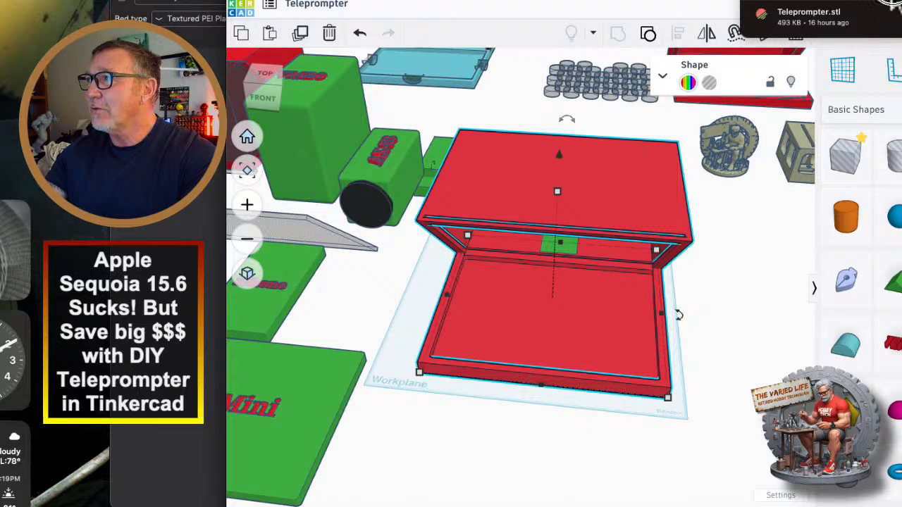
Switch to Creality Print and load Teleprompter (1).stl from the Downloads folder onto the build plate, clearing the file window away.
click(891, 4)
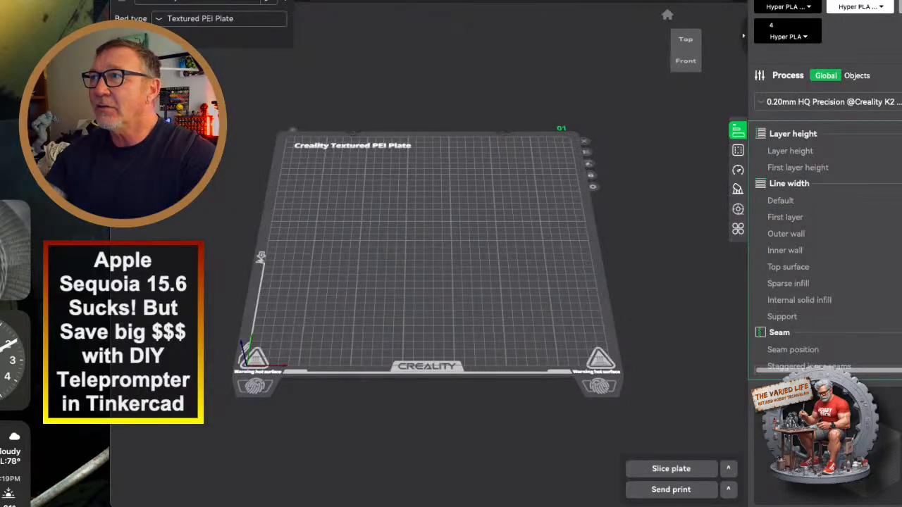
key(super+Tab)
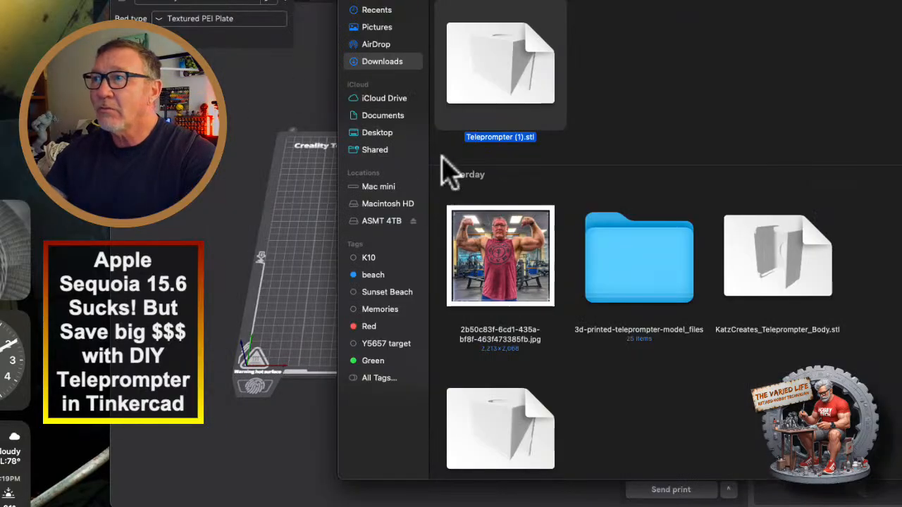
drag(467, 89, 301, 275)
key(super+m)
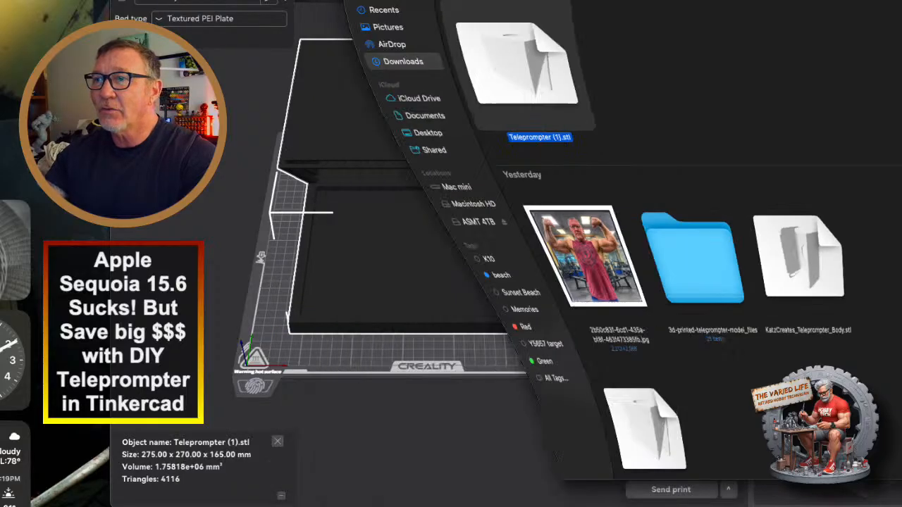
Assign filament 3 to the imported teleprompter housing.
drag(602, 142, 582, 141)
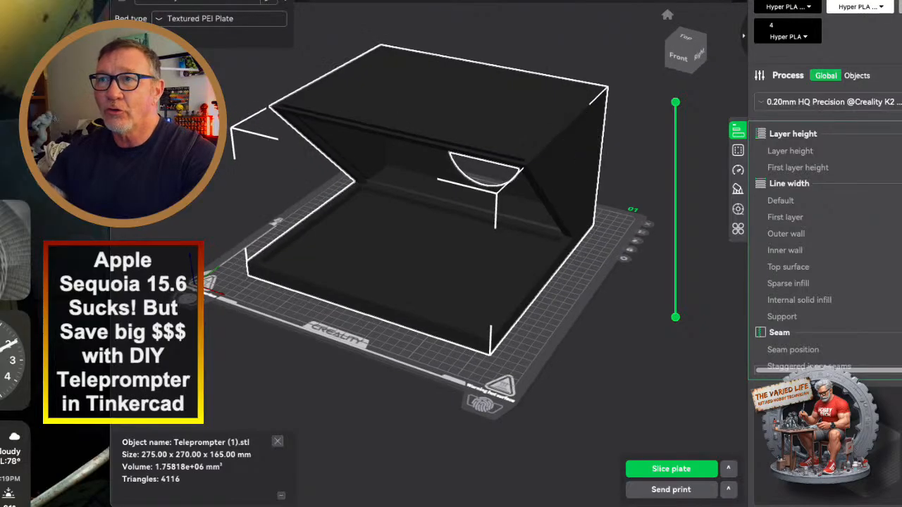
click(403, 133)
click(271, 76)
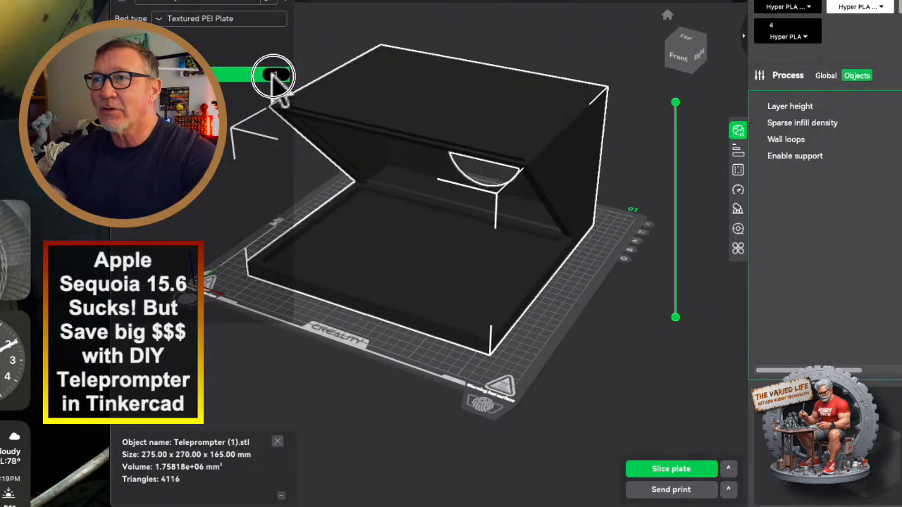
click(279, 123)
Examine the housing on the build plate from the front, back and sides, including its round opening and overhanging top.
mouse_move(362, 338)
mouse_down()
mouse_move(327, 316)
mouse_move(369, 326)
mouse_up()
scroll(369, 322, up, 5)
scroll(368, 323, down, 5)
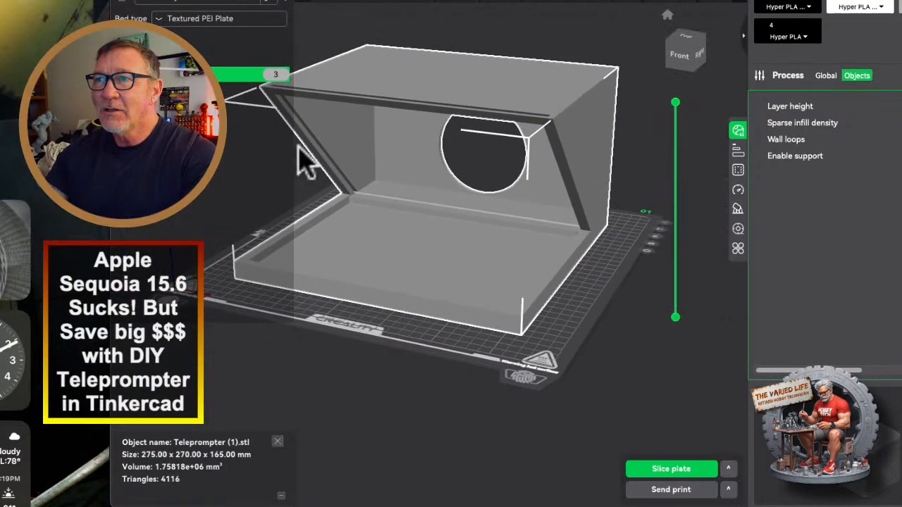
drag(458, 282, 345, 243)
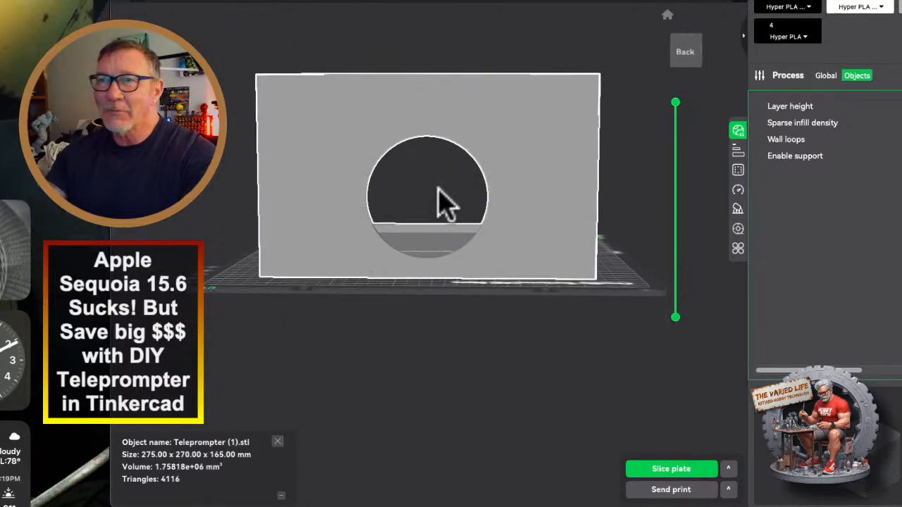
drag(387, 307, 519, 313)
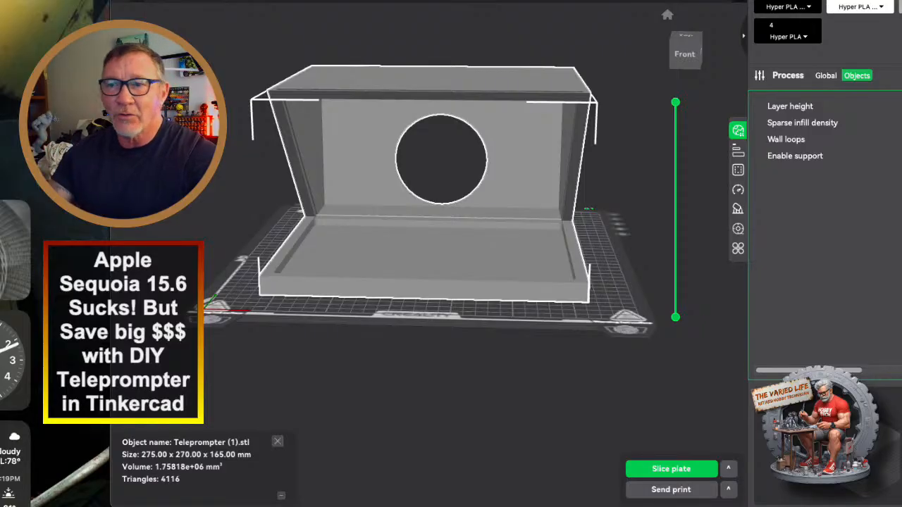
scroll(429, 211, down, 8)
scroll(429, 211, up, 5)
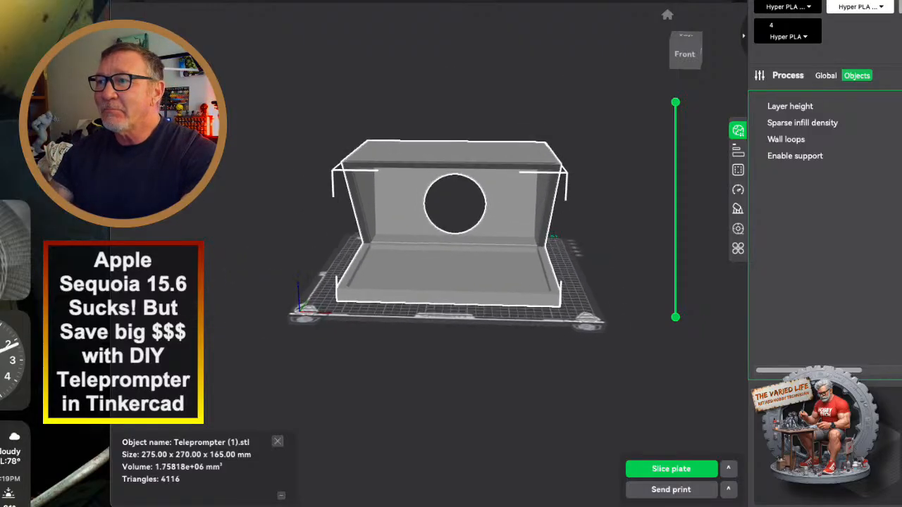
drag(451, 381, 417, 377)
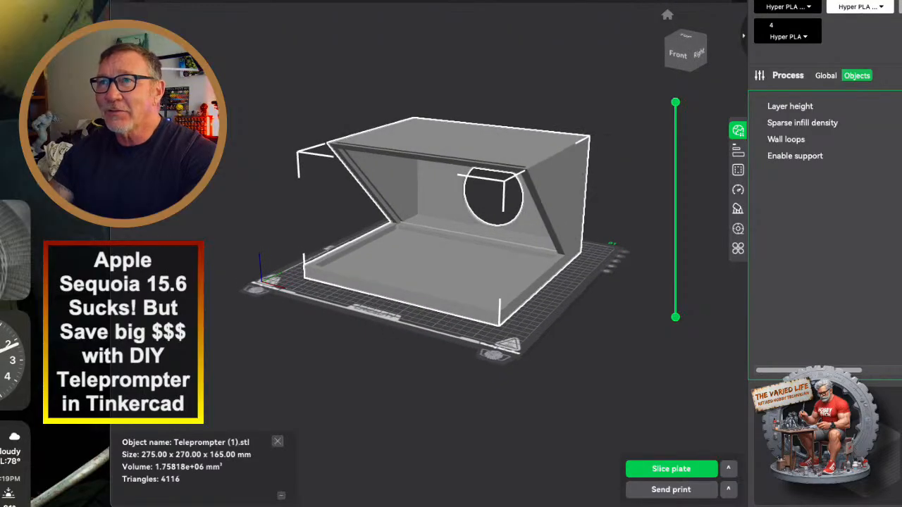
drag(427, 424, 432, 423)
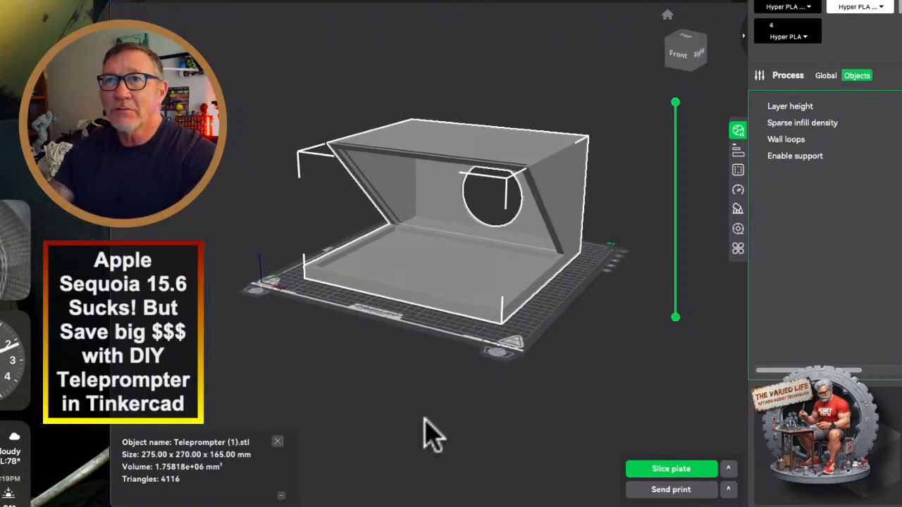
scroll(471, 372, down, 5)
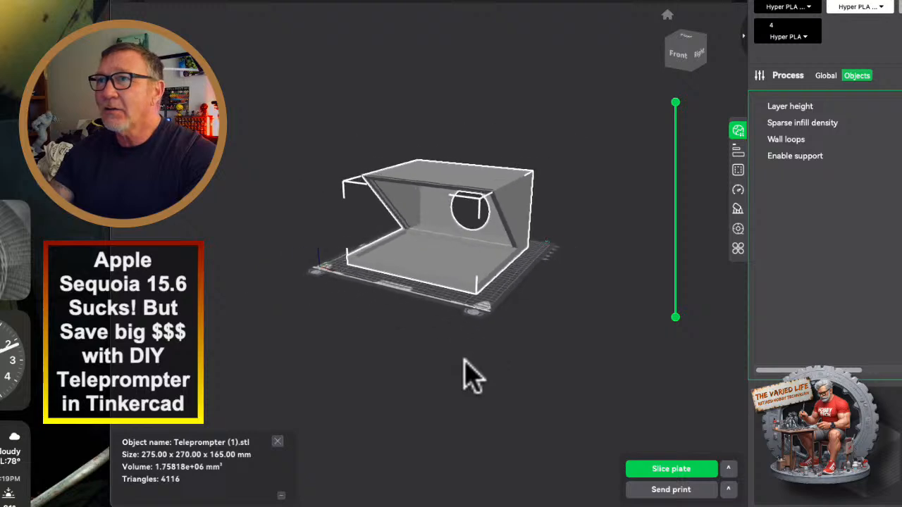
scroll(465, 374, up, 5)
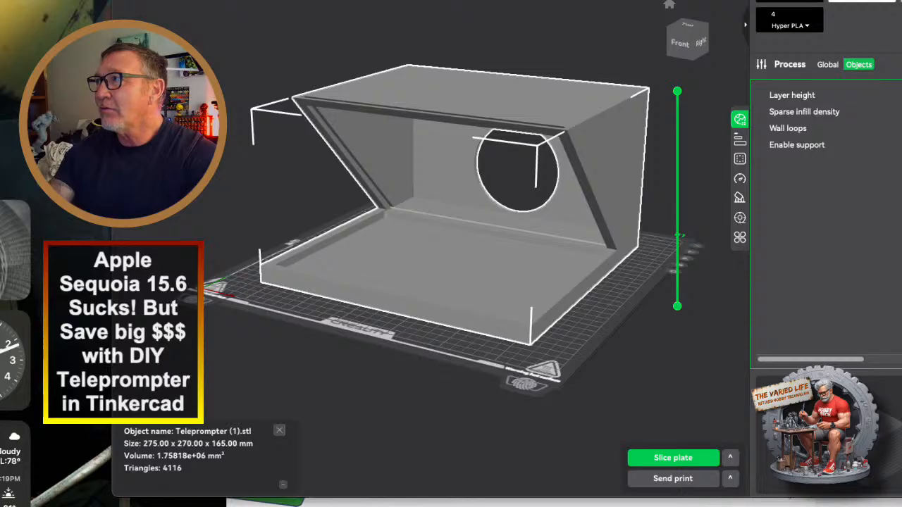
Reposition and narrow the slicer window so its toolbar and the filament and process settings fit on screen.
drag(901, 0, 868, 47)
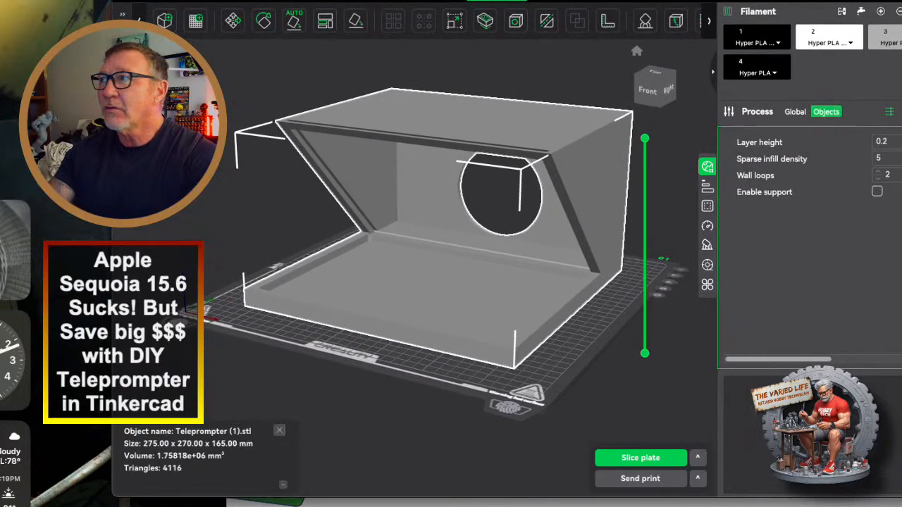
drag(820, 3, 758, 13)
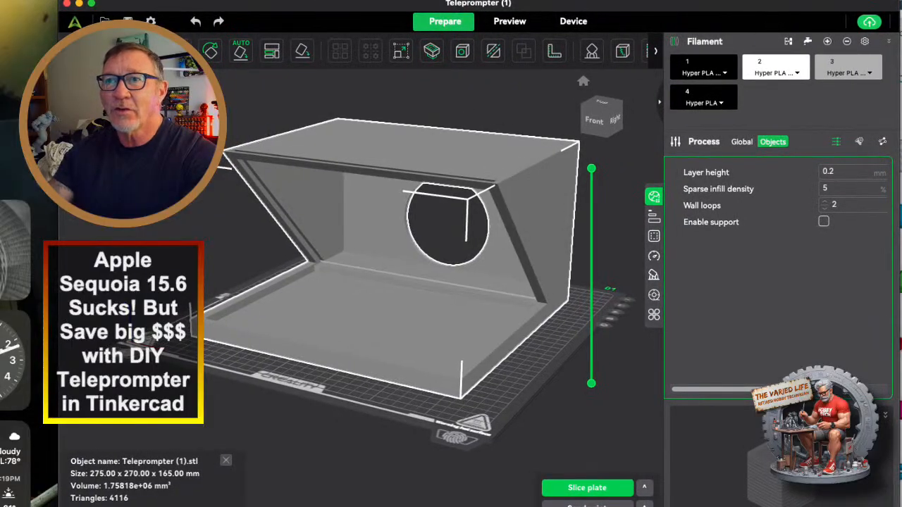
drag(58, 88, 221, 88)
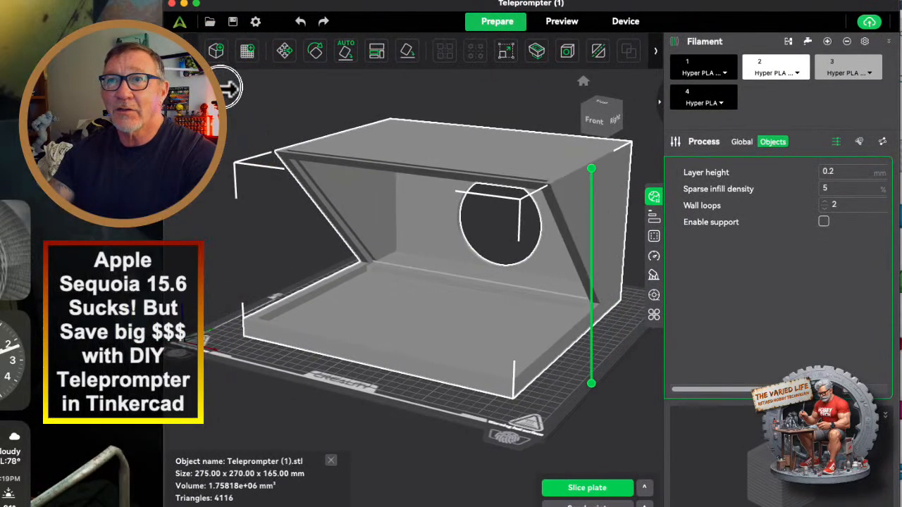
drag(645, 6, 642, 2)
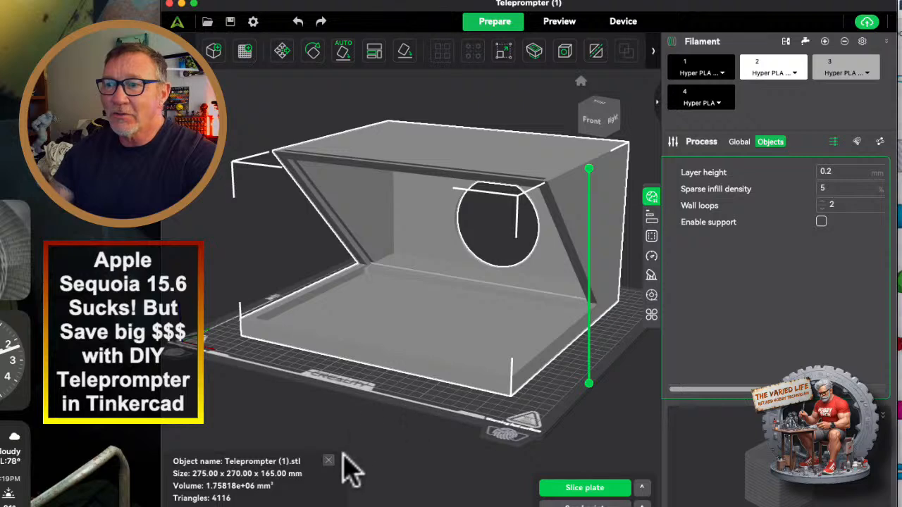
Inspect the housing from above and the front, and hide the filament and process sidebar to reveal the full toolbar.
mouse_move(412, 426)
mouse_down()
mouse_move(427, 416)
mouse_move(463, 436)
mouse_move(422, 437)
mouse_up()
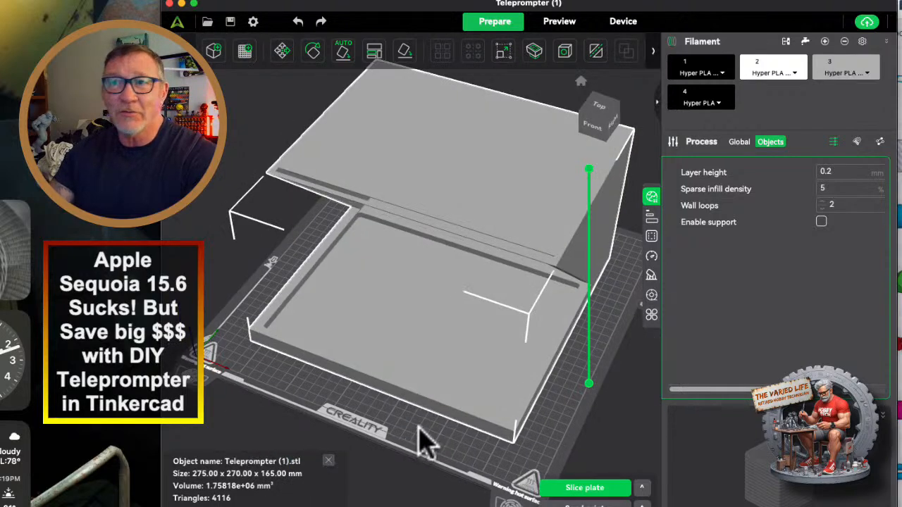
right_click(420, 424)
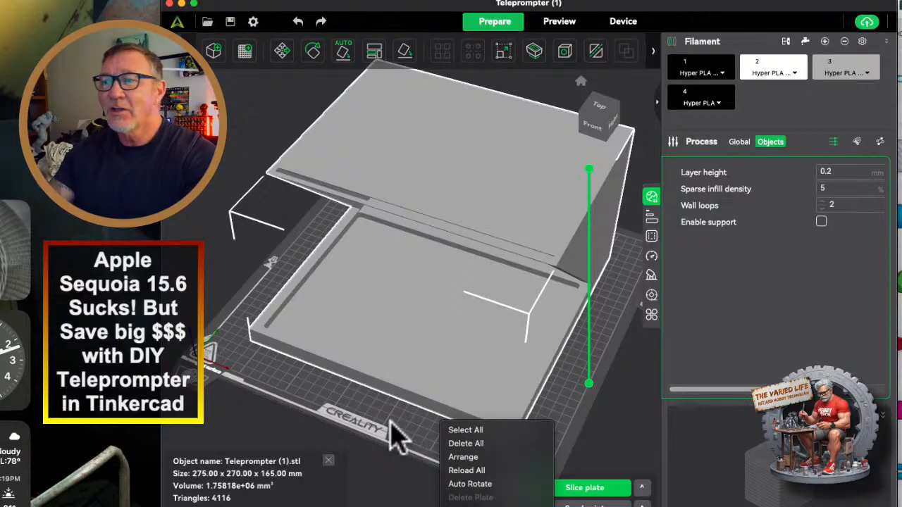
drag(394, 436, 397, 433)
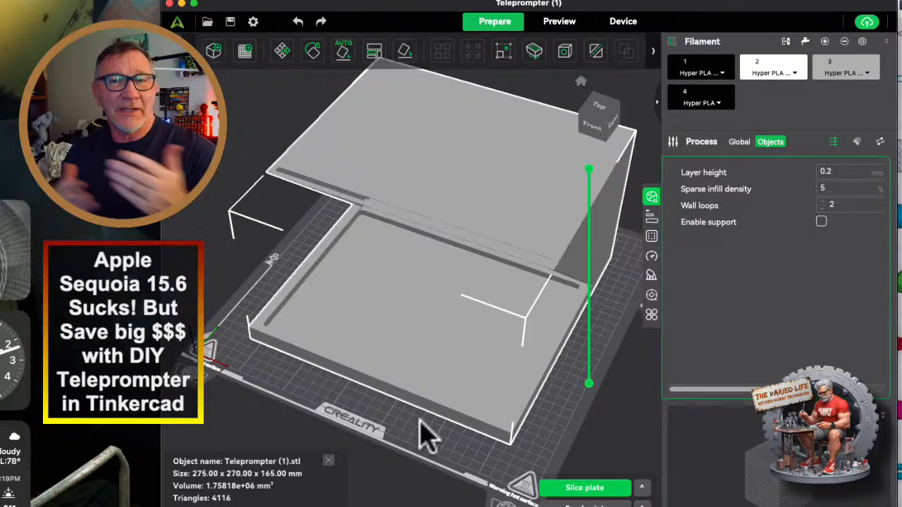
drag(508, 176, 530, 268)
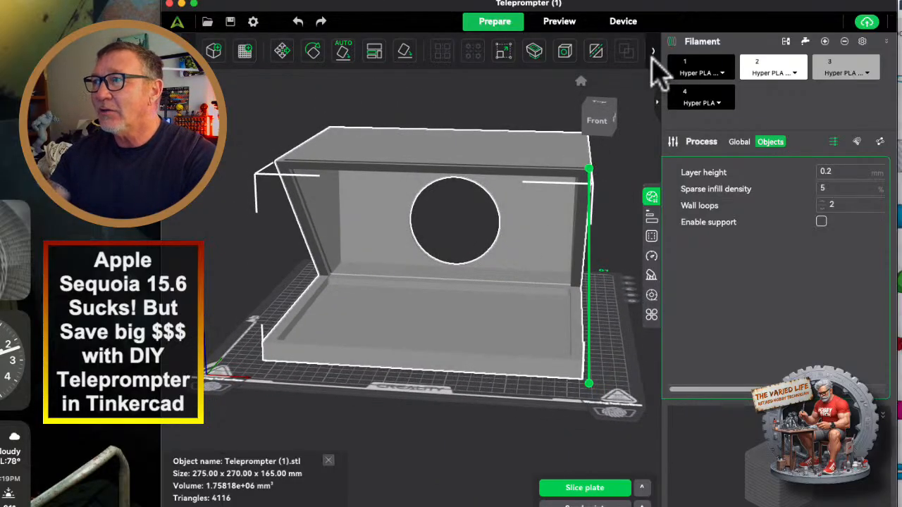
key(shift+Tab)
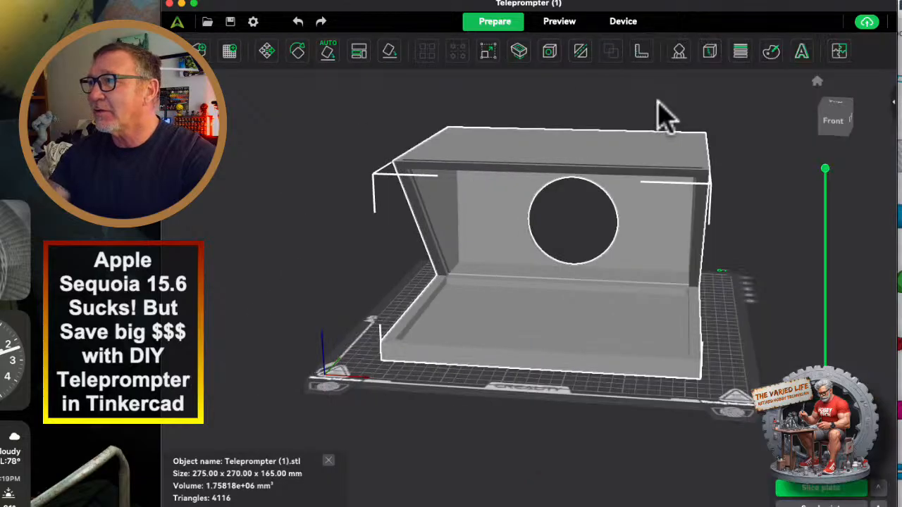
Cut the housing into left and right halves with a planar cut rotated to vertical through the round opening, keeping both parts.
right_drag(636, 114, 589, 118)
scroll(589, 117, up, 3)
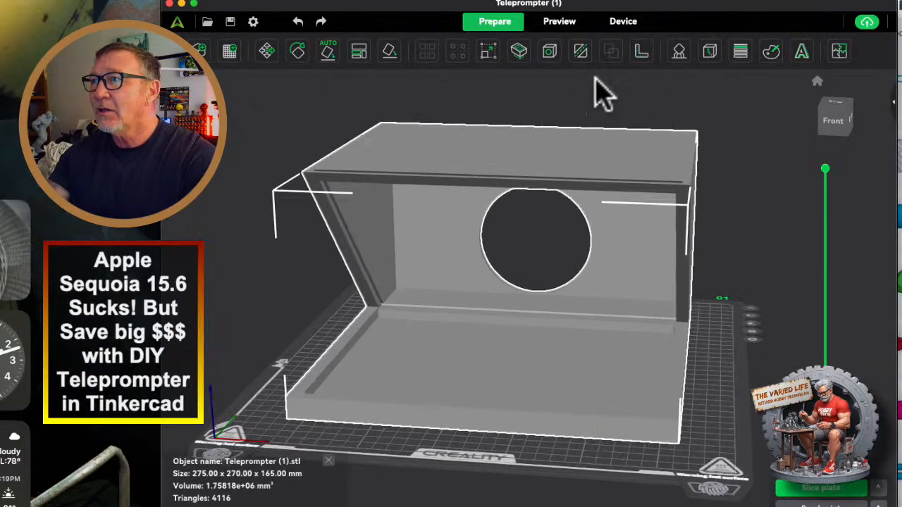
scroll(596, 78, down, 2)
click(579, 50)
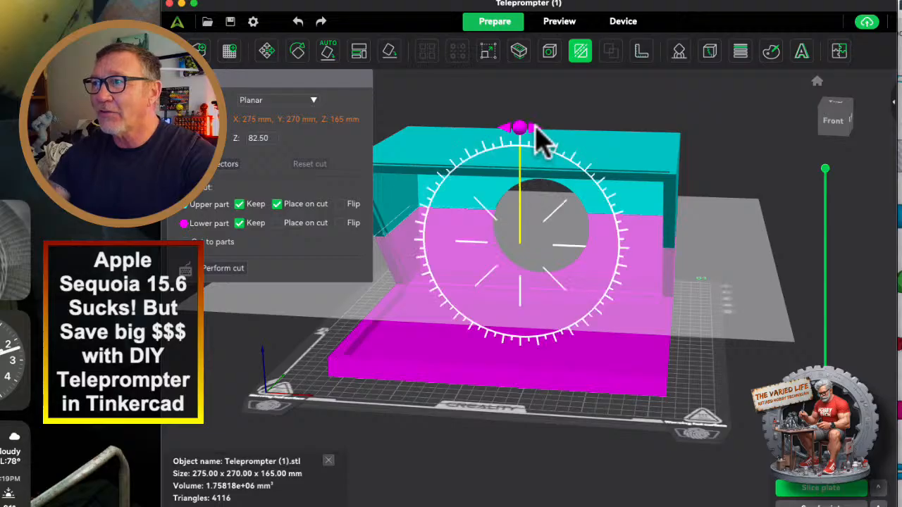
drag(533, 131, 631, 254)
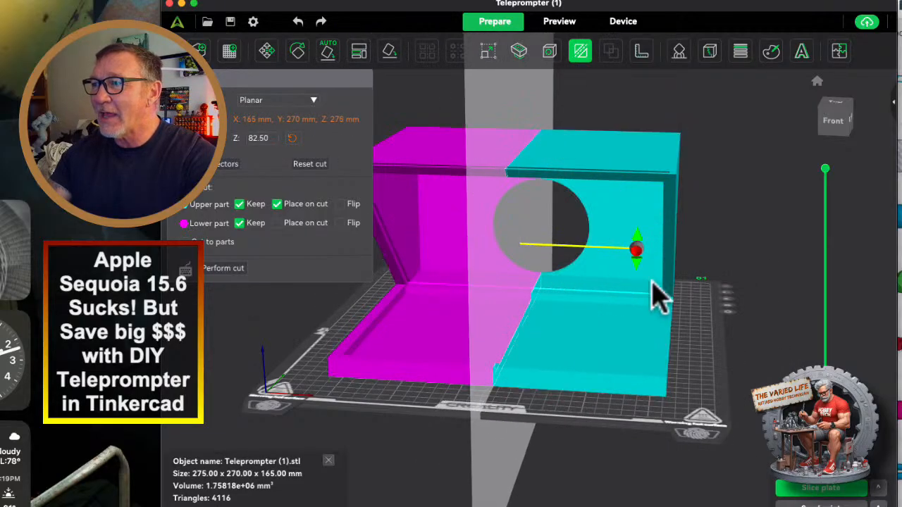
drag(740, 387, 504, 384)
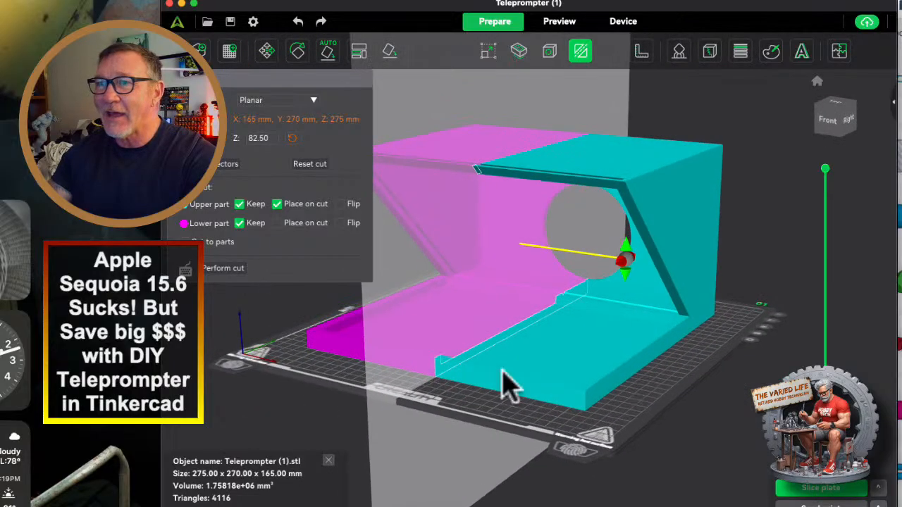
click(213, 267)
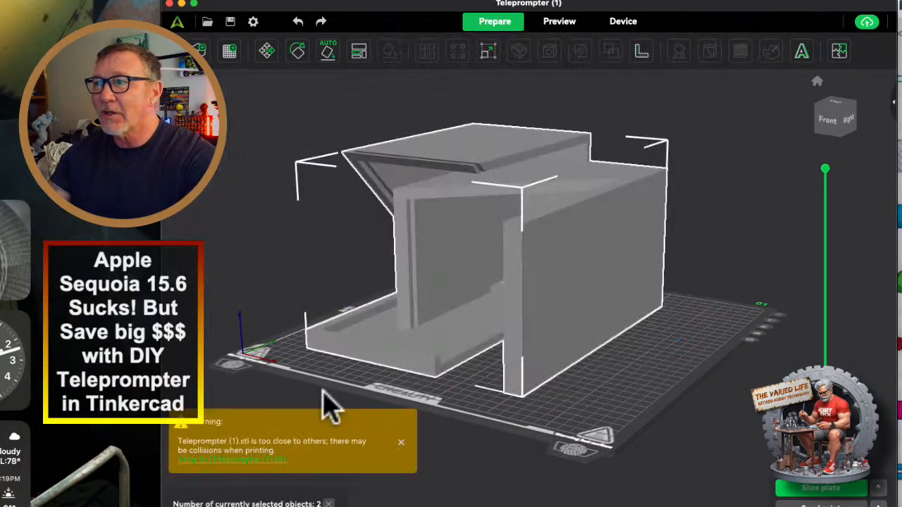
Select only the right half of the cut housing and lay it flat on its base face.
drag(321, 388, 414, 360)
click(610, 413)
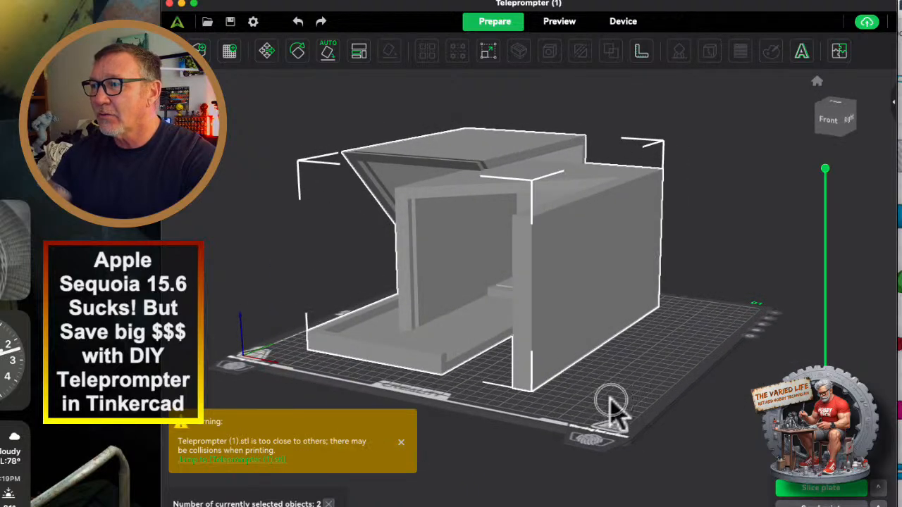
click(400, 490)
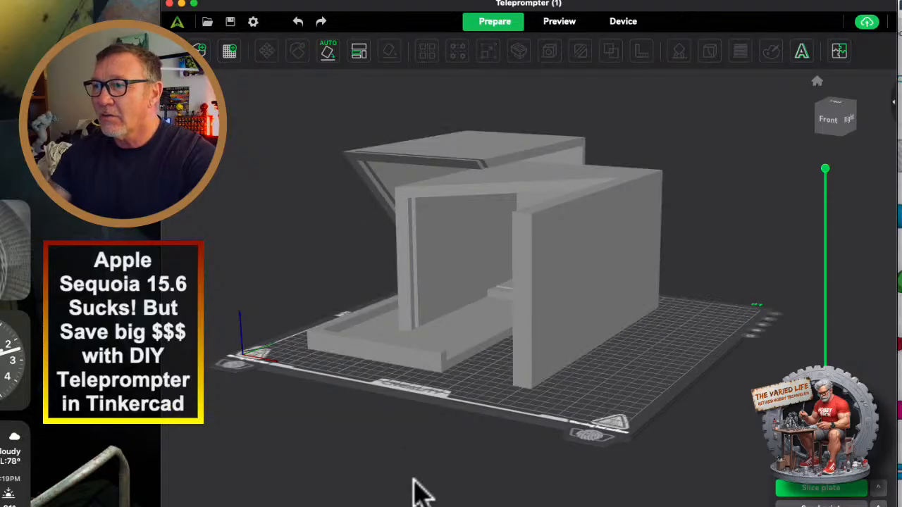
click(592, 310)
click(391, 53)
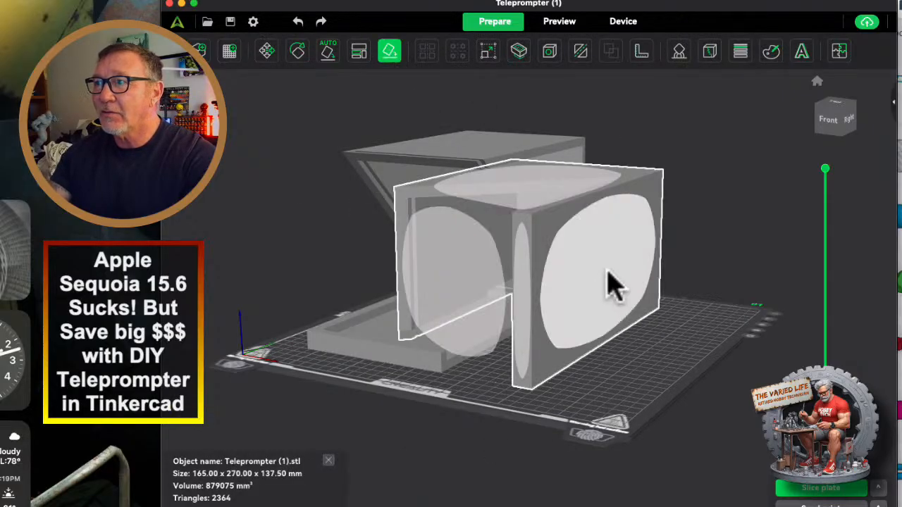
click(607, 290)
Stand the left half upright on its back wall with the round cutout facing the plate.
drag(483, 430, 433, 318)
click(433, 318)
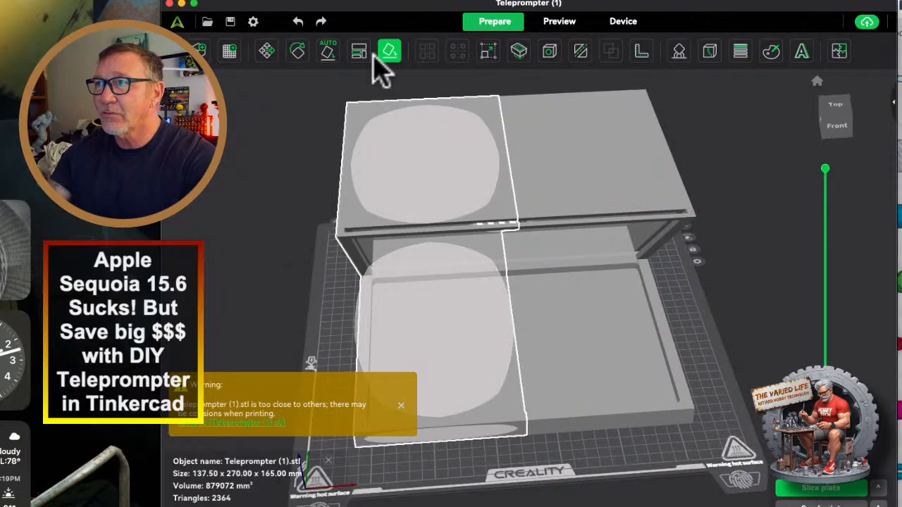
drag(322, 328, 446, 318)
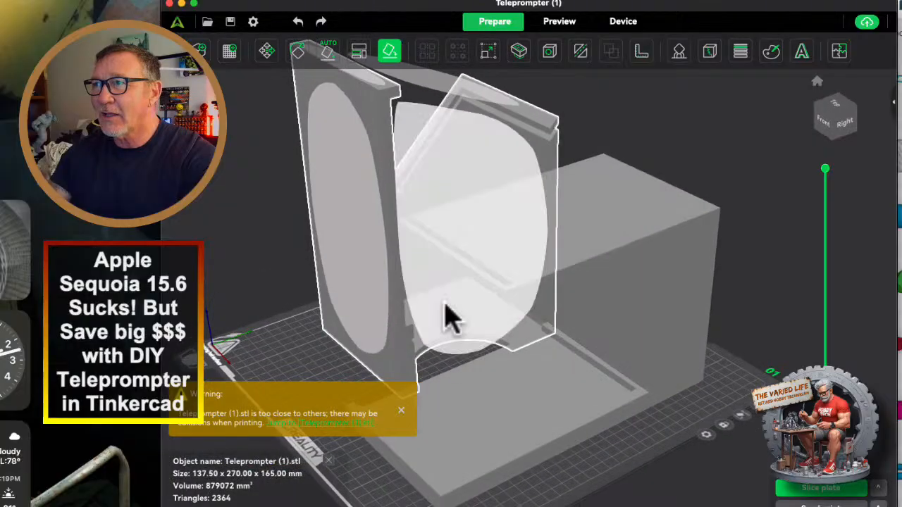
Add a second build plate and move the right half of the housing onto it.
click(232, 50)
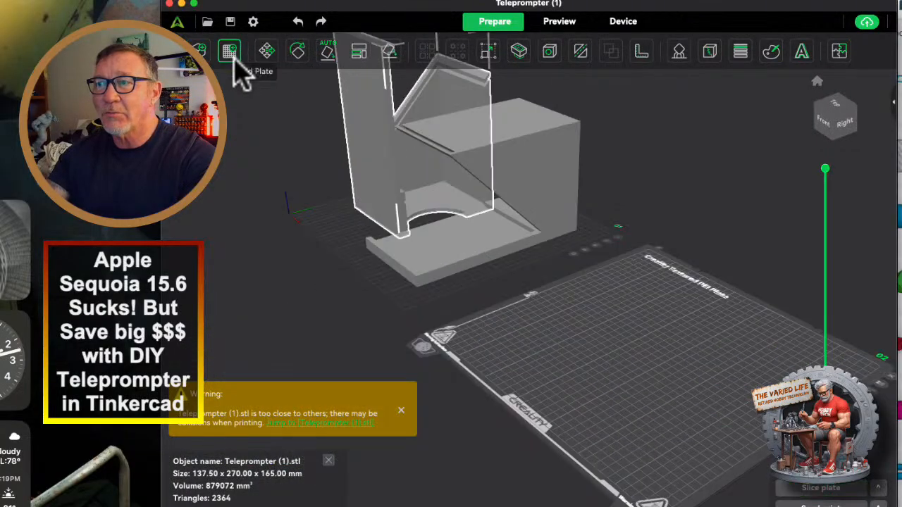
drag(491, 226, 727, 277)
drag(599, 322, 431, 377)
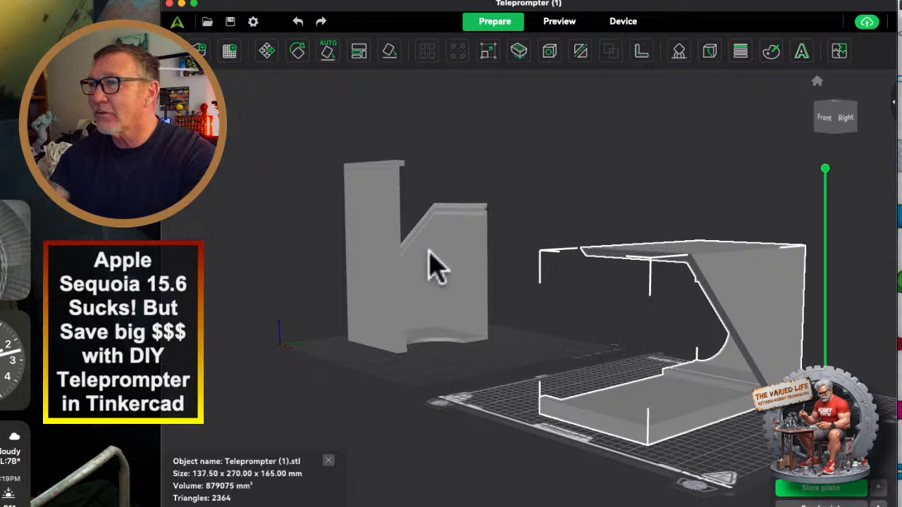
Measure the height of the upright left half between its lower and upper end edges.
click(384, 318)
click(641, 51)
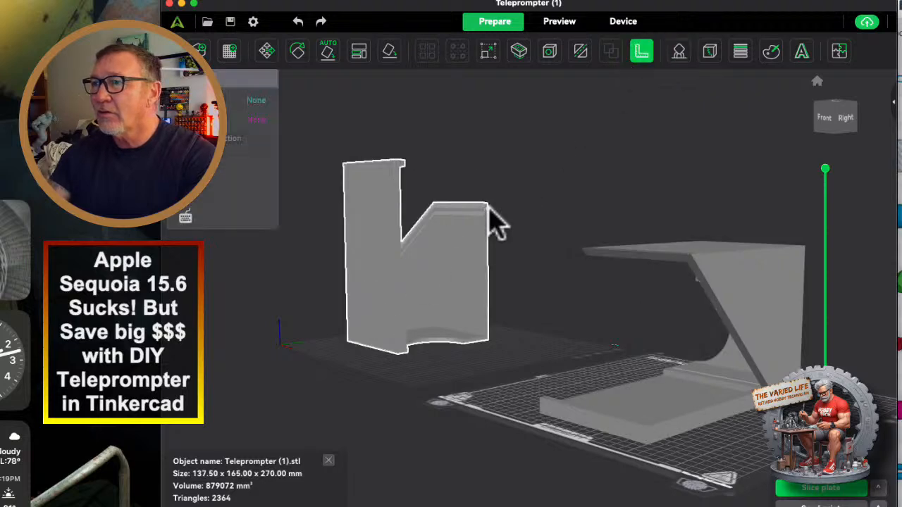
scroll(366, 388, up, 4)
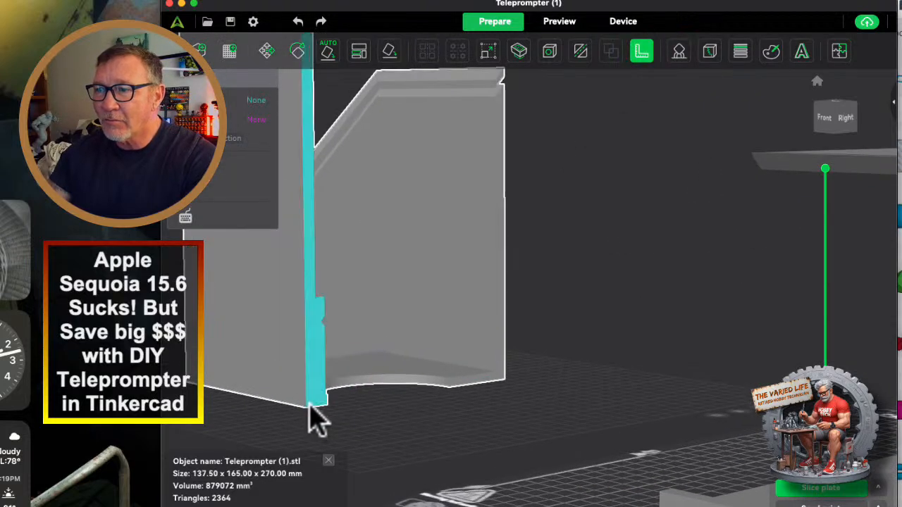
click(309, 407)
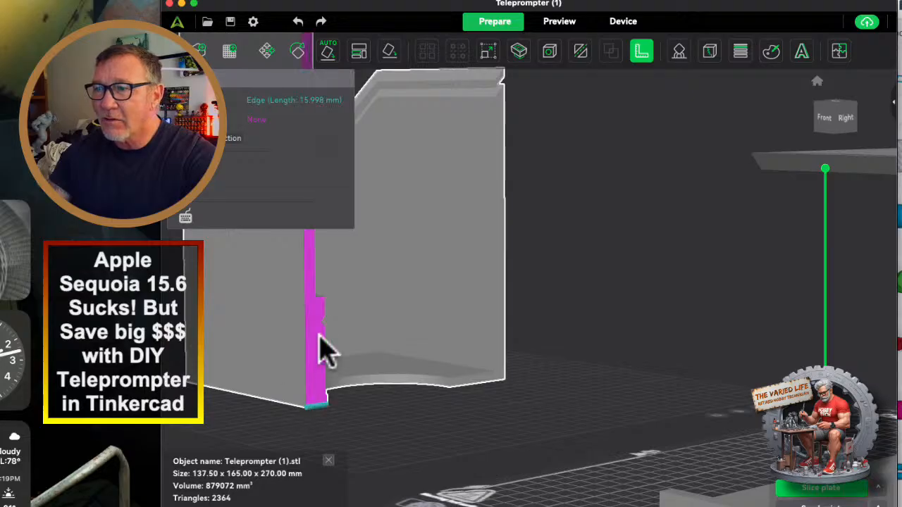
scroll(395, 141, down, 5)
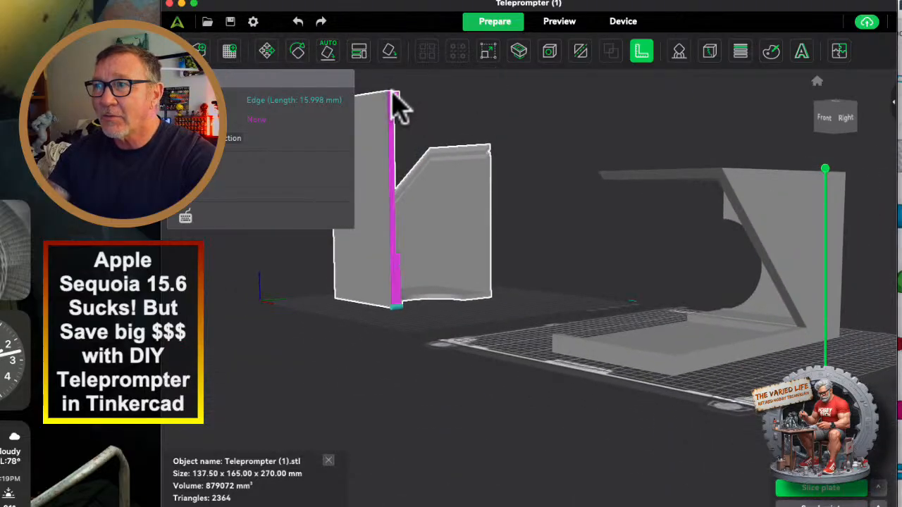
click(393, 92)
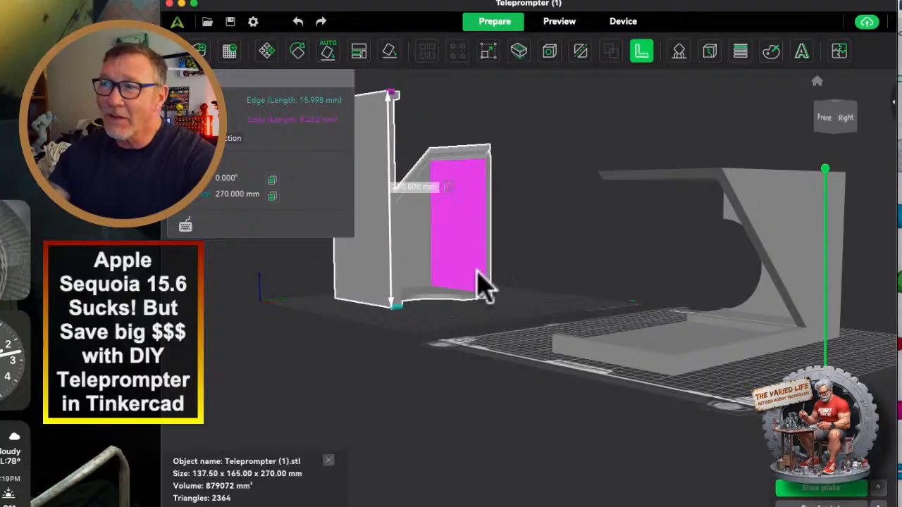
click(641, 52)
Stand the right half on the second plate upright on its back wall with the round cutout.
drag(670, 356, 698, 366)
click(702, 367)
right_drag(571, 321, 462, 316)
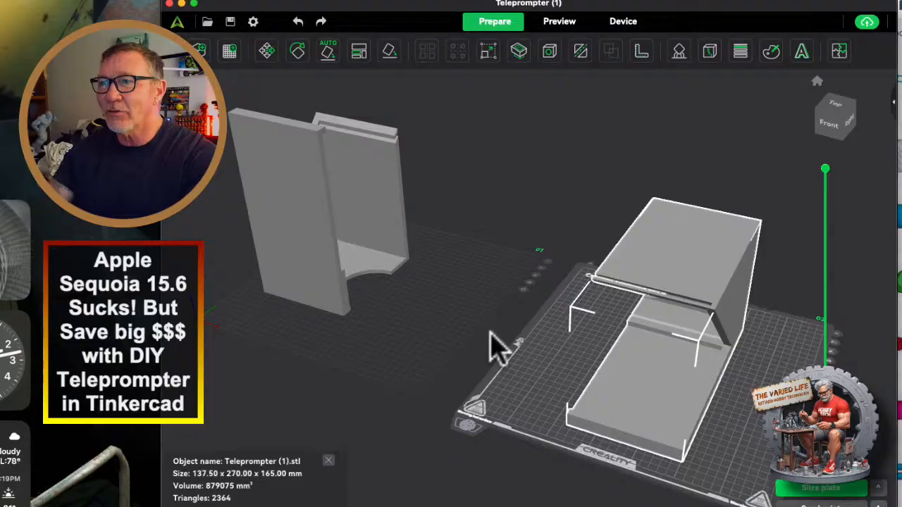
mouse_move(416, 248)
mouse_down()
mouse_move(388, 255)
mouse_move(423, 247)
mouse_up()
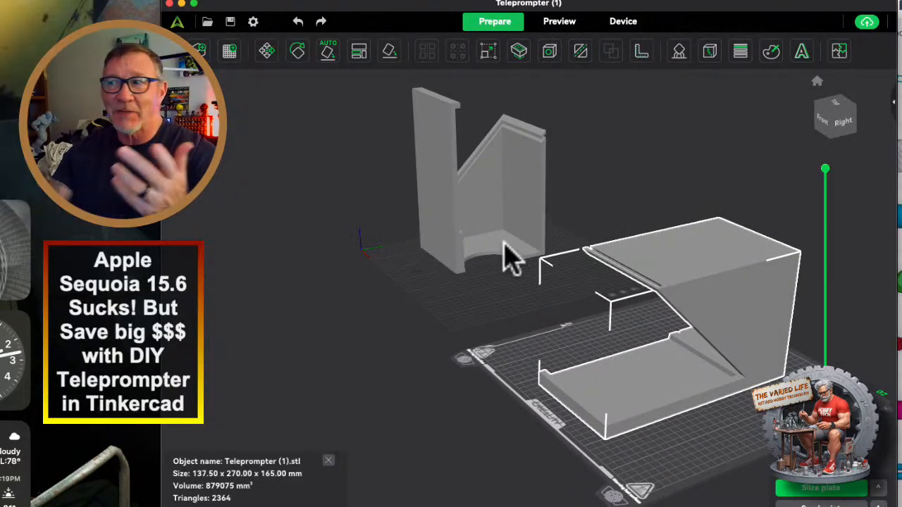
mouse_move(509, 258)
mouse_down()
mouse_move(530, 272)
mouse_move(487, 270)
mouse_move(519, 272)
mouse_up()
drag(708, 317, 637, 222)
click(391, 52)
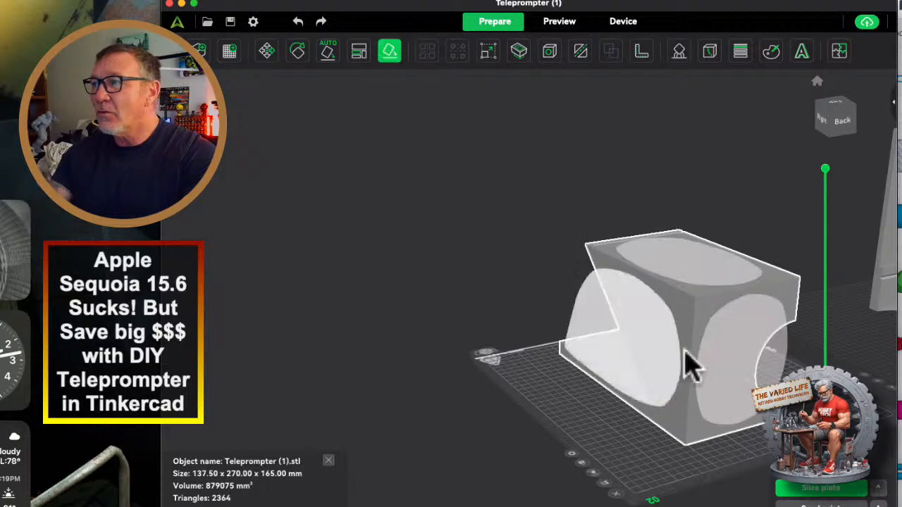
drag(716, 367, 634, 314)
click(393, 50)
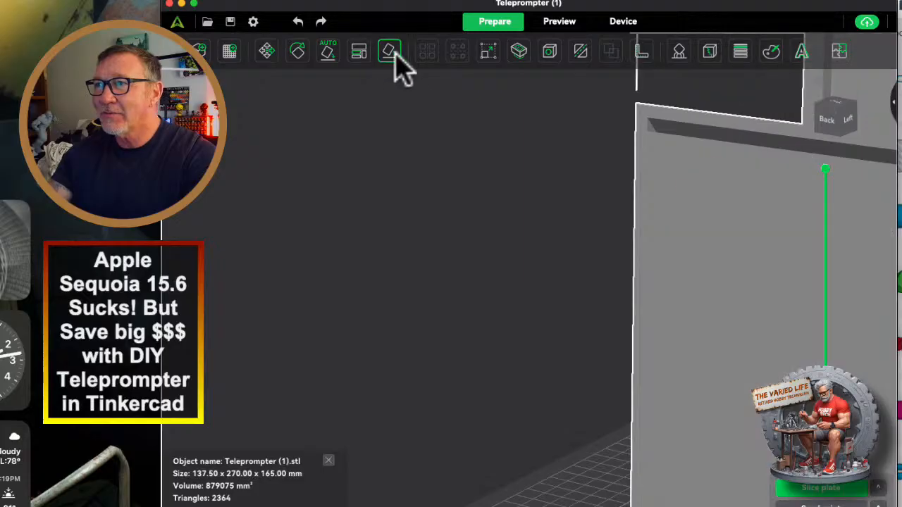
Examine the upright right half's grooves, inner ledge and cutout up close, and compare both halves from above.
scroll(554, 296, down, 10)
right_drag(553, 295, 360, 305)
scroll(613, 313, up, 5)
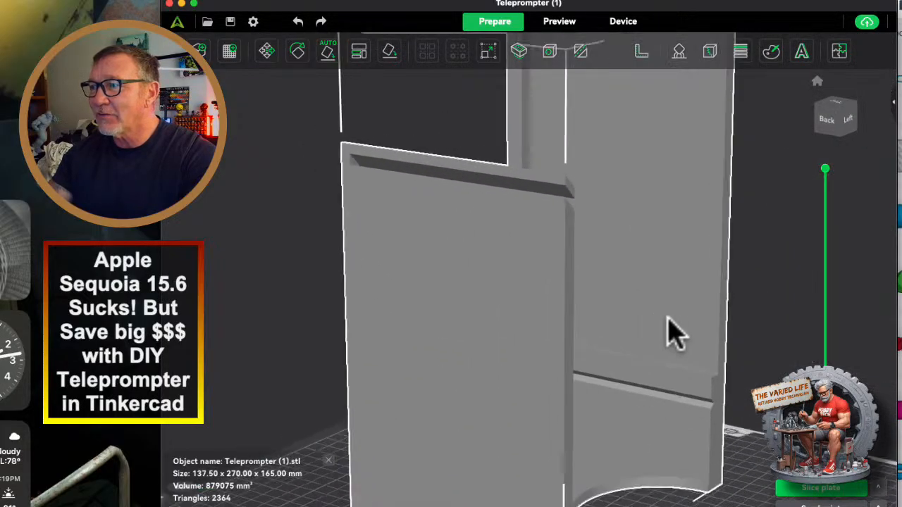
scroll(697, 316, down, 5)
drag(717, 314, 687, 349)
scroll(712, 339, down, 8)
right_drag(687, 349, 506, 347)
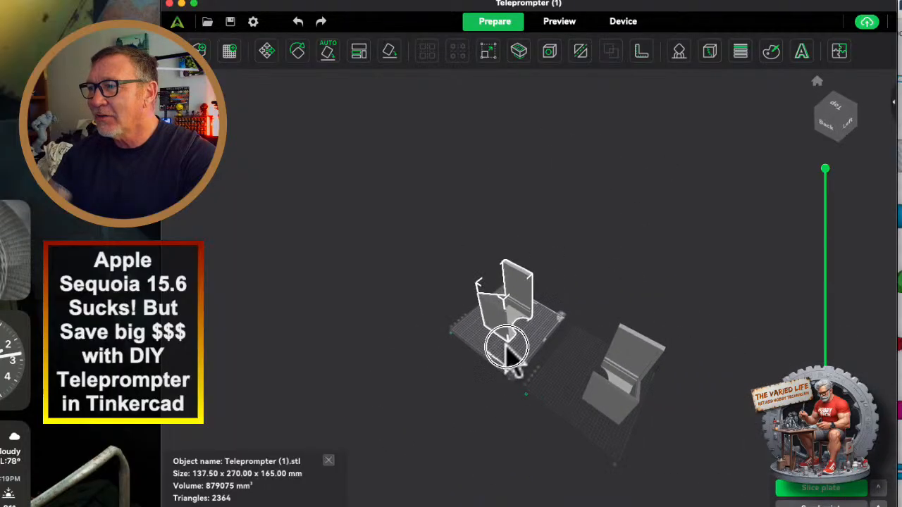
scroll(586, 364, up, 5)
scroll(584, 388, down, 1)
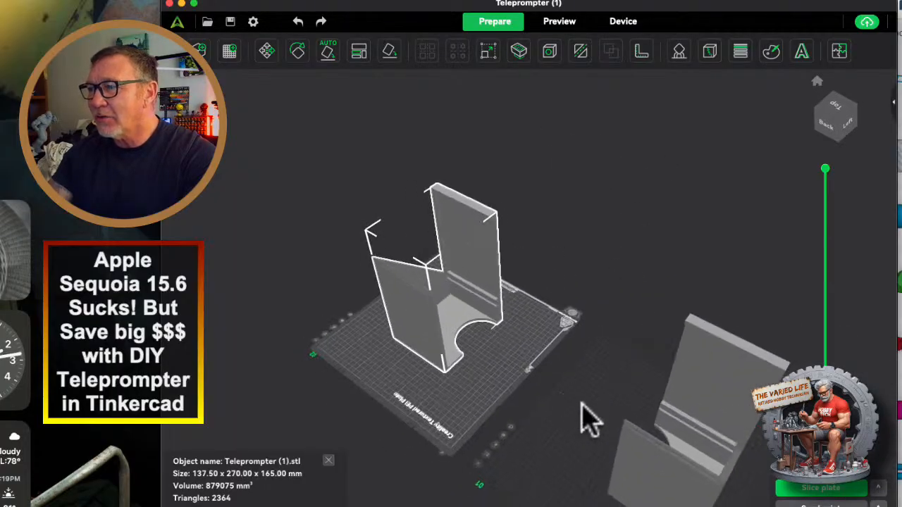
Lay the left half on the first plate down on its outer side wall with the cut side up.
click(719, 402)
right_drag(570, 362, 491, 230)
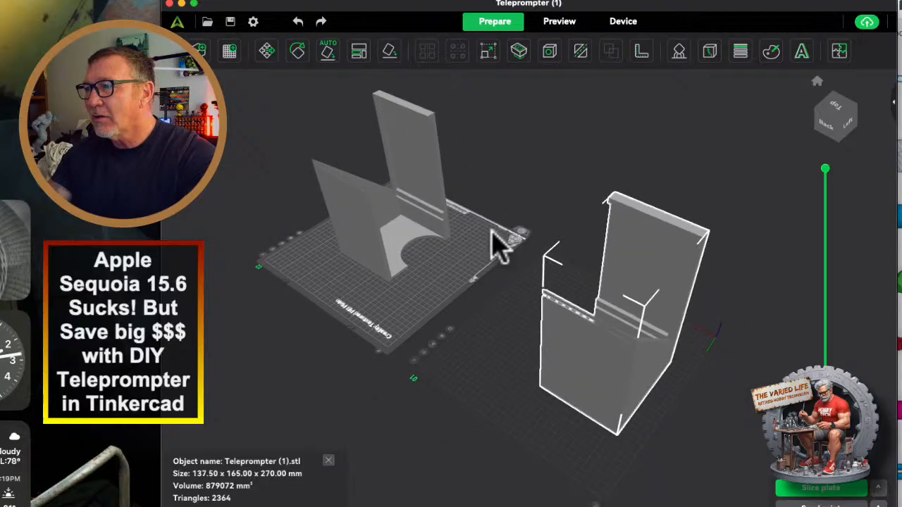
drag(730, 348, 652, 327)
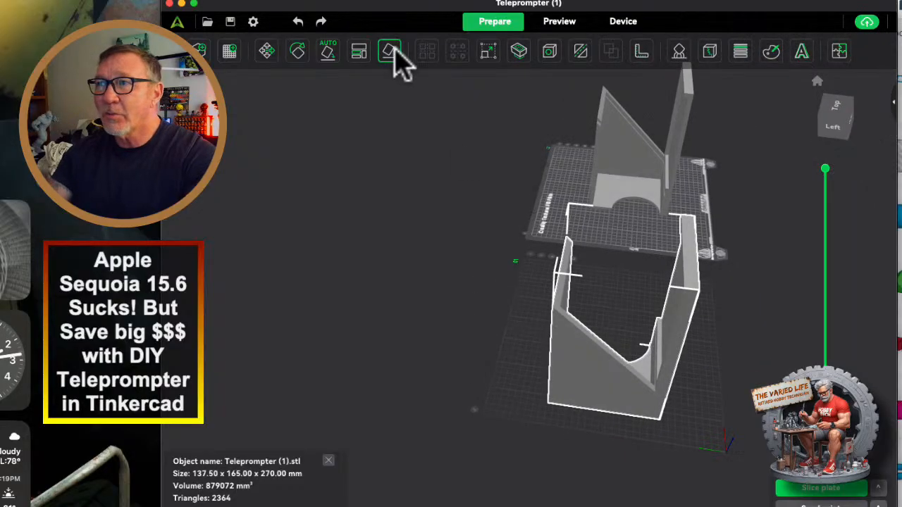
click(392, 52)
click(610, 389)
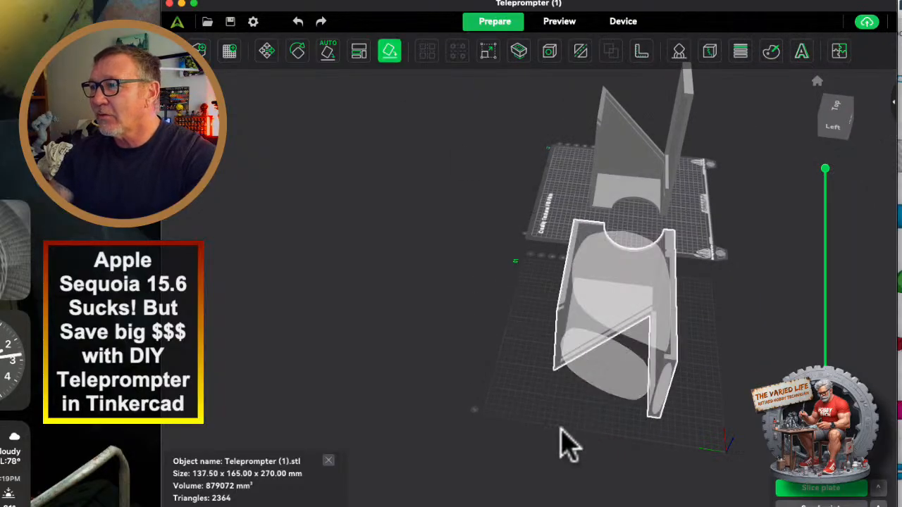
click(393, 58)
Make the first plate active and slice the half lying on its side wall.
drag(712, 346, 656, 368)
drag(705, 413, 500, 323)
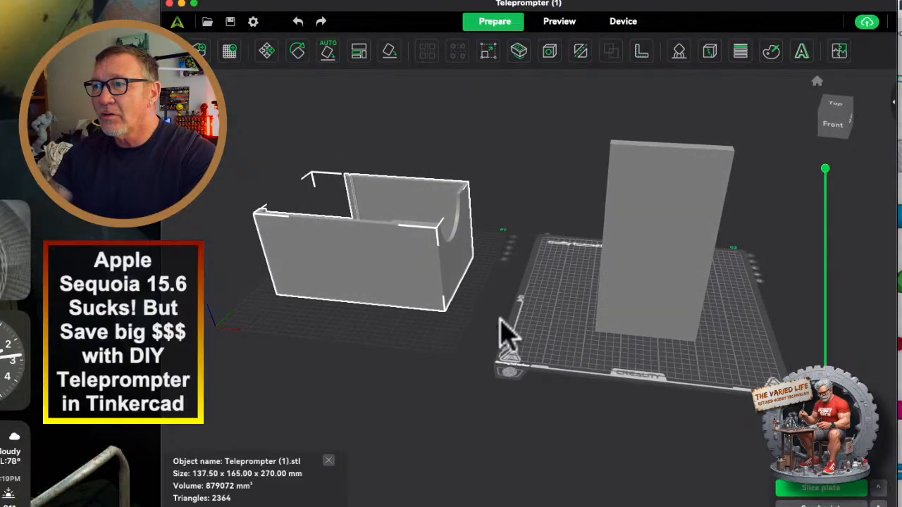
click(380, 338)
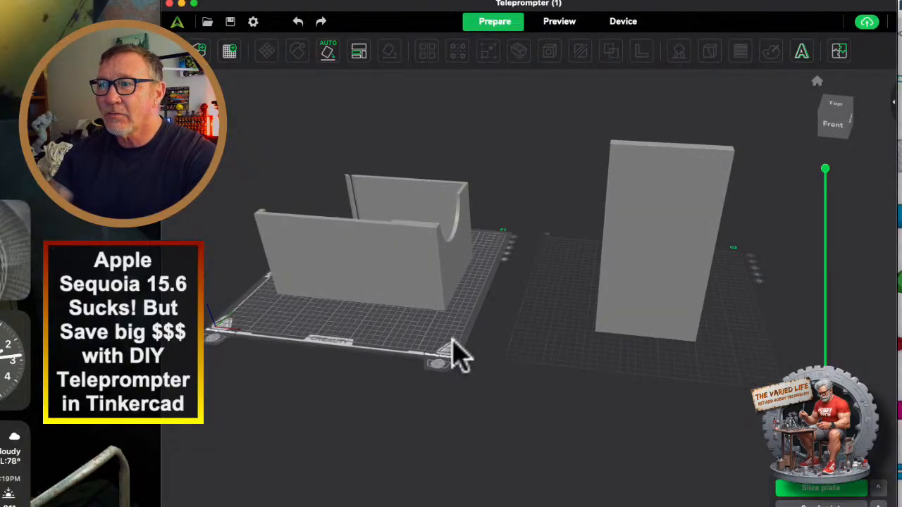
click(807, 489)
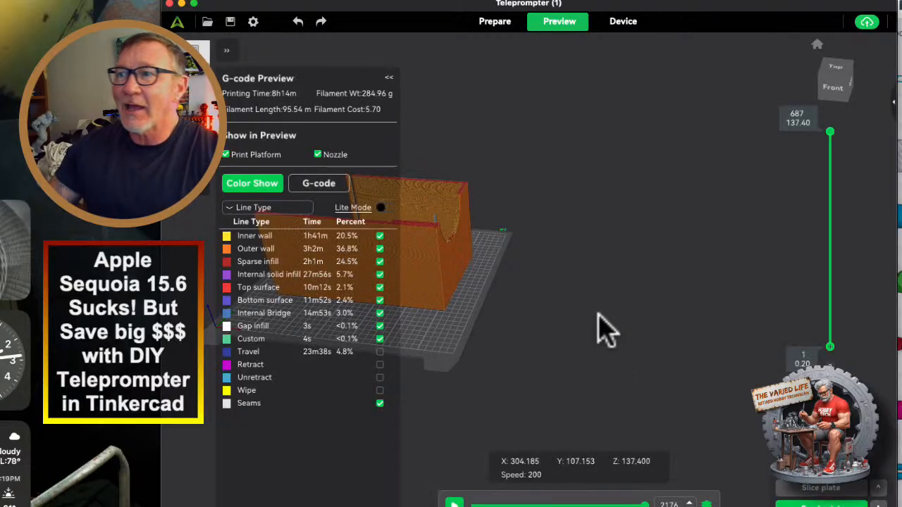
Examine the first plate's sliced half from the front, above and the open end, including its line types and printing time.
right_drag(562, 303, 826, 255)
scroll(642, 288, up, 5)
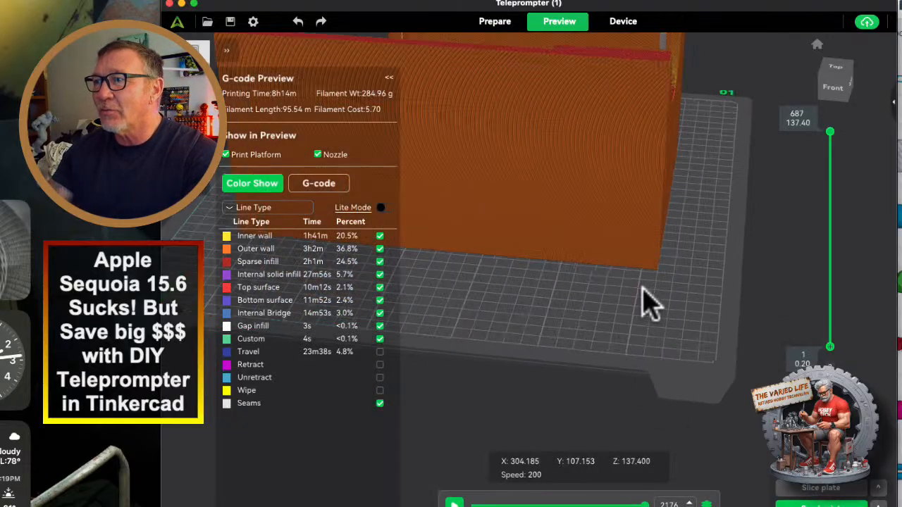
scroll(613, 303, down, 3)
drag(611, 305, 578, 329)
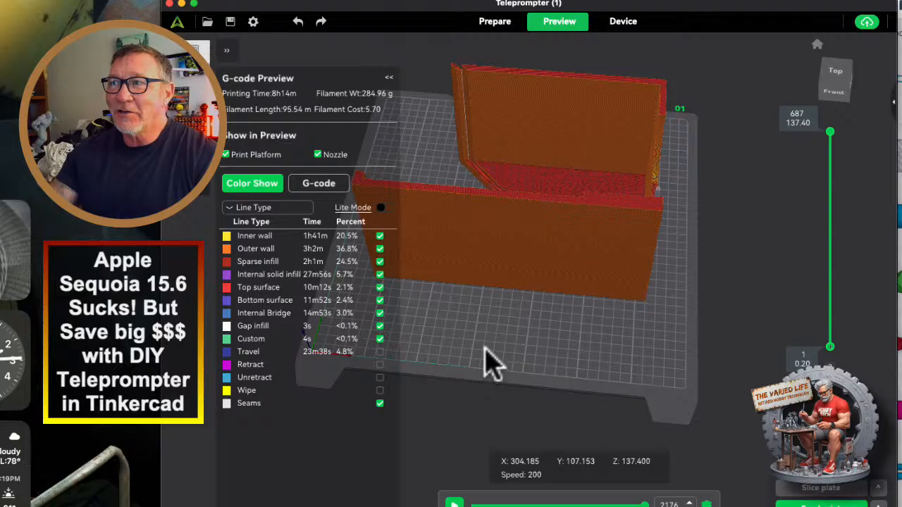
drag(491, 363, 549, 348)
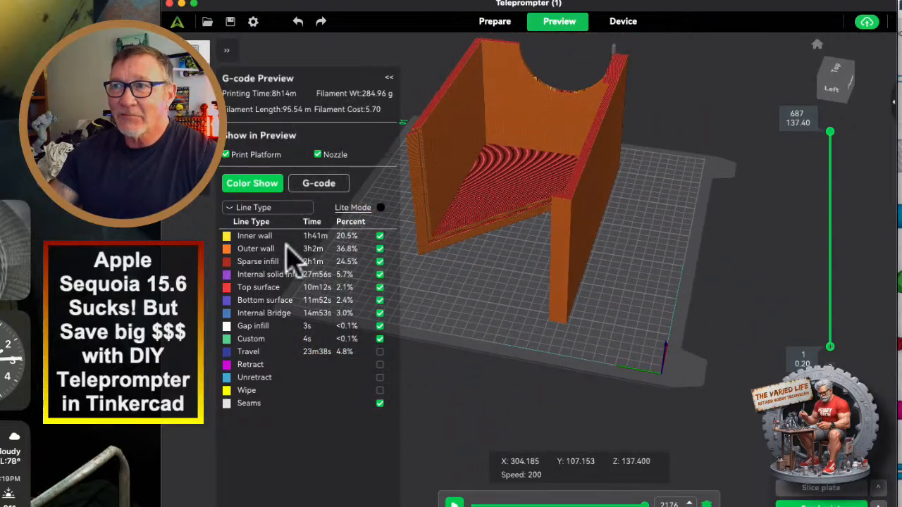
Slice the second plate's upright half, view it from behind, and show the filament and process sidebar again.
click(199, 201)
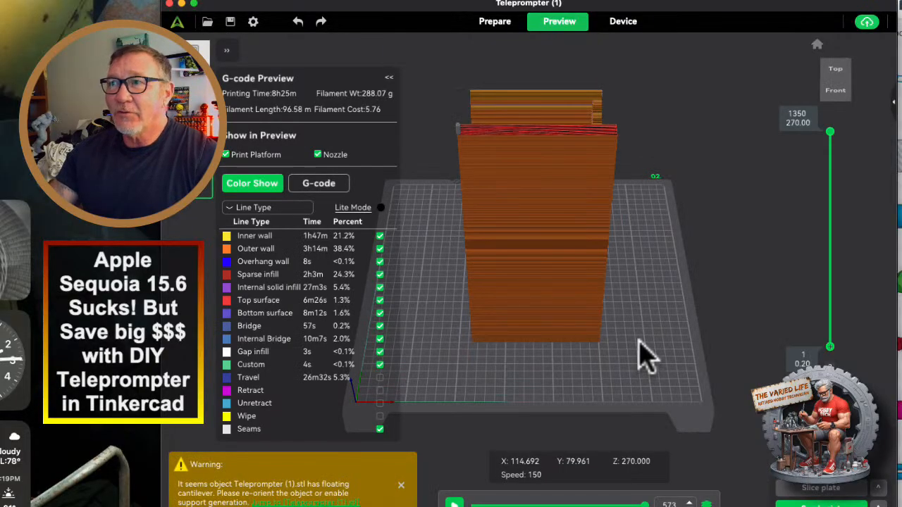
drag(597, 310, 500, 296)
click(892, 99)
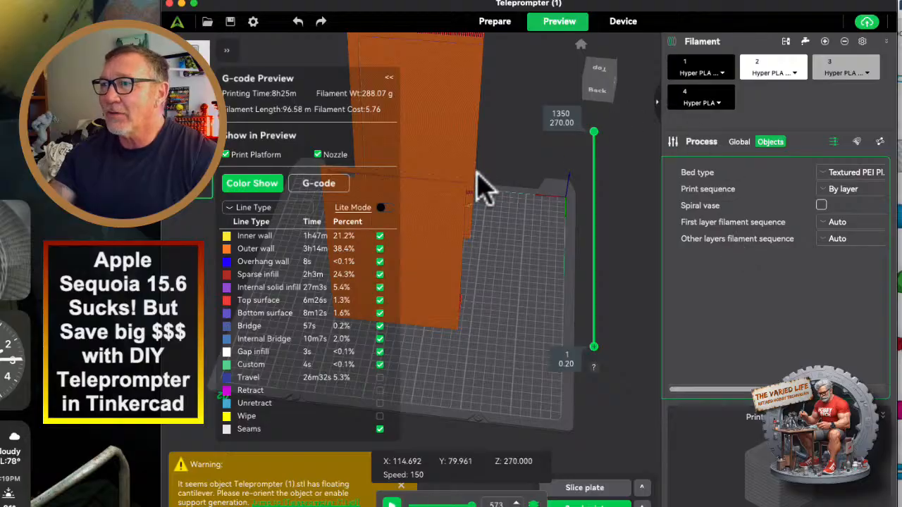
Enable Tree(auto) supports for the upright half on the second plate and slice that plate.
click(494, 23)
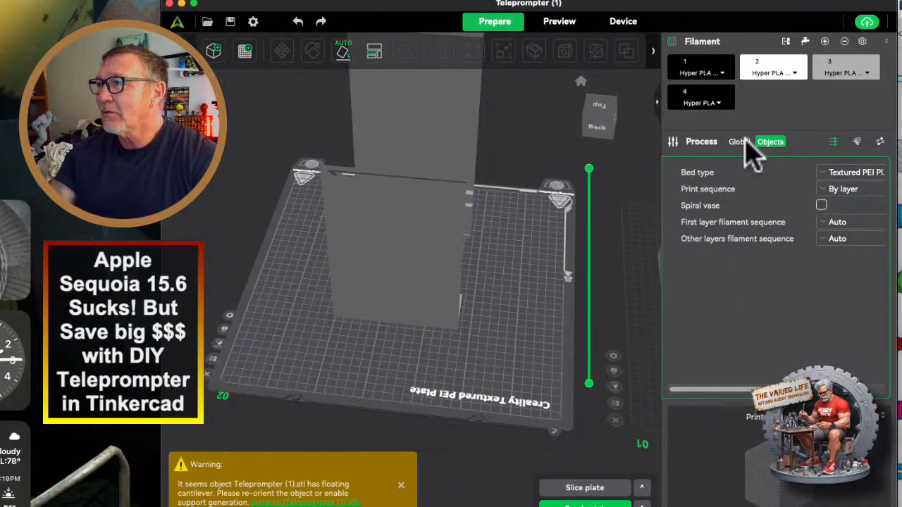
click(460, 278)
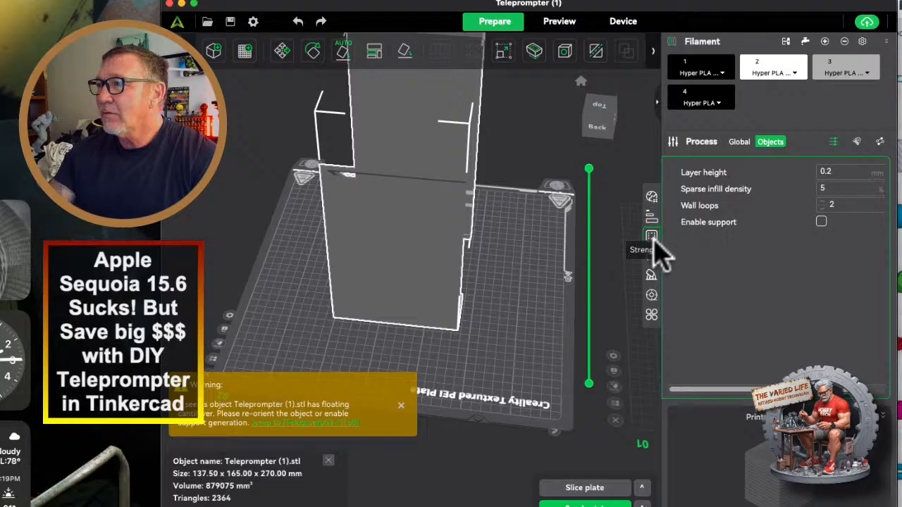
click(651, 275)
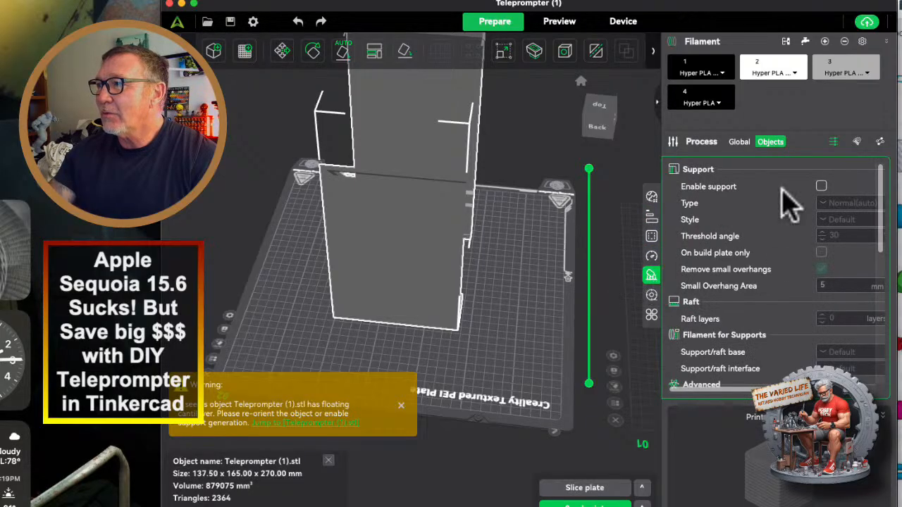
click(822, 186)
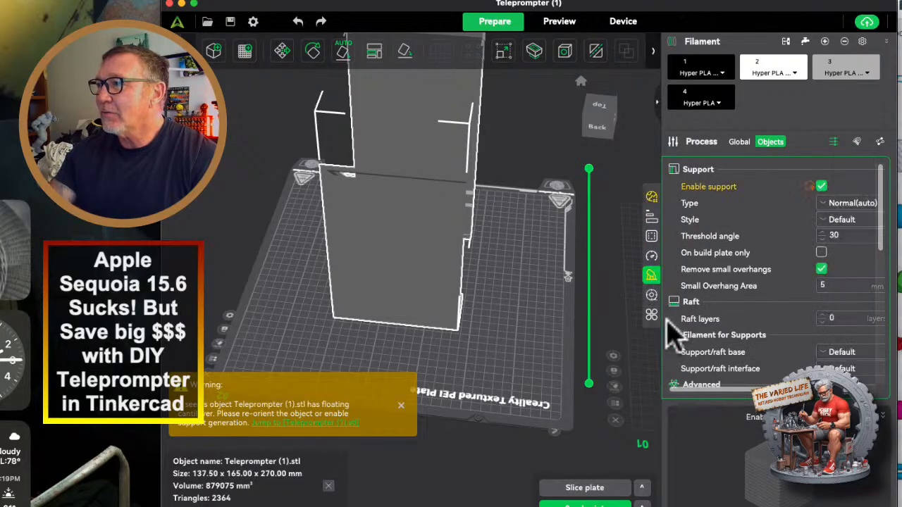
click(840, 206)
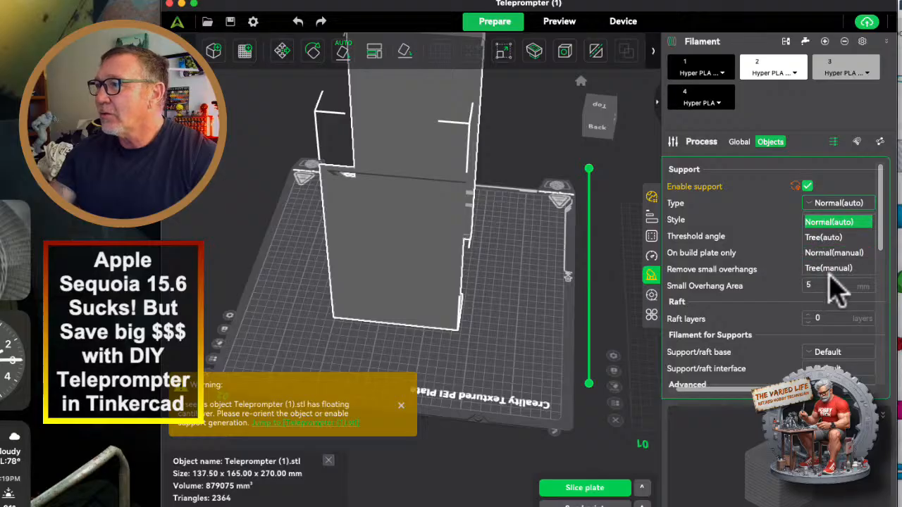
click(822, 237)
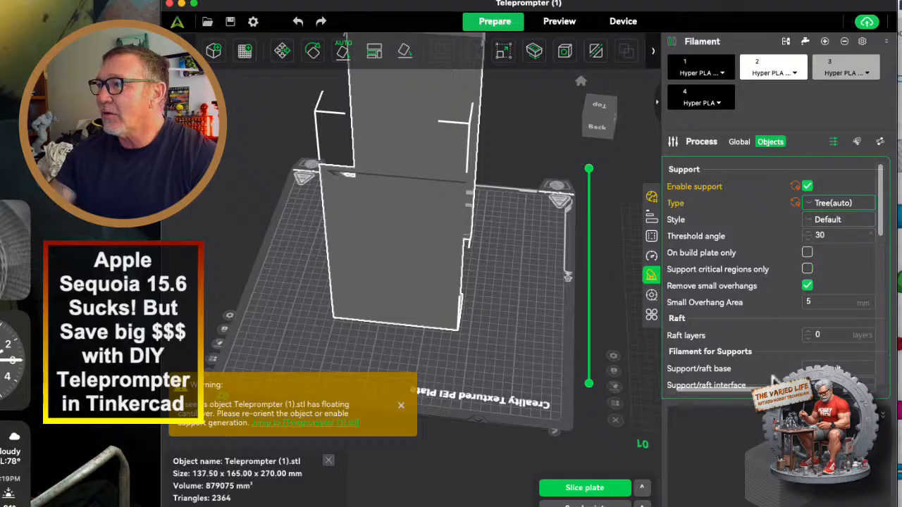
click(587, 487)
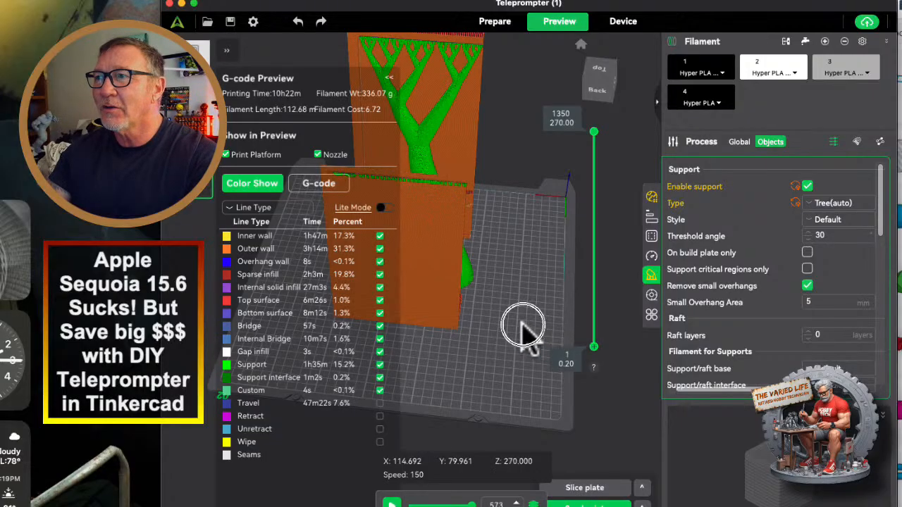
Examine the tree supports inside the second plate's sliced half from its open side.
click(391, 77)
drag(477, 251, 439, 402)
scroll(458, 316, up, 5)
drag(463, 303, 469, 335)
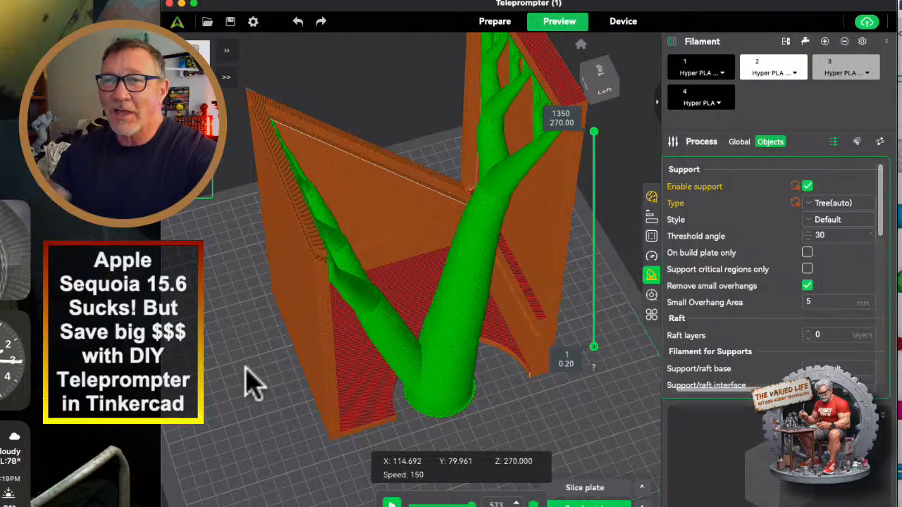
scroll(254, 369, down, 6)
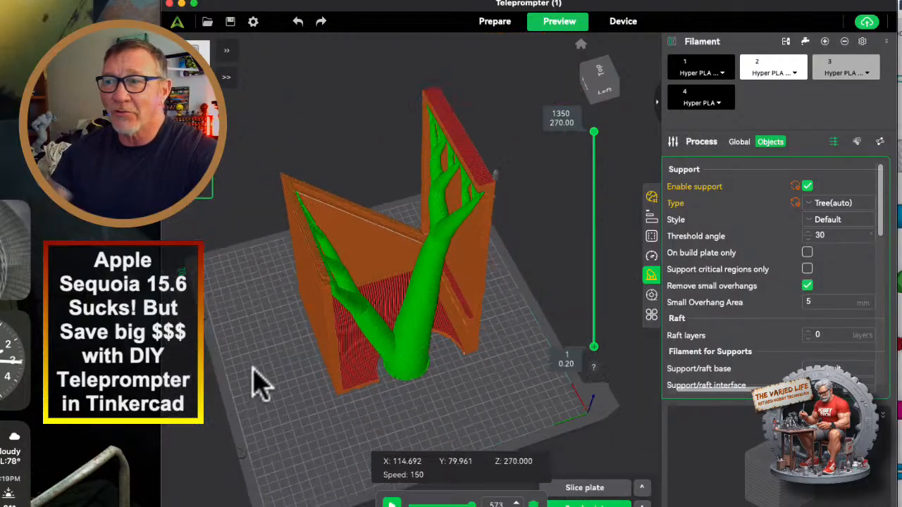
scroll(254, 369, up, 2)
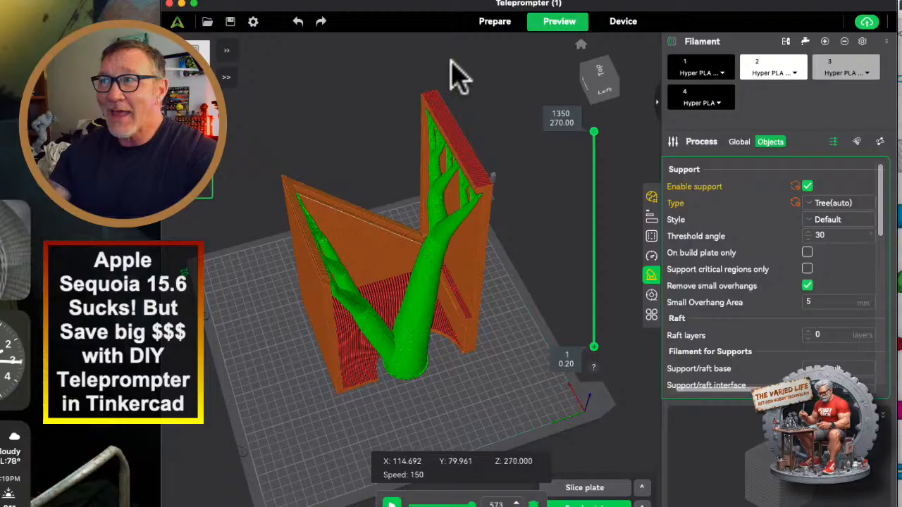
Stand the first plate's half upright by laying it on the end wall with the lens cutout.
click(493, 22)
drag(272, 393, 384, 364)
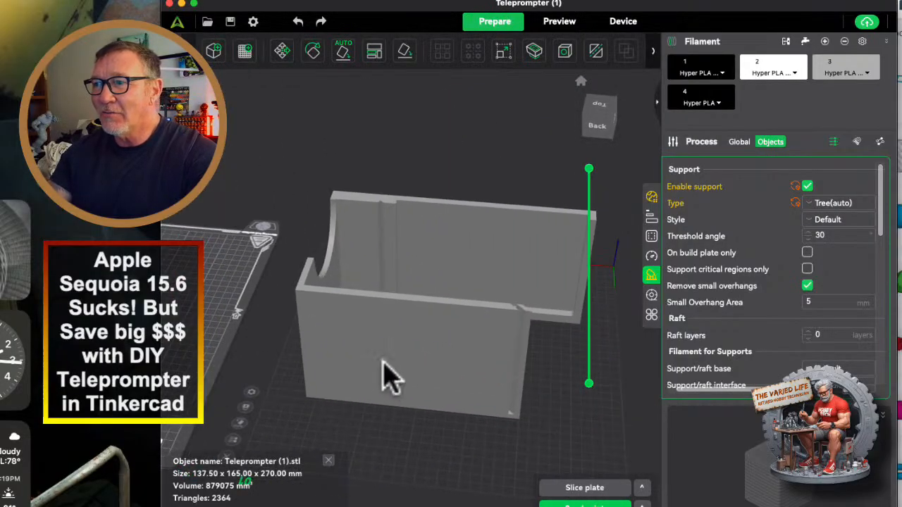
click(364, 343)
drag(303, 400, 376, 384)
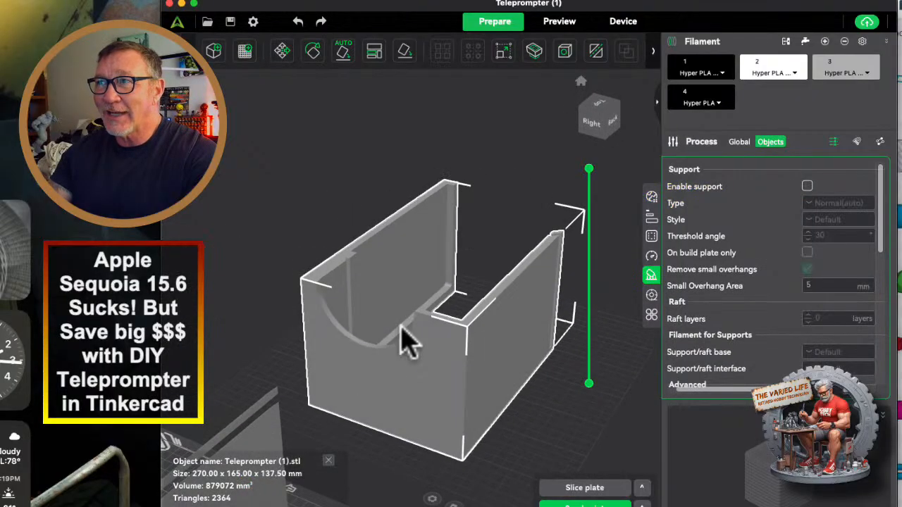
click(406, 57)
click(413, 382)
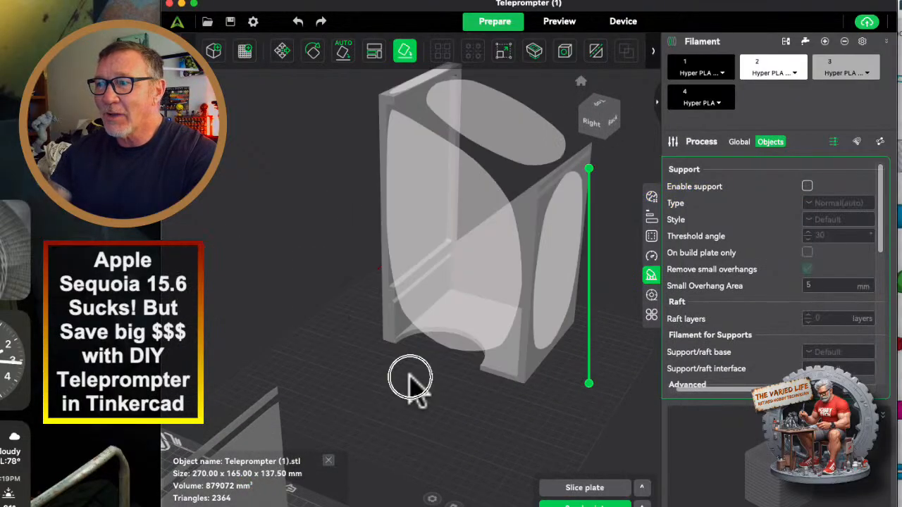
click(403, 48)
drag(460, 345, 409, 396)
drag(513, 305, 459, 326)
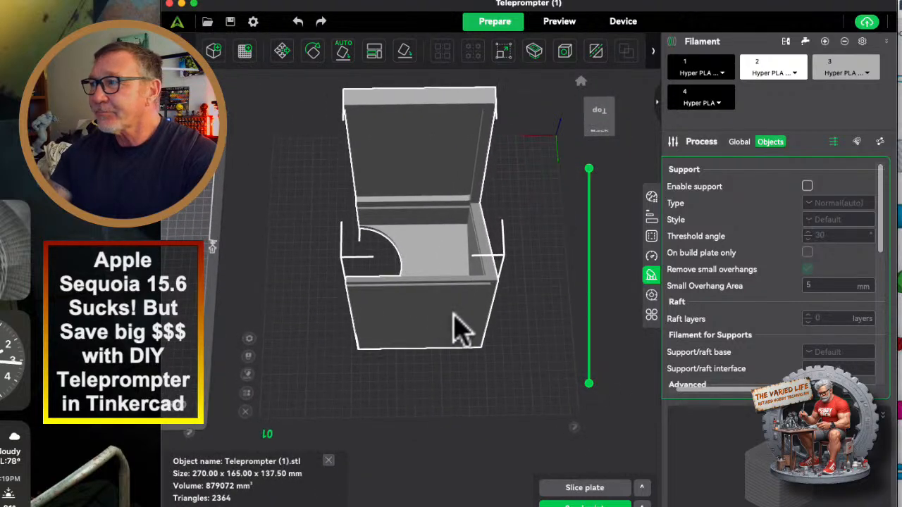
Enable Normal(auto) supports for the first plate's half and slice all plates.
click(806, 186)
scroll(467, 397, down, 10)
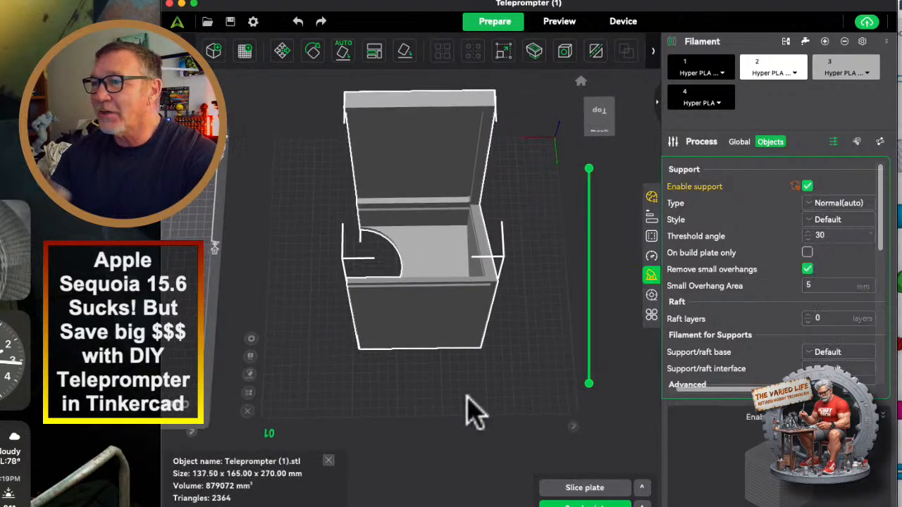
scroll(427, 409, up, 5)
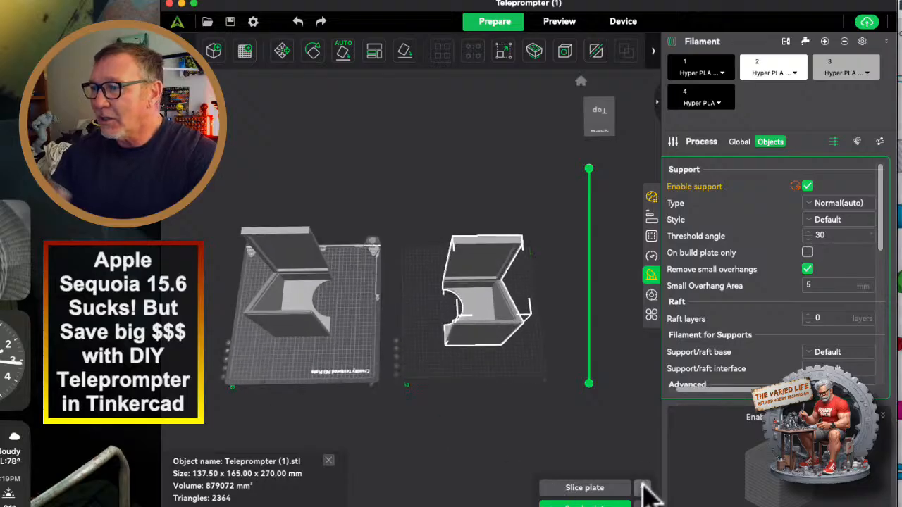
click(642, 488)
click(598, 458)
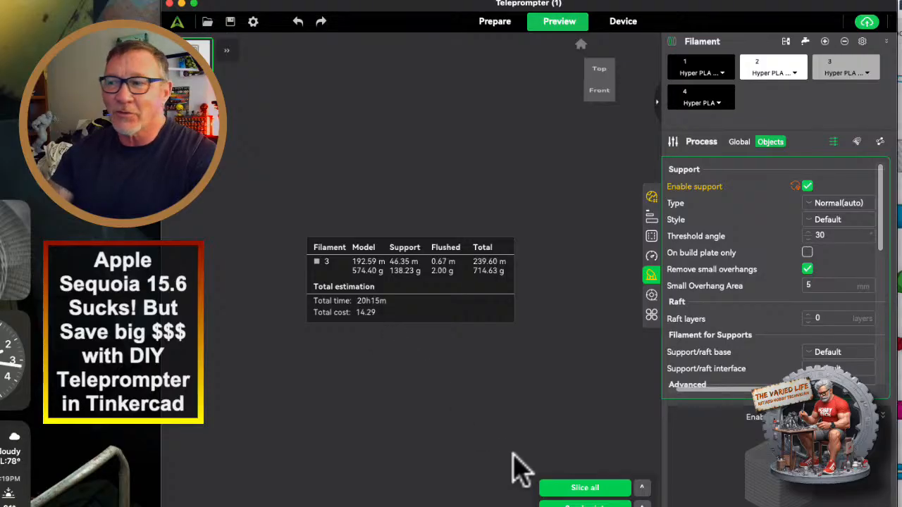
Make the second plate active and view its sliced preview with the line types and printing time.
click(495, 22)
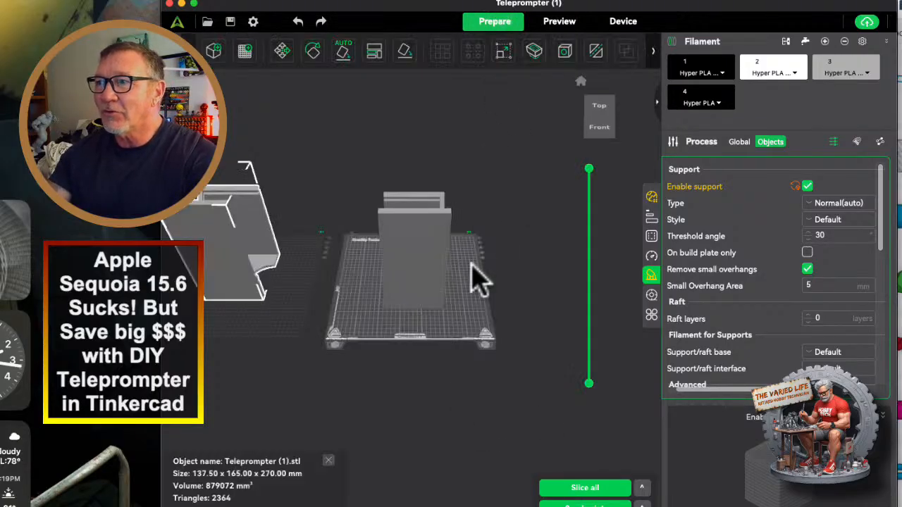
click(437, 351)
click(549, 22)
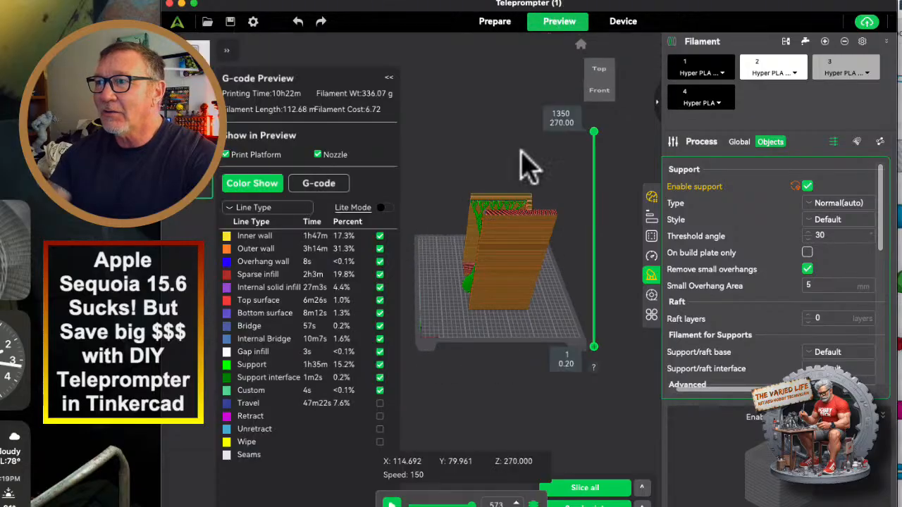
click(438, 347)
mouse_move(438, 349)
mouse_down()
mouse_move(393, 346)
mouse_move(417, 338)
mouse_move(511, 361)
mouse_move(437, 360)
mouse_up()
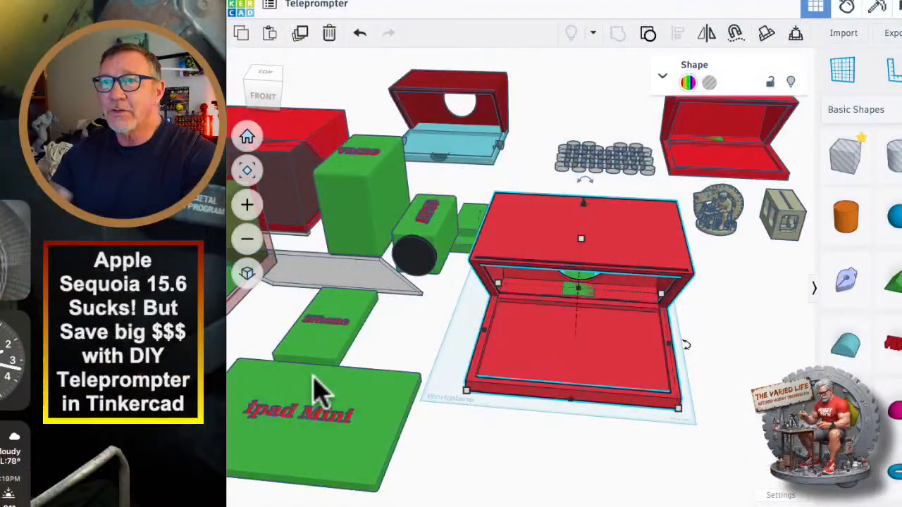
In Tinkercad, move the array of hole cylinders into the housing's base tray and align it to the middle of the housing's width.
right_drag(652, 381, 521, 384)
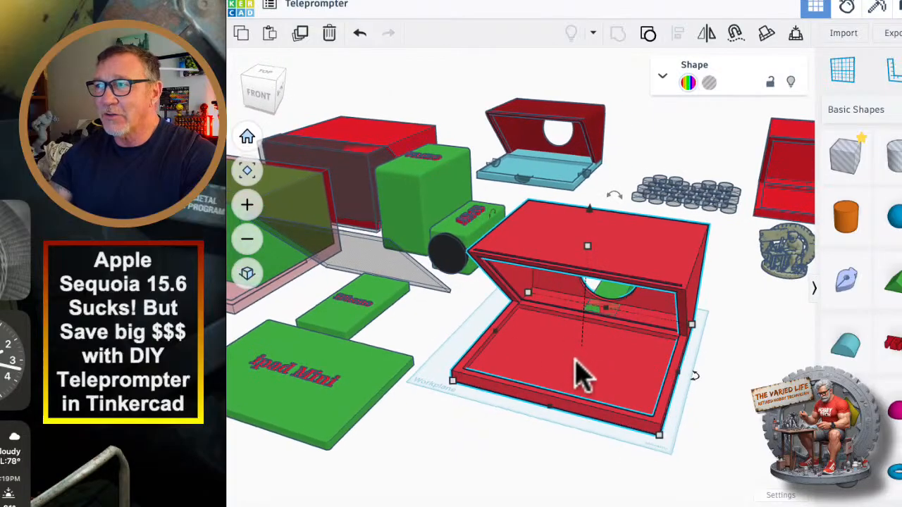
click(694, 208)
drag(694, 201, 594, 368)
scroll(599, 373, up, 5)
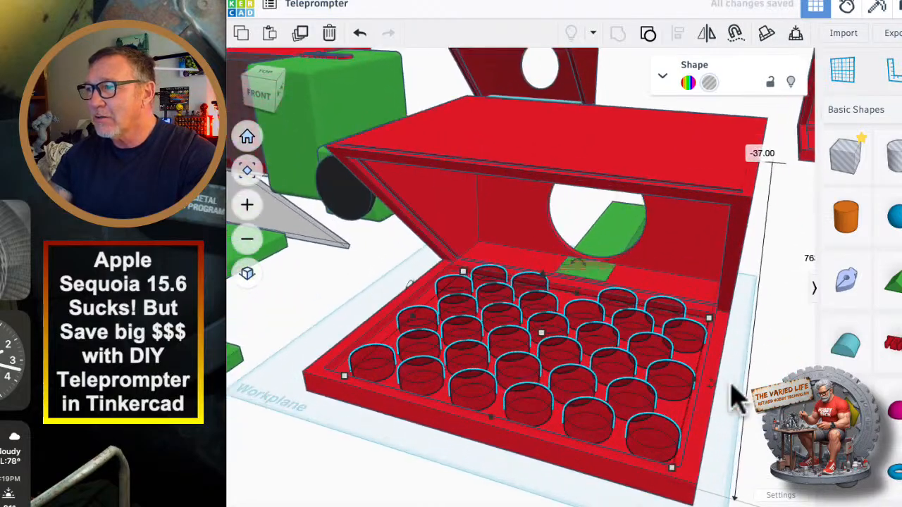
right_drag(731, 384, 659, 489)
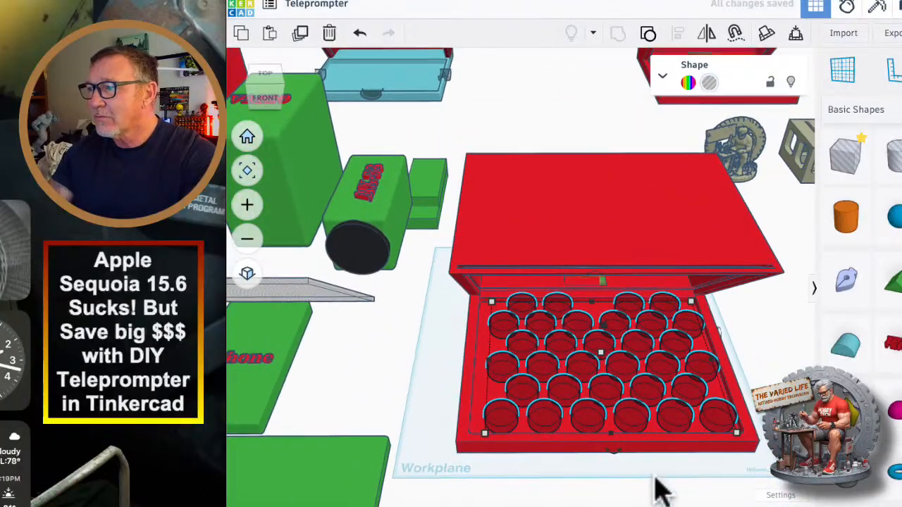
shift+click(611, 441)
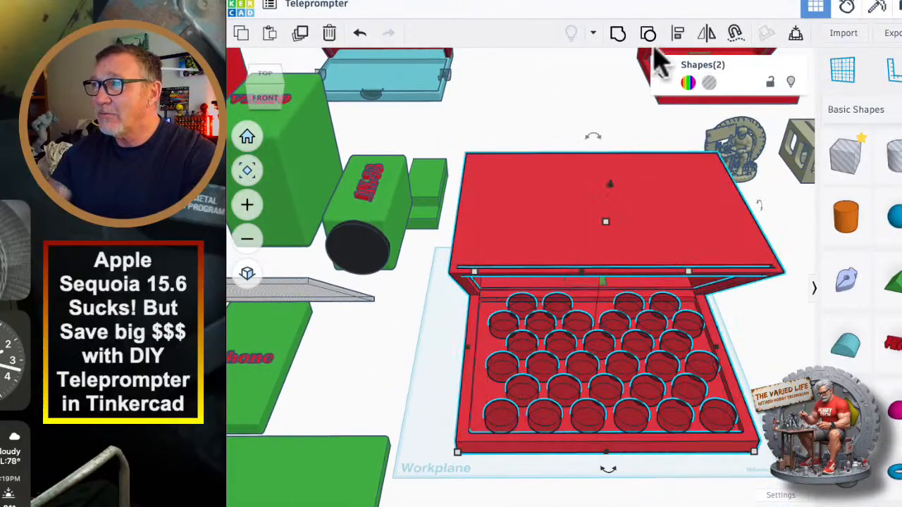
click(678, 35)
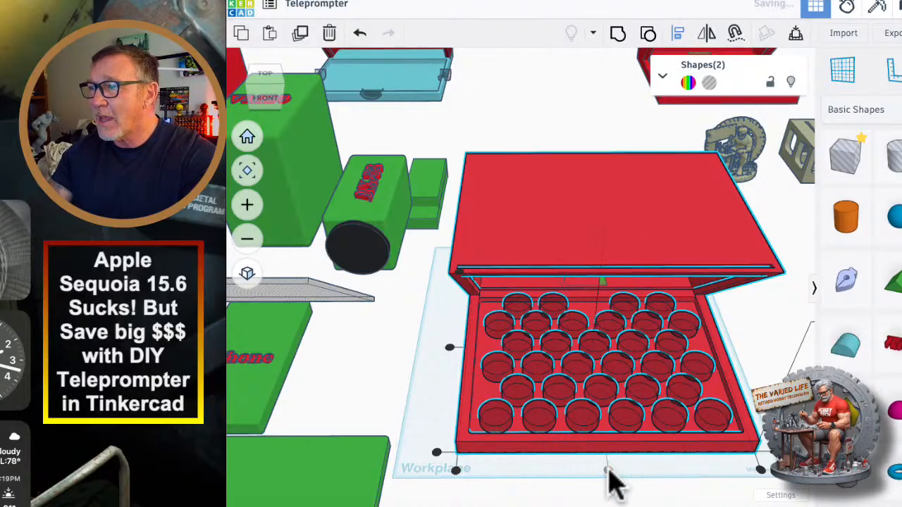
Make the housing transparent and view the hole cylinders in its base from above.
right_drag(673, 493, 549, 295)
click(511, 213)
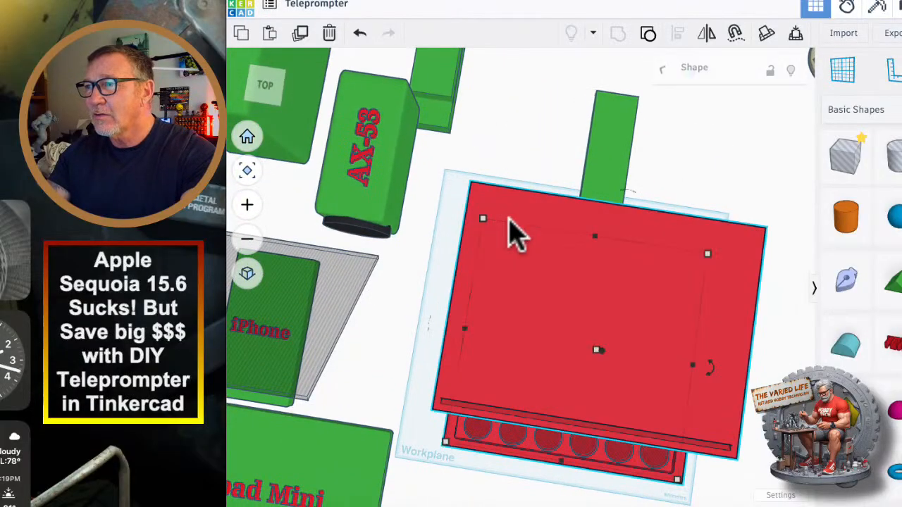
scroll(594, 292, up, 6)
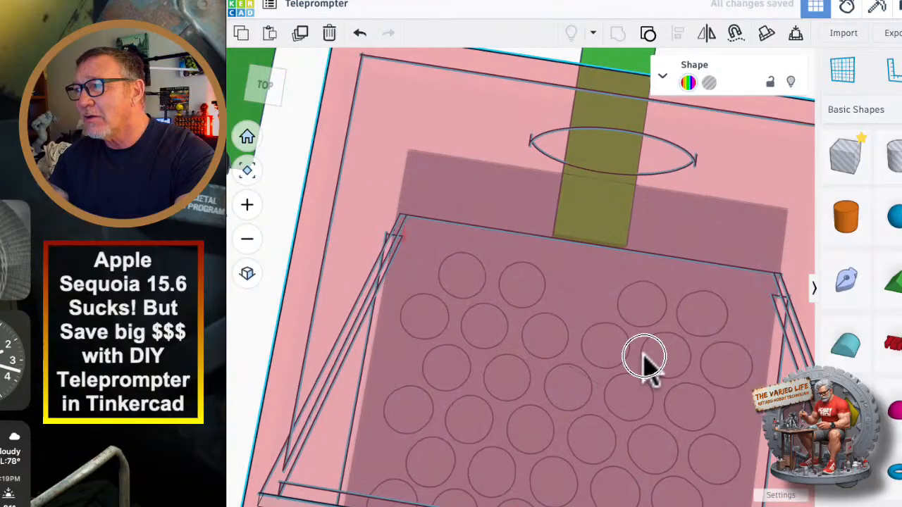
right_drag(643, 360, 664, 320)
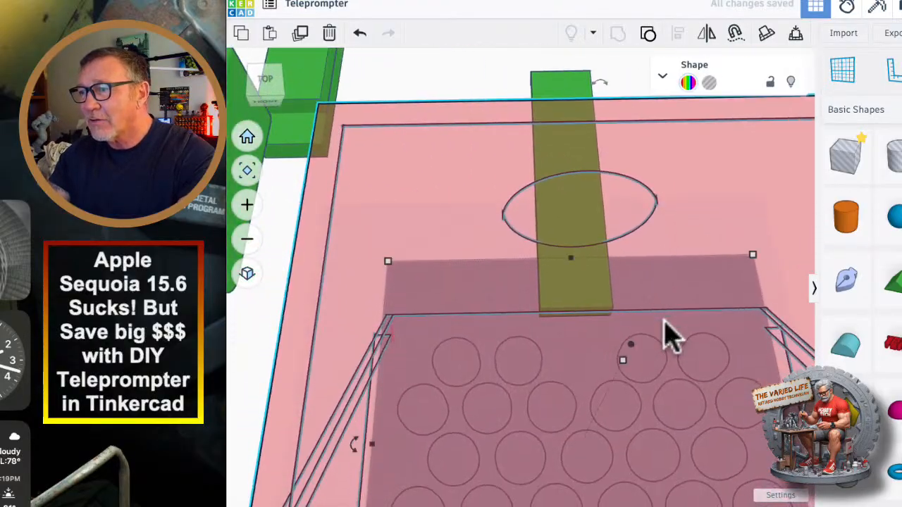
scroll(664, 320, down, 6)
middle_drag(461, 458, 370, 416)
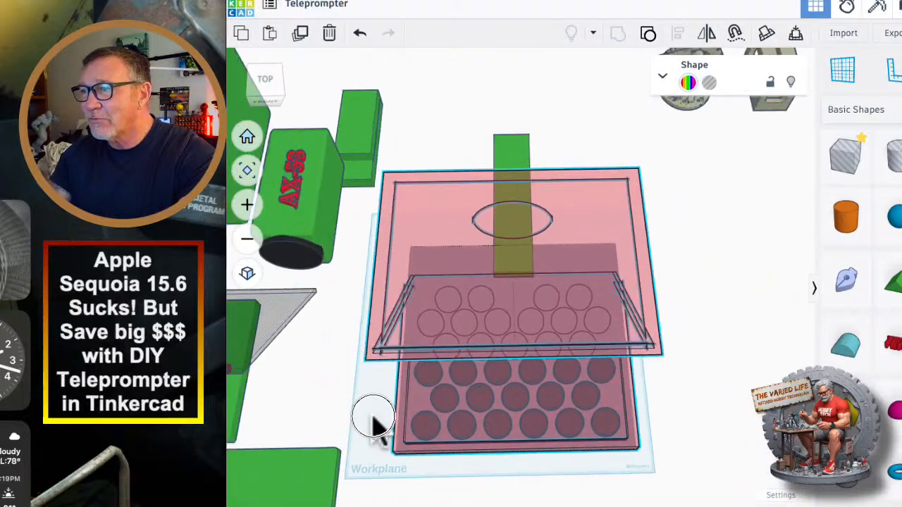
click(716, 428)
Shorten the hole-cylinder array to 182 mm front to back and shift it slightly toward the tray's front edge.
scroll(539, 427, up, 5)
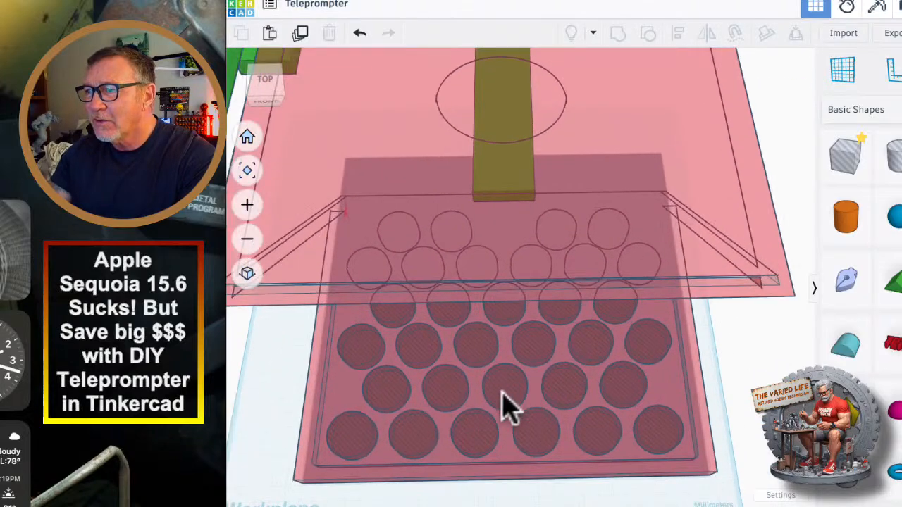
click(505, 407)
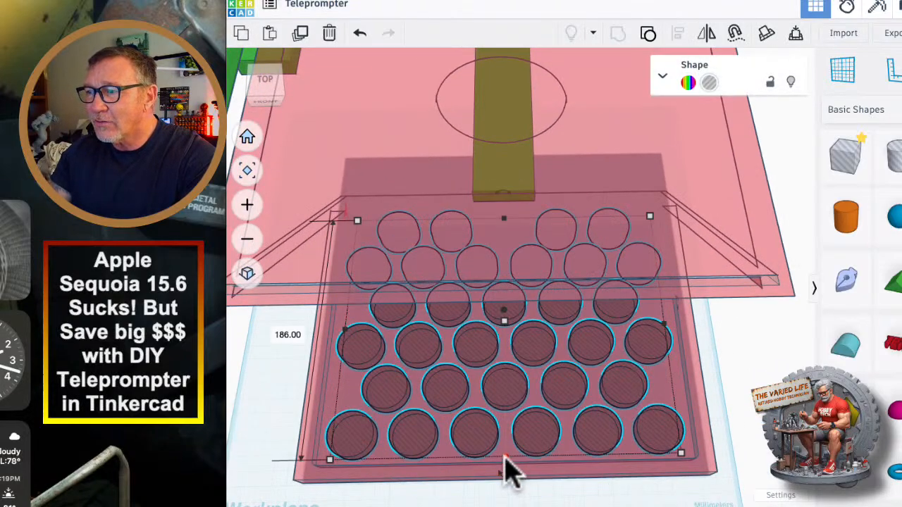
click(505, 456)
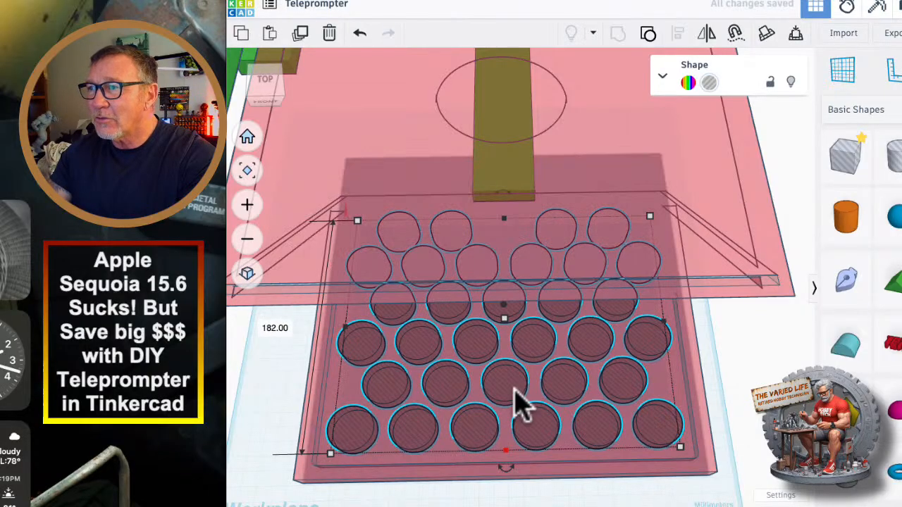
click(505, 384)
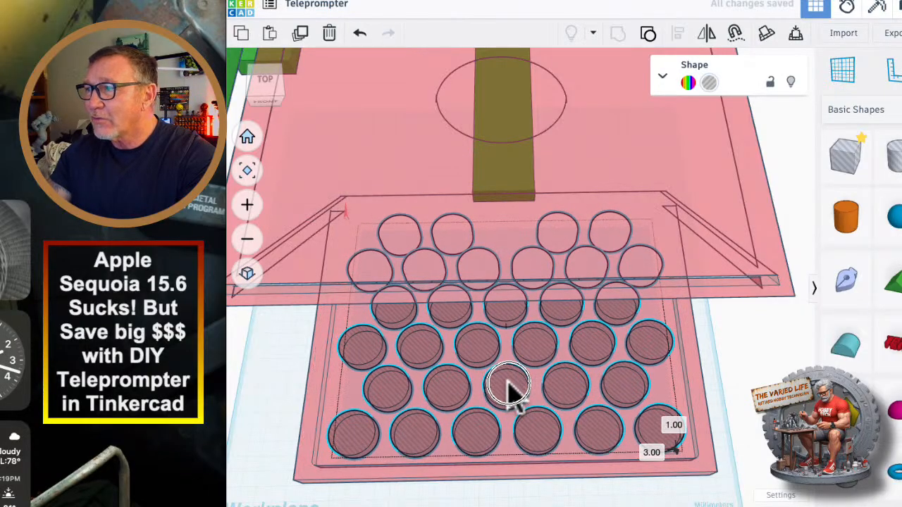
Return the housing to solid display and reselect the hole-cylinder array in its base tray.
right_drag(786, 444, 642, 366)
click(694, 127)
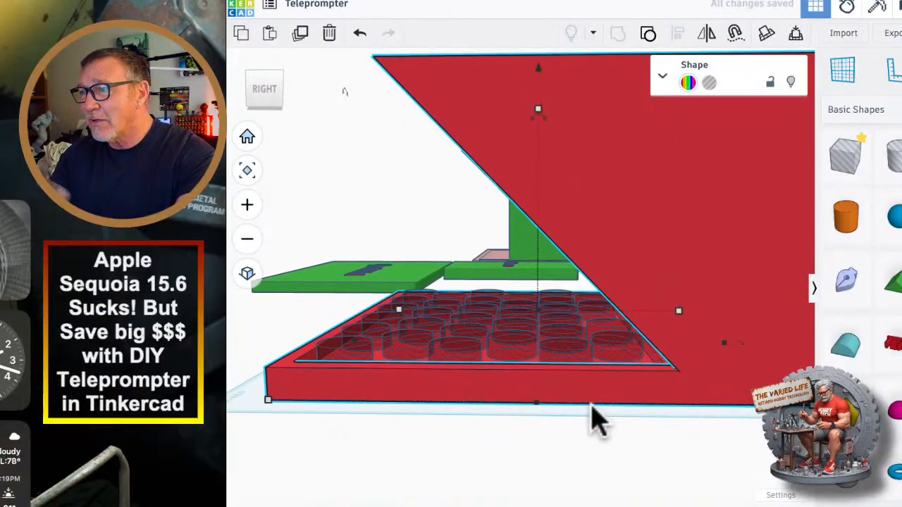
right_drag(592, 419, 527, 372)
click(518, 352)
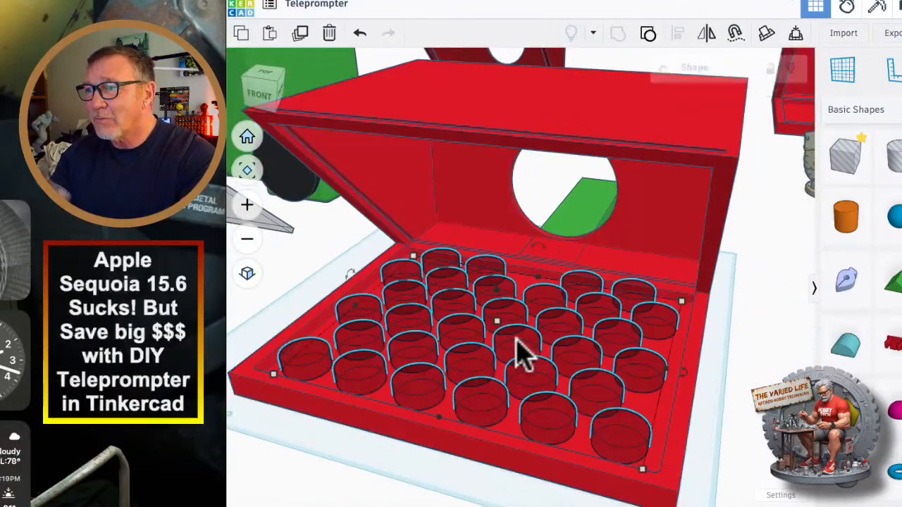
Lower the hole-cylinder array 13 mm to 2 mm below the workplane and adjust the cylinders' height through the tray floor.
drag(495, 291, 495, 309)
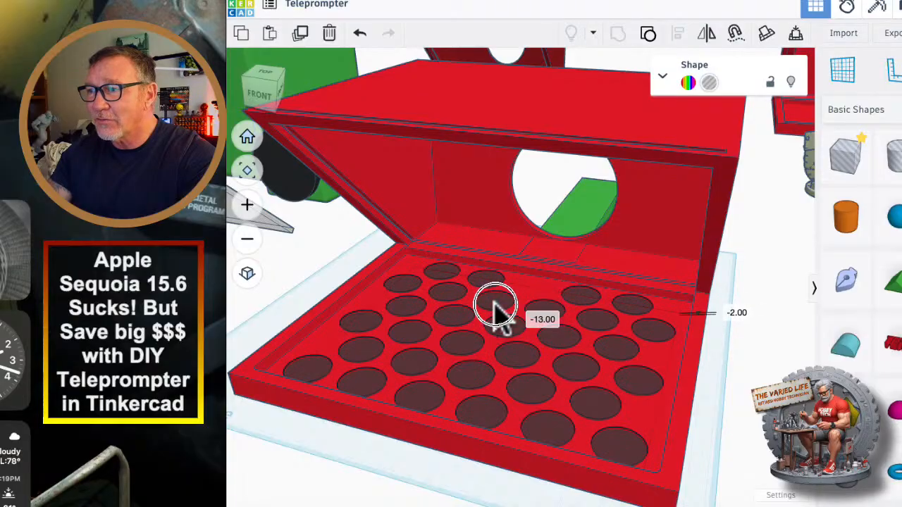
right_drag(496, 310, 510, 345)
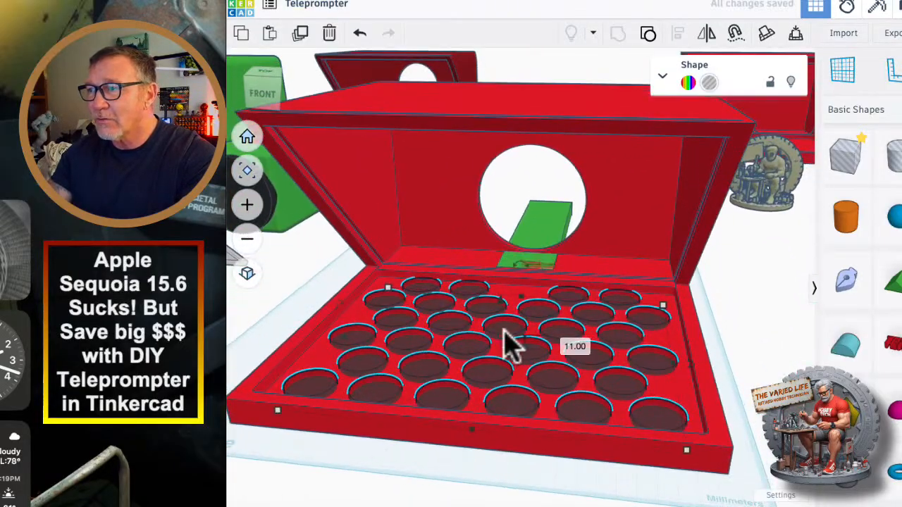
drag(502, 342, 502, 326)
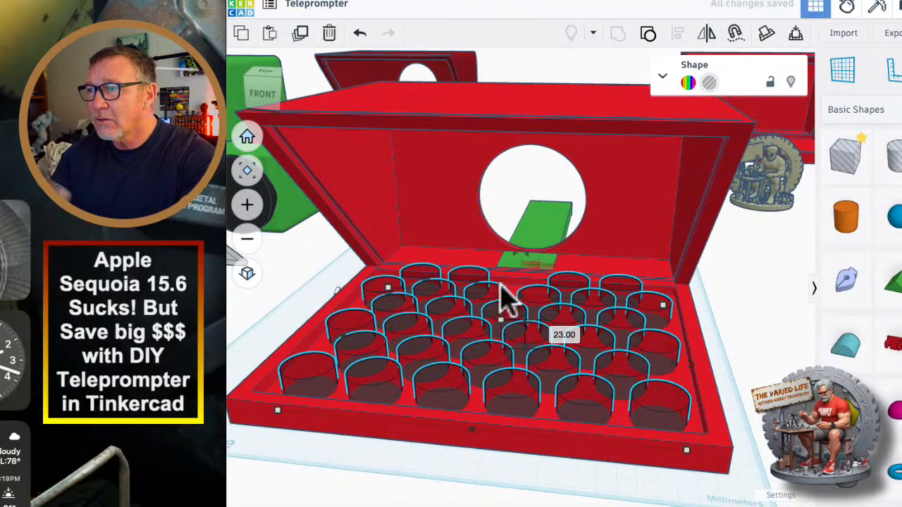
drag(499, 287, 500, 302)
Group the hole-cylinder array with the housing to cut round weight-saving holes through the base tray.
right_drag(487, 493, 514, 486)
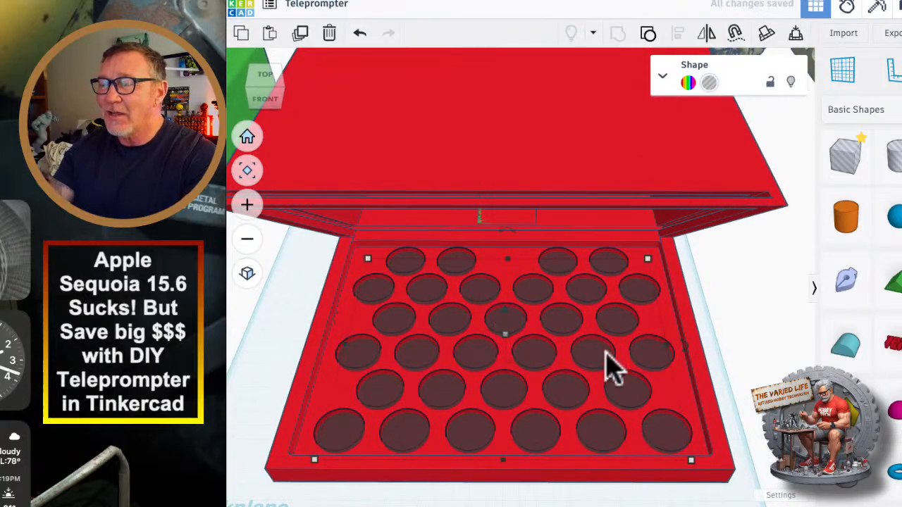
scroll(604, 387, down, 4)
middle_drag(728, 408, 684, 371)
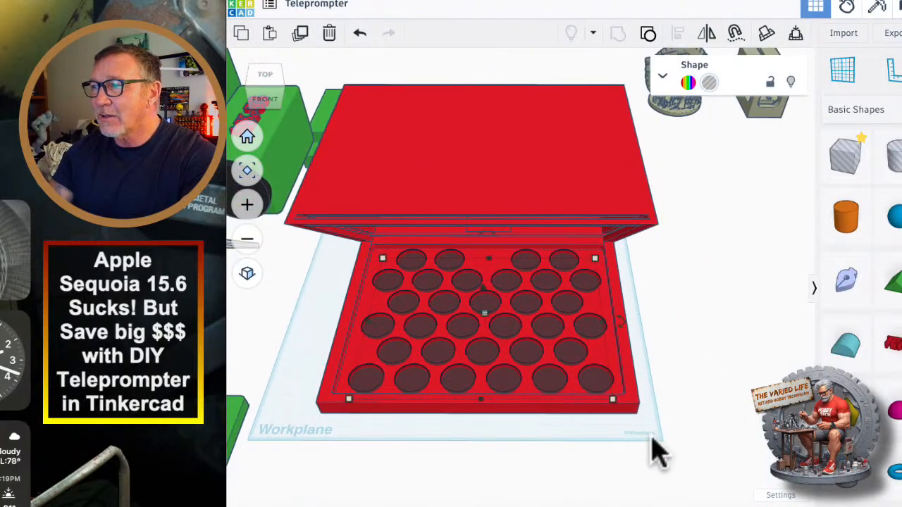
drag(655, 437, 581, 408)
drag(467, 303, 594, 115)
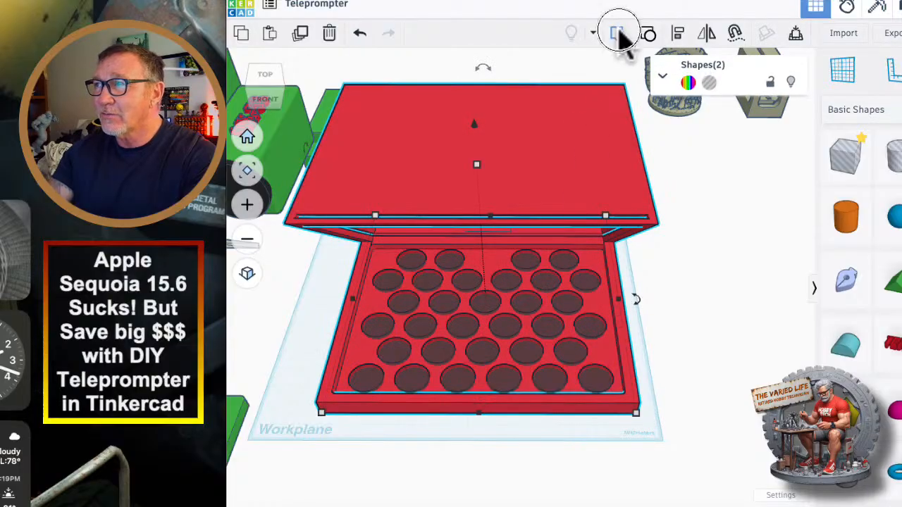
click(618, 32)
right_drag(640, 403, 563, 377)
scroll(431, 356, up, 2)
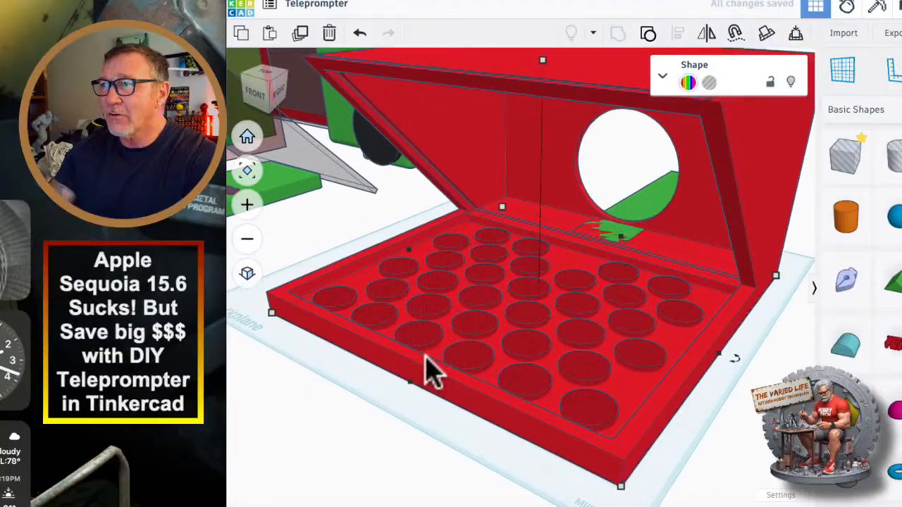
scroll(425, 357, down, 3)
right_drag(384, 426, 442, 448)
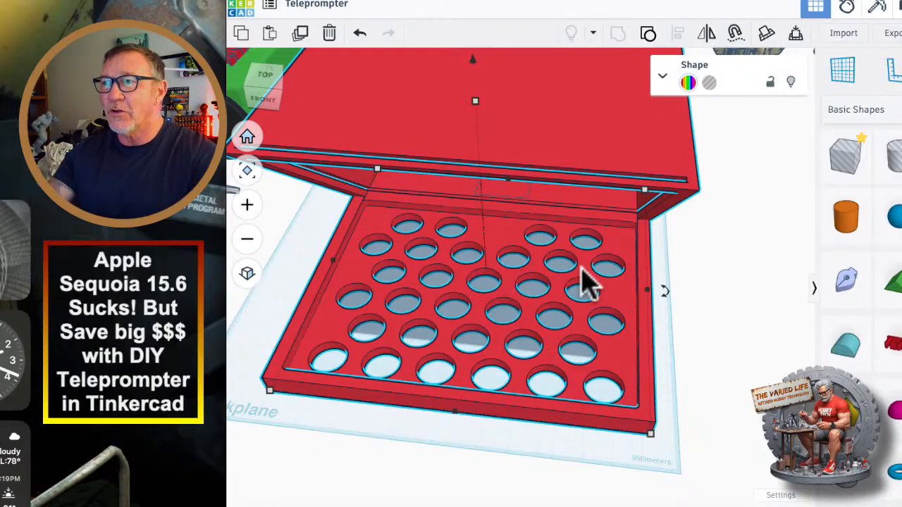
Select the green box extending out behind the housing below its round camera opening.
scroll(596, 285, up, 3)
right_drag(720, 360, 527, 338)
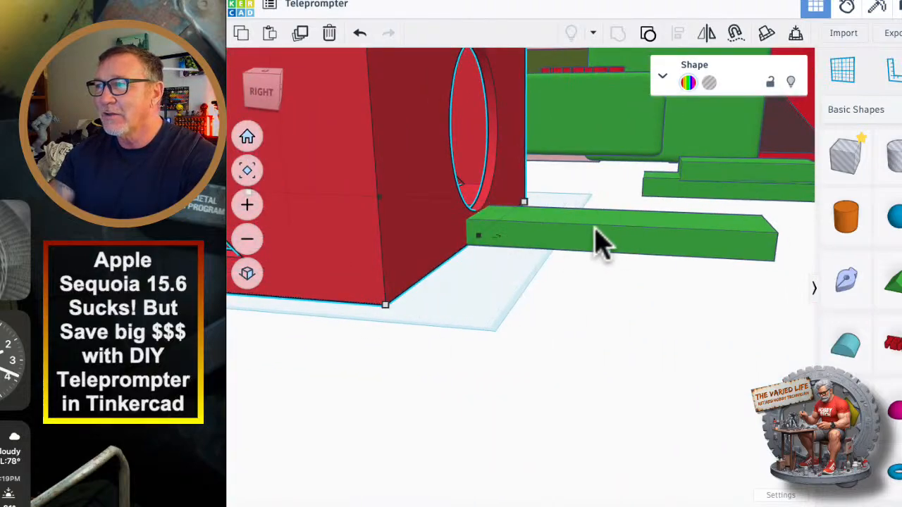
right_drag(598, 241, 540, 359)
click(543, 362)
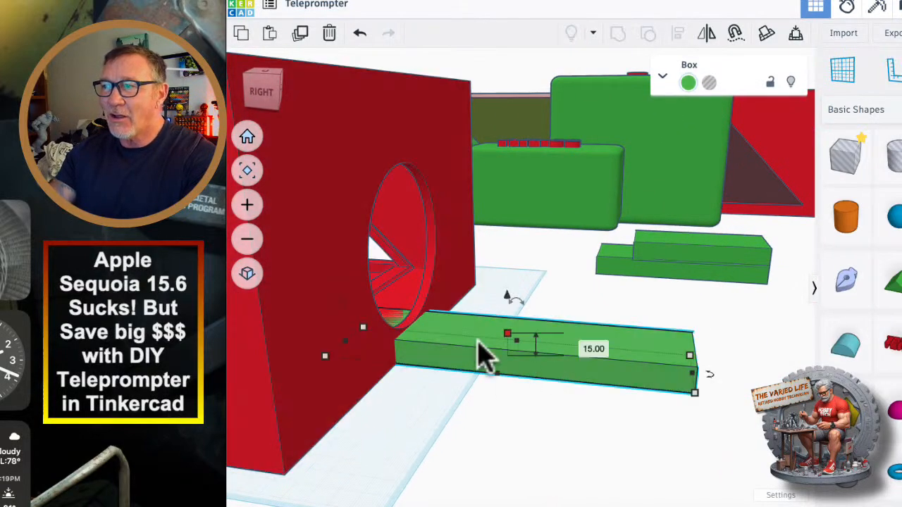
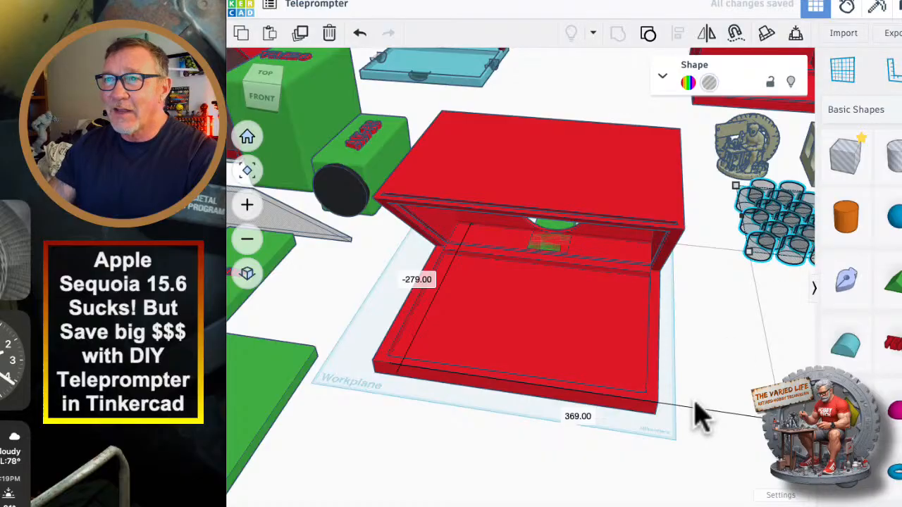
Add a hole box beside the housing's base tray and stretch it into a wide slab about 283 mm long.
right_drag(716, 444, 730, 424)
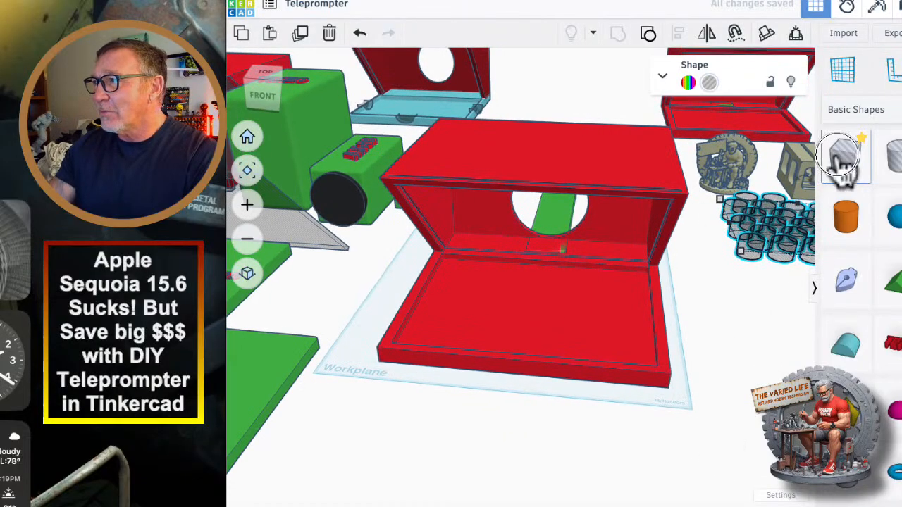
drag(842, 162, 722, 376)
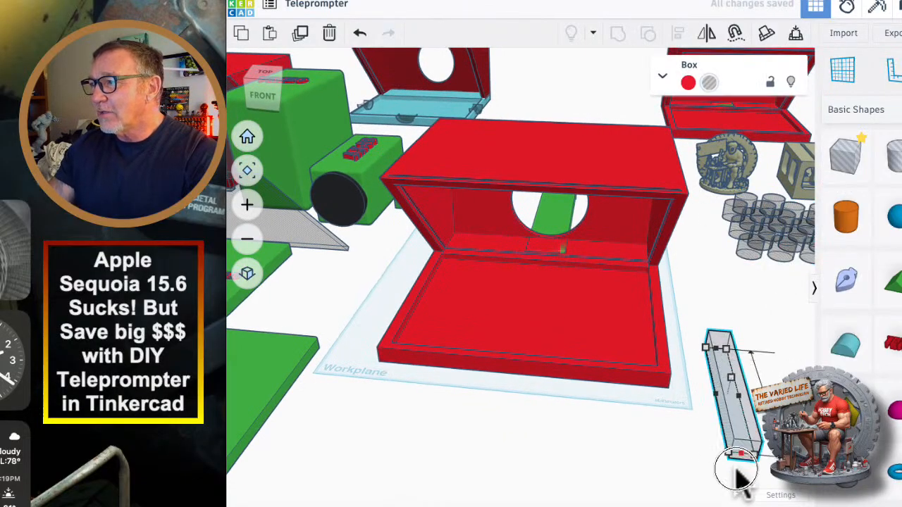
drag(719, 414, 535, 444)
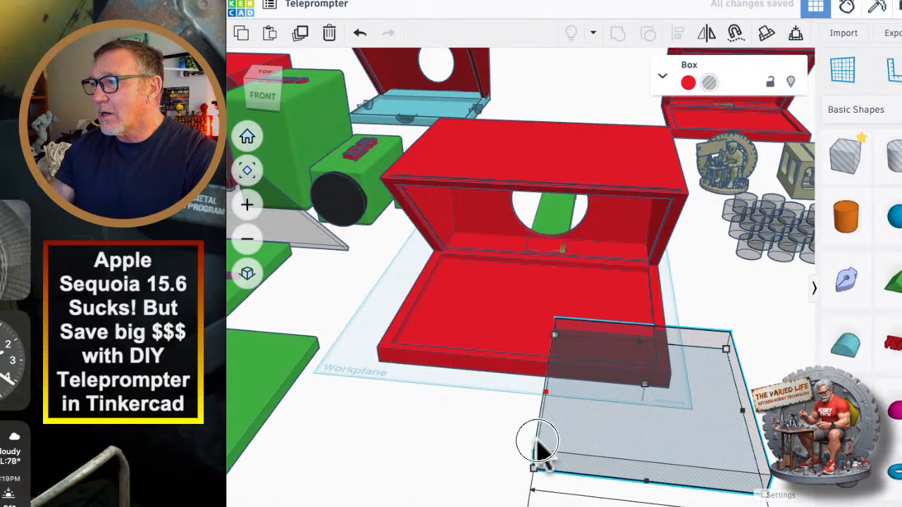
scroll(515, 479, down, 4)
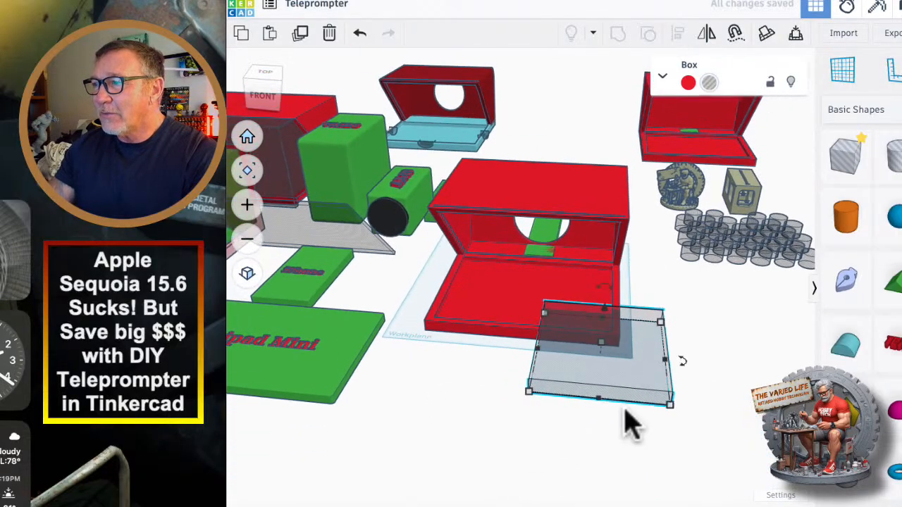
drag(596, 400, 595, 463)
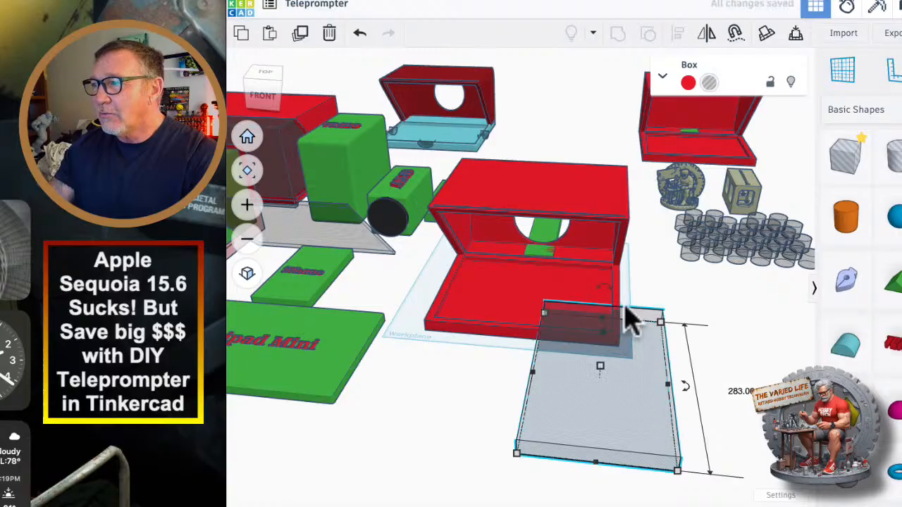
Rotate the hole box to cut diagonally across the tray's side and place its corner where the tray meets the housing wall.
drag(684, 386, 632, 346)
drag(645, 279, 642, 281)
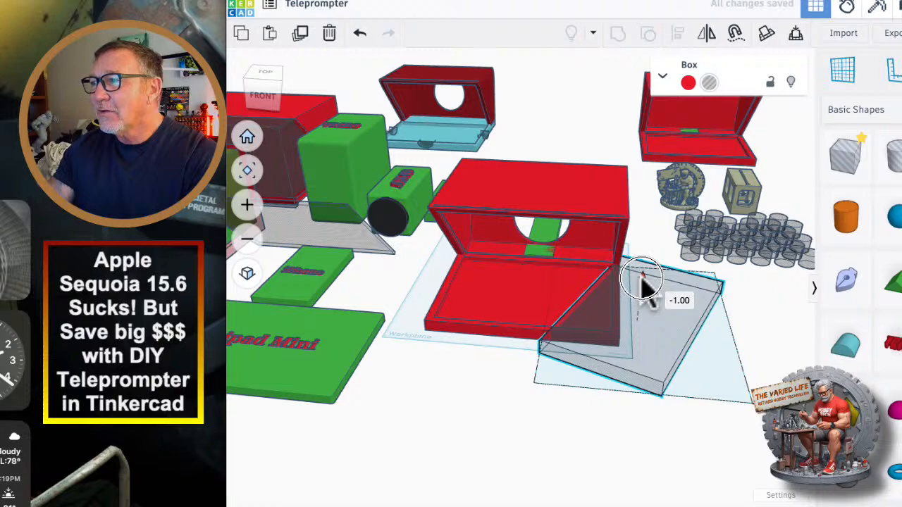
right_drag(645, 353, 523, 443)
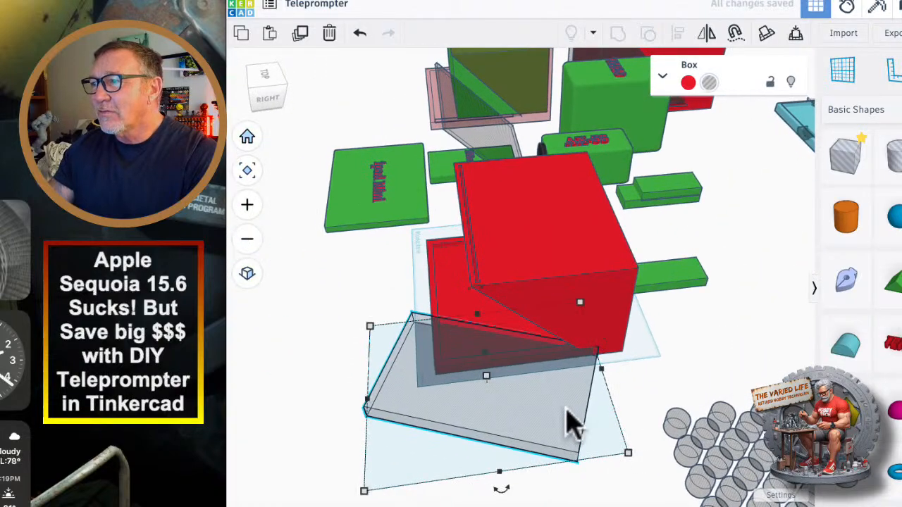
drag(565, 411, 546, 414)
scroll(577, 397, up, 10)
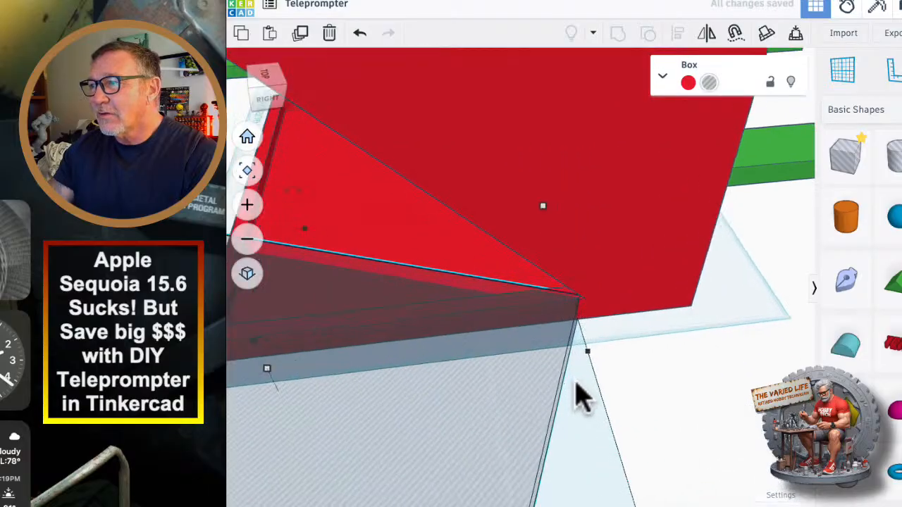
click(479, 373)
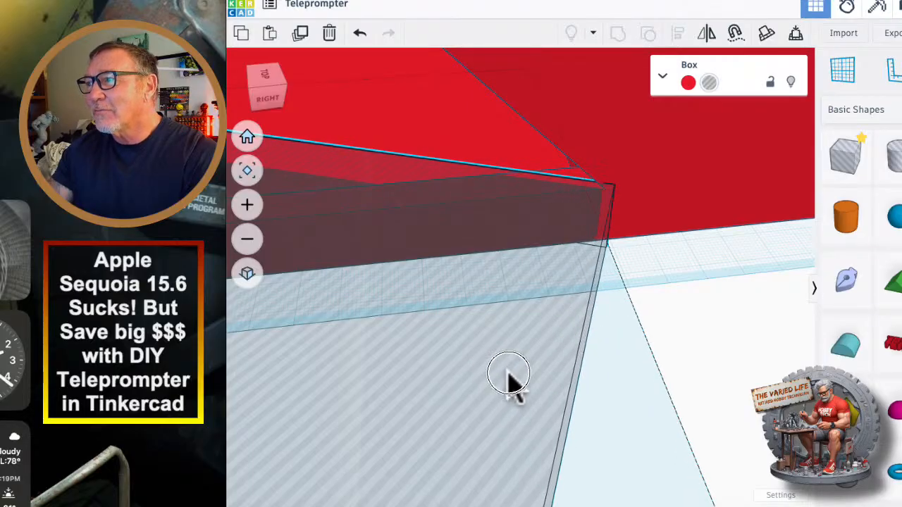
scroll(507, 381, down, 10)
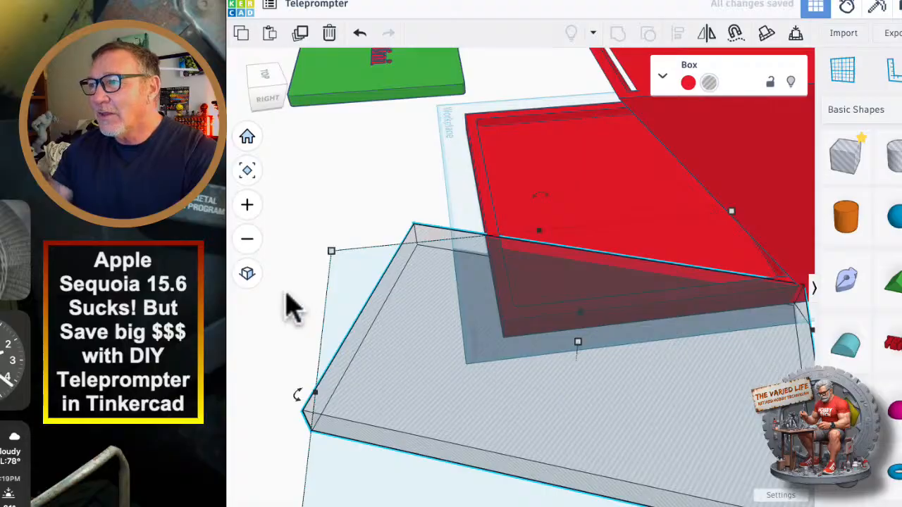
Move the iPad Mini model, and the iPhone model with its hole wedge, farther away from the housing to clear the space beside the tray.
right_drag(292, 307, 602, 229)
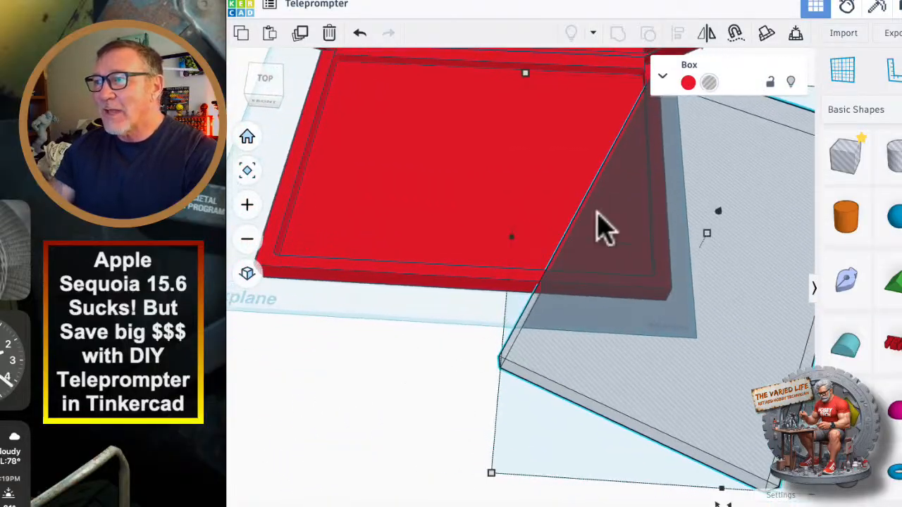
right_drag(473, 206, 555, 276)
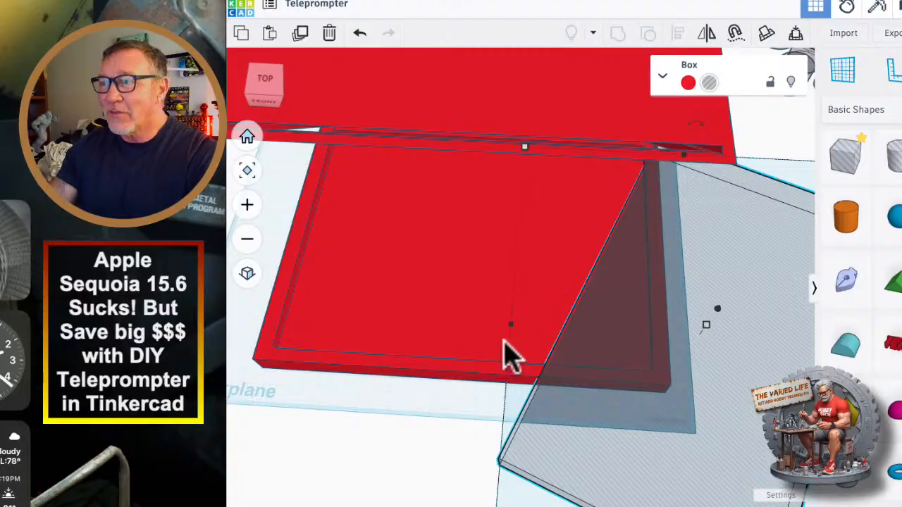
right_drag(507, 356, 464, 389)
drag(287, 359, 167, 412)
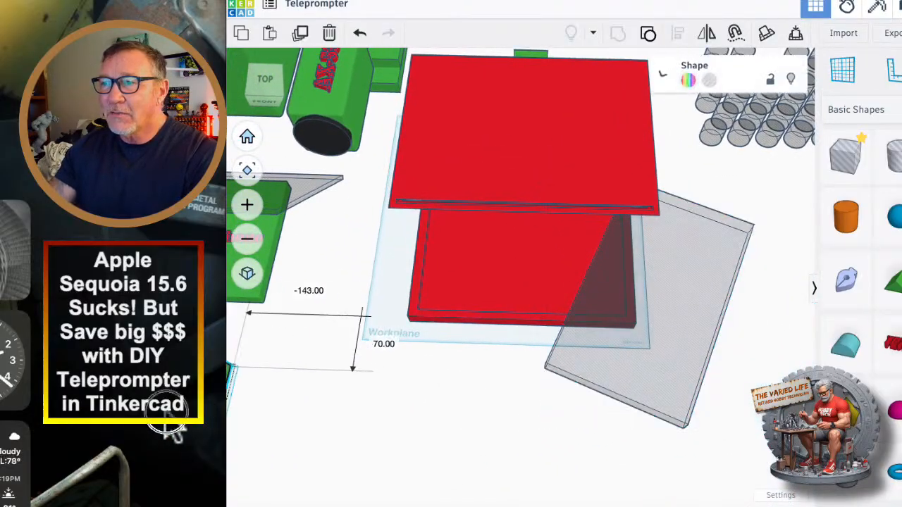
middle_drag(320, 399, 549, 425)
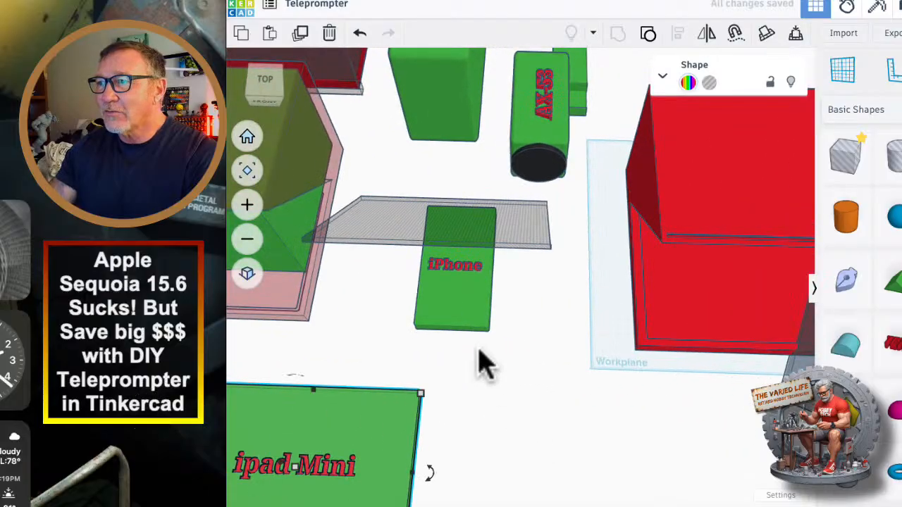
drag(474, 345, 417, 214)
drag(458, 310, 241, 413)
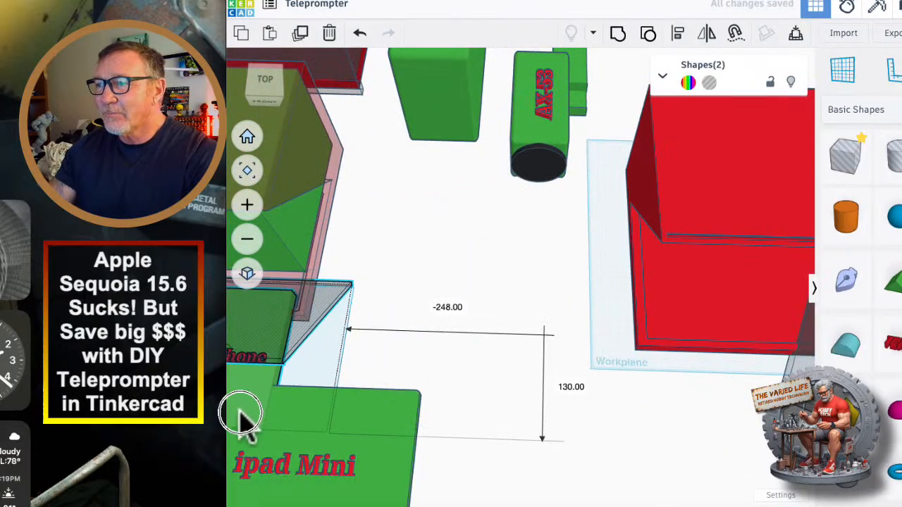
drag(381, 471, 270, 479)
Increase the angled hole box's height and lower it 13 mm so it passes through the full thickness of the tray.
middle_drag(563, 443, 364, 428)
right_drag(538, 453, 669, 296)
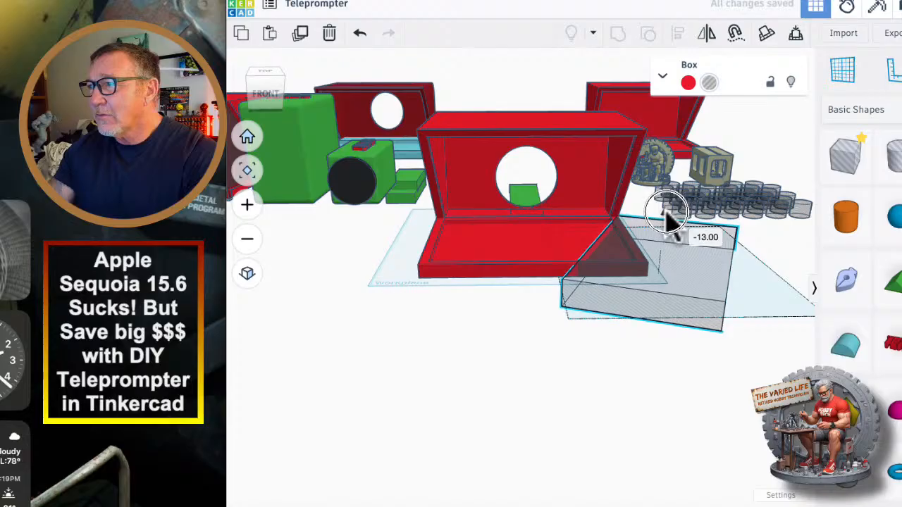
right_drag(705, 247, 556, 331)
Nudge the angled hole box in small increments until its rear corner lines up with the joint between tray and housing side wall.
scroll(613, 338, up, 6)
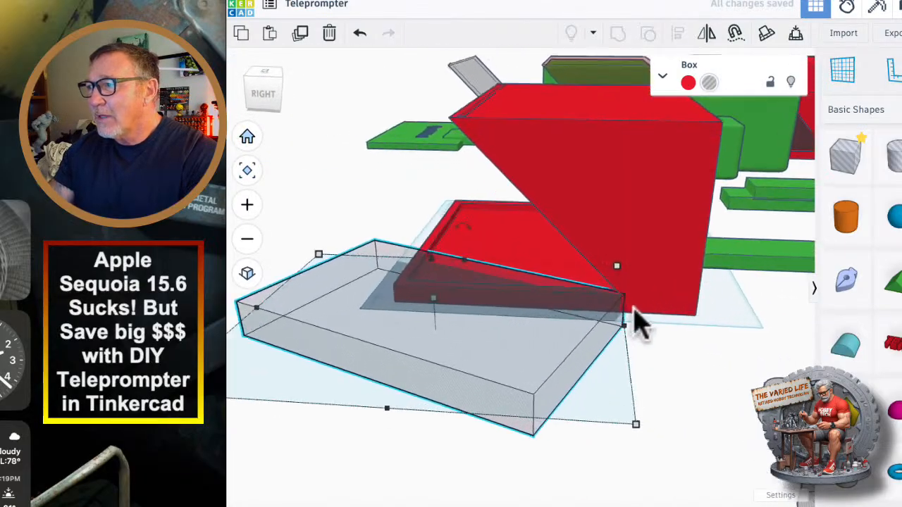
scroll(605, 342, down, 5)
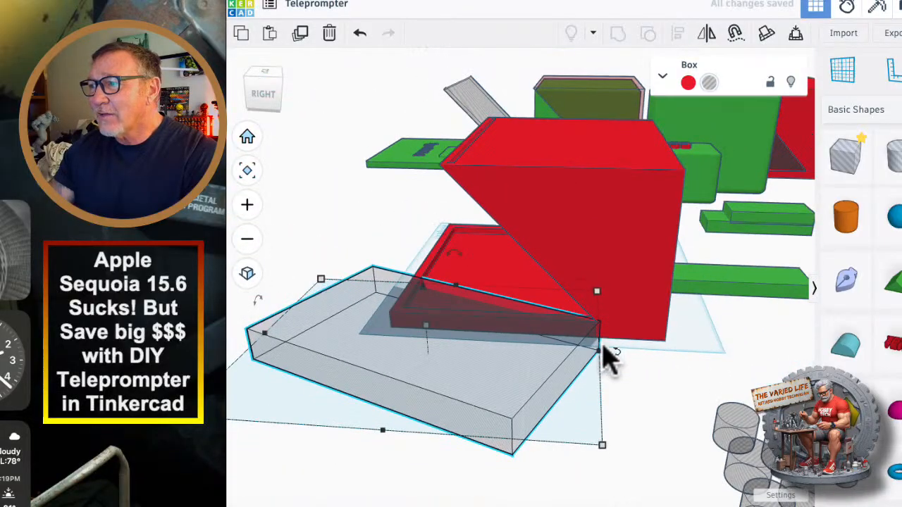
scroll(603, 346, up, 7)
right_drag(600, 345, 589, 363)
scroll(594, 293, up, 8)
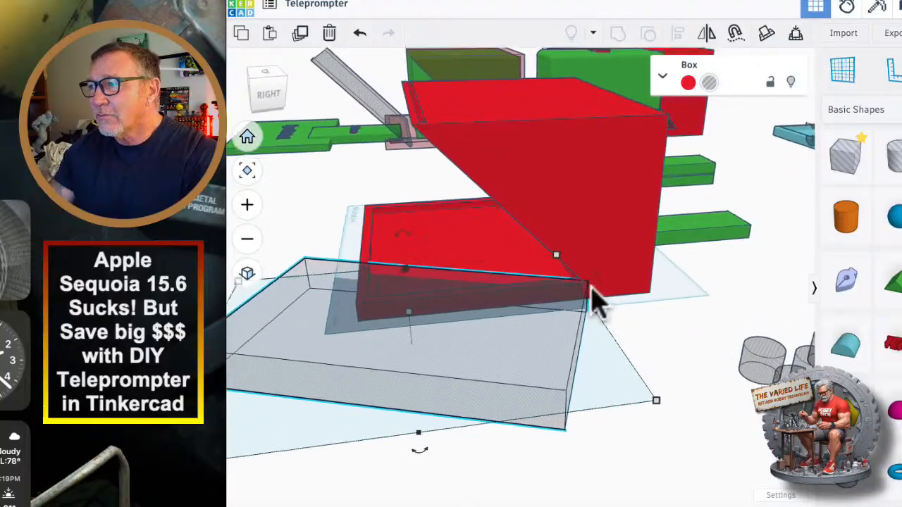
scroll(594, 309, up, 3)
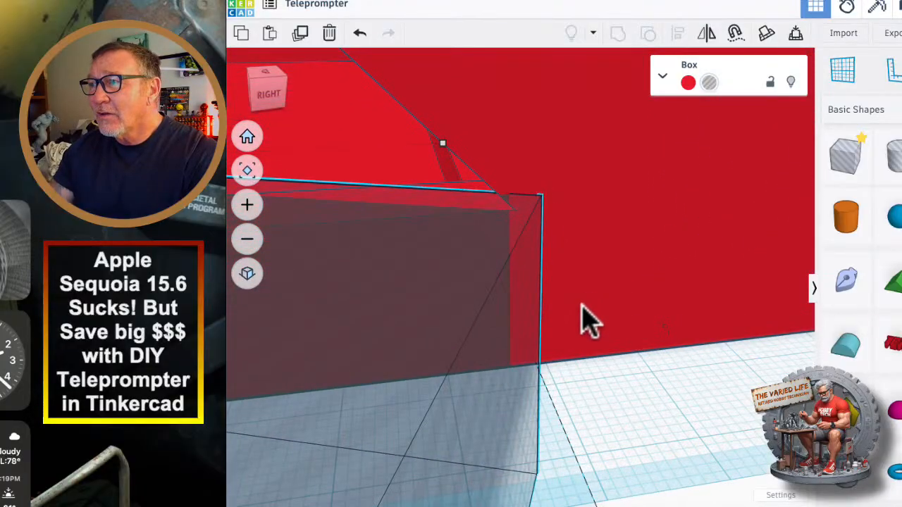
scroll(612, 330, up, 1)
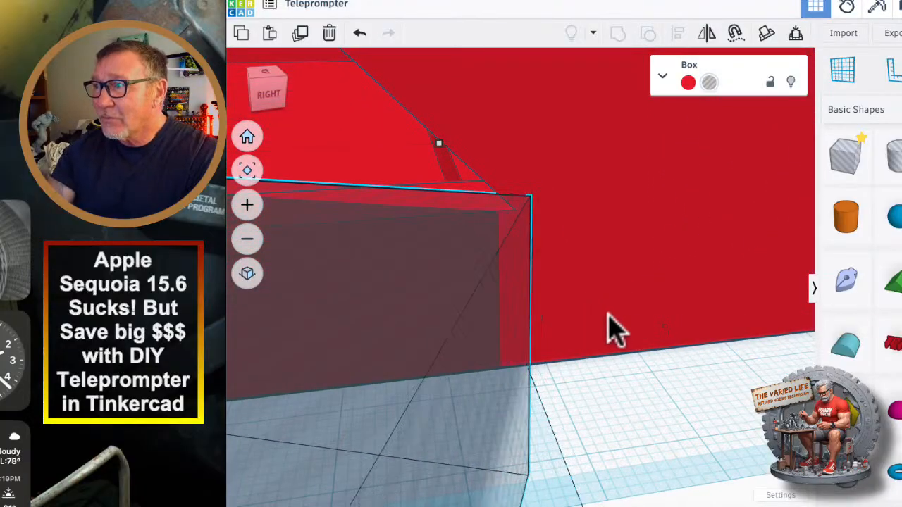
scroll(614, 330, up, 1)
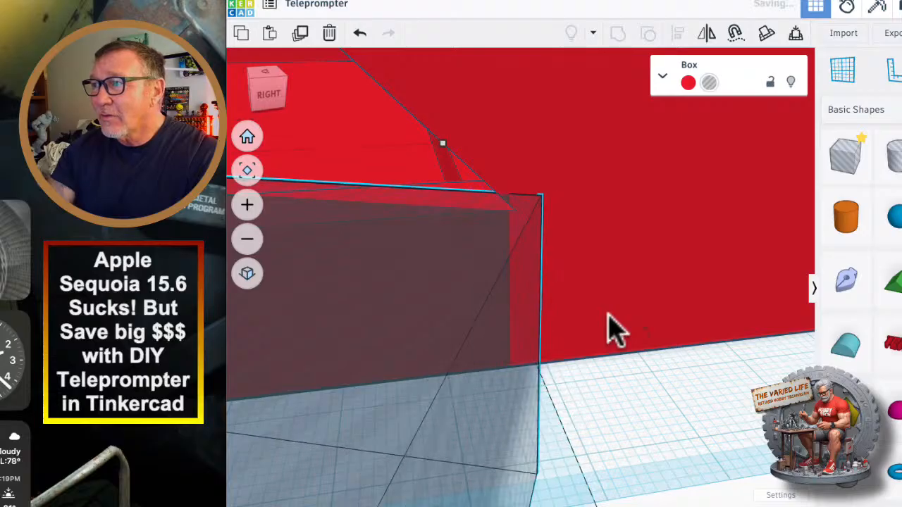
scroll(611, 330, up, 1)
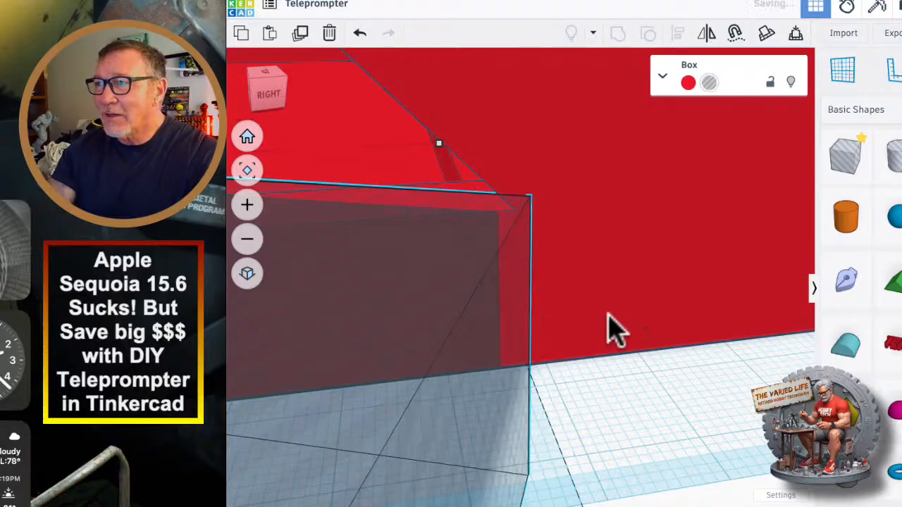
scroll(611, 330, down, 8)
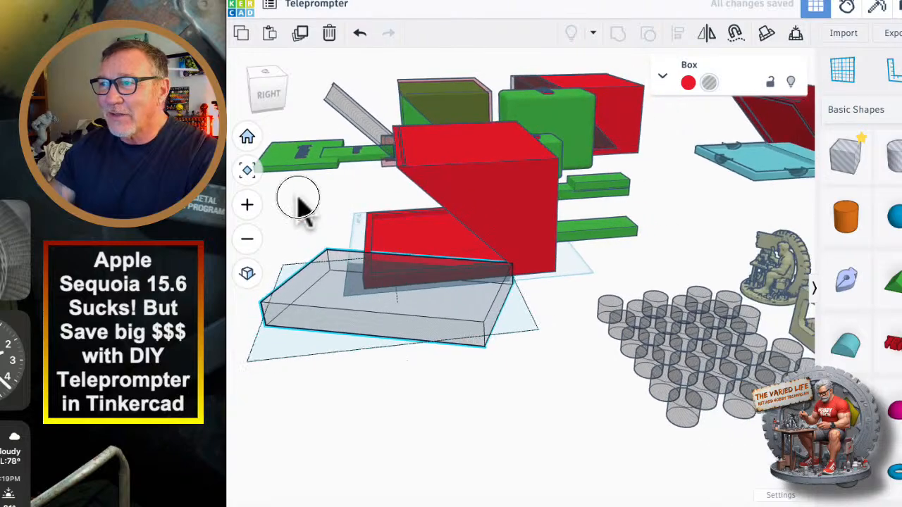
Duplicate the angled hole box and move the copy across to the opposite side of the tray.
right_drag(300, 204, 451, 374)
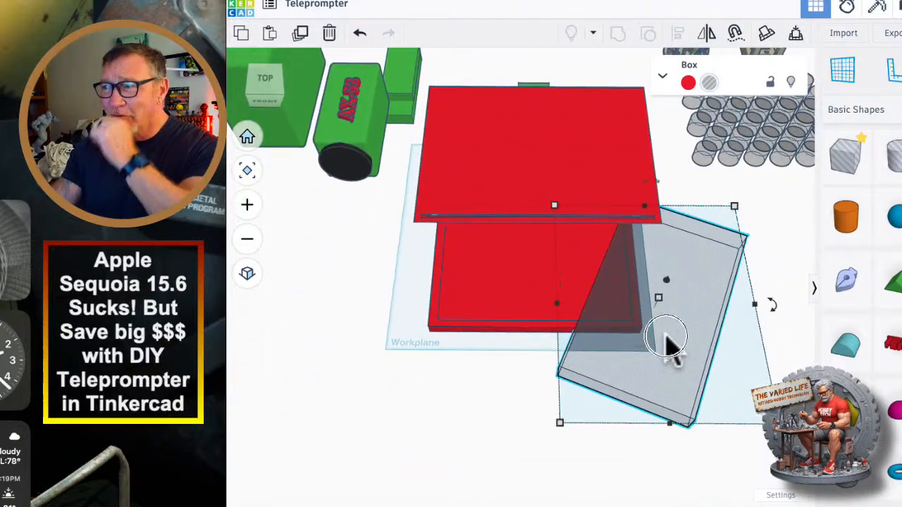
click(302, 34)
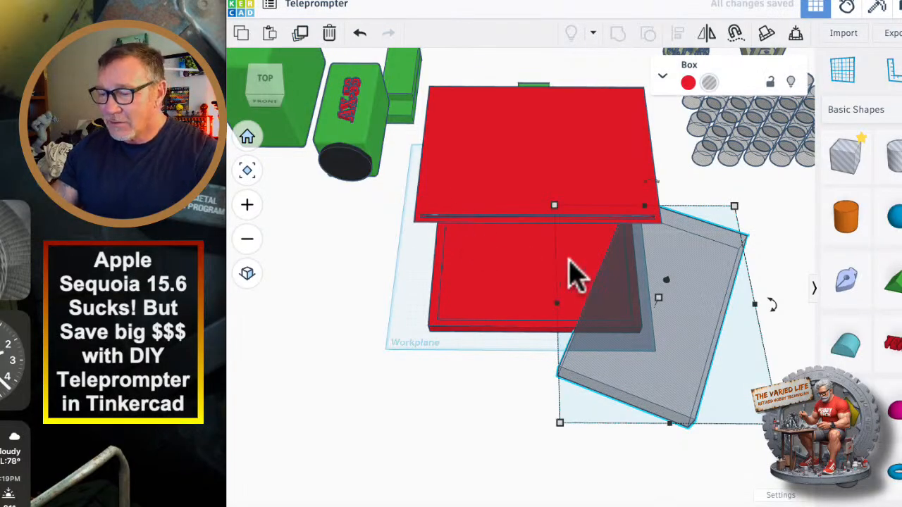
key(Left)
key(Left)
key(Left)
key(Left)
key(Left)
key(Left)
key(Left)
key(Left)
key(Left)
key(Left)
key(Left)
key(Left)
key(Left)
key(Left)
key(Left)
key(Left)
key(Left)
key(Left)
key(Left)
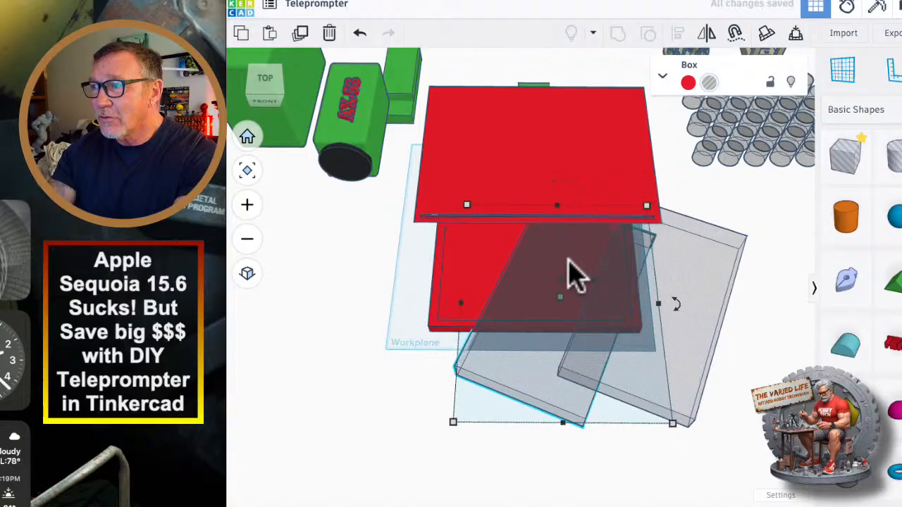
key(Left)
key(Left)
key(Left)
key(Left)
key(Left)
key(Left)
key(Left)
key(Left)
key(Left)
key(Left)
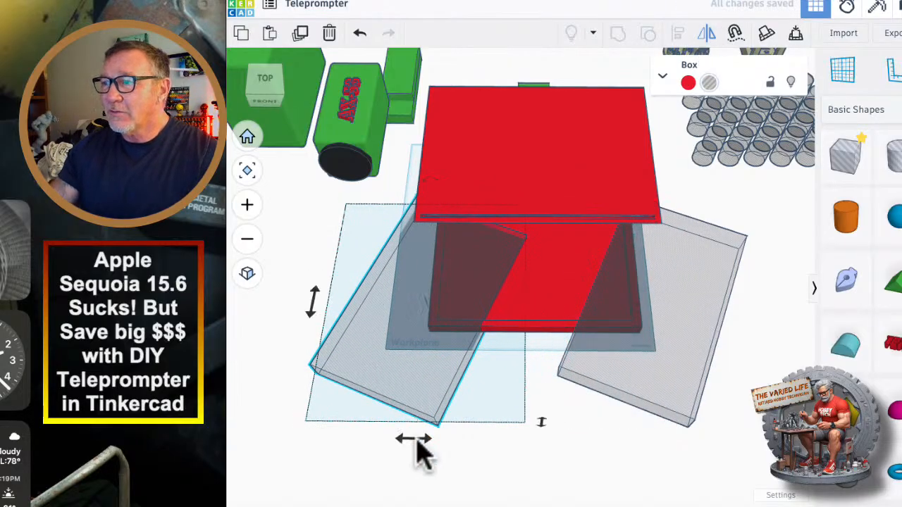
Mirror the copied hole box horizontally and align its rear corner with the joint between tray and opposite housing wall.
drag(418, 441, 448, 443)
right_drag(315, 429, 477, 382)
scroll(455, 299, up, 10)
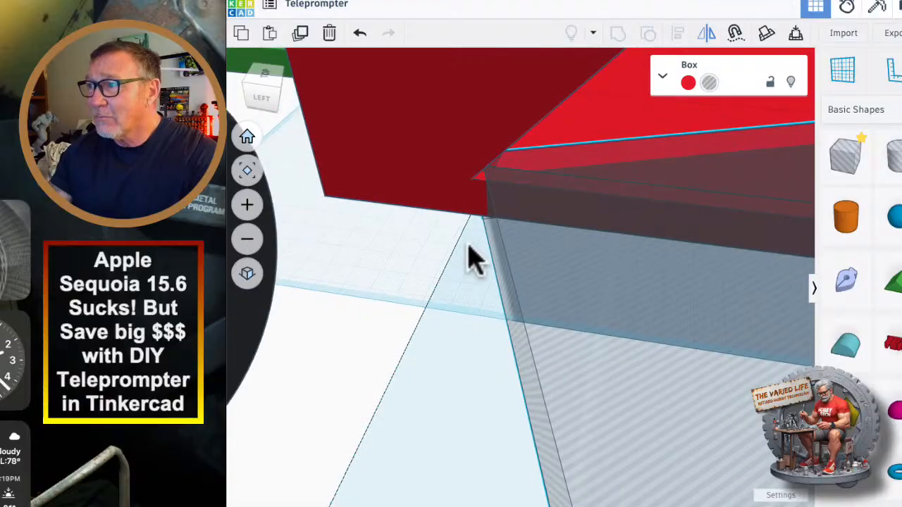
right_drag(475, 258, 345, 267)
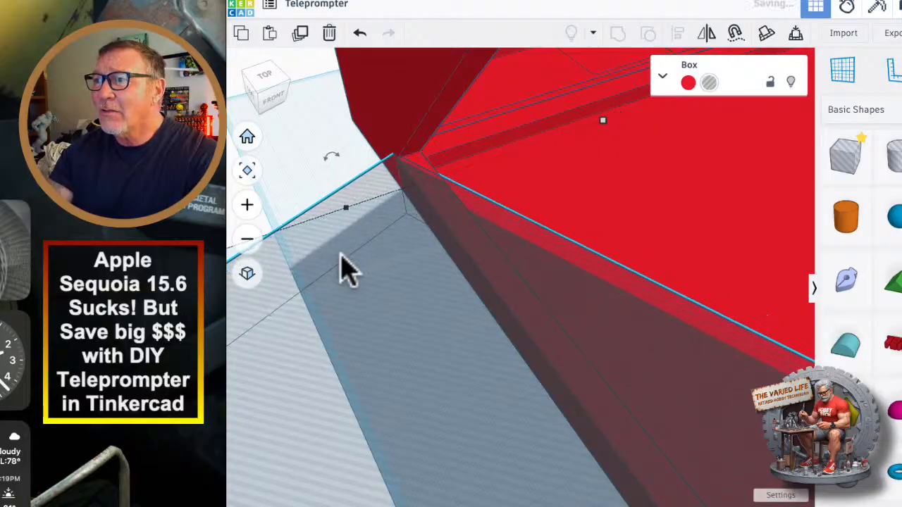
Group both angled hole boxes with the housing to cut the base tray into a tapered shape, and inspect the cut.
scroll(341, 254, down, 10)
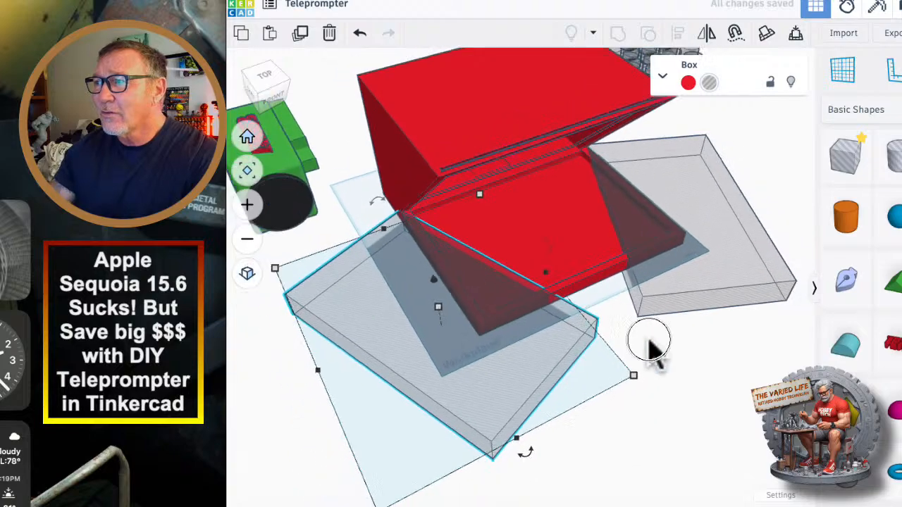
right_drag(649, 339, 543, 398)
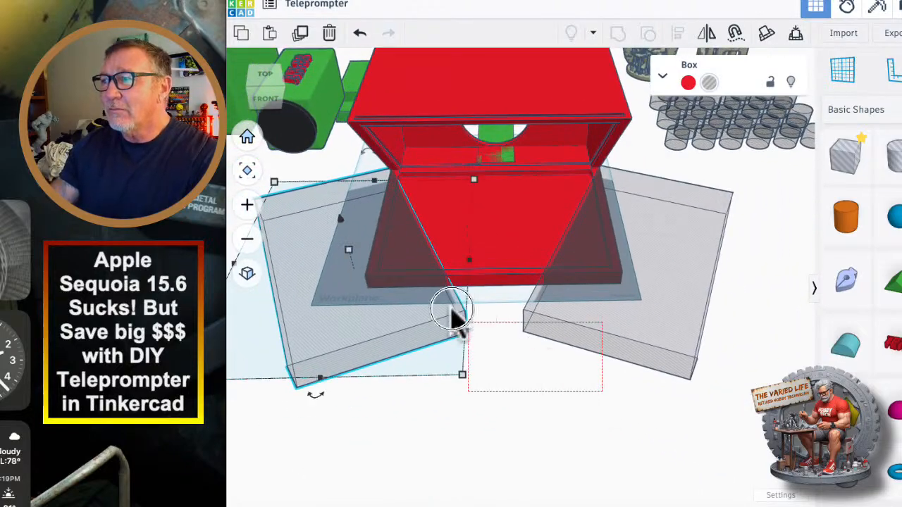
shift+click(399, 243)
click(618, 35)
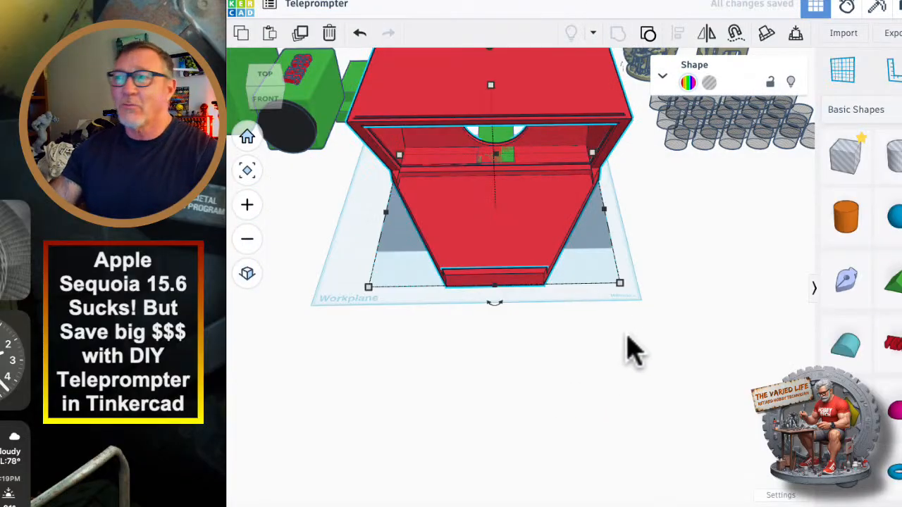
mouse_move(632, 350)
right_down()
mouse_move(590, 343)
mouse_move(573, 312)
mouse_move(648, 349)
right_up()
scroll(498, 212, up, 3)
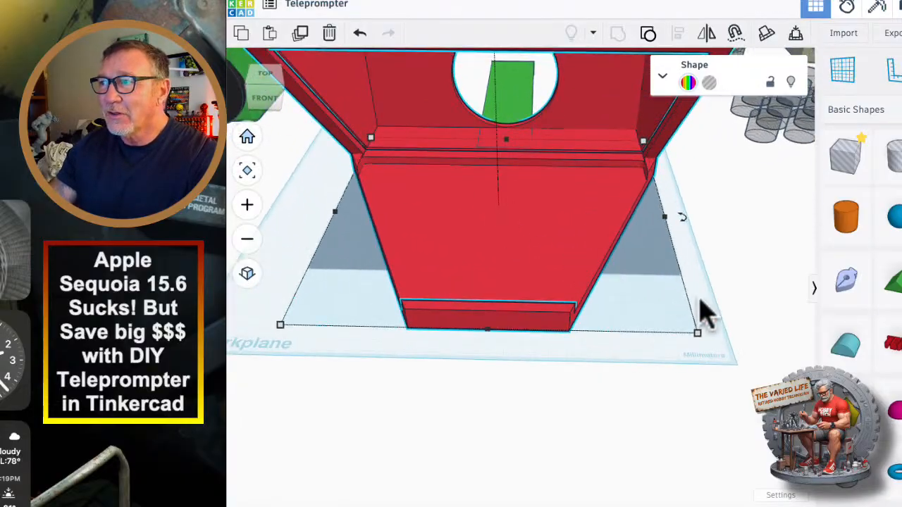
click(654, 430)
right_drag(648, 418, 652, 389)
scroll(525, 359, down, 5)
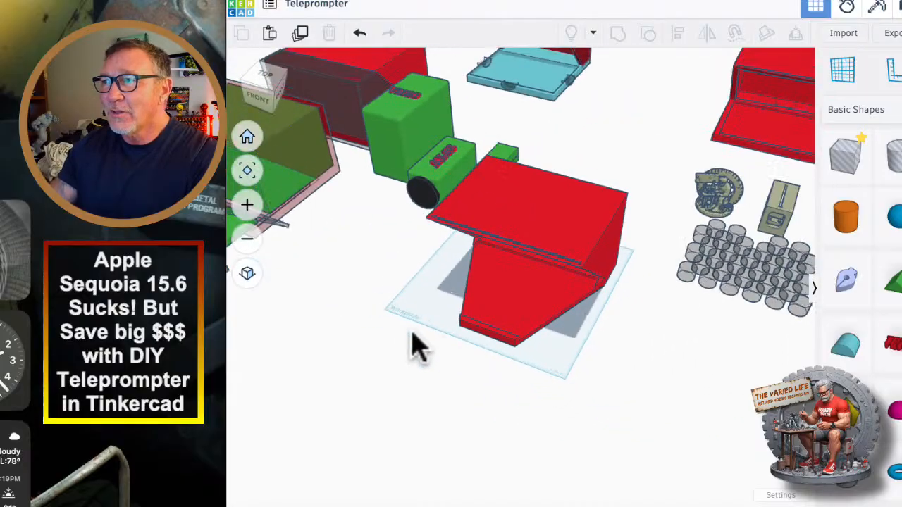
Place the iPhone model on the tapered tray behind its front lip and check how it rests there.
right_drag(412, 334, 461, 348)
drag(368, 254, 292, 102)
click(371, 292)
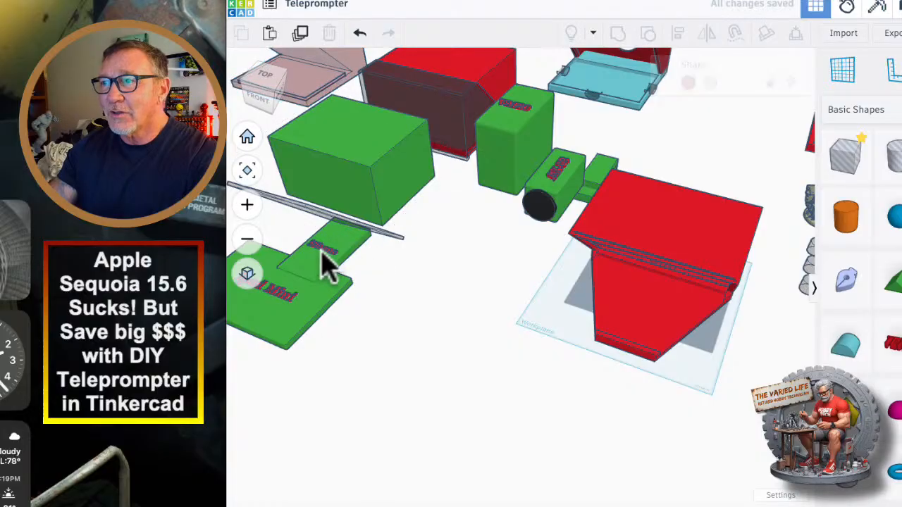
drag(321, 275, 641, 321)
right_drag(508, 377, 413, 374)
scroll(413, 381, up, 8)
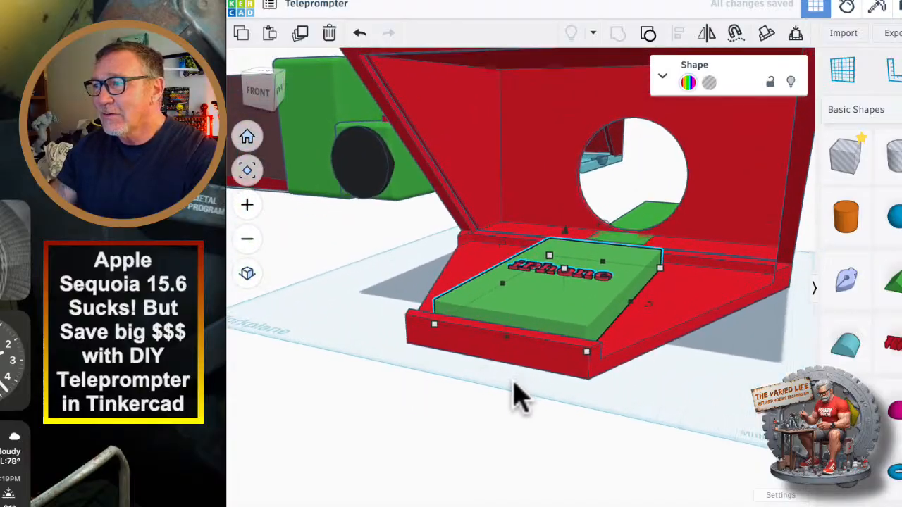
right_drag(500, 426, 594, 373)
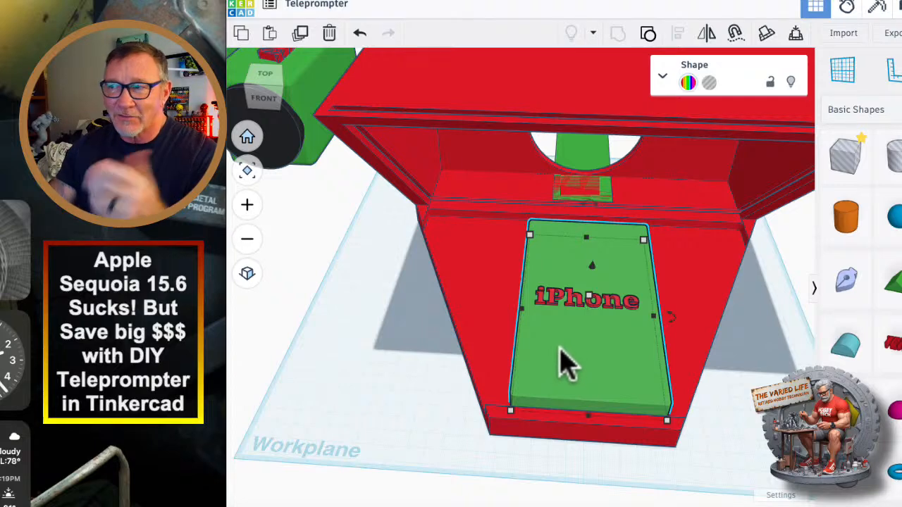
Move the iPhone model off the tray and place the iPad Mini model on the tray in its place.
drag(561, 346, 303, 338)
scroll(304, 338, down, 5)
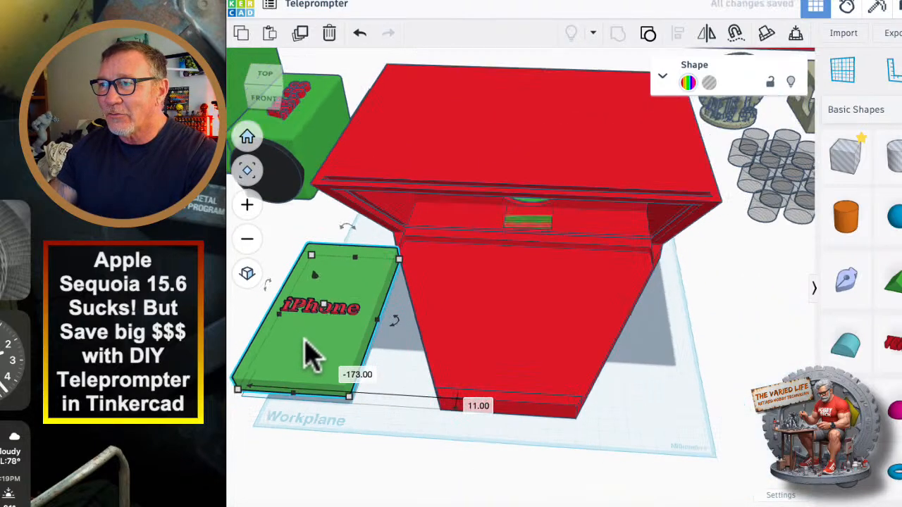
middle_drag(326, 391, 543, 312)
drag(543, 313, 373, 261)
drag(257, 373, 736, 271)
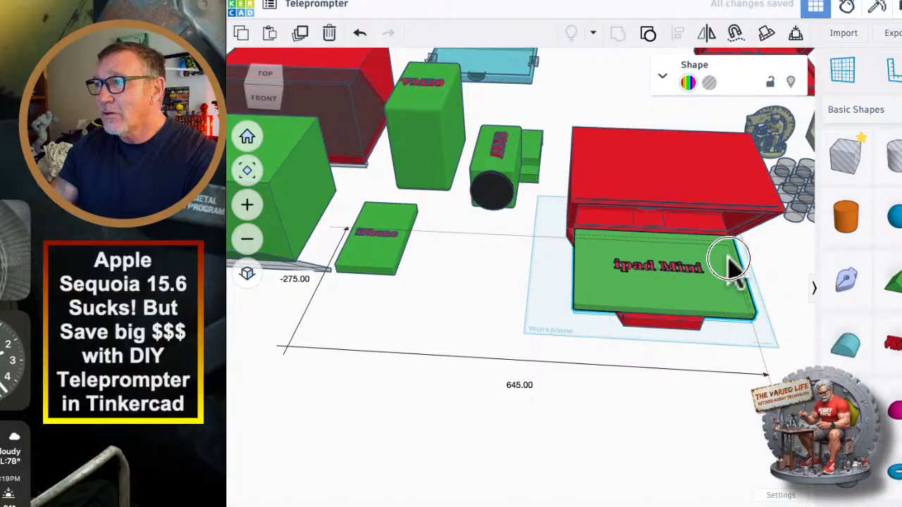
right_drag(733, 271, 413, 413)
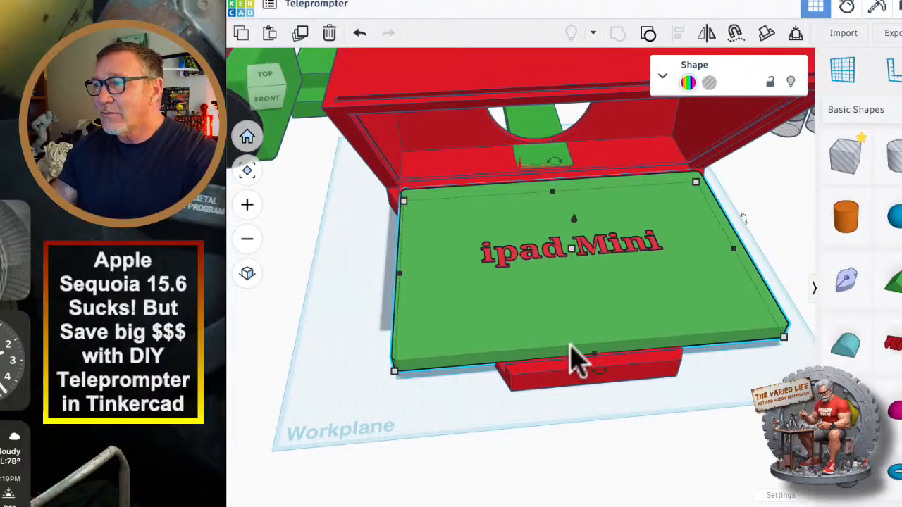
Adjust the iPad Mini model's position on the tray and raise it 1 mm, checking its rear corner against the recess.
right_drag(602, 386, 426, 360)
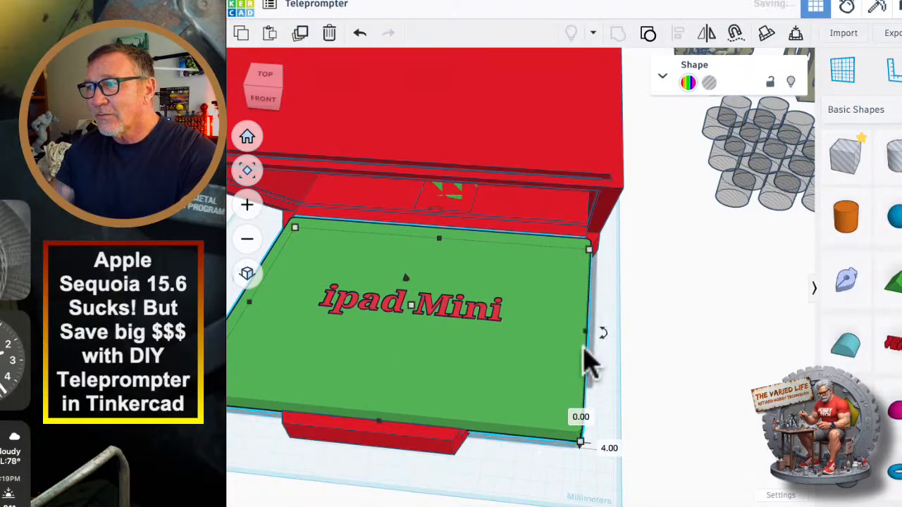
right_drag(588, 363, 412, 264)
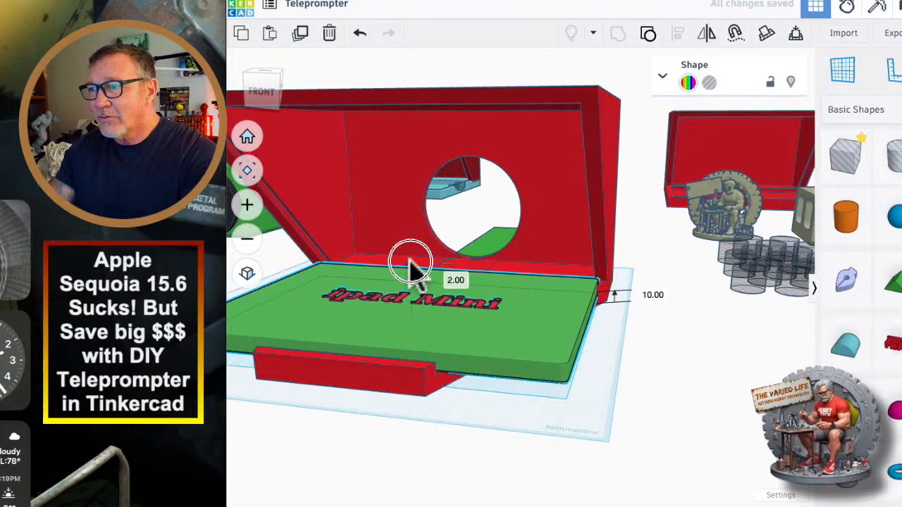
drag(411, 261, 410, 265)
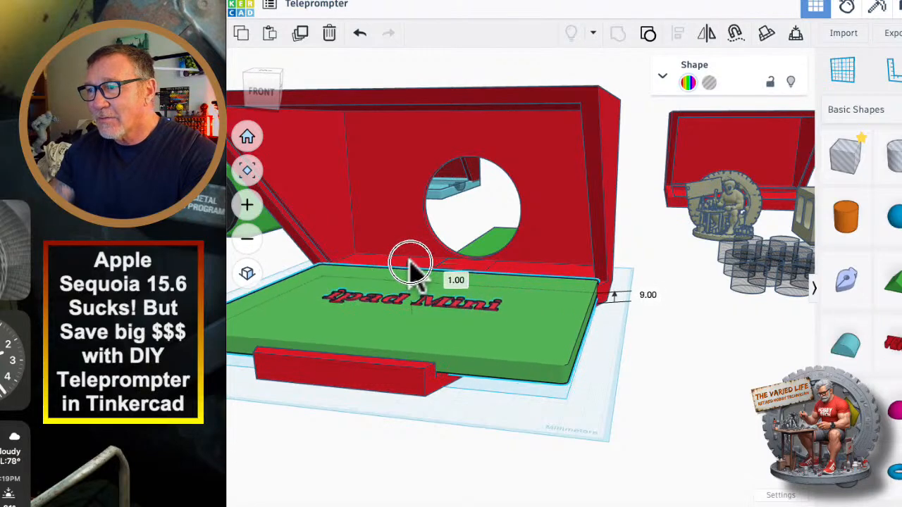
right_drag(413, 264, 437, 331)
scroll(432, 302, up, 5)
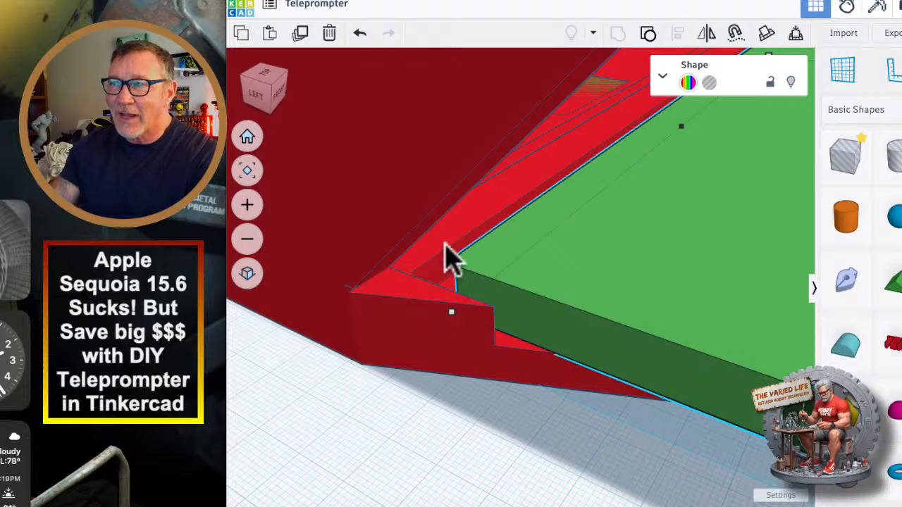
scroll(480, 400, down, 5)
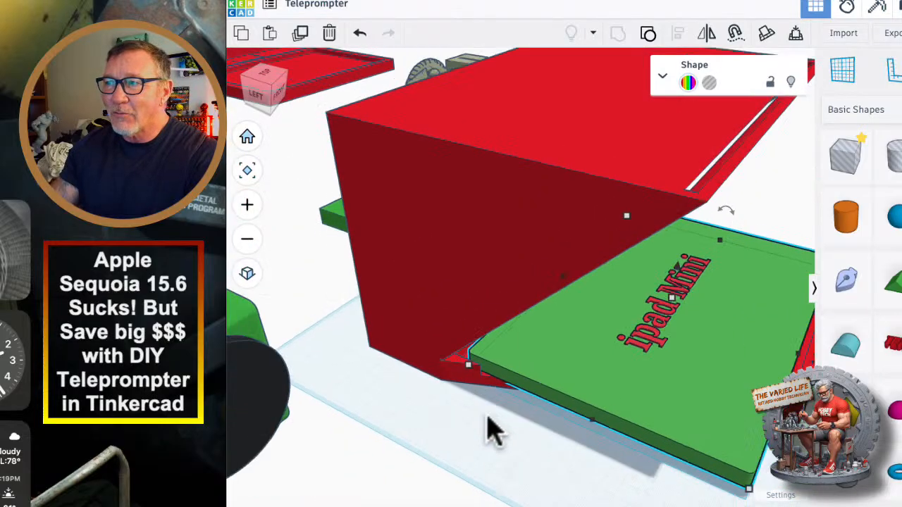
Nudge the iPad Mini model sideways into the tray recess and compare the fit at both rear corners.
right_drag(487, 414, 381, 422)
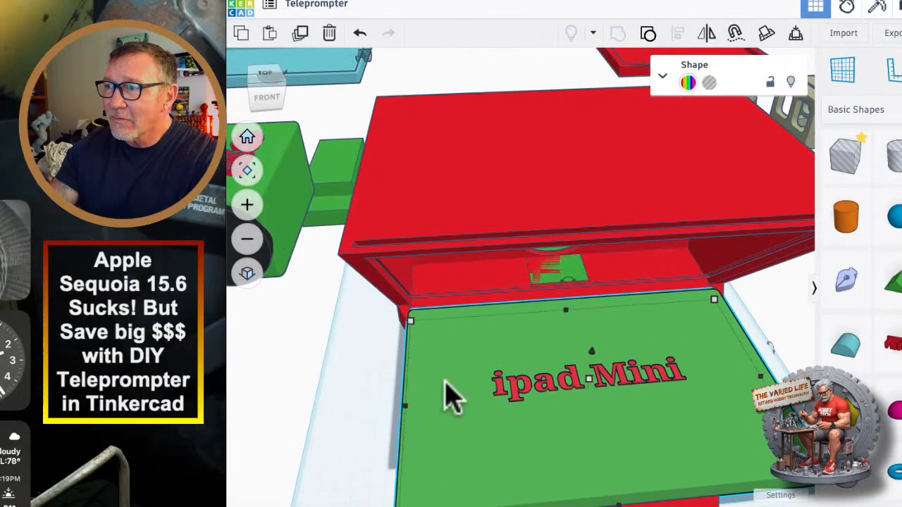
right_drag(296, 390, 376, 340)
scroll(428, 362, up, 5)
key(Right)
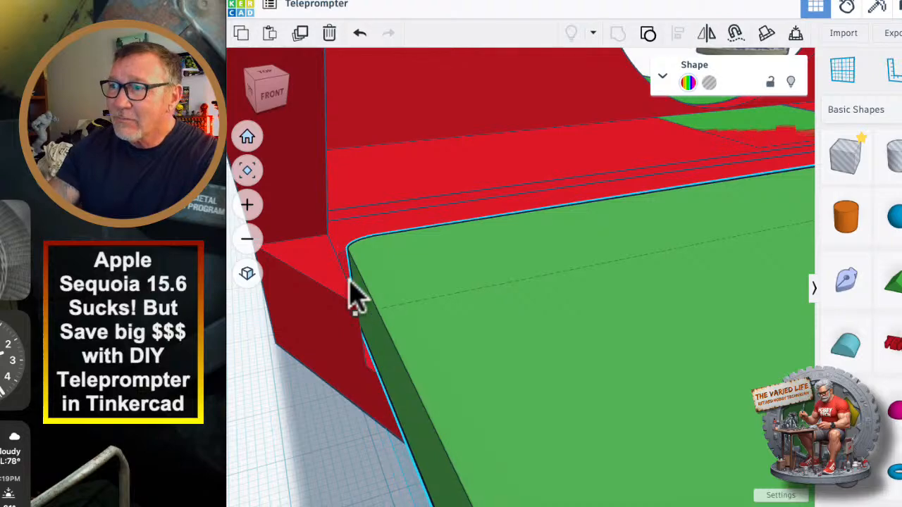
right_drag(427, 266, 486, 440)
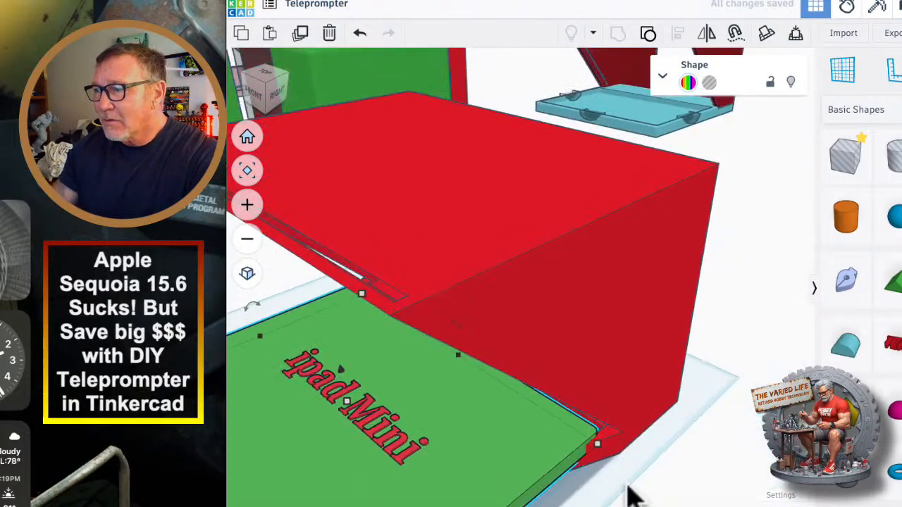
right_drag(631, 497, 604, 422)
scroll(578, 424, down, 5)
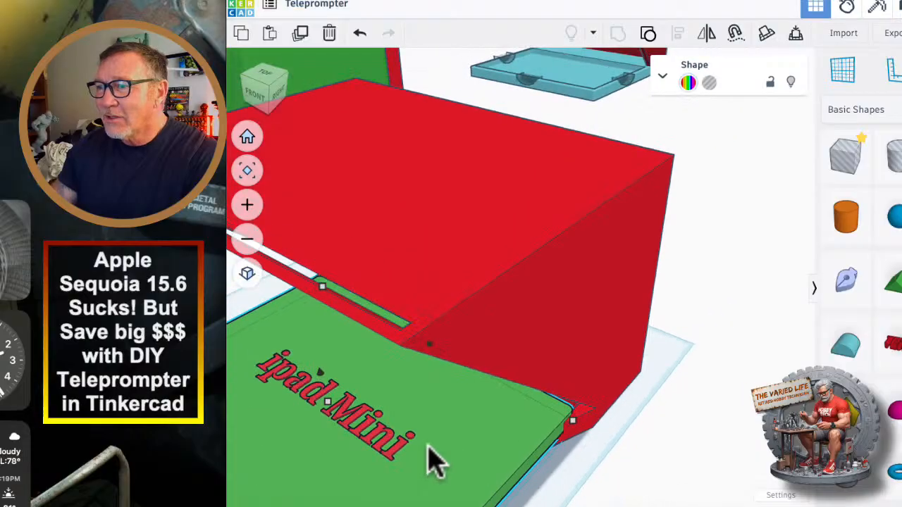
right_drag(594, 472, 714, 352)
Resize the iPad Mini model to 250 mm wide and 175 mm deep.
click(554, 439)
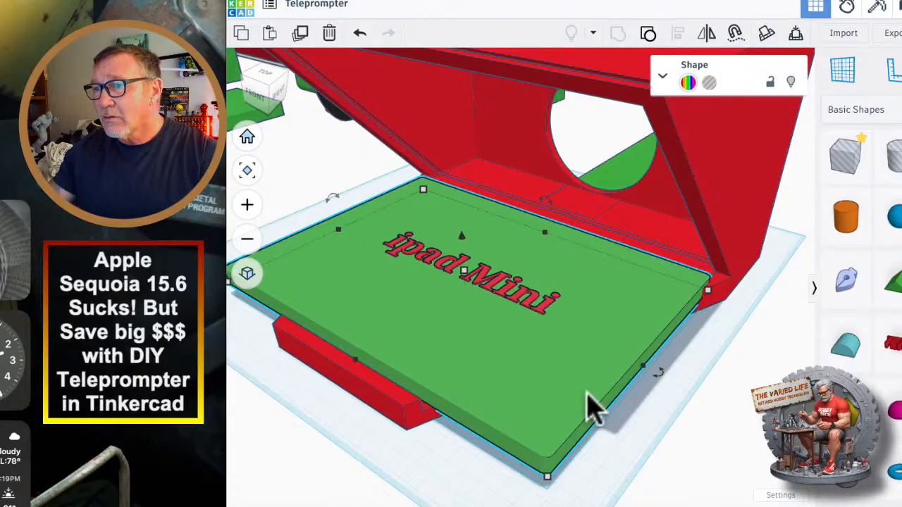
mouse_move(548, 477)
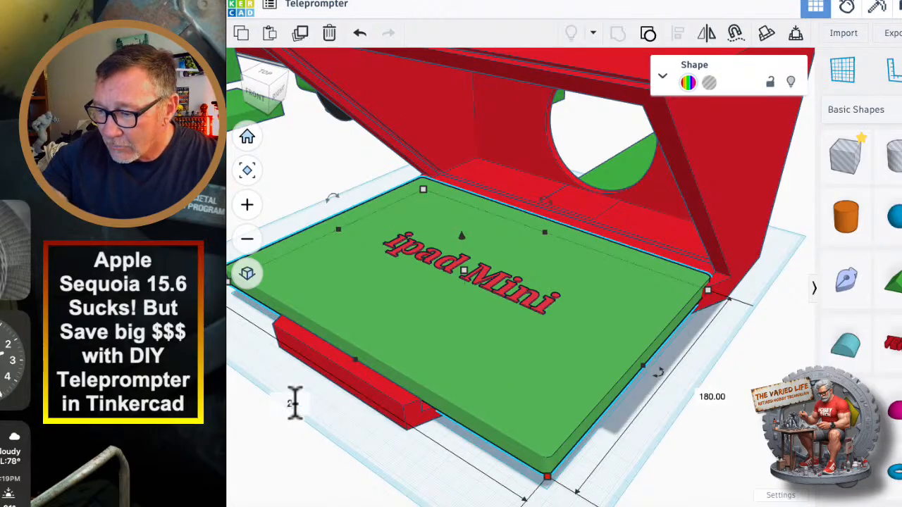
text(0)
key(Return)
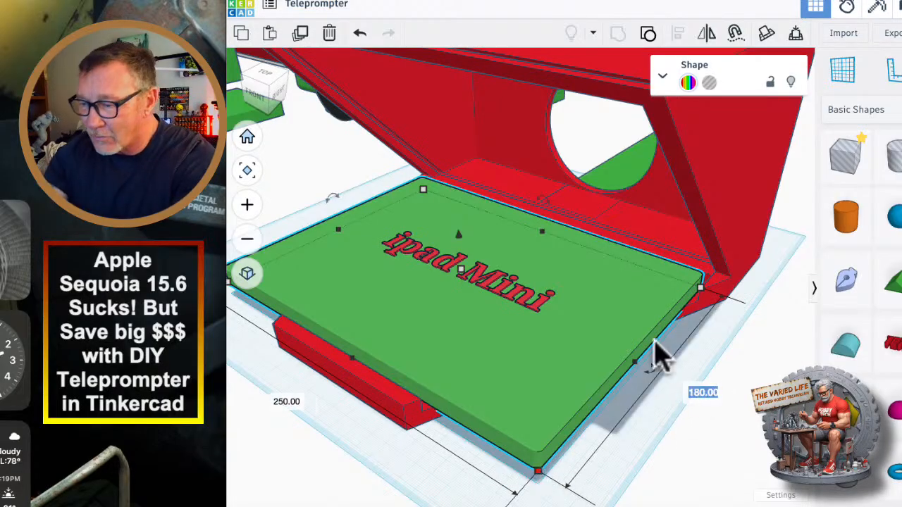
key(Return)
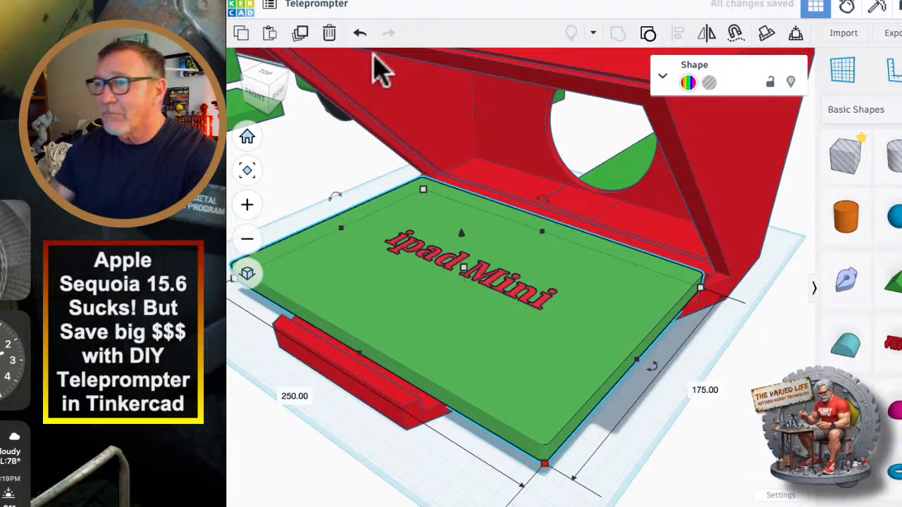
Shift the resized iPad Mini model slightly and check its rear corner against one side of the tray recess.
drag(442, 314, 439, 317)
right_drag(568, 370, 634, 370)
scroll(484, 318, up, 5)
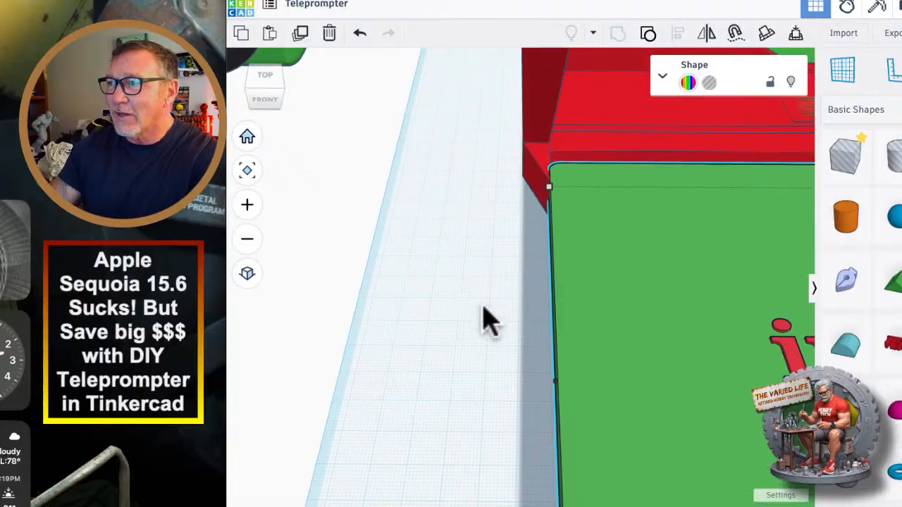
scroll(604, 155, up, 3)
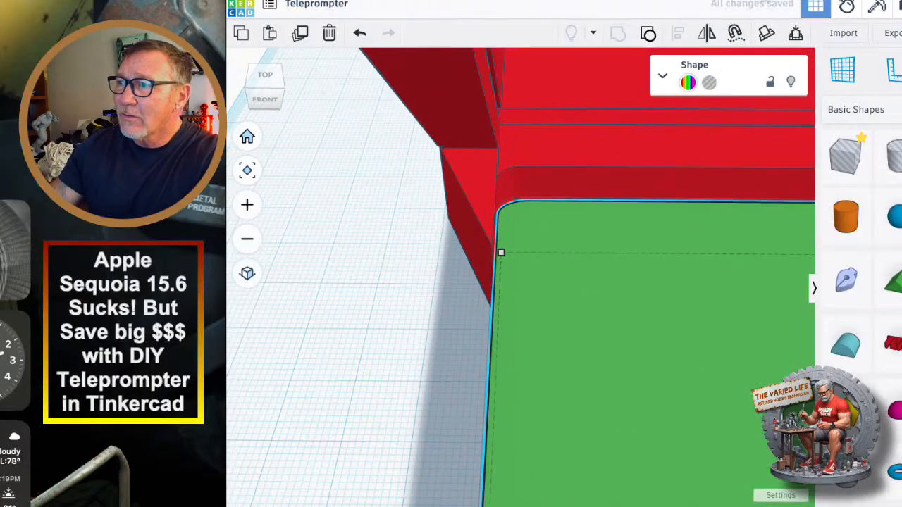
mouse_move(434, 314)
right_down()
mouse_move(459, 337)
mouse_move(443, 329)
right_up()
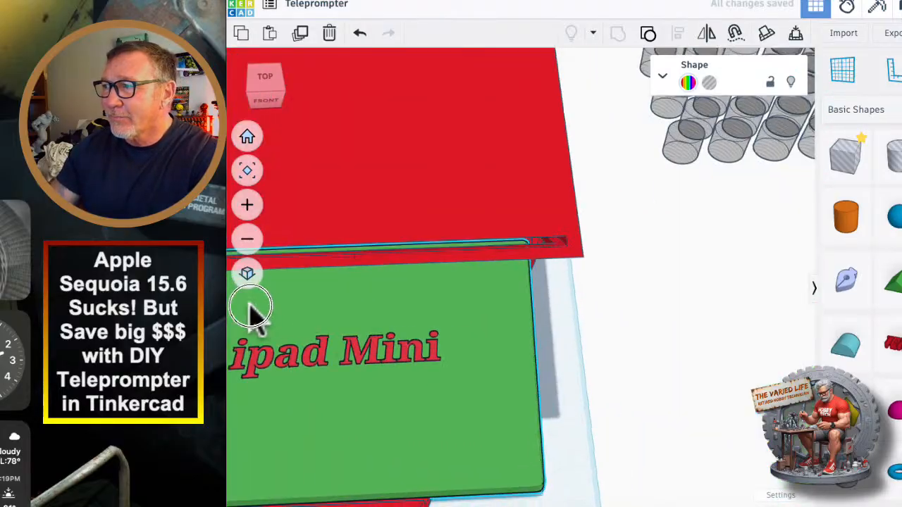
Nudge the iPad Mini model sideways within the recess to even out its side gaps, and check its fit on the tapered tray.
right_drag(704, 338, 629, 308)
scroll(461, 302, up, 6)
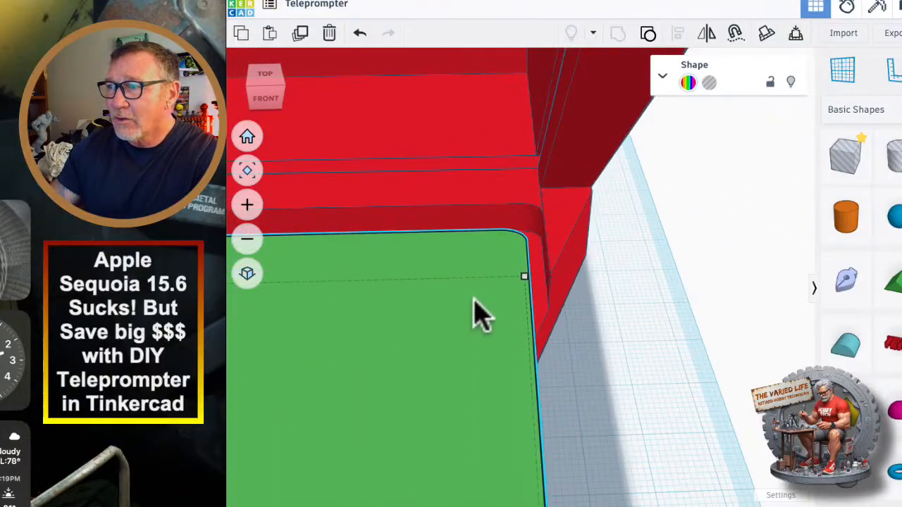
right_drag(610, 356, 706, 312)
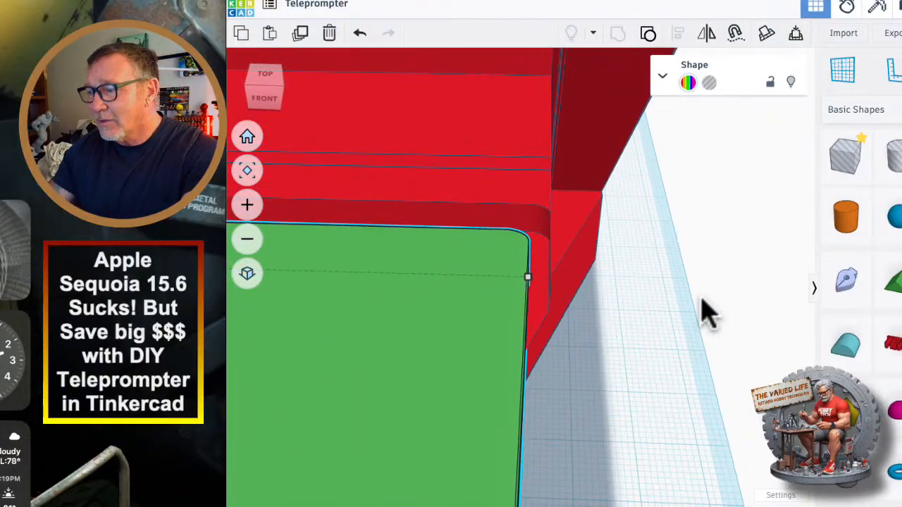
key(Right)
key(Right)
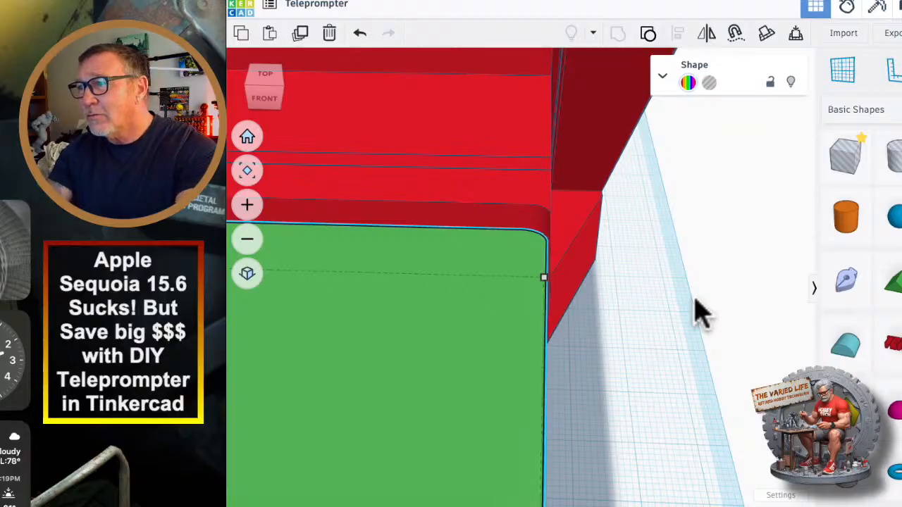
key(Left)
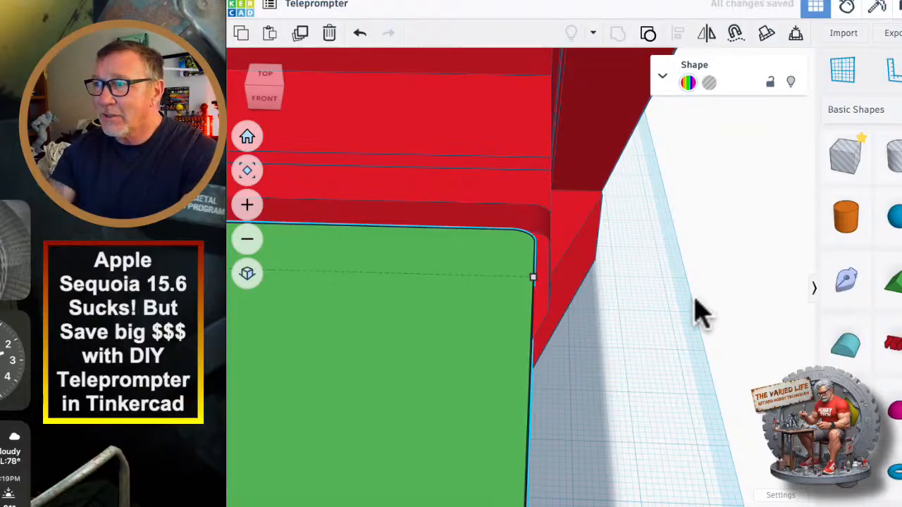
scroll(697, 314, down, 10)
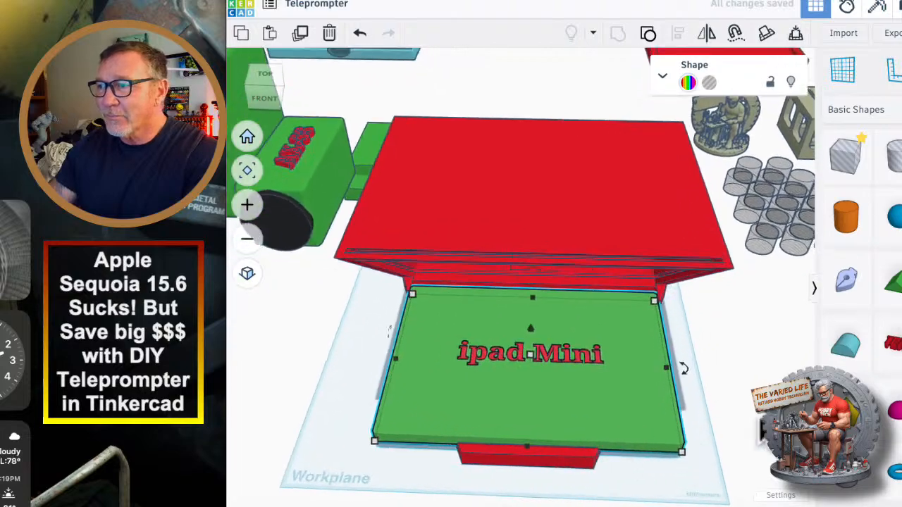
right_drag(759, 419, 599, 370)
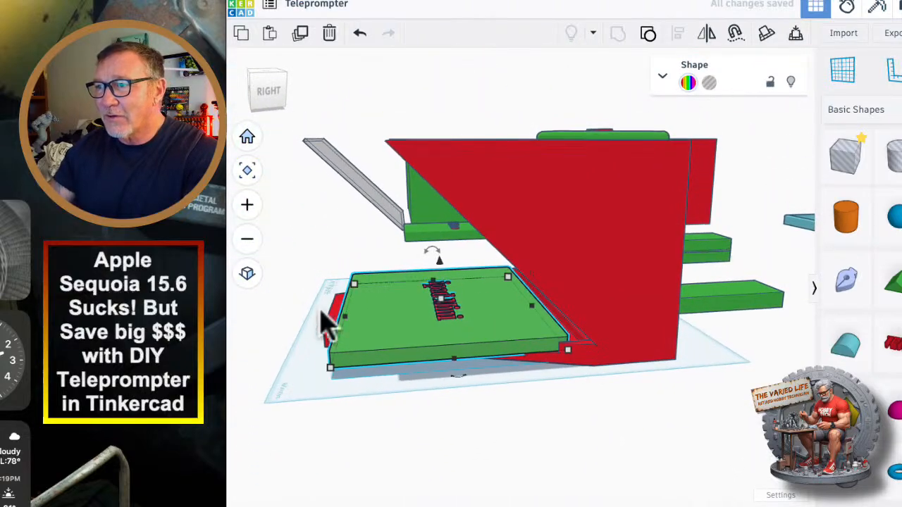
scroll(331, 324, up, 5)
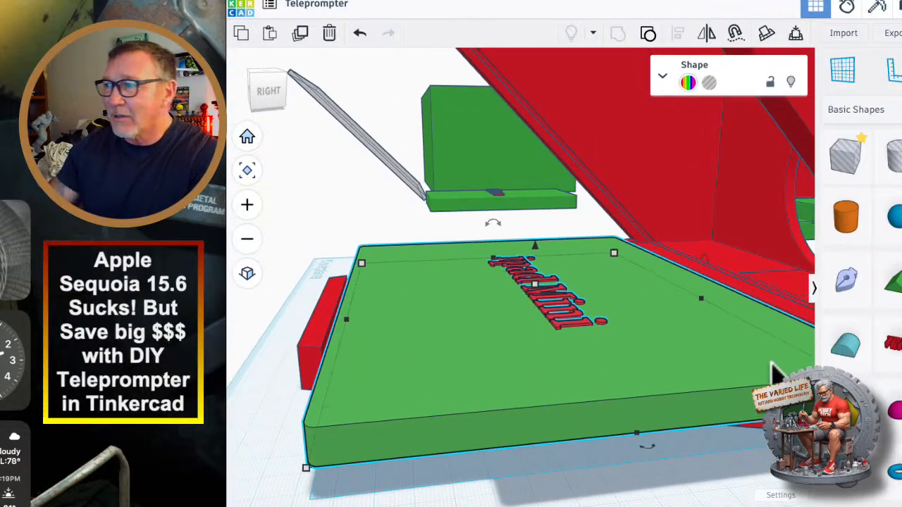
right_drag(760, 477, 807, 451)
scroll(617, 441, down, 5)
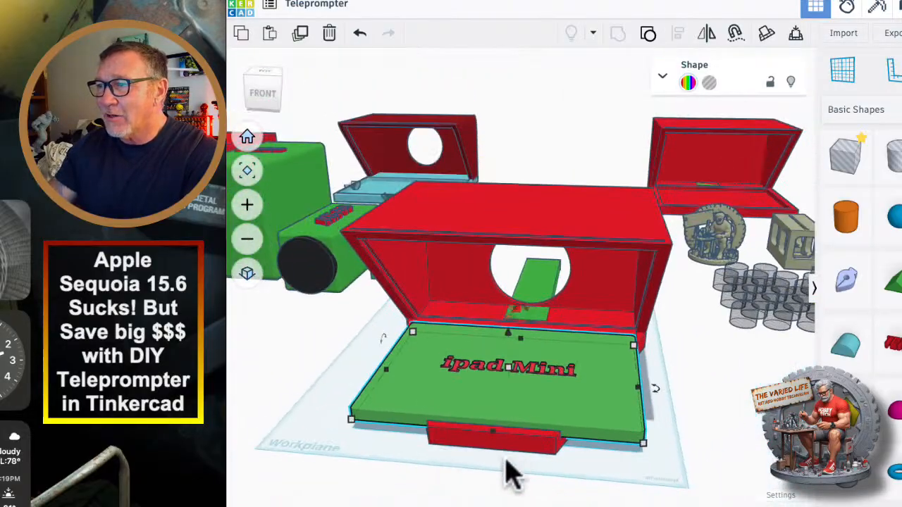
right_drag(505, 456, 557, 451)
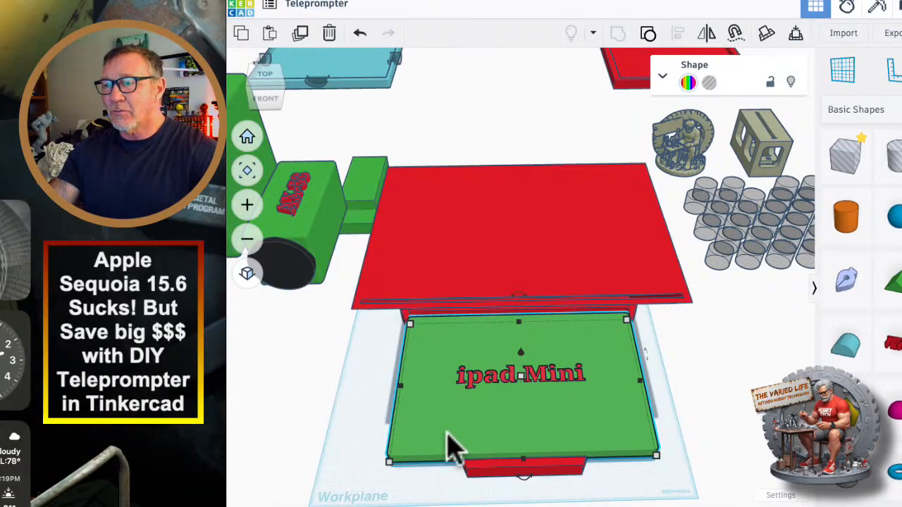
Move the iPad Mini model off the tray beside the housing and shift the iPhone model clear of it.
middle_drag(386, 375, 525, 360)
drag(650, 381, 244, 481)
middle_drag(385, 341, 512, 304)
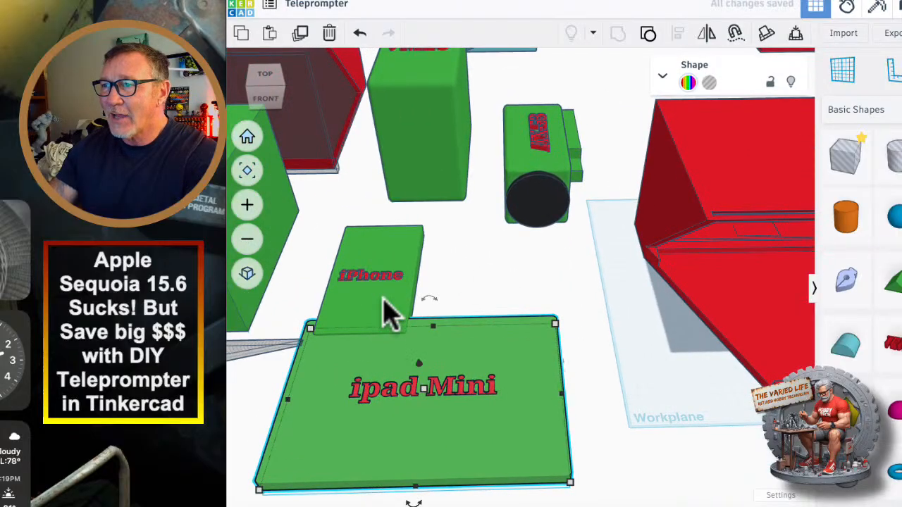
drag(386, 313, 349, 284)
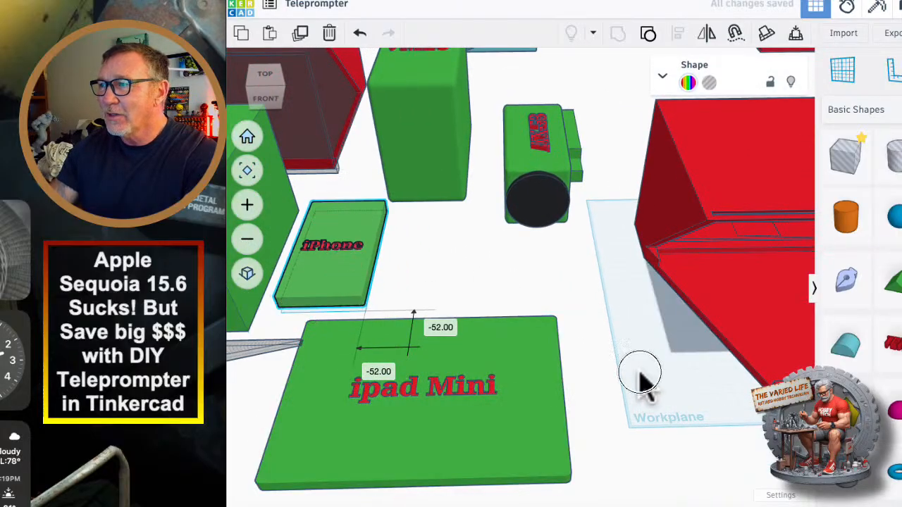
Examine the housing's tapered base from the side and from underneath.
right_drag(640, 380, 574, 384)
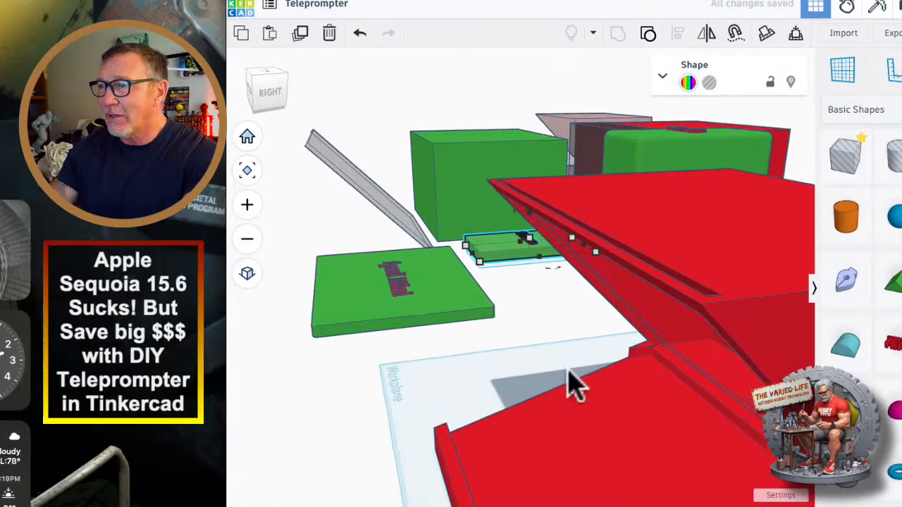
scroll(461, 416, down, 8)
right_drag(644, 453, 620, 363)
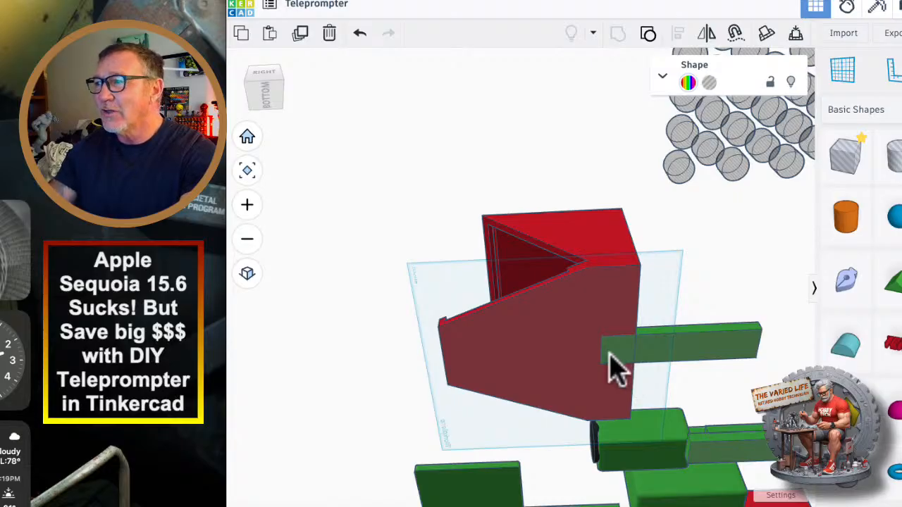
Examine the housing's tapered tray and front opening from underneath, from above and from the front.
scroll(610, 358, up, 4)
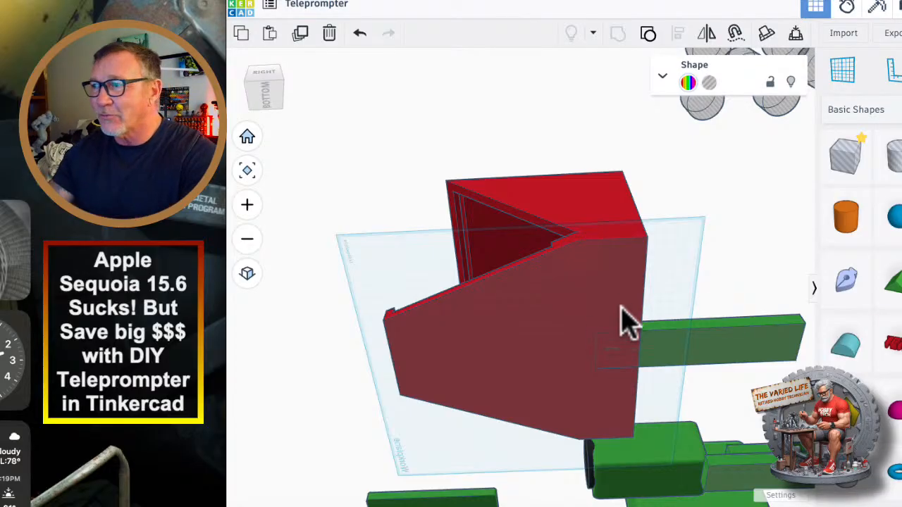
scroll(621, 310, down, 2)
right_drag(338, 391, 553, 506)
right_drag(598, 354, 564, 371)
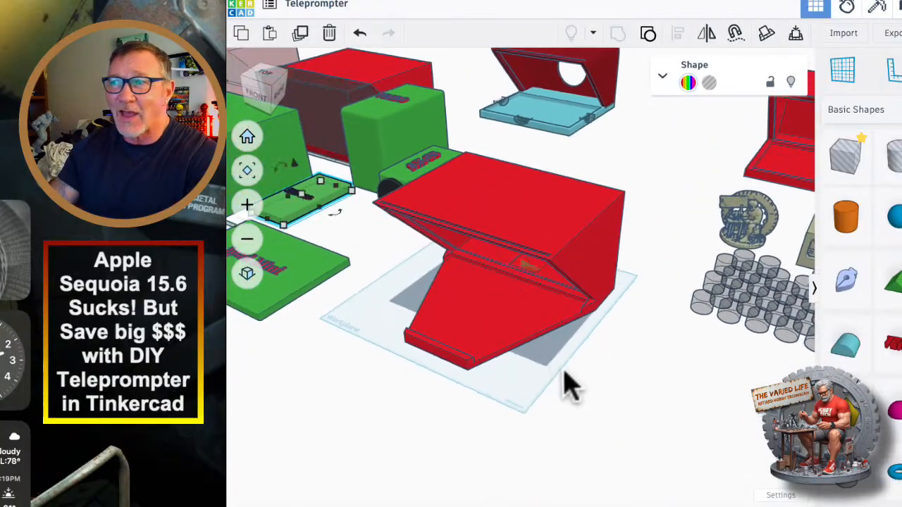
scroll(543, 346, up, 6)
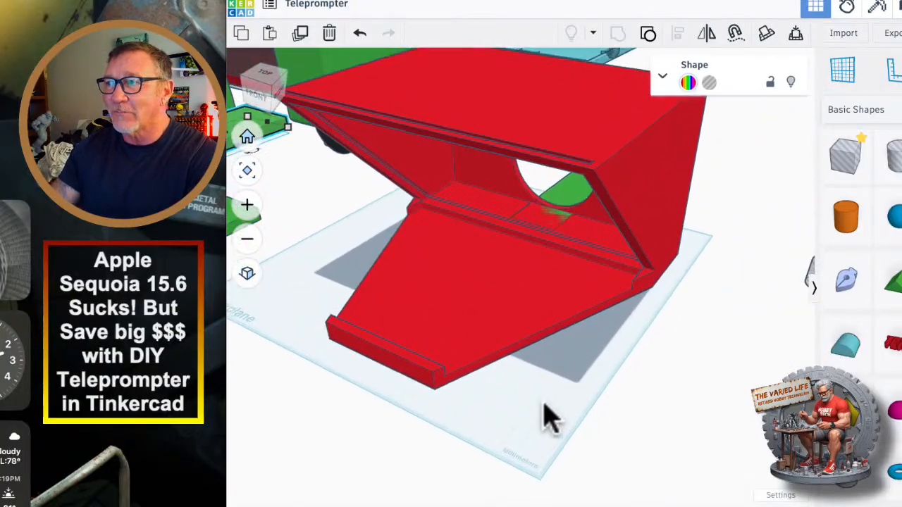
scroll(543, 409, down, 3)
right_drag(534, 407, 592, 413)
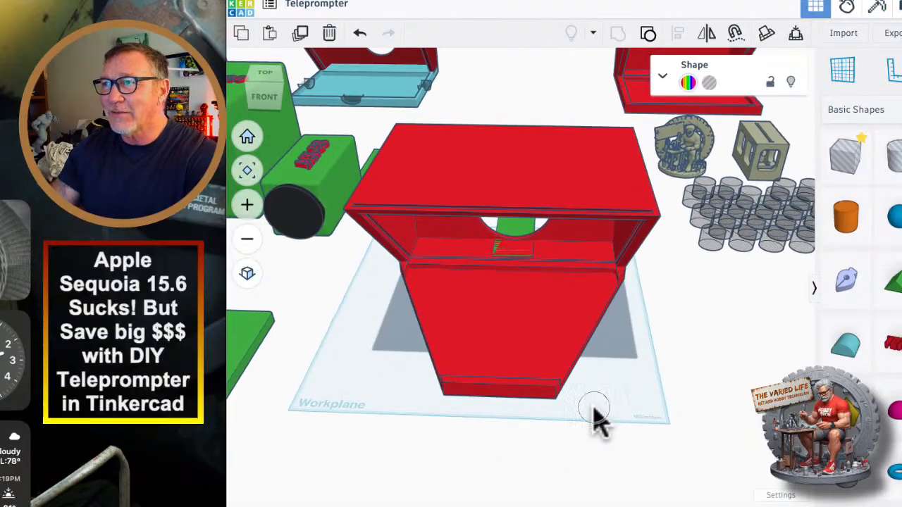
Duplicate the hole-cylinder array, place the copy beside the tapered tray and ungroup it into separate rows.
drag(719, 238, 665, 459)
click(301, 33)
scroll(620, 472, down, 2)
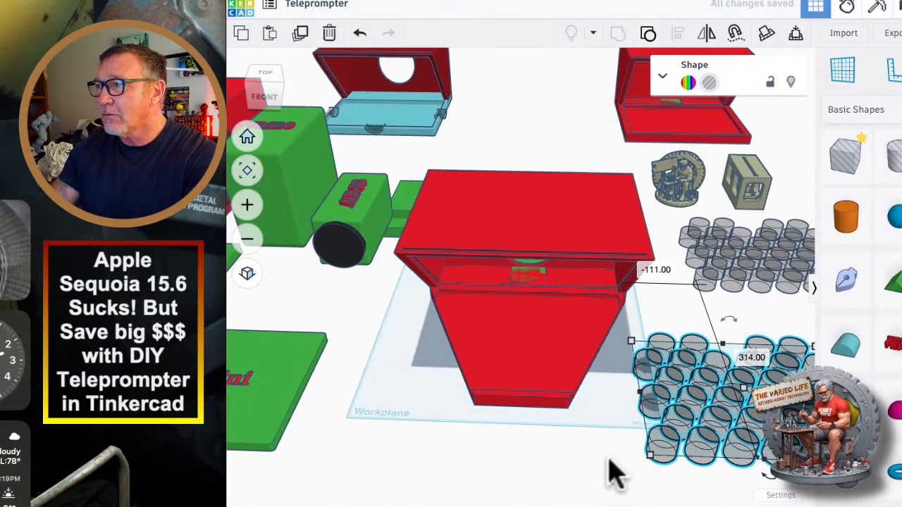
click(647, 35)
middle_drag(601, 445, 524, 461)
click(515, 419)
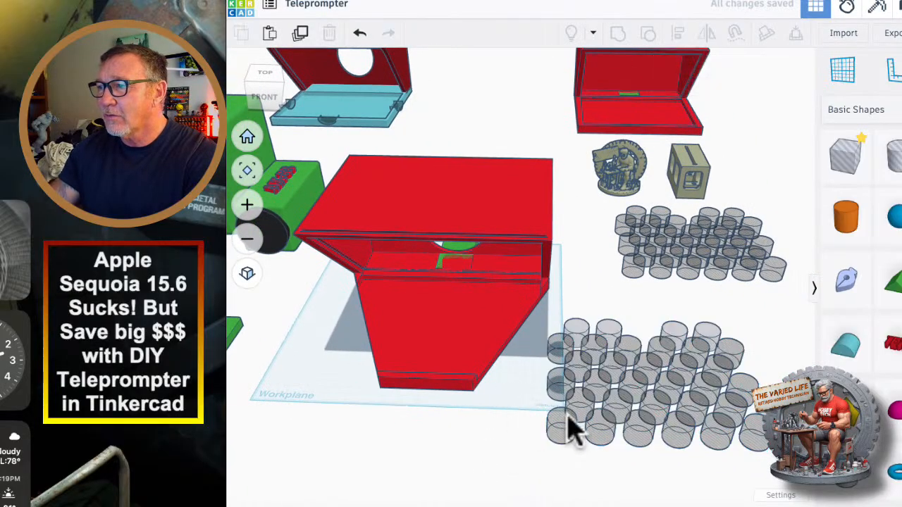
Move the front row of six hole cylinders onto the tray's narrow end and ungroup it.
click(572, 431)
drag(613, 444, 430, 373)
click(647, 33)
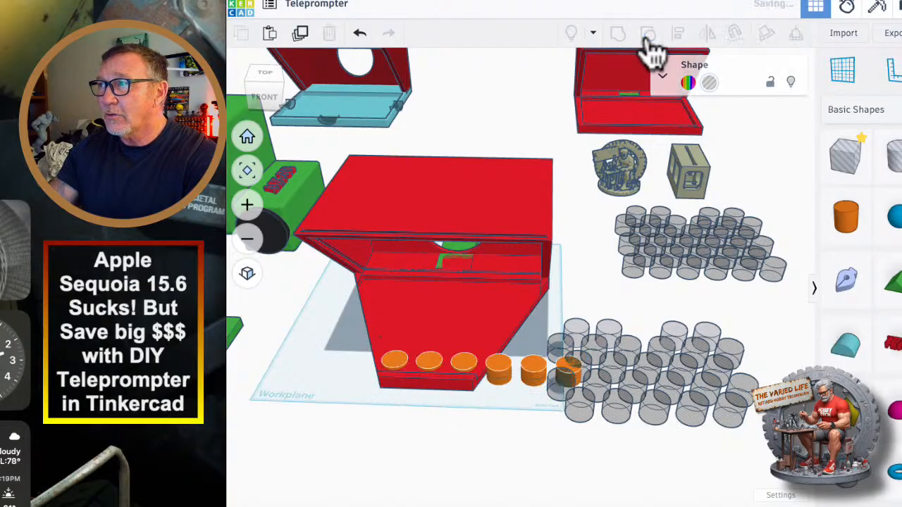
Delete the three cylinders of the front row that overhang the tray's side.
click(498, 384)
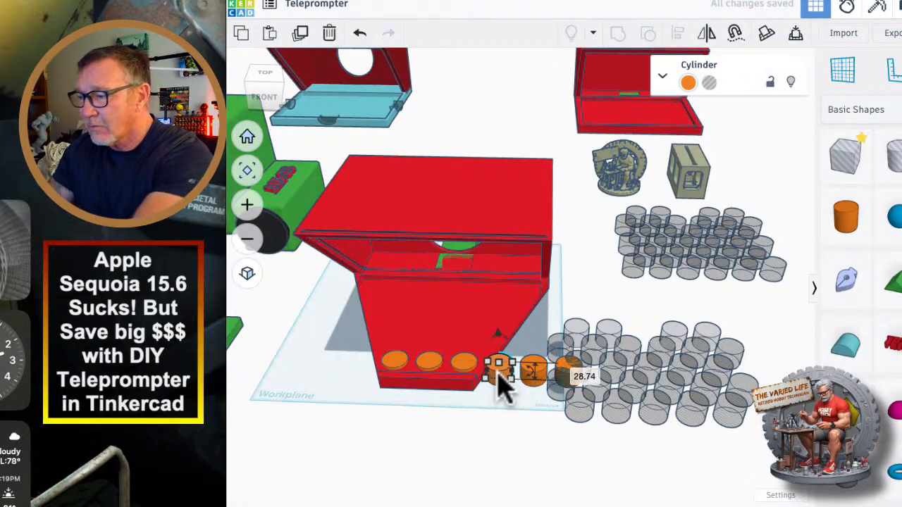
key(Delete)
click(537, 372)
key(Delete)
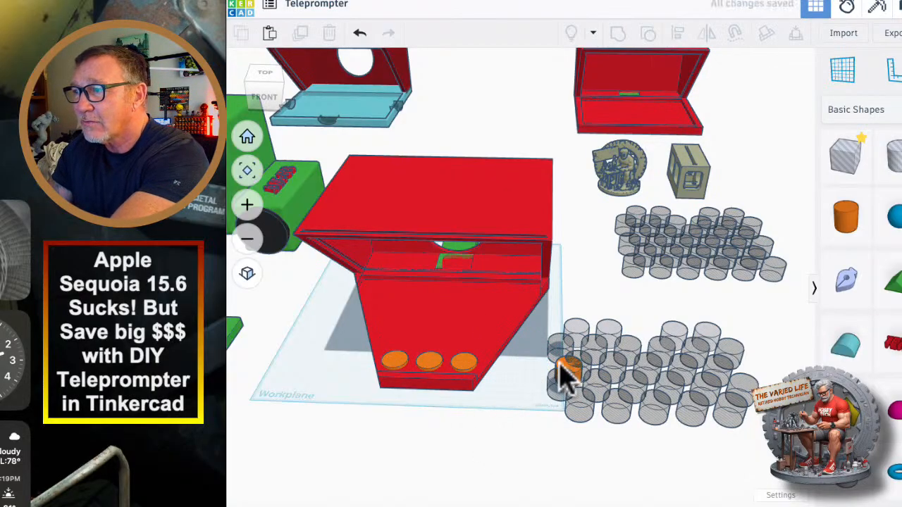
middle_drag(540, 386, 630, 398)
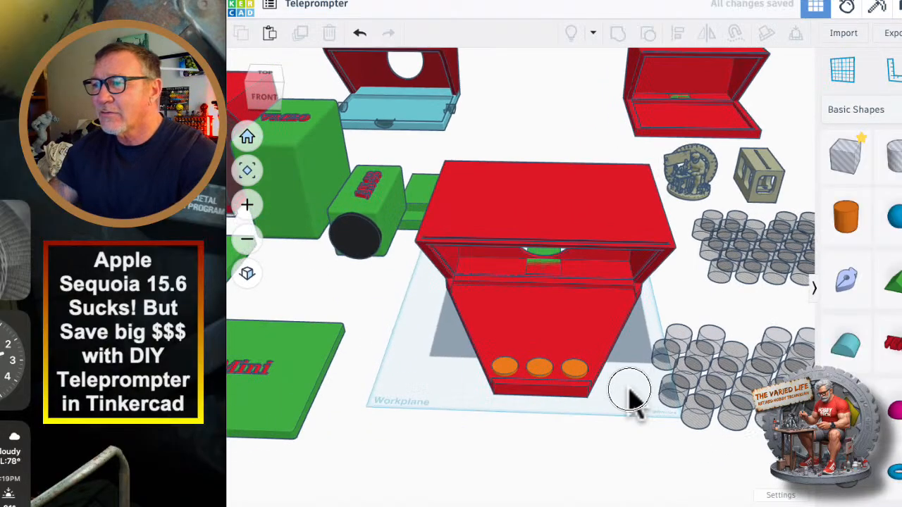
Group the three remaining cylinders at the tray's narrow end and turn the group into a hole.
right_drag(631, 398, 624, 429)
scroll(584, 423, up, 2)
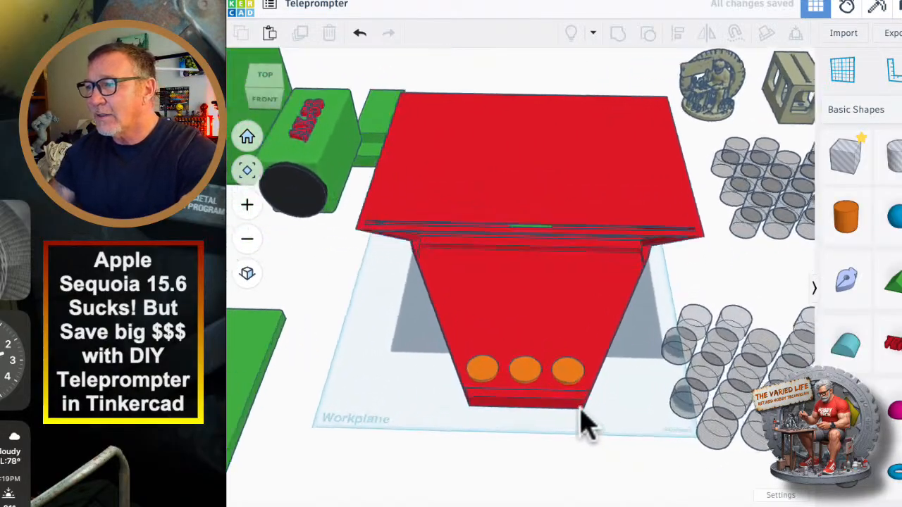
scroll(583, 423, up, 3)
click(423, 348)
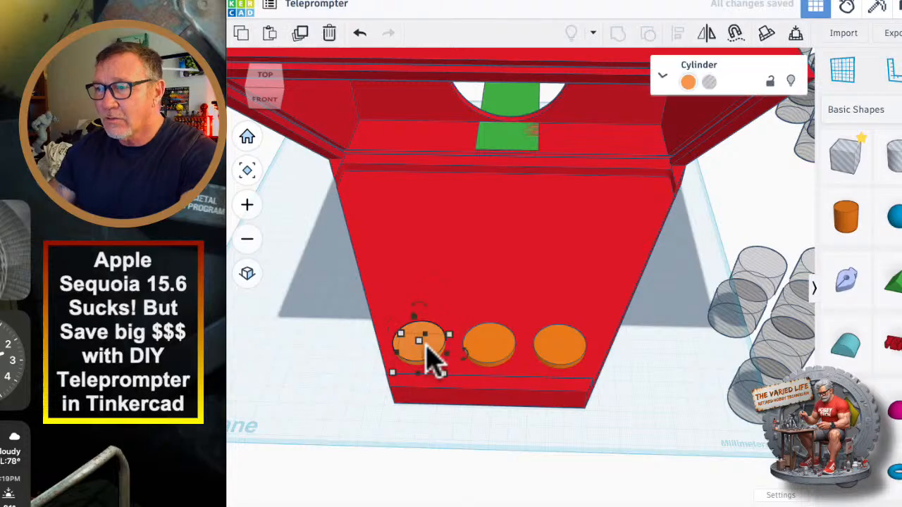
shift+click(496, 349)
shift+click(568, 358)
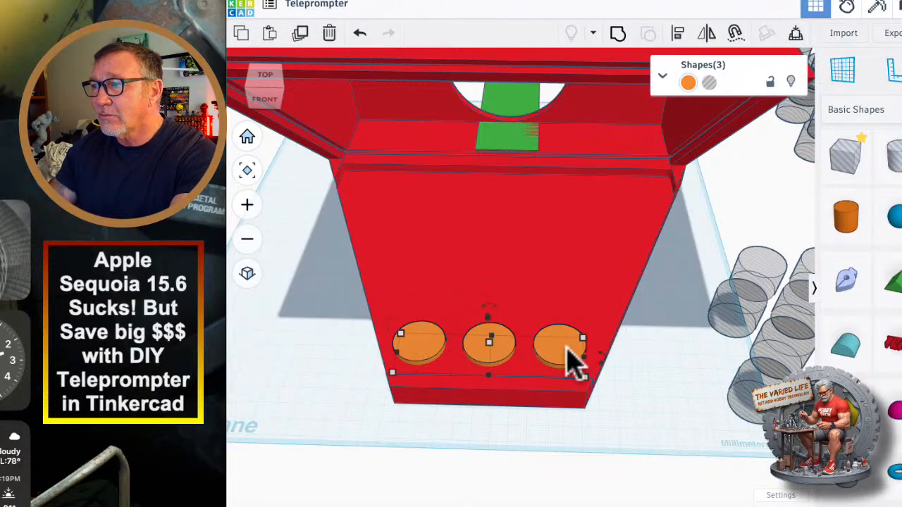
click(618, 33)
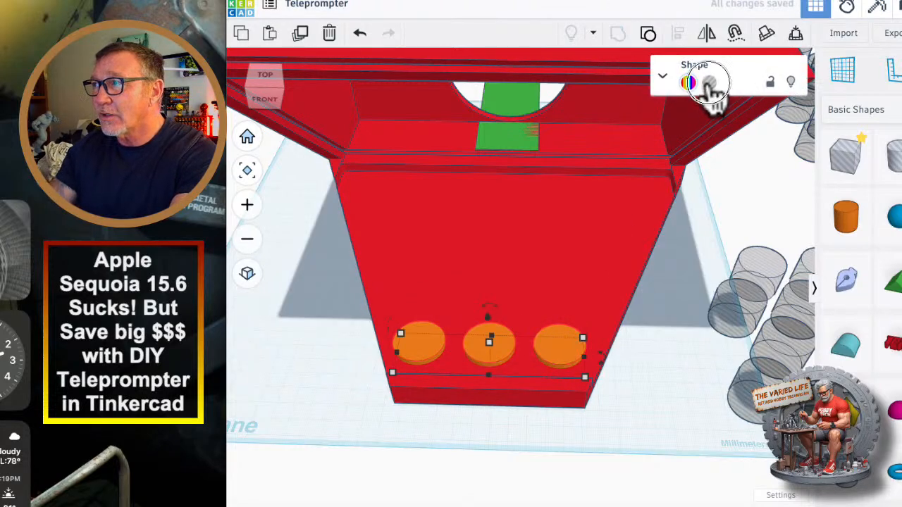
click(709, 82)
Select the three-hole row together with the housing and centre them on each other across the tray's width.
right_drag(676, 346, 671, 401)
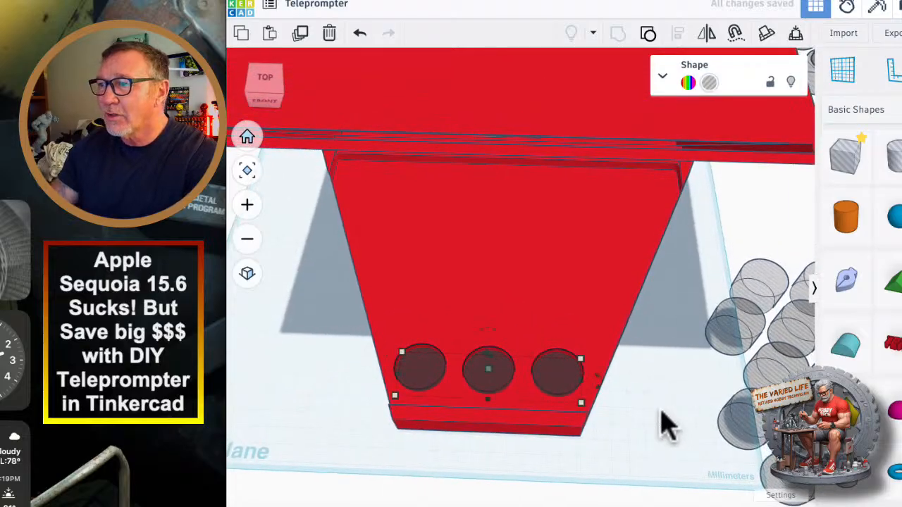
scroll(664, 415, down, 5)
scroll(675, 429, down, 1)
middle_drag(675, 425, 623, 411)
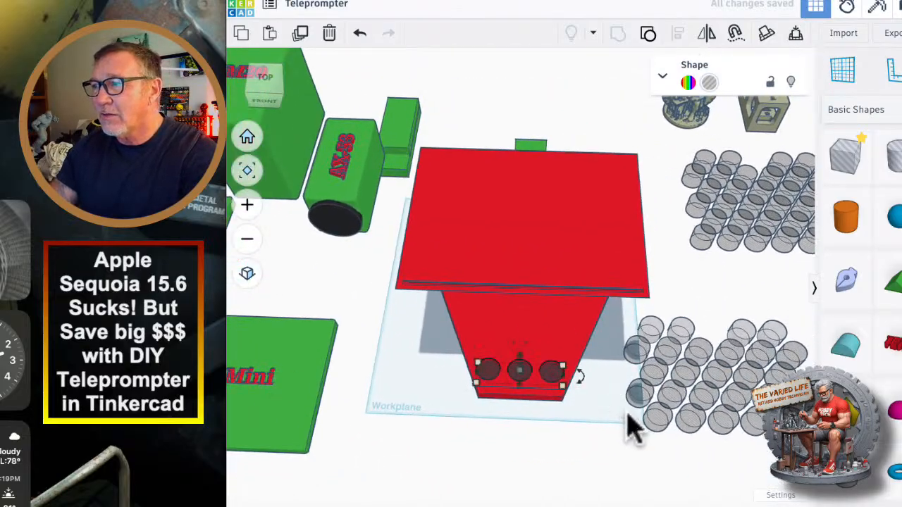
right_drag(564, 430, 589, 428)
drag(590, 427, 452, 328)
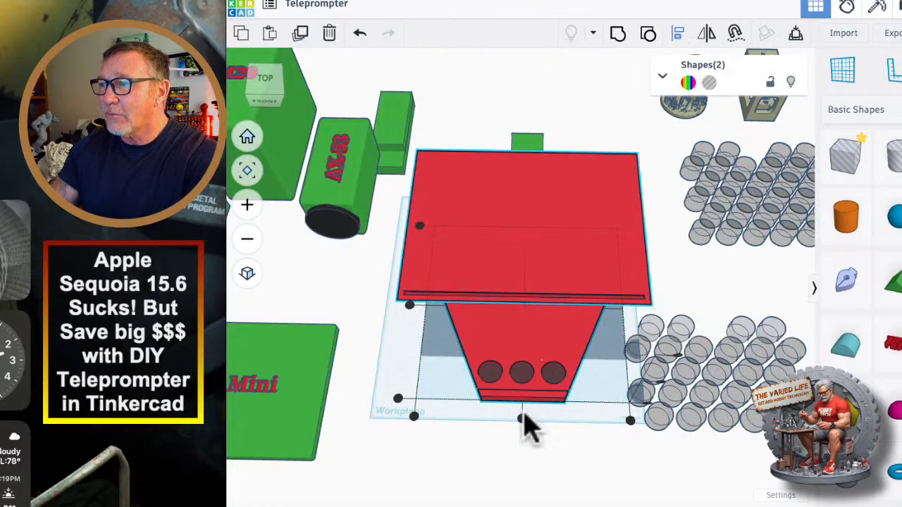
scroll(556, 441, up, 3)
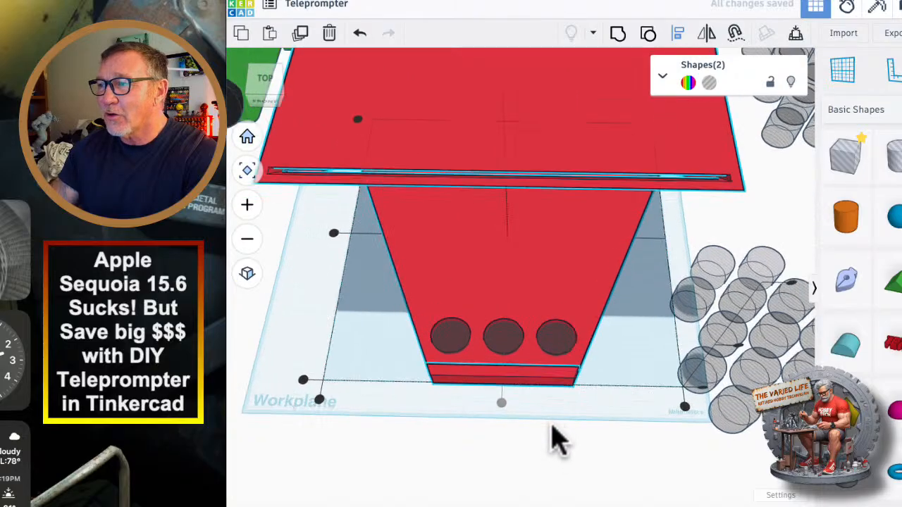
scroll(564, 442, up, 2)
scroll(564, 442, down, 2)
right_drag(574, 441, 584, 282)
right_drag(571, 378, 572, 424)
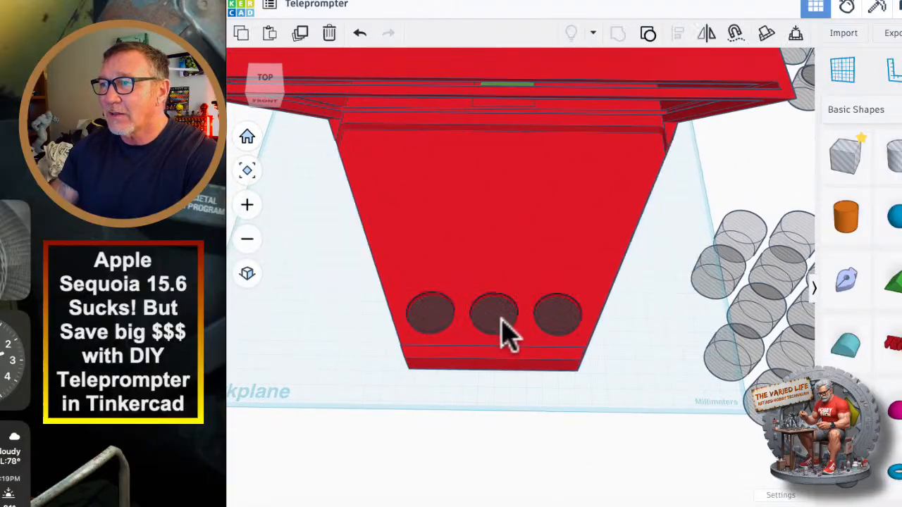
Try to shift the three-hole row on the tray, and undo the move.
click(507, 332)
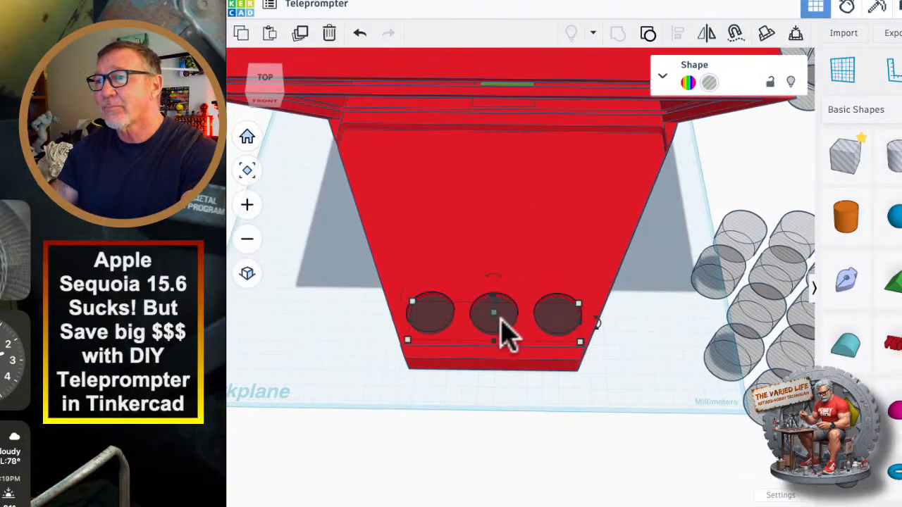
mouse_move(611, 429)
middle_down()
mouse_move(444, 364)
mouse_move(550, 371)
mouse_move(622, 416)
mouse_move(608, 416)
mouse_move(628, 459)
mouse_move(625, 435)
middle_up()
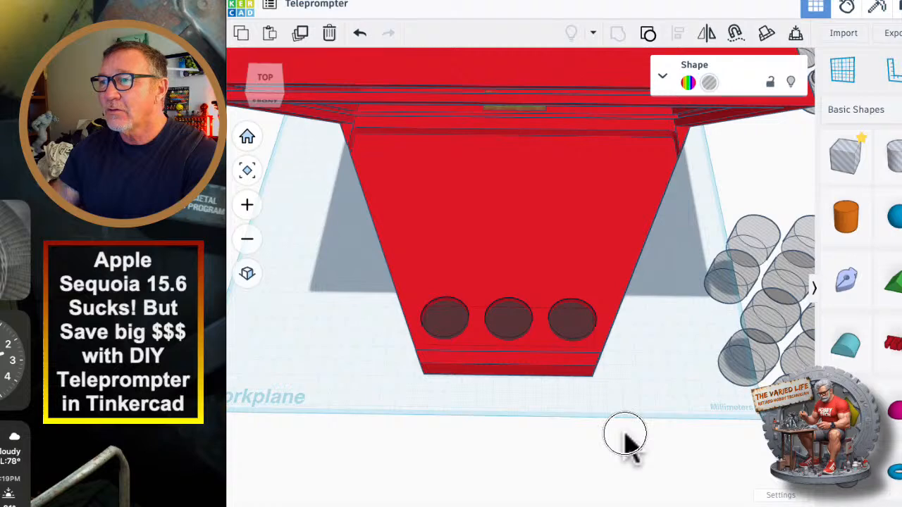
drag(451, 331, 469, 369)
key(super+z)
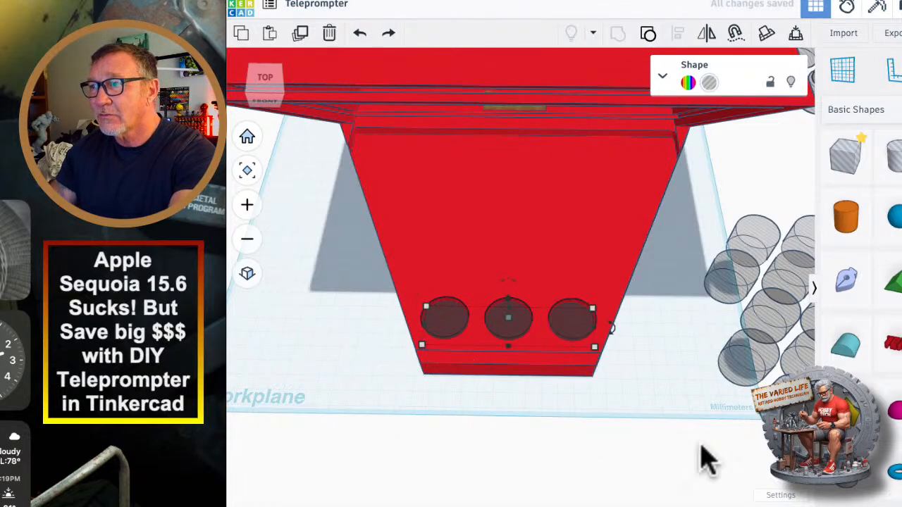
Move the next row of five hole cylinders onto the tray, spaced behind the three-hole row.
scroll(583, 413, up, 5)
mouse_move(659, 392)
right_down()
mouse_move(619, 398)
mouse_move(659, 390)
right_up()
click(661, 328)
drag(669, 345, 350, 214)
middle_drag(371, 302, 581, 377)
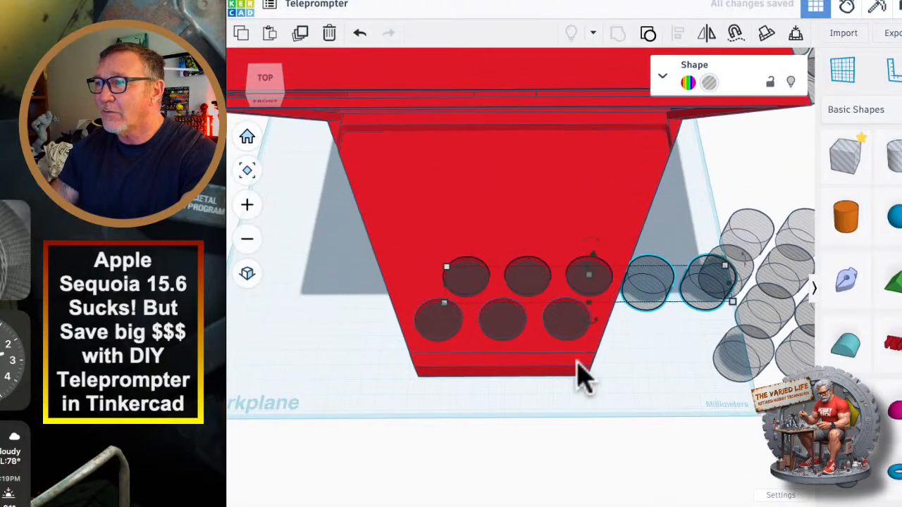
drag(589, 289, 529, 281)
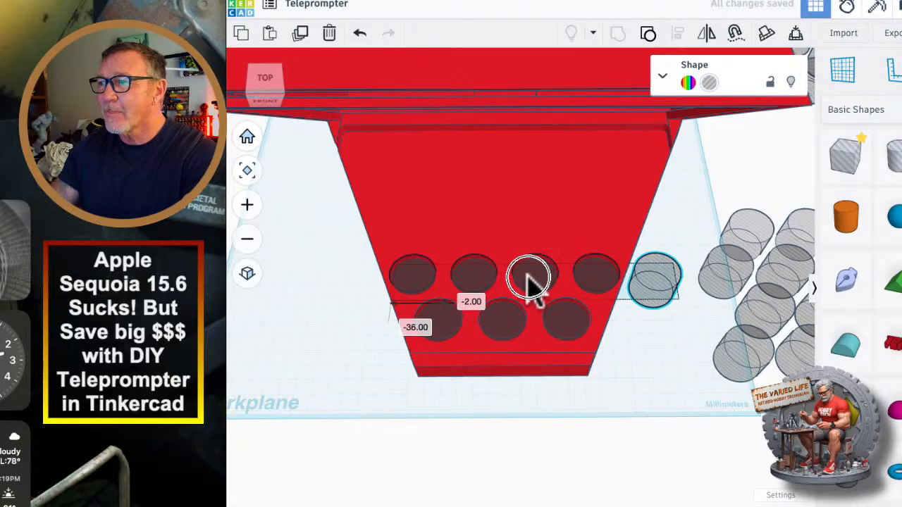
mouse_move(532, 282)
mouse_down()
mouse_move(506, 277)
mouse_move(544, 279)
mouse_move(536, 283)
mouse_up()
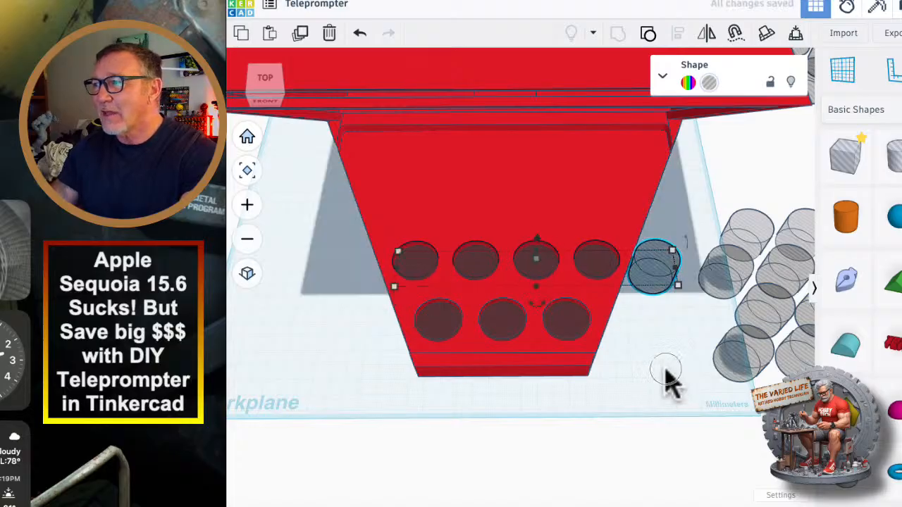
Ungroup the five-cylinder row and delete the cylinder that overhangs the tray's side.
click(648, 33)
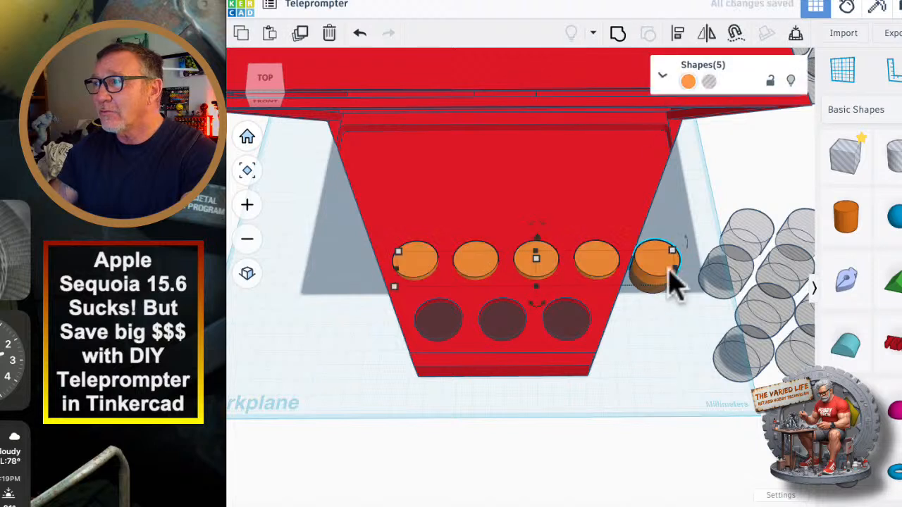
click(659, 275)
key(Delete)
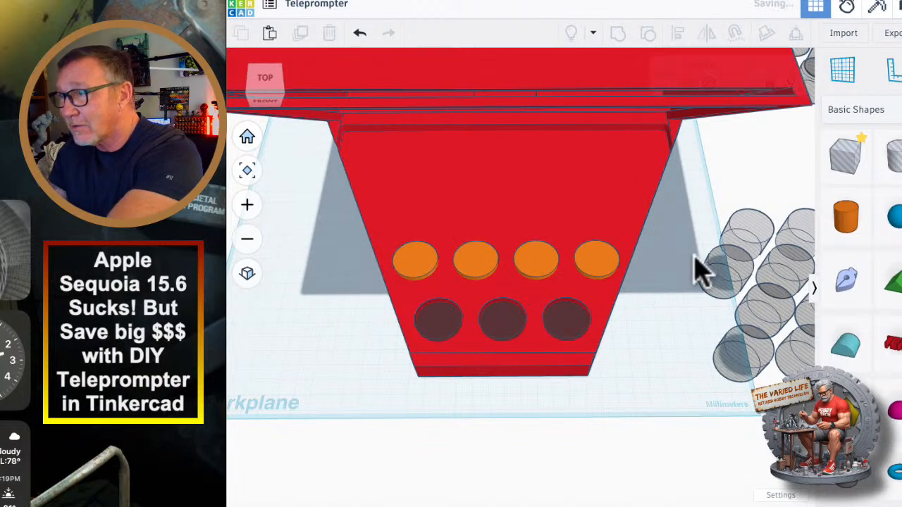
Group the four remaining cylinders of the second row and turn the group into a hole.
click(417, 268)
shift+click(475, 267)
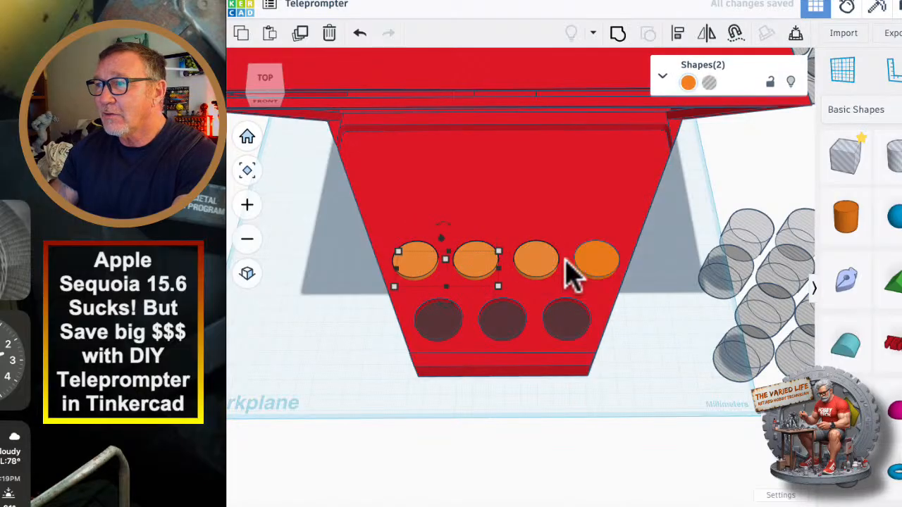
shift+click(553, 262)
shift+click(595, 259)
click(617, 35)
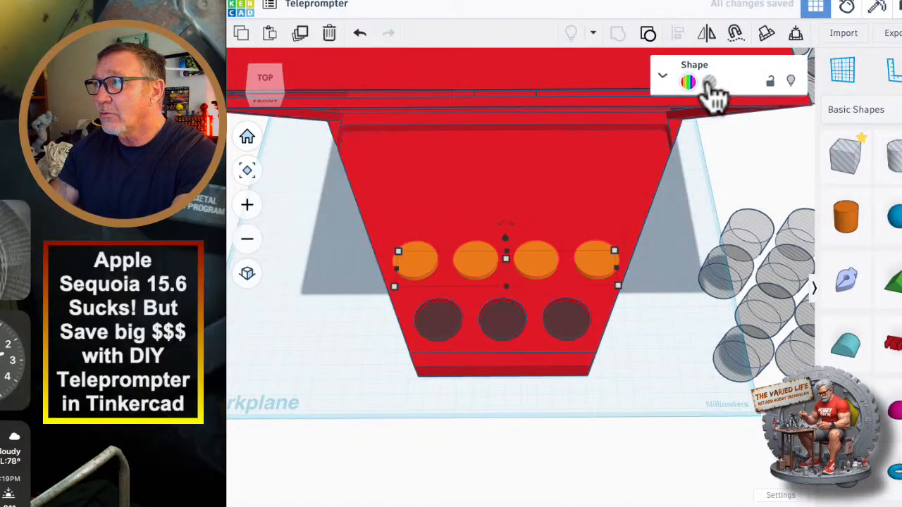
Centre the four-hole row on the housing across the tray's width.
mouse_move(674, 410)
right_down()
mouse_move(670, 421)
mouse_move(673, 400)
right_up()
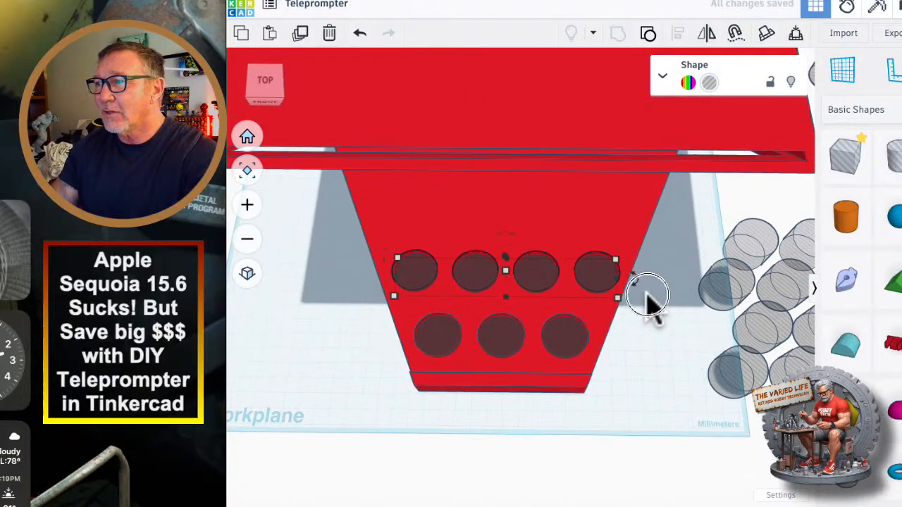
shift+click(557, 243)
click(678, 35)
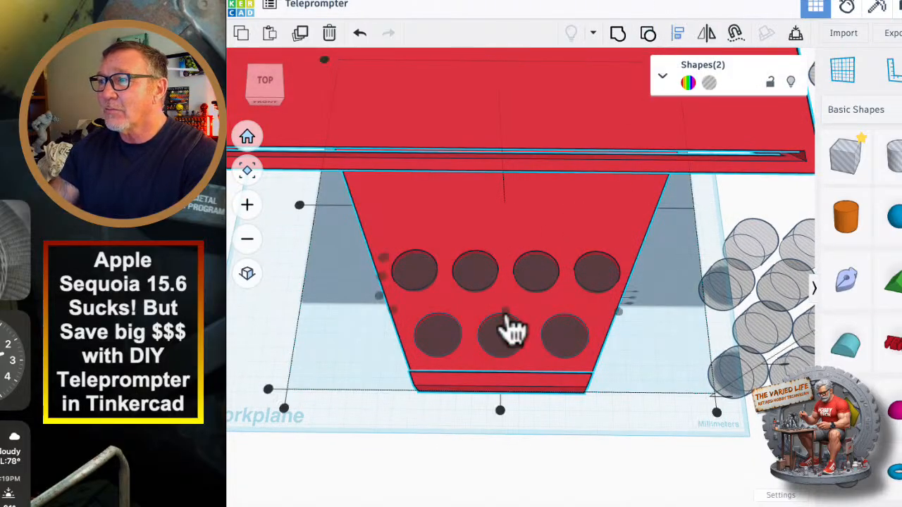
click(500, 411)
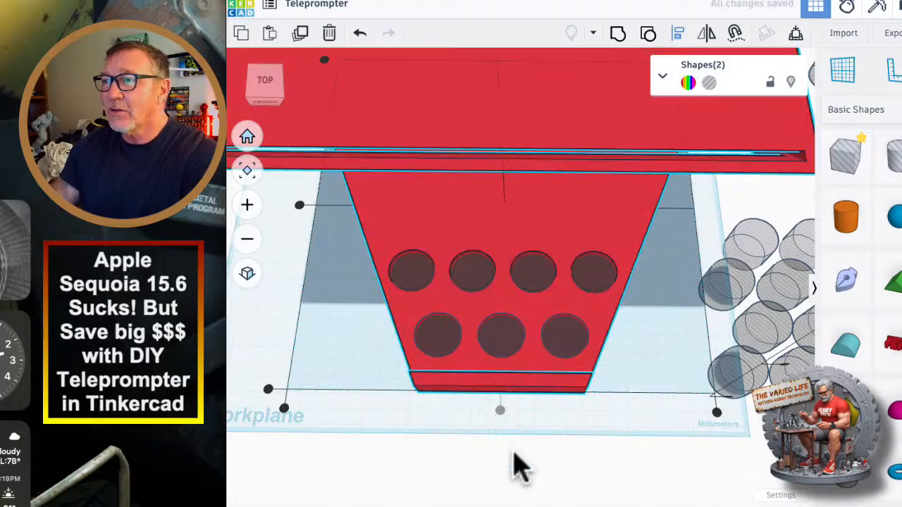
Switch to OrcaSlicer, allow its access to iCloud Drive files, and force the app to quit.
click(493, 506)
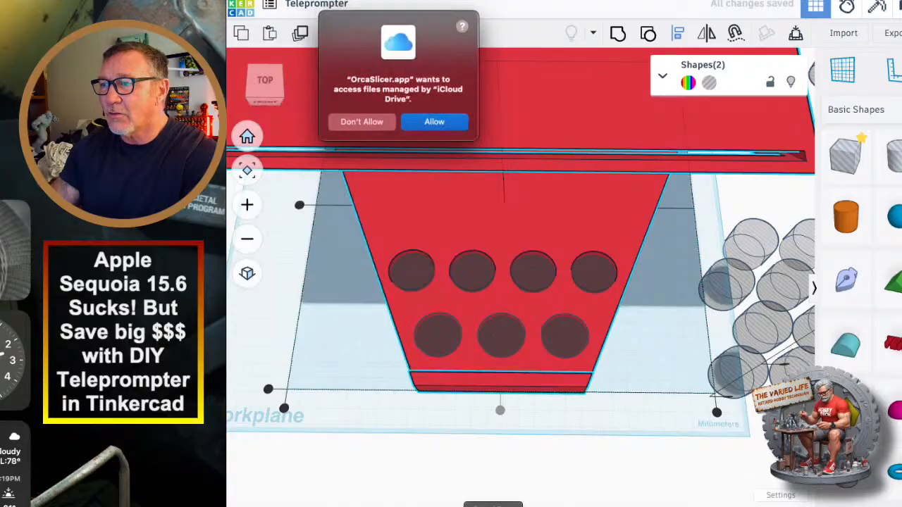
click(436, 126)
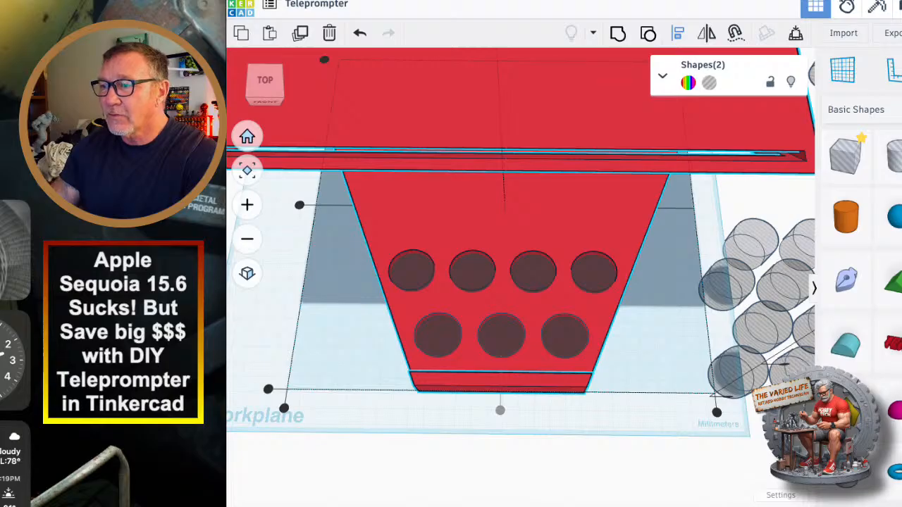
click(544, 405)
scroll(523, 347, up, 3)
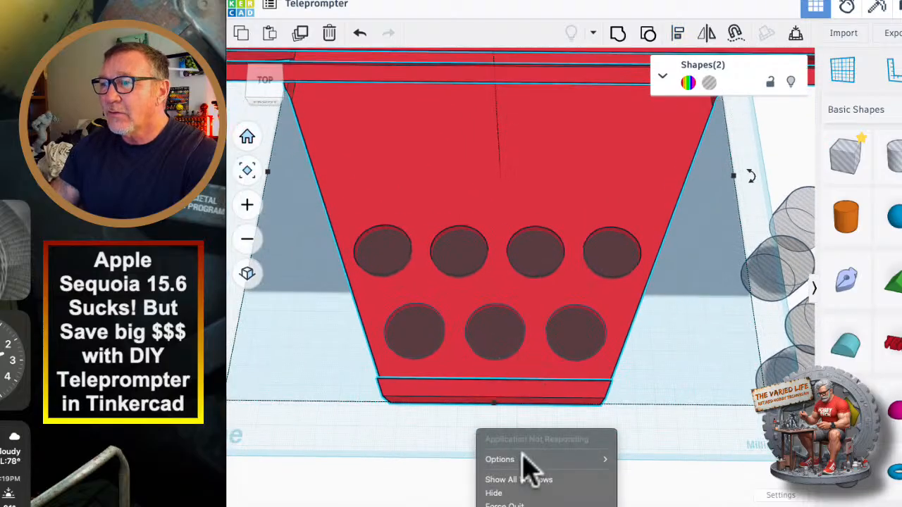
click(504, 503)
scroll(511, 487, down, 5)
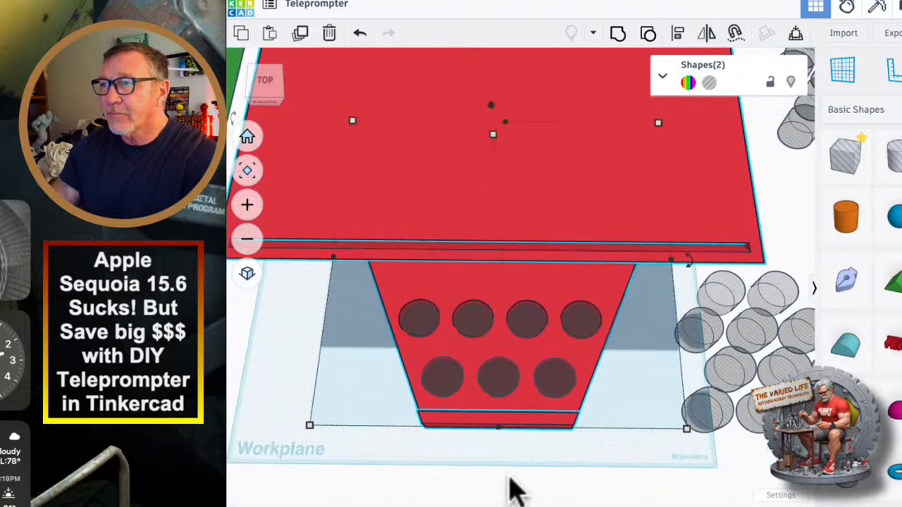
Move the three-hole row off the tray and park it beside the workplane.
right_drag(513, 445, 514, 442)
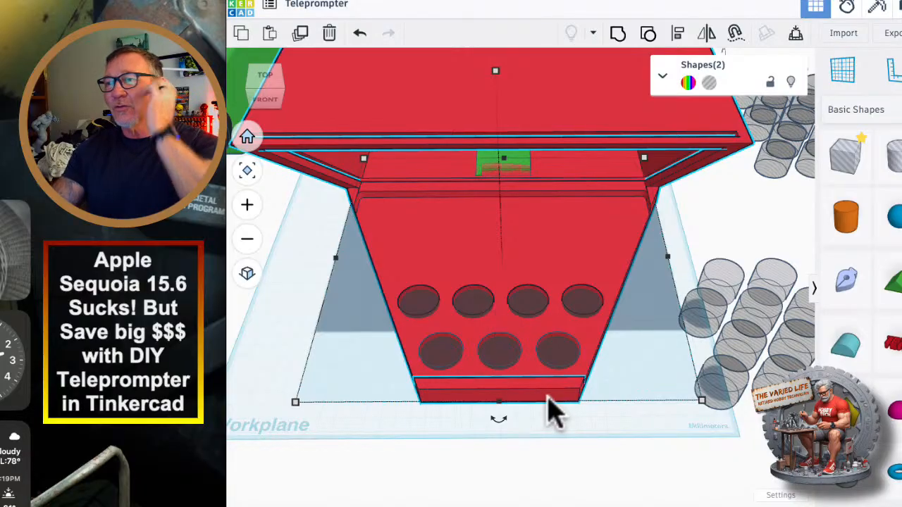
mouse_move(557, 433)
right_down()
mouse_move(547, 413)
mouse_move(578, 387)
mouse_move(626, 368)
mouse_move(573, 401)
mouse_move(556, 424)
mouse_move(560, 443)
right_up()
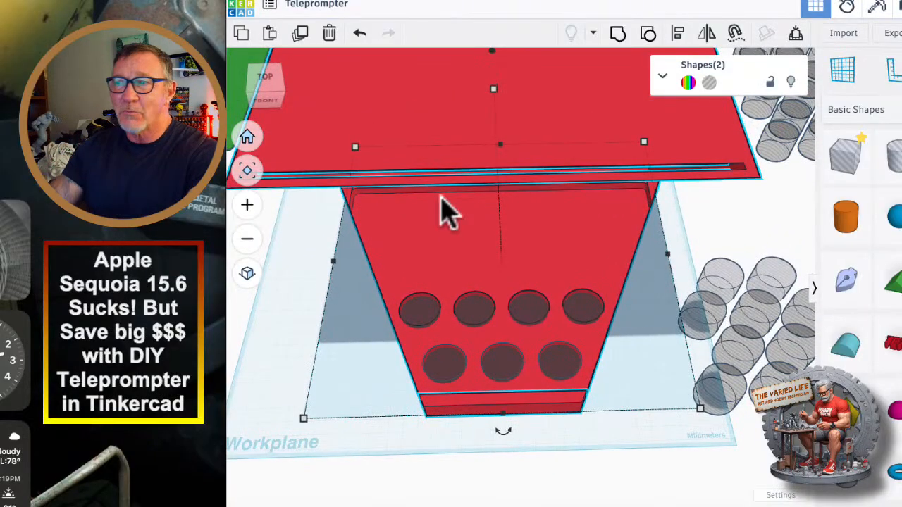
right_drag(561, 416, 579, 401)
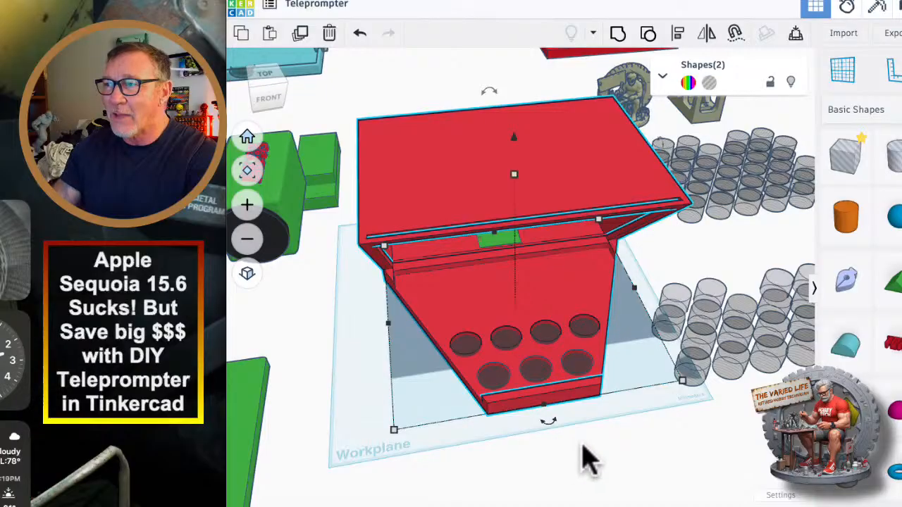
scroll(578, 465, down, 3)
scroll(606, 485, up, 5)
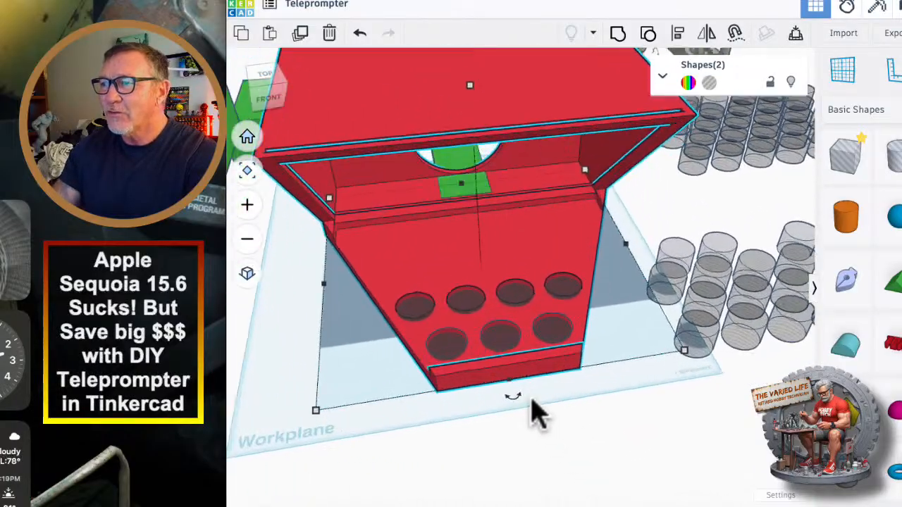
click(445, 347)
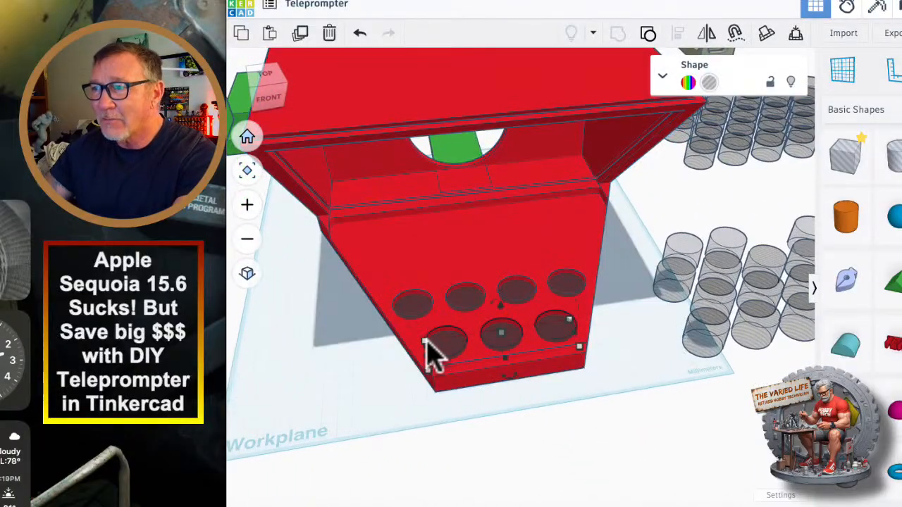
drag(424, 341, 715, 412)
Move the four-hole row forward to the tray's front lip and re-centre it on the housing.
click(573, 293)
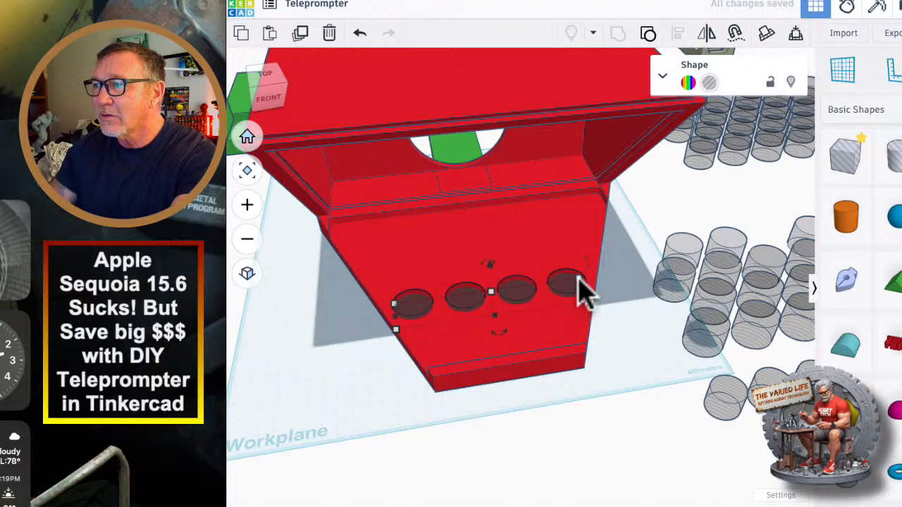
drag(578, 277, 560, 337)
right_drag(560, 337, 589, 487)
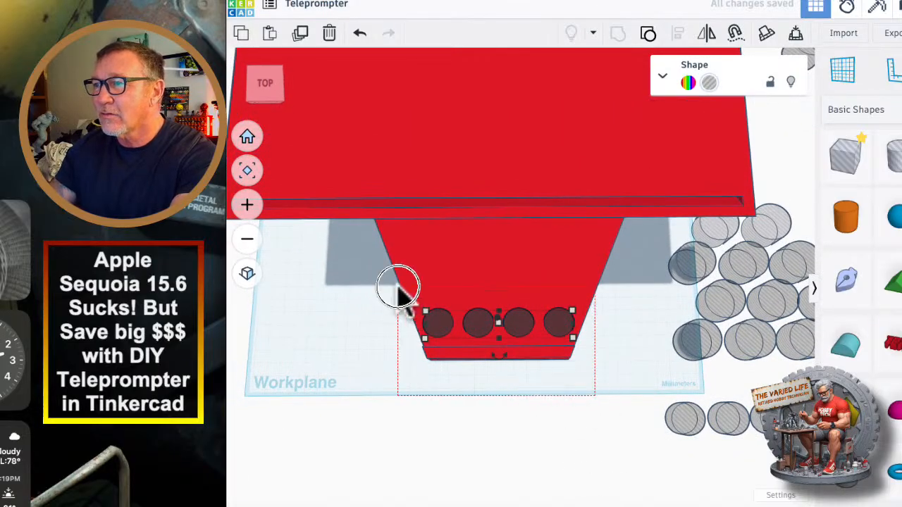
shift+click(400, 294)
click(678, 34)
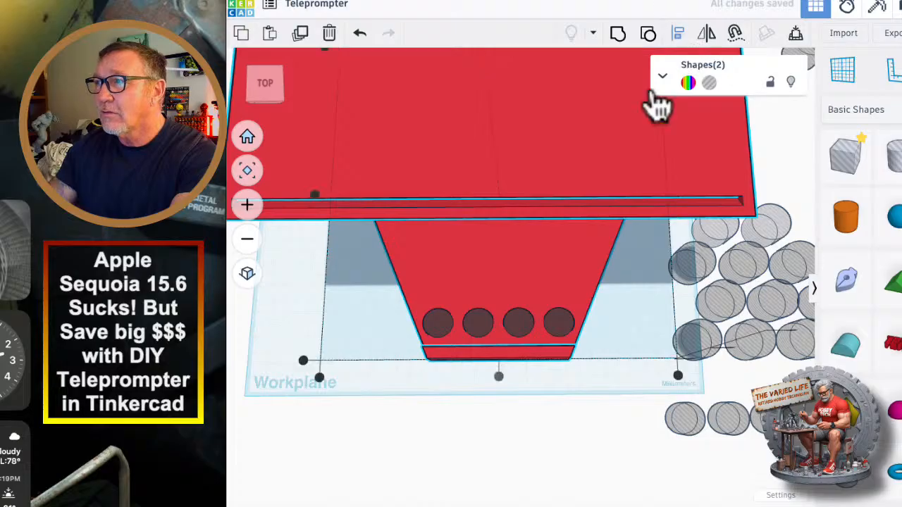
click(499, 379)
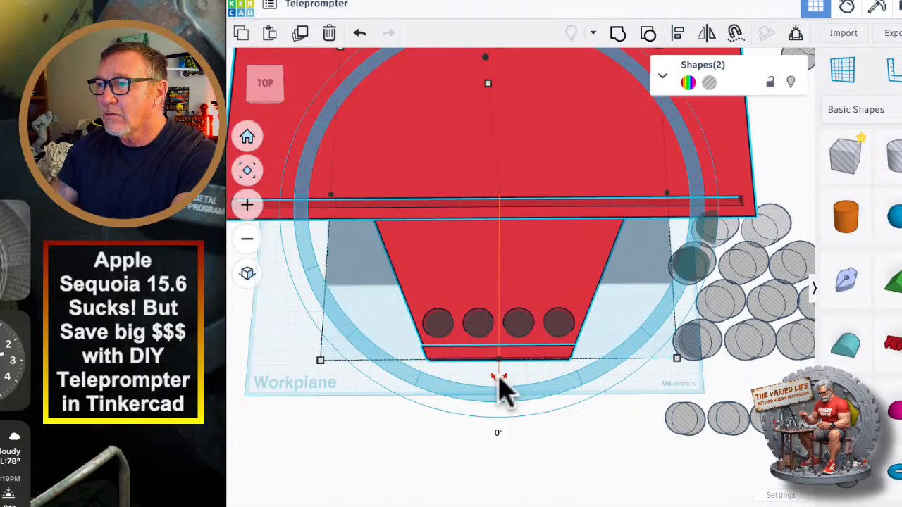
click(465, 476)
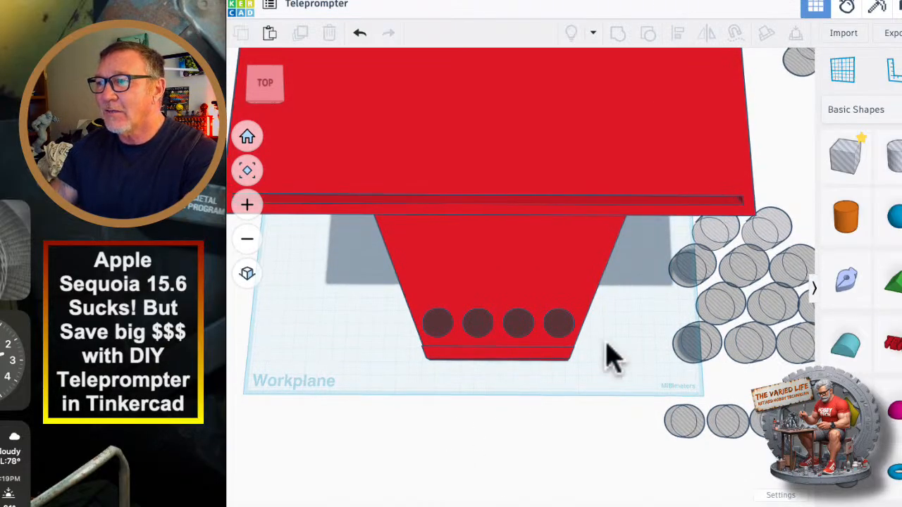
Duplicate the four-hole row and shift the copy behind it, offset sideways by about half the hole spacing.
click(491, 327)
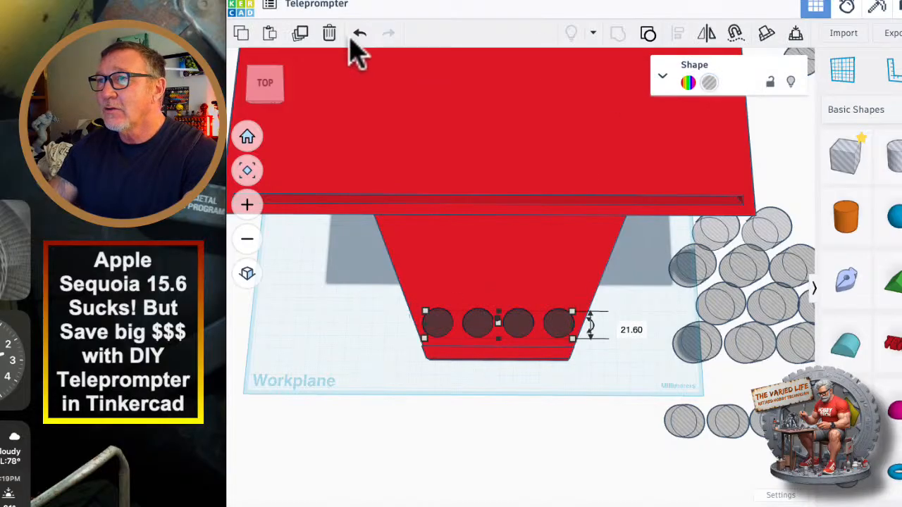
click(300, 34)
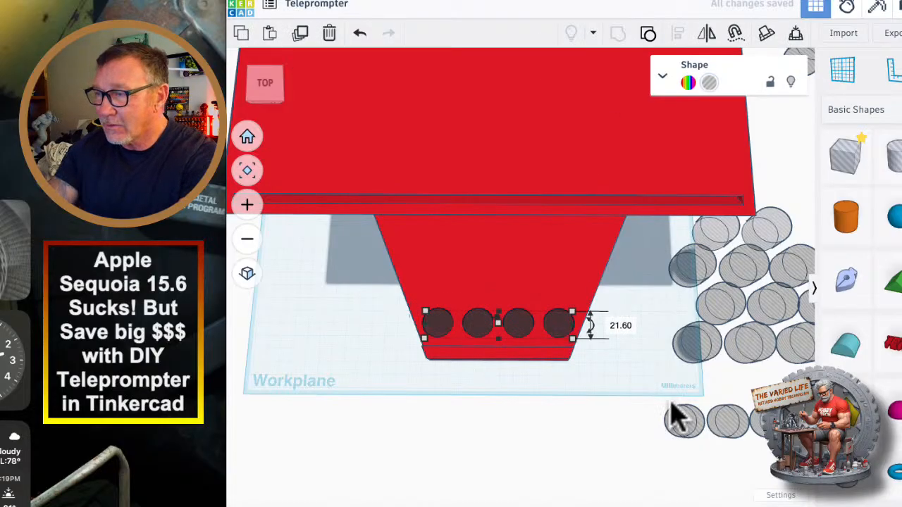
key(shift+Up)
key(shift+Up)
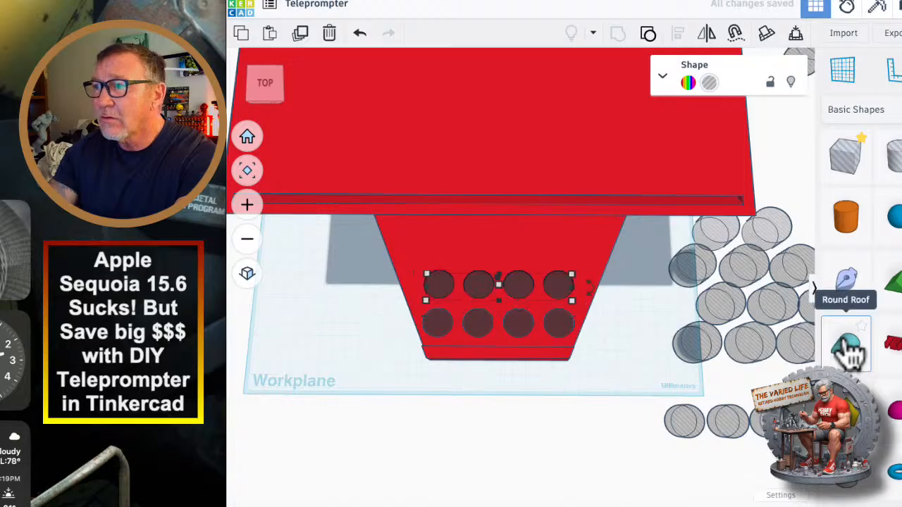
key(shift+Left)
key(shift+Left)
key(shift+Right)
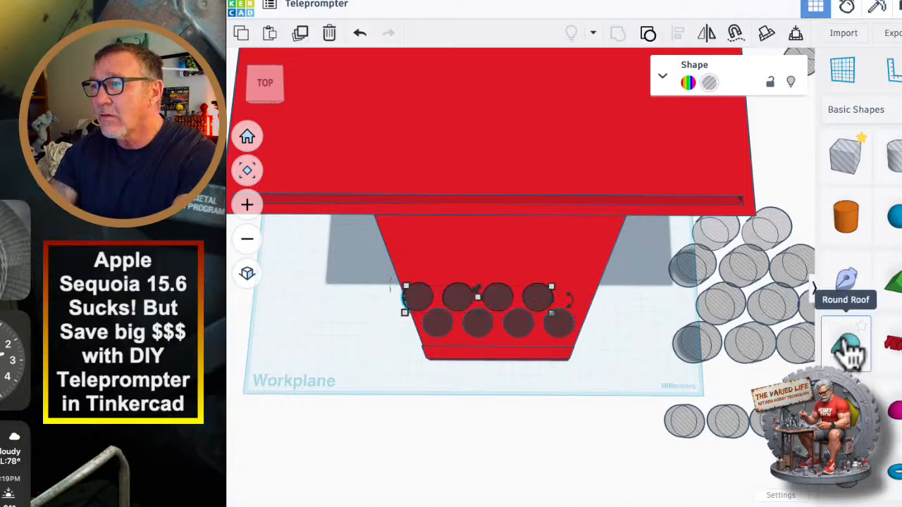
Fine-tune the copied row so its holes nest between the front holes with a small gap separating the two rows.
scroll(451, 320, up, 5)
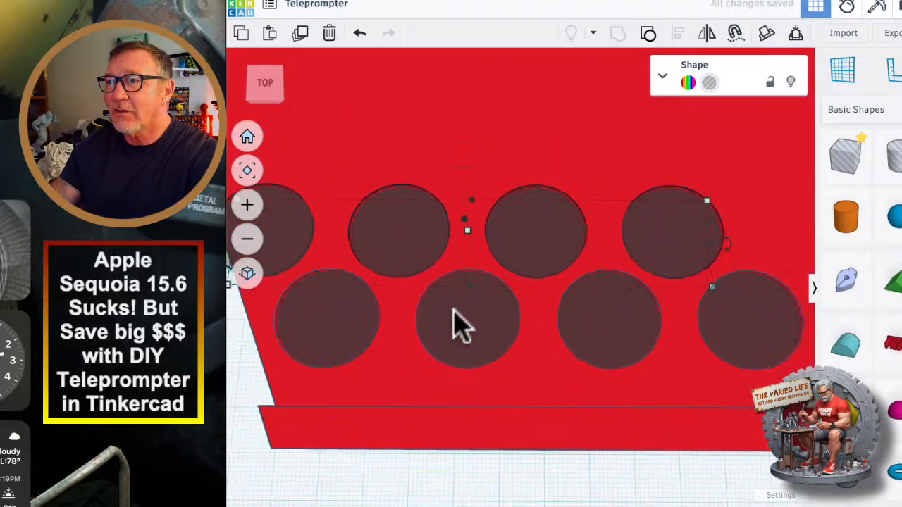
scroll(522, 324, down, 3)
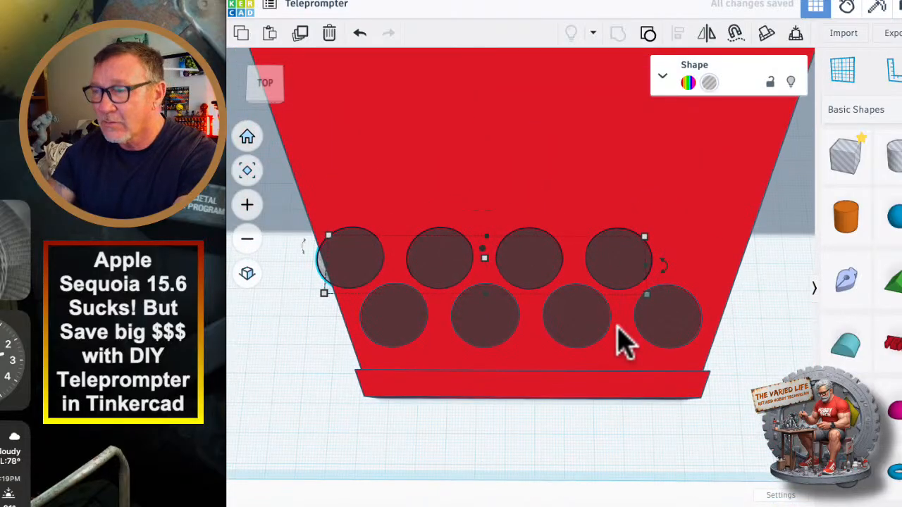
key(Down)
key(Down)
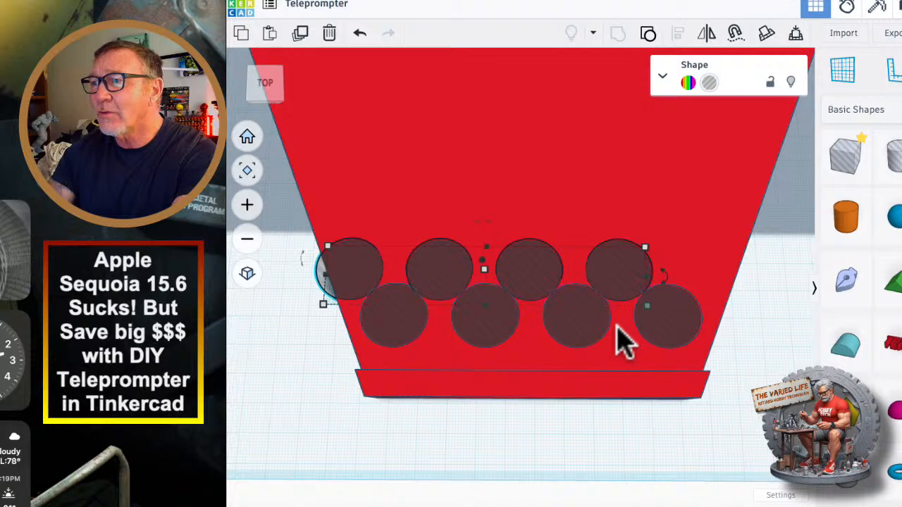
key(Right)
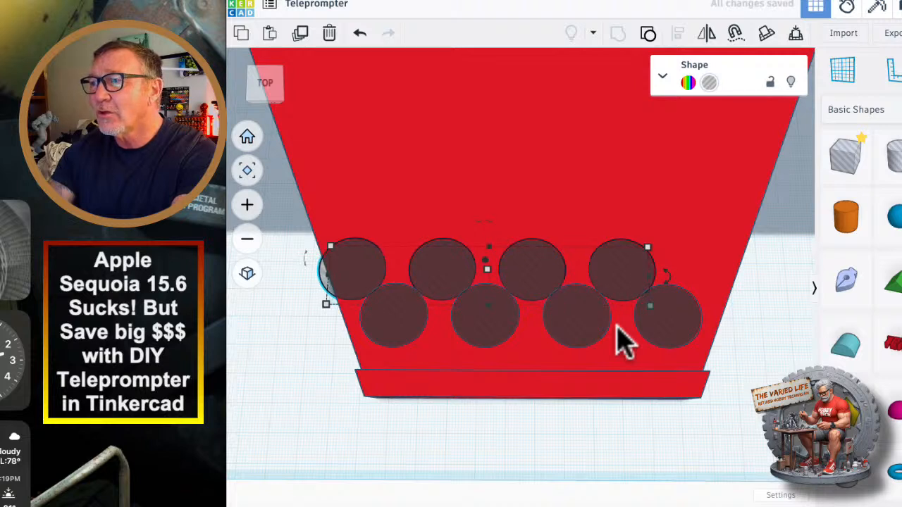
key(Up)
key(Up)
key(Up)
key(Up)
key(Up)
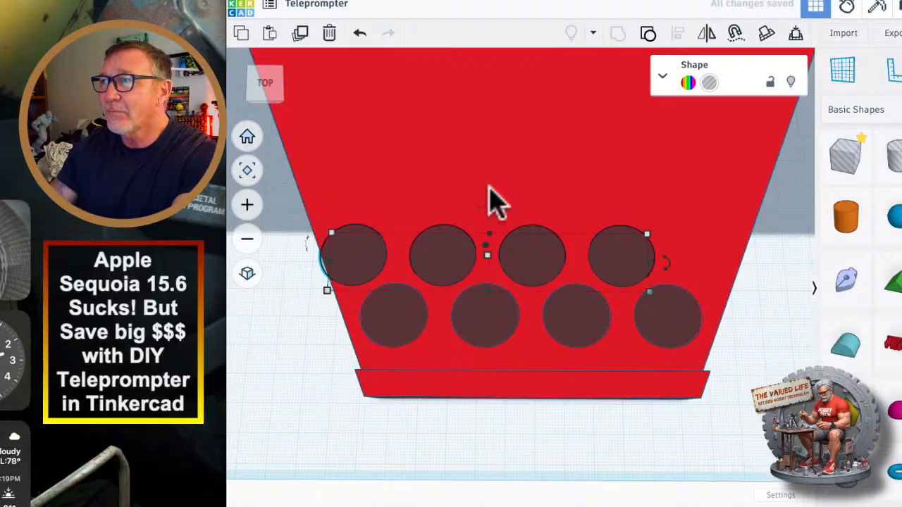
Ungroup the copied row and delete the cylinder that overhangs the tray's left edge.
click(648, 33)
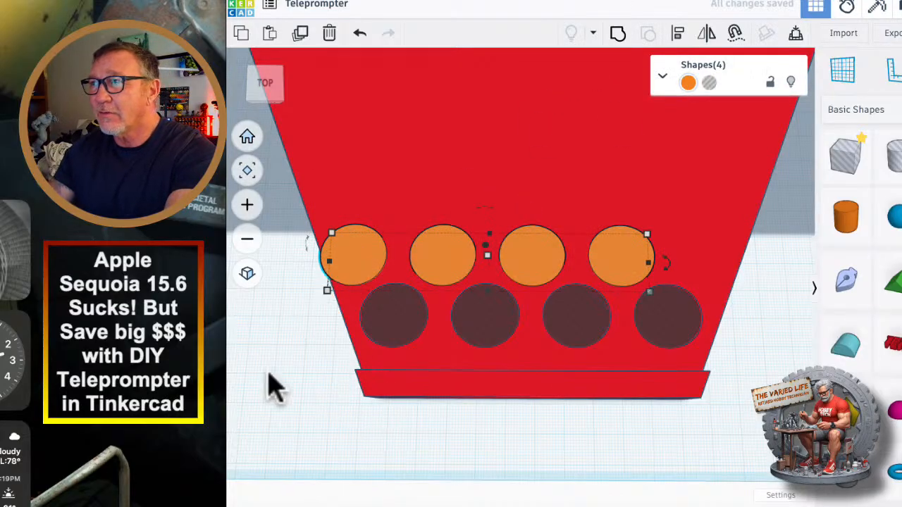
click(348, 256)
key(Delete)
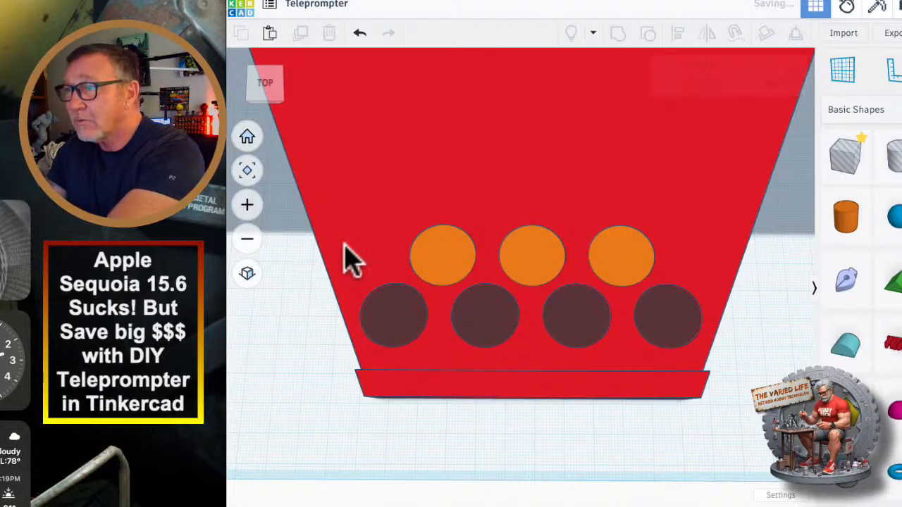
Group the three remaining cylinders of the second row and turn the group into a hole.
click(450, 260)
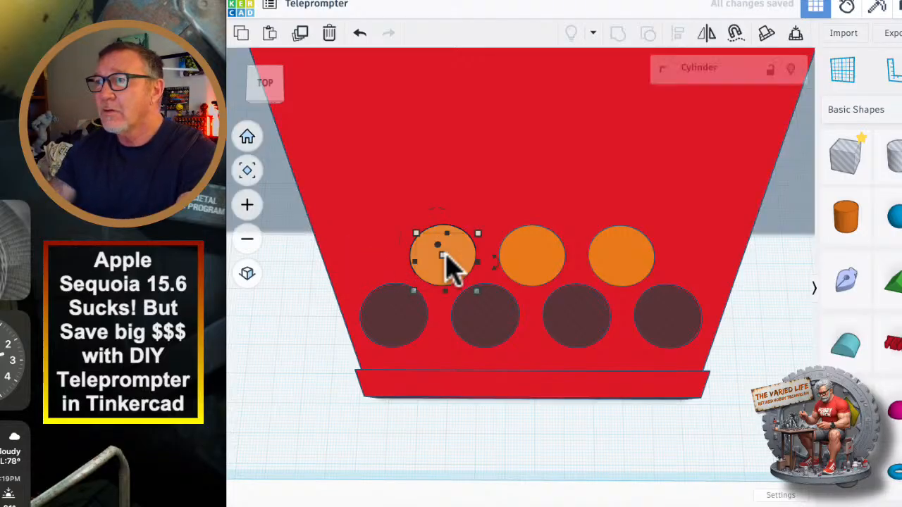
shift+click(523, 261)
shift+click(635, 266)
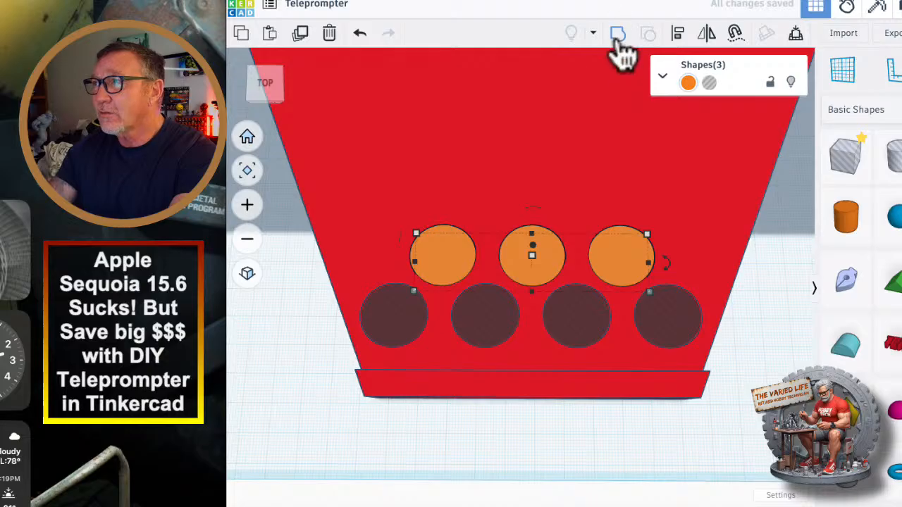
click(618, 35)
click(709, 83)
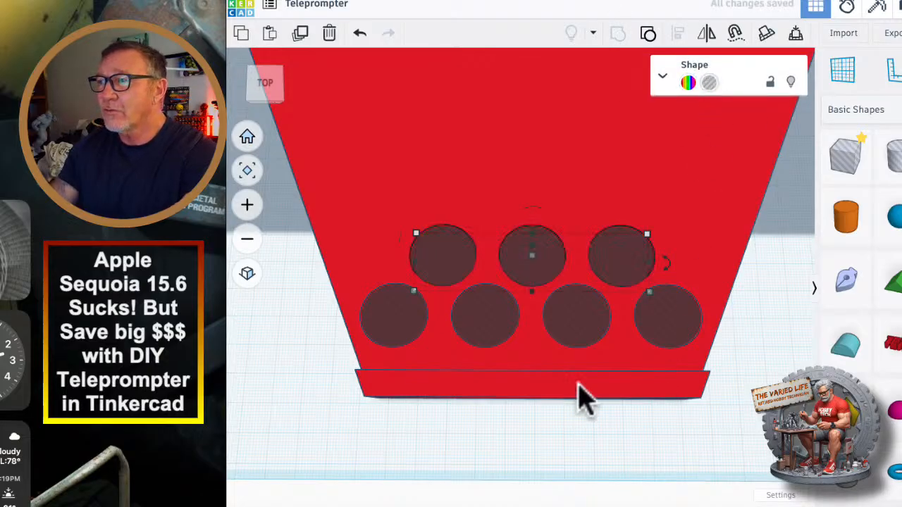
Duplicate the front four-hole row and place the copy just behind the three-hole row.
click(491, 324)
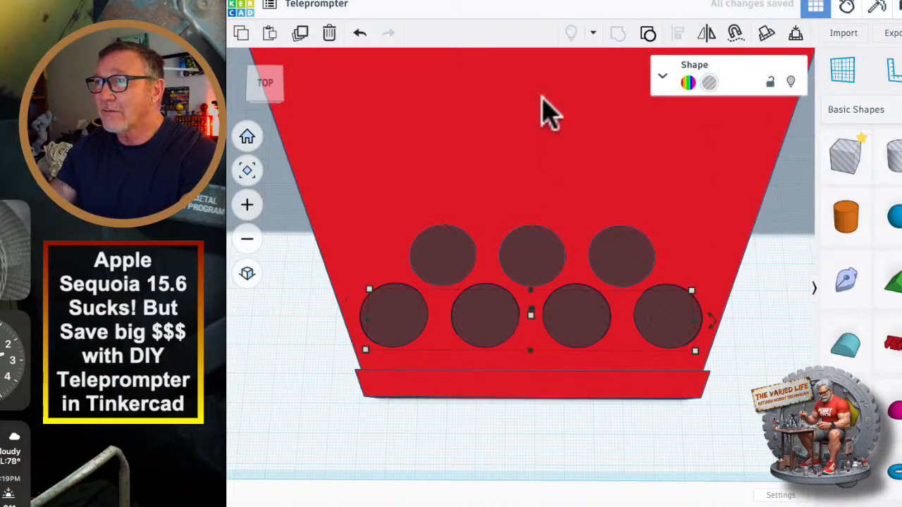
click(300, 35)
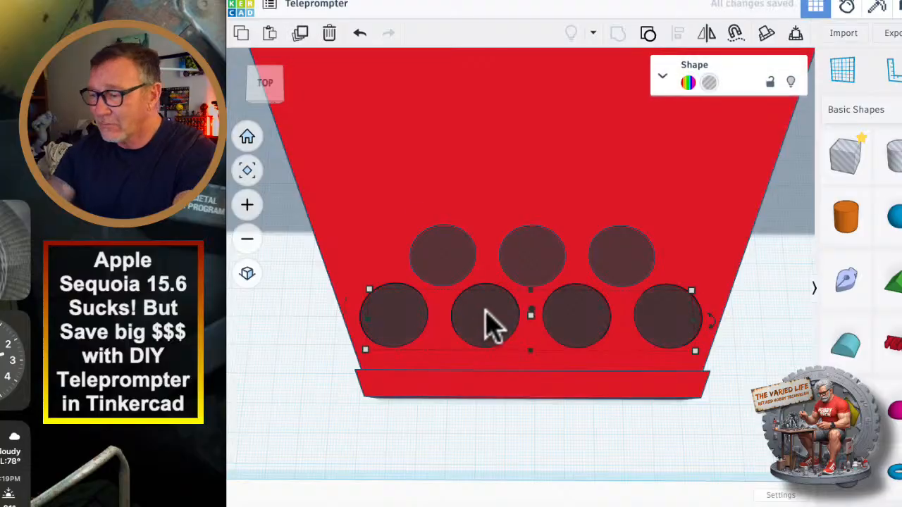
key(Up)
key(Up)
key(Up)
key(Up)
key(Up)
key(Up)
key(Up)
key(Up)
key(Down)
key(Down)
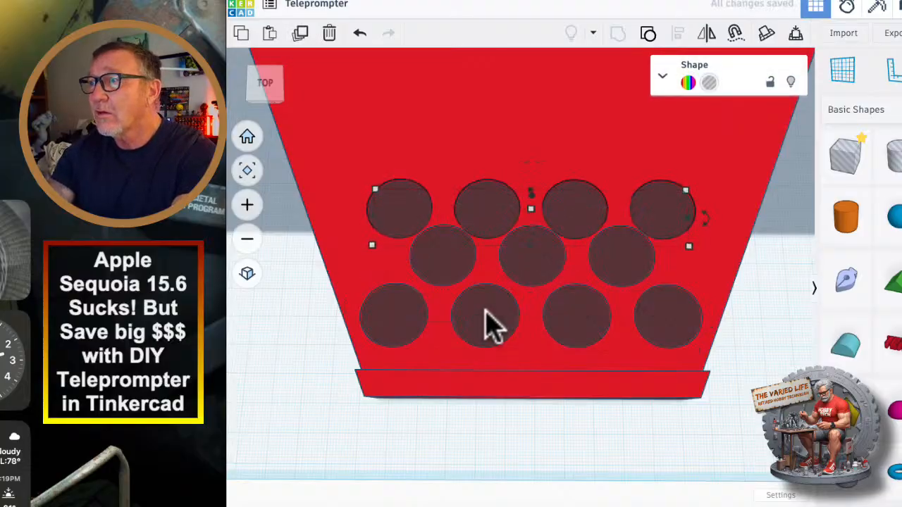
key(Up)
key(Up)
key(Up)
key(Up)
key(Up)
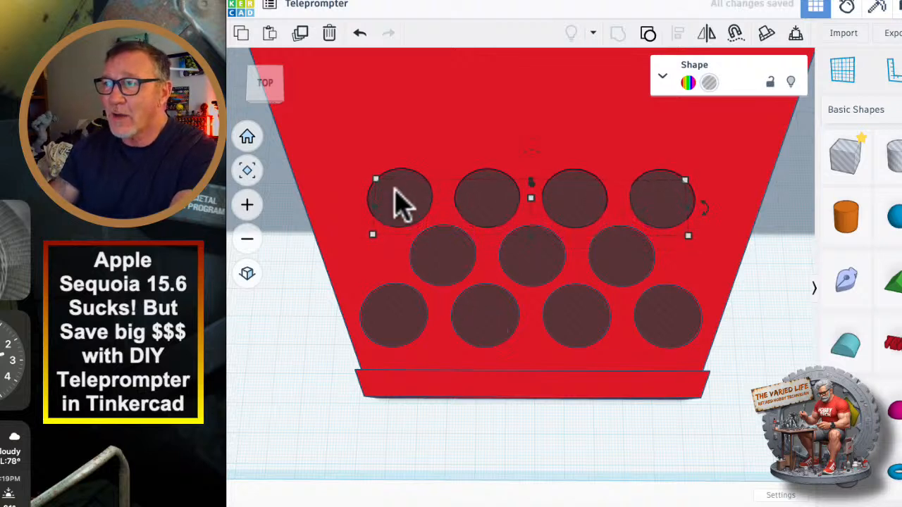
Try offsetting the third row toward the tray's left side, and delete that copied row.
key(Left)
key(Left)
key(Left)
key(Left)
key(Left)
key(Left)
key(Left)
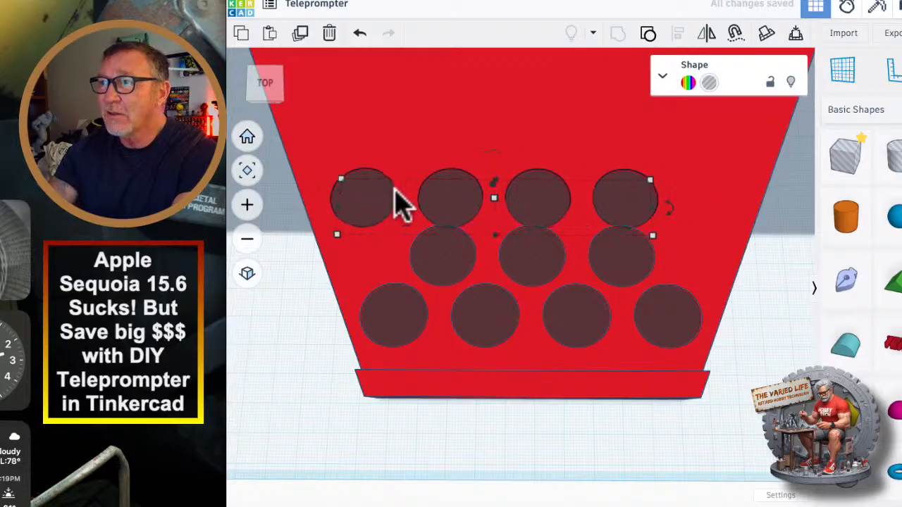
key(Right)
key(Right)
key(Right)
key(Right)
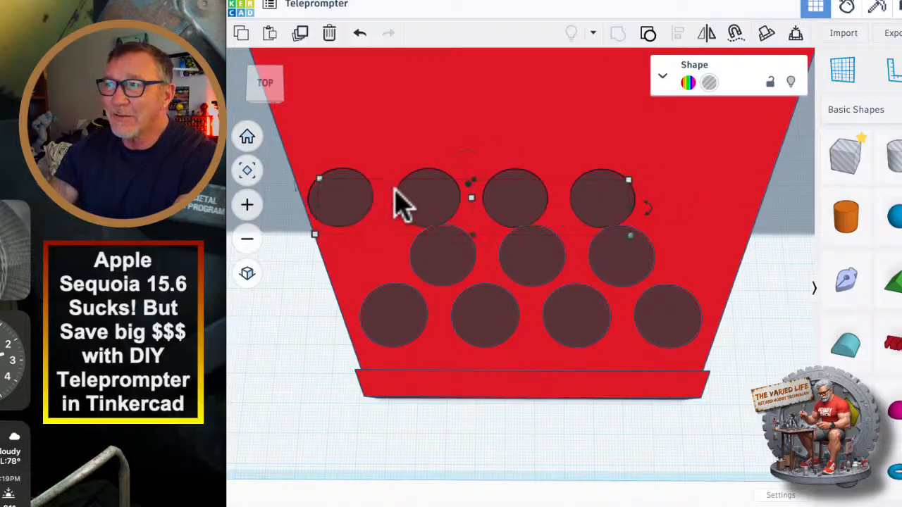
key(Delete)
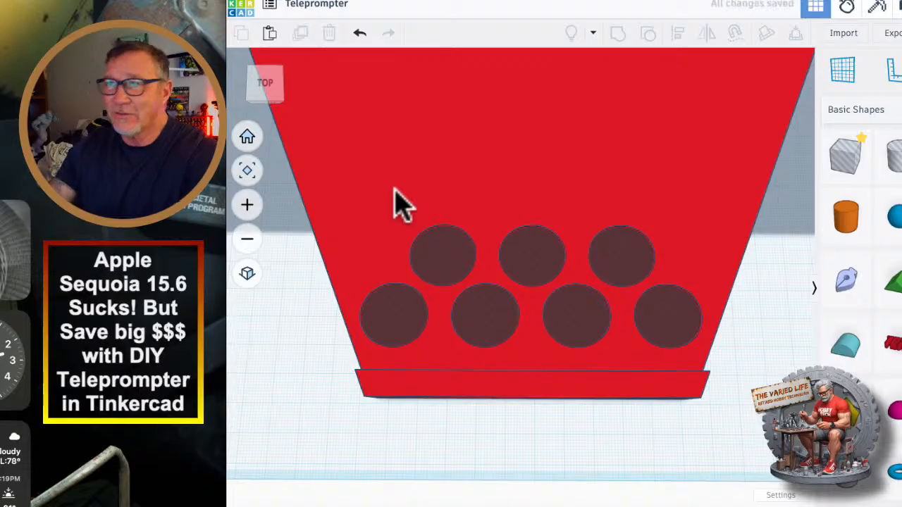
Examine the housing and the tray's two staggered rows of holes from the front and from several oblique angles.
scroll(276, 155, down, 5)
right_drag(429, 362, 447, 248)
scroll(427, 389, down, 3)
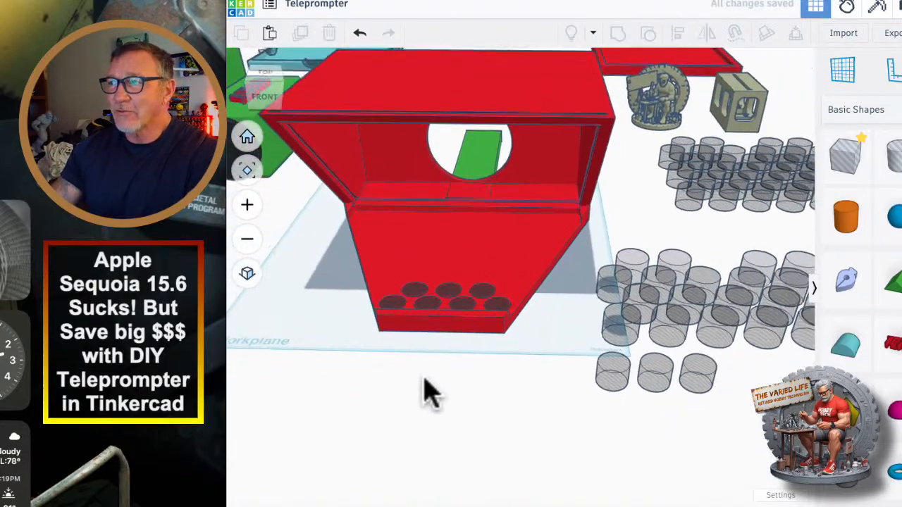
right_drag(427, 388, 465, 409)
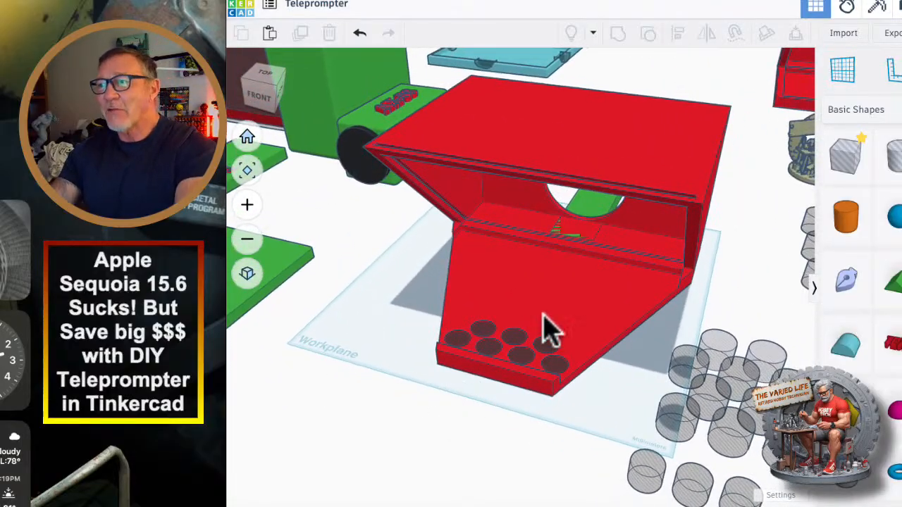
right_drag(439, 419, 485, 343)
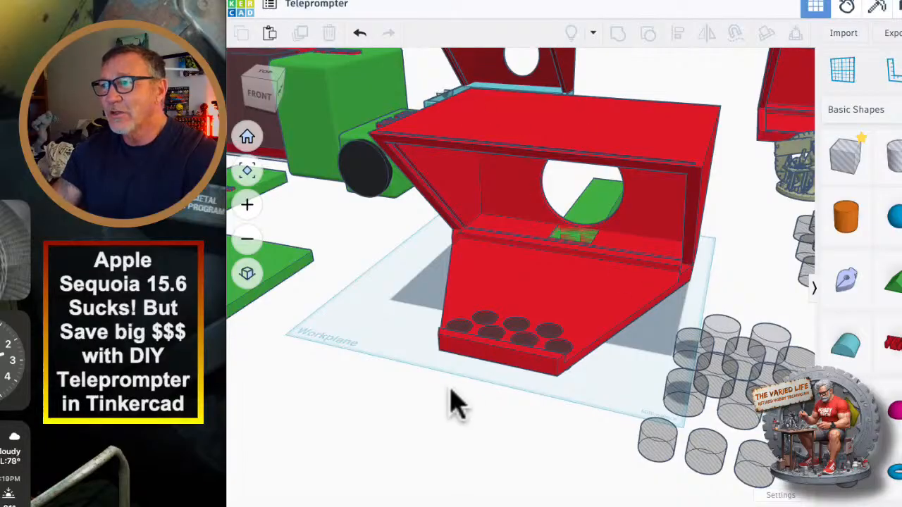
scroll(451, 401, down, 5)
right_drag(443, 399, 500, 415)
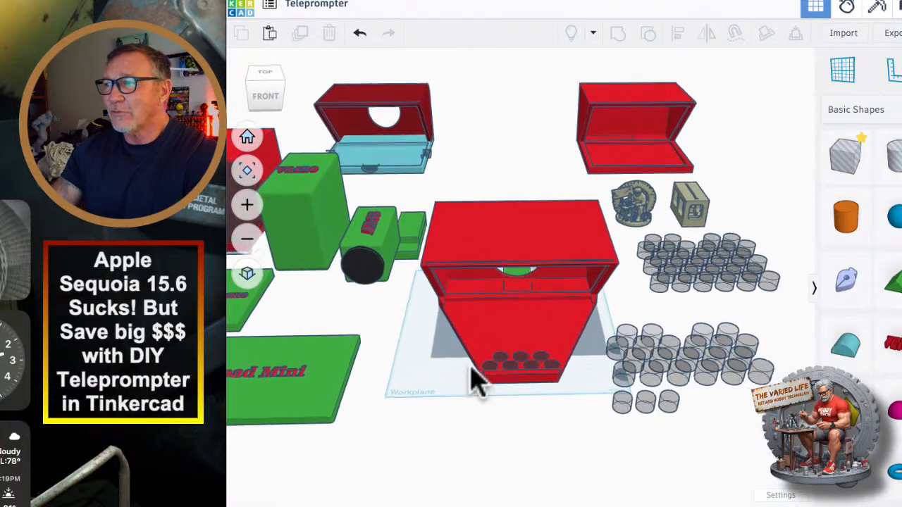
right_drag(489, 387, 574, 418)
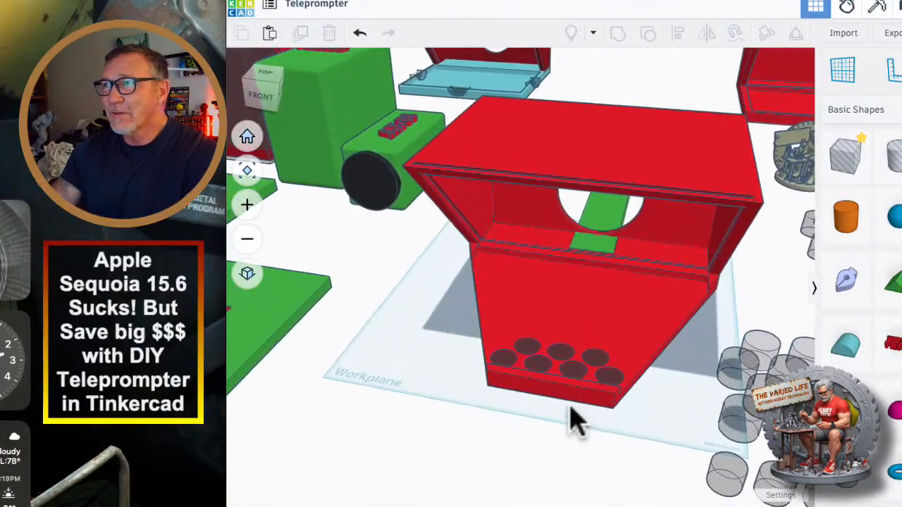
scroll(572, 418, down, 3)
scroll(557, 408, down, 2)
right_drag(437, 430, 405, 430)
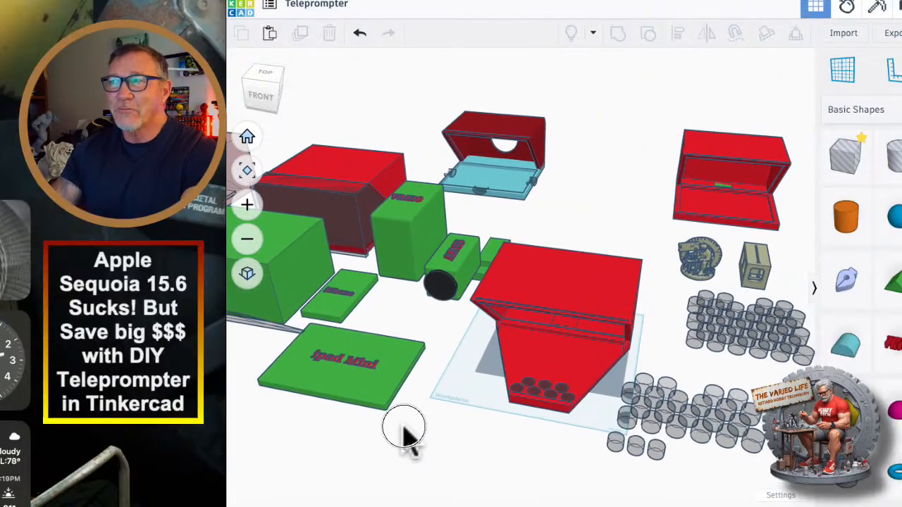
Inspect the light-blue notched tray under the rear housing and compare it with the tapered tray from several angles.
click(504, 187)
scroll(528, 184, up, 5)
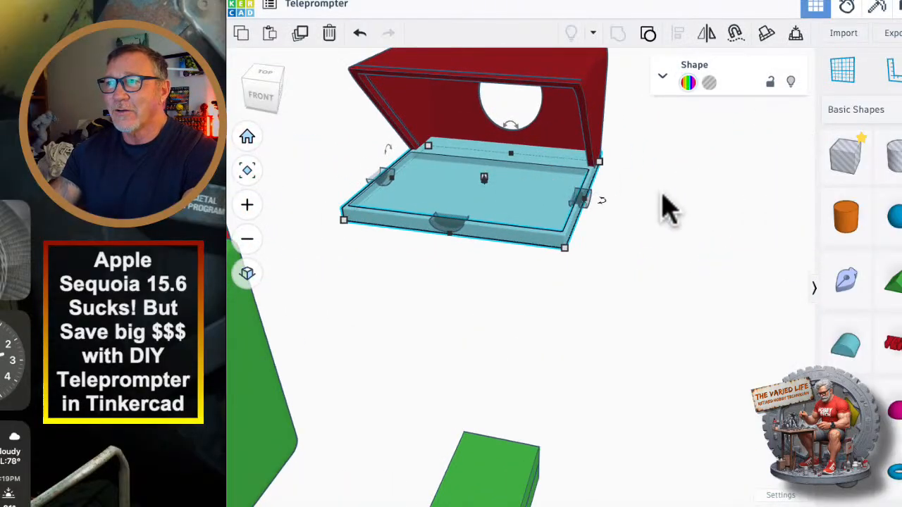
right_drag(654, 204, 591, 326)
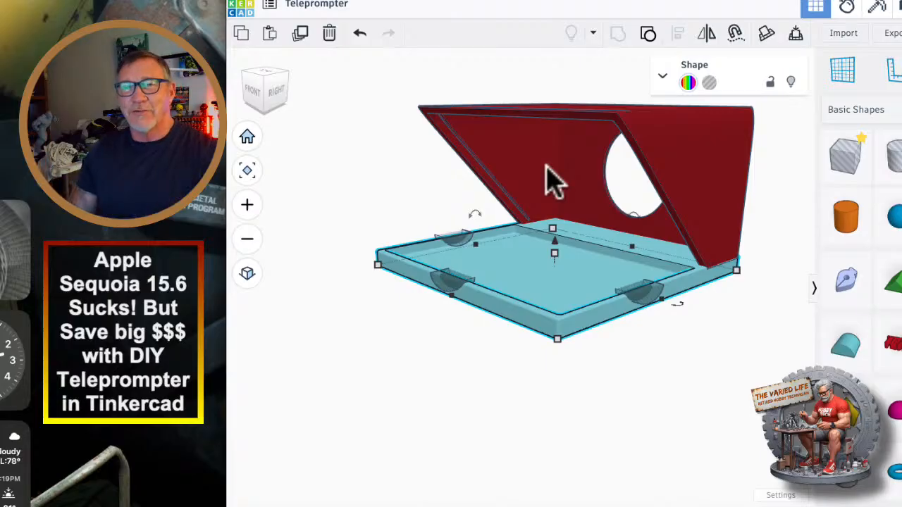
scroll(528, 318, down, 10)
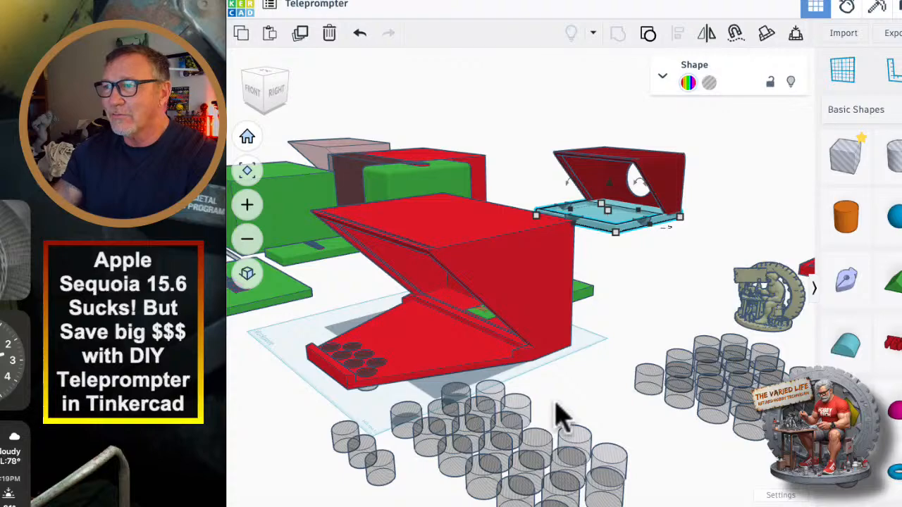
right_drag(557, 416, 454, 363)
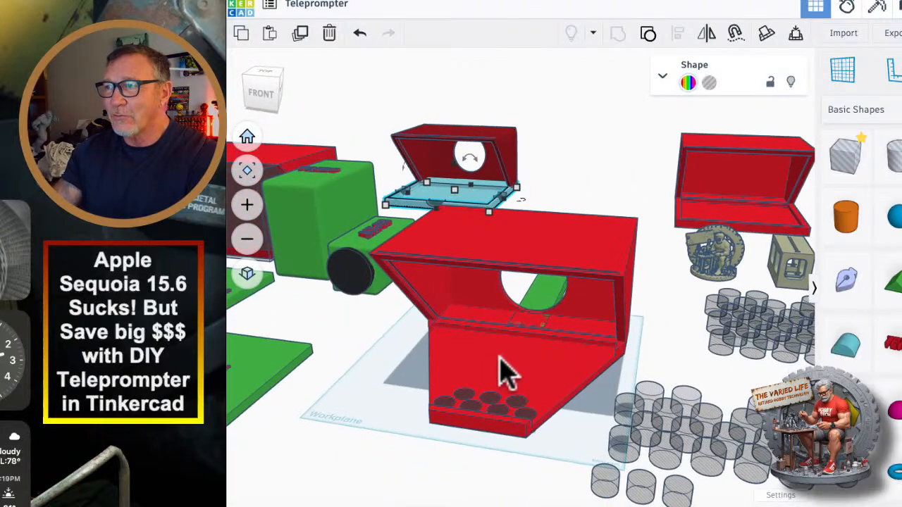
scroll(504, 370, up, 5)
scroll(503, 369, down, 2)
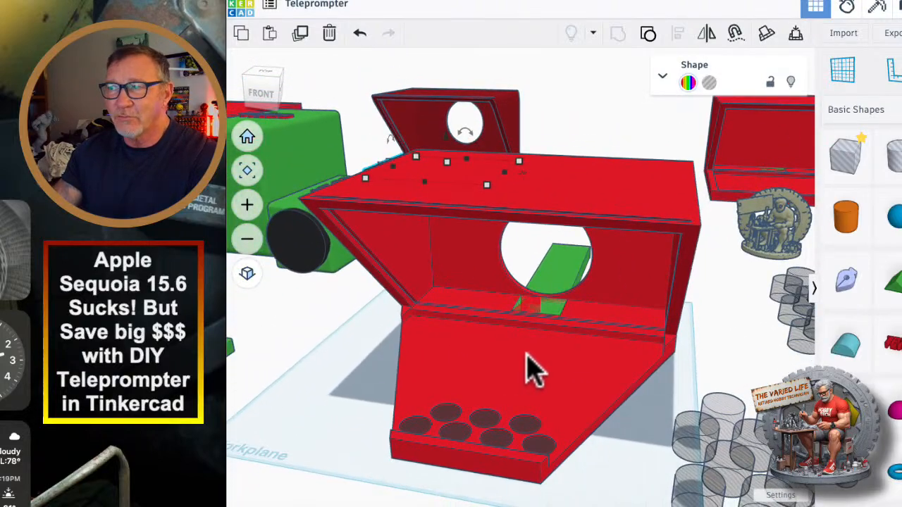
scroll(532, 379, up, 5)
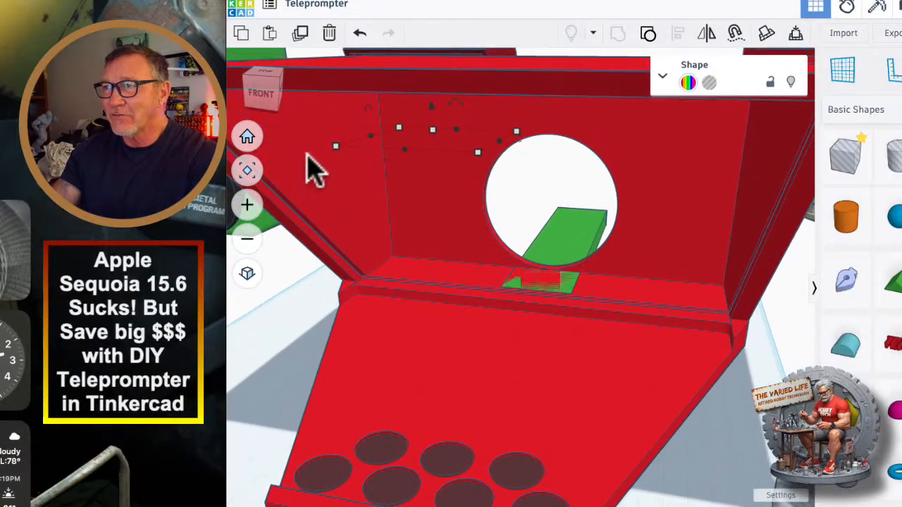
scroll(471, 361, down, 10)
right_drag(331, 369, 509, 384)
scroll(359, 397, down, 5)
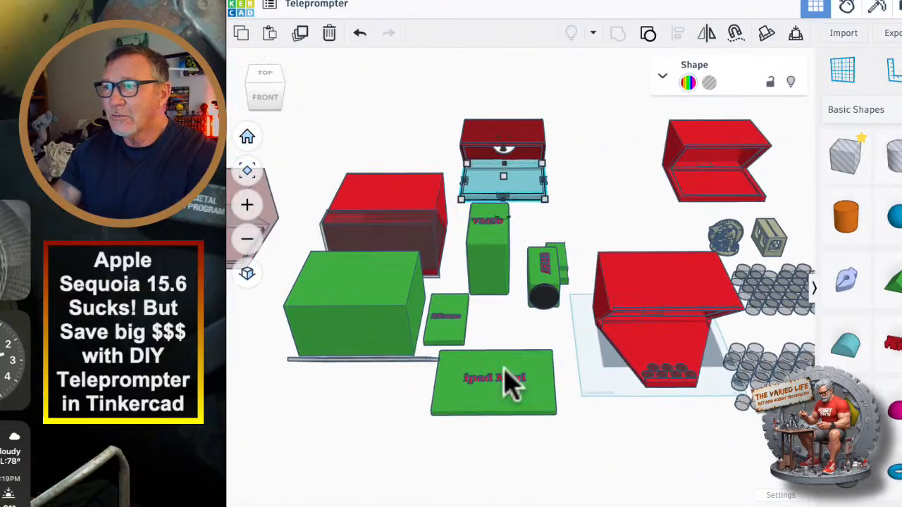
Move the thin dark panel from in front of the large green block across to the tapered-tray housing.
click(362, 361)
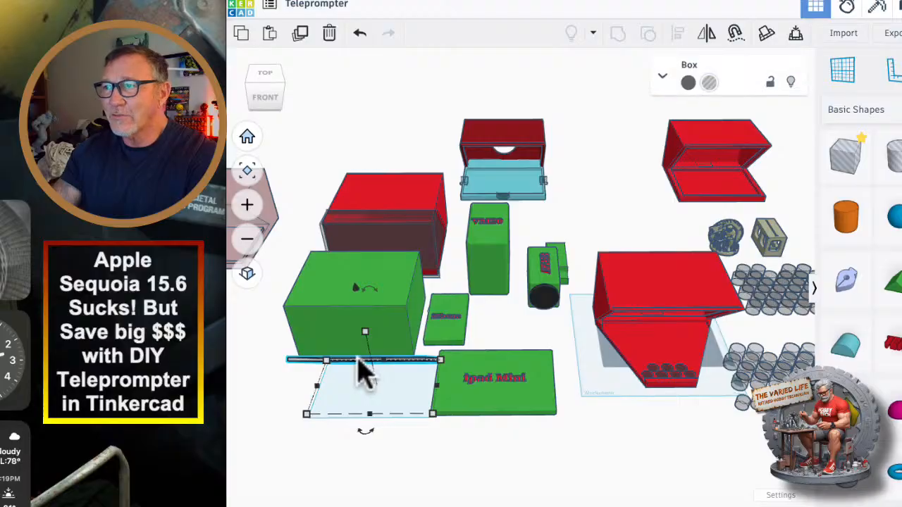
key(Right)
key(Right)
key(Right)
key(Right)
key(Right)
key(Right)
key(Right)
key(Right)
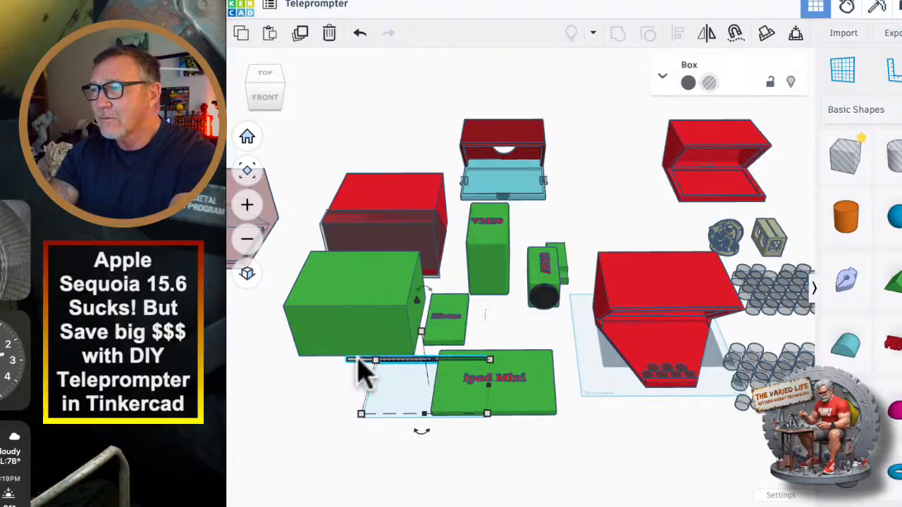
key(Right)
key(Right)
key(Right)
key(Right)
key(Right)
key(Right)
key(Right)
key(Right)
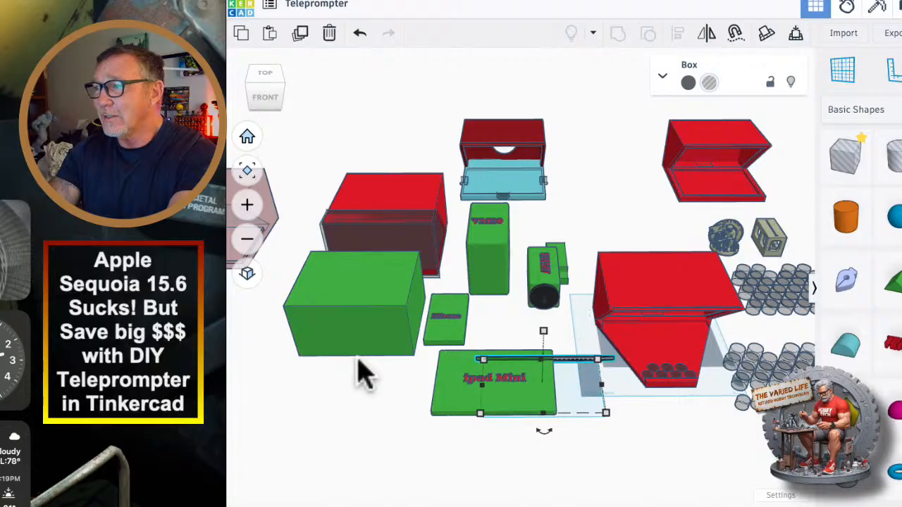
key(Right)
key(Right)
key(Right)
key(Right)
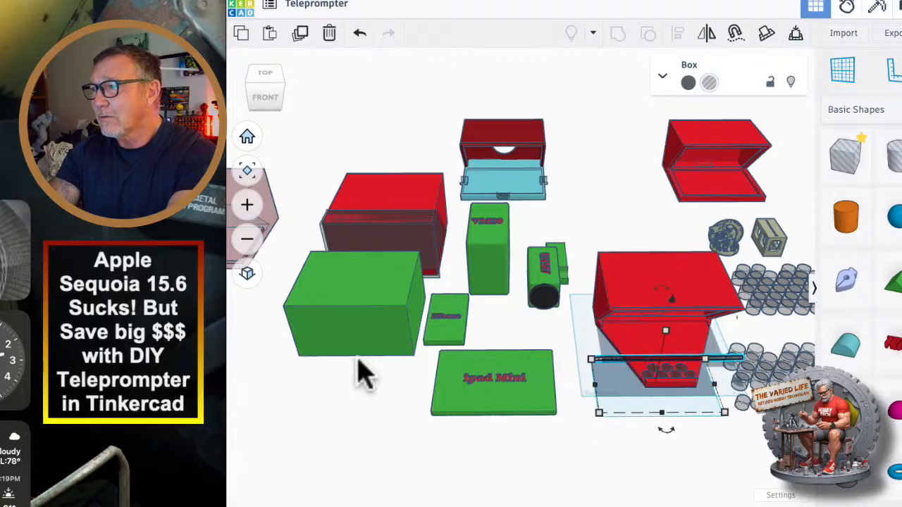
Move the spare hole cylinders beside the workplane farther away from the housing.
scroll(358, 358, up, 3)
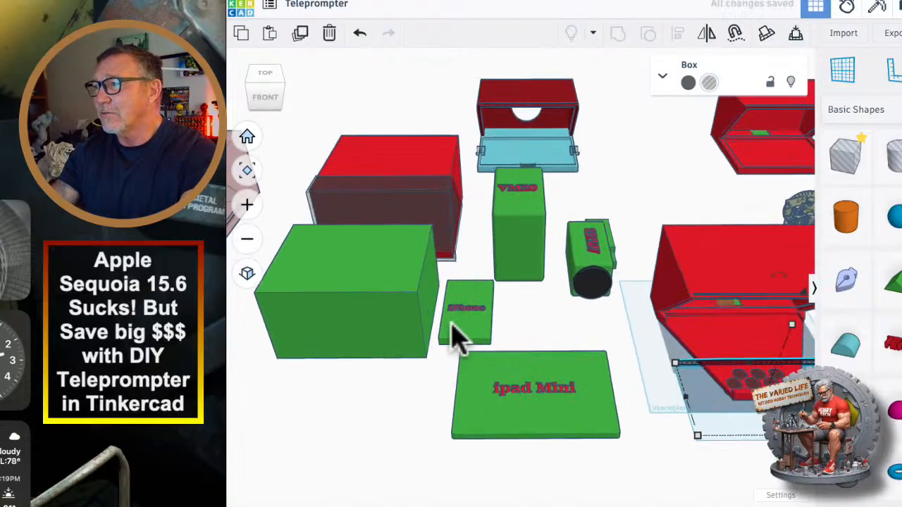
middle_drag(574, 322, 338, 303)
scroll(489, 346, up, 3)
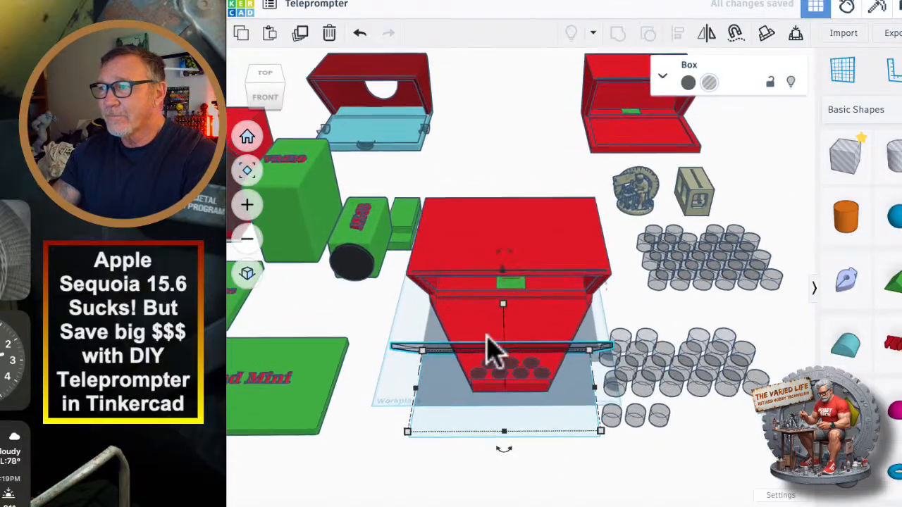
click(634, 346)
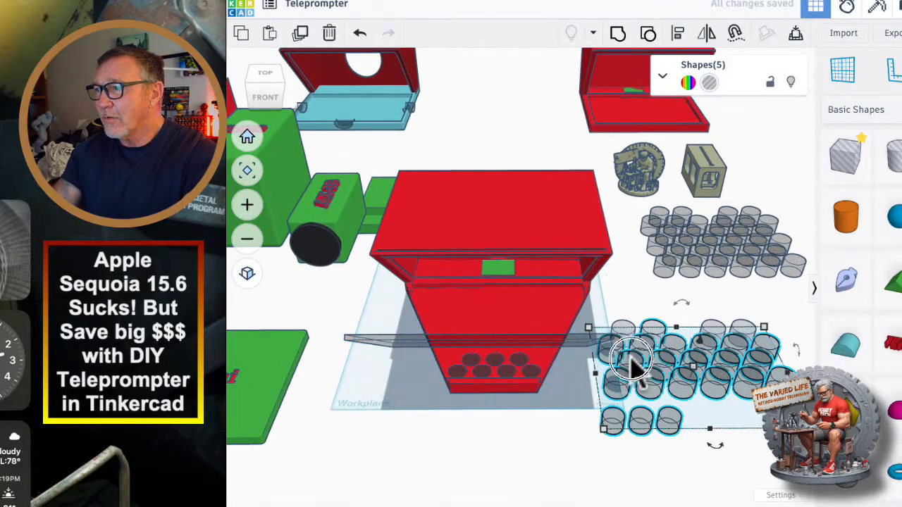
drag(632, 368, 805, 338)
drag(622, 336, 761, 322)
right_drag(627, 370, 694, 393)
Position the thin dark panel in the slot at the housing's slanted front opening.
drag(501, 415, 491, 277)
scroll(298, 322, up, 6)
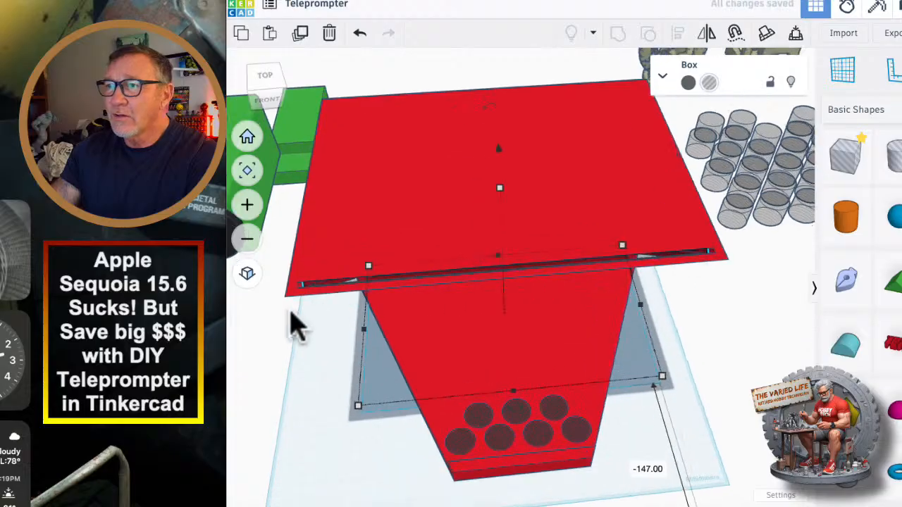
right_drag(344, 321, 346, 307)
Make the tapered-tray housing transparent to expose the panel in its slot.
click(516, 329)
key(t)
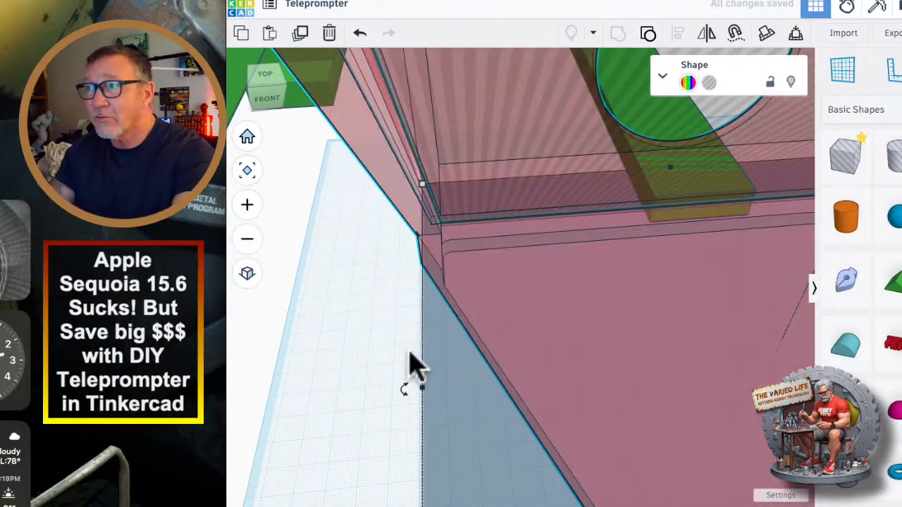
scroll(400, 344, down, 6)
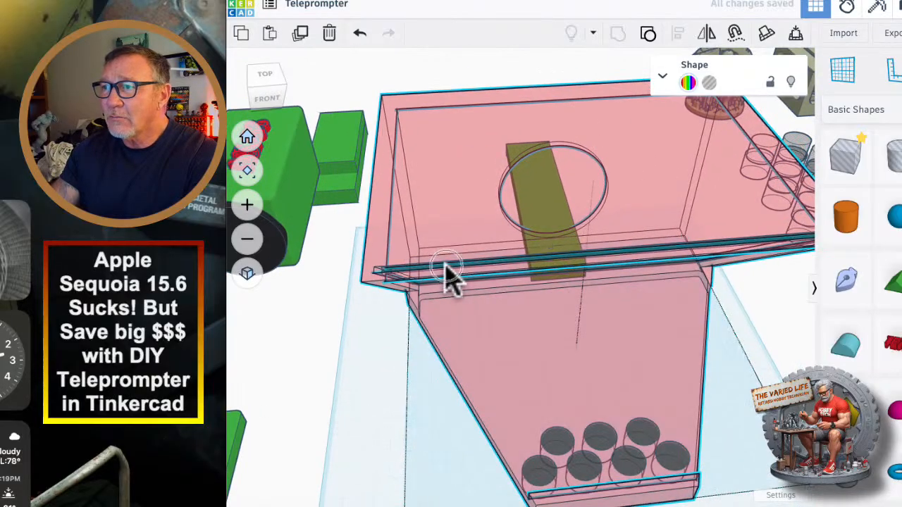
Change the slanted panel's solid color from dark gray to red.
click(453, 276)
right_drag(360, 377, 433, 306)
click(688, 82)
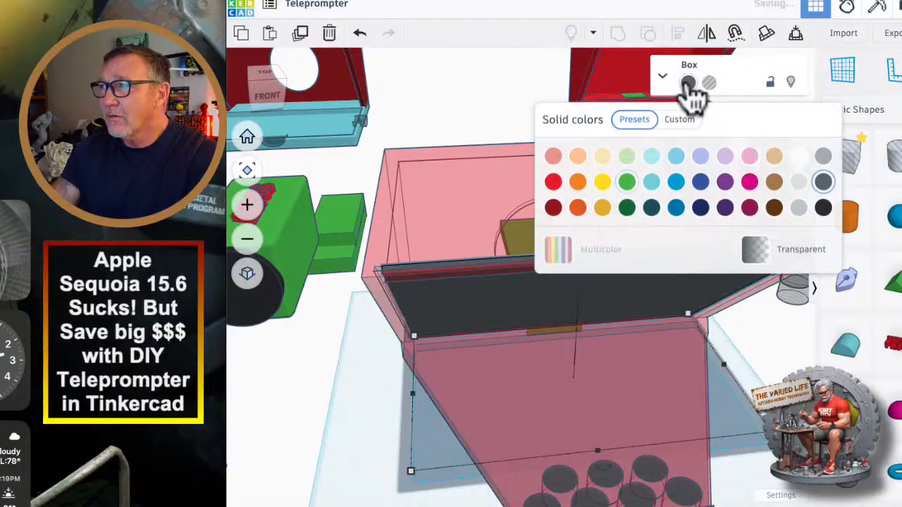
click(553, 182)
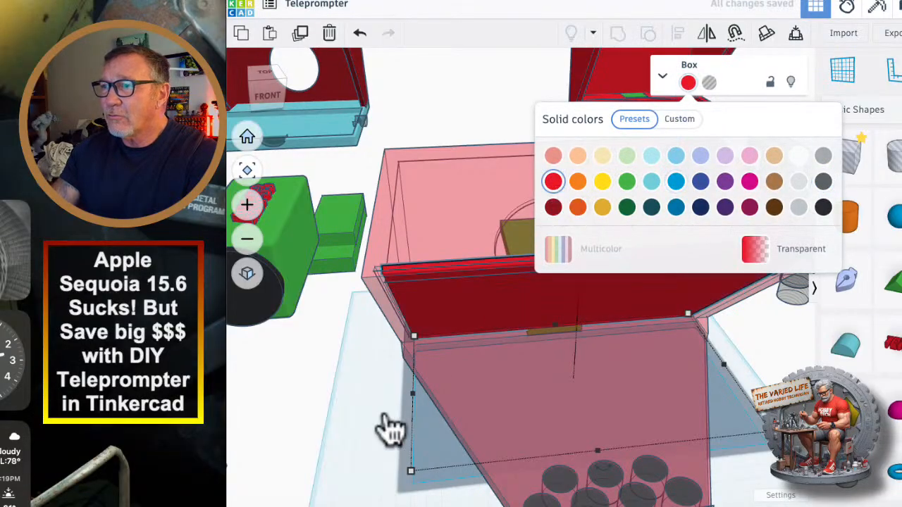
Inspect the clearance between the red panel and the slot at both side ends of the housing.
scroll(381, 430, up, 10)
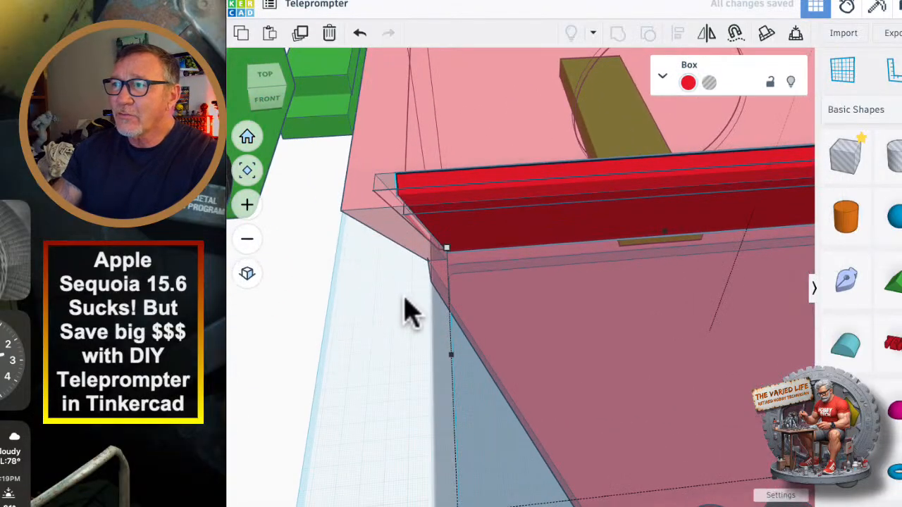
right_drag(403, 297, 448, 356)
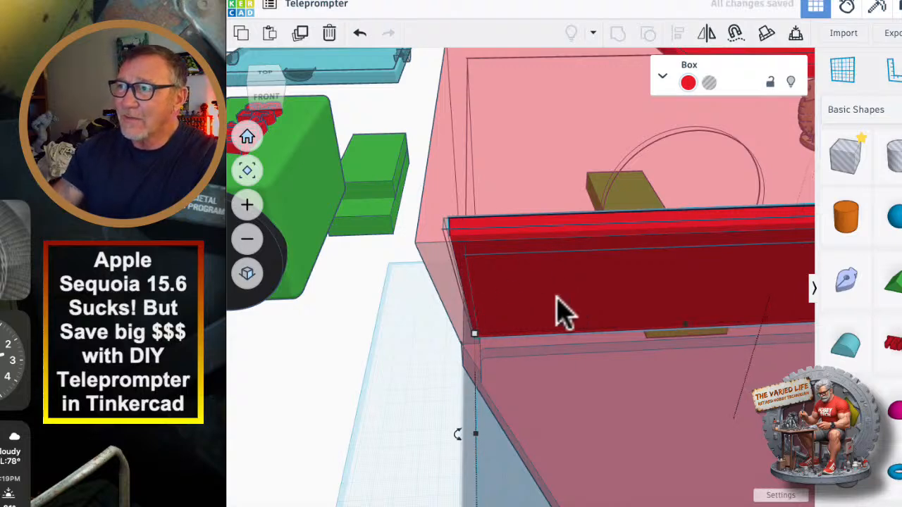
right_drag(684, 322, 324, 327)
right_drag(597, 322, 474, 330)
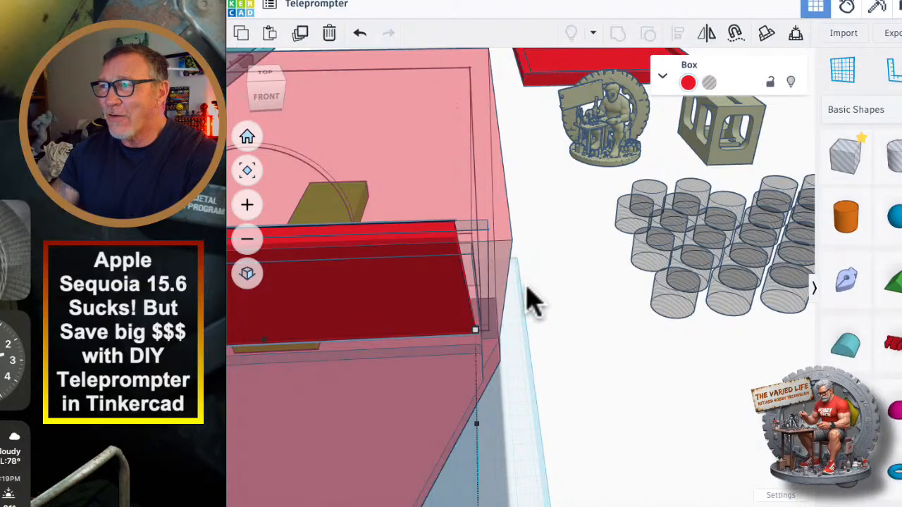
right_drag(532, 300, 533, 324)
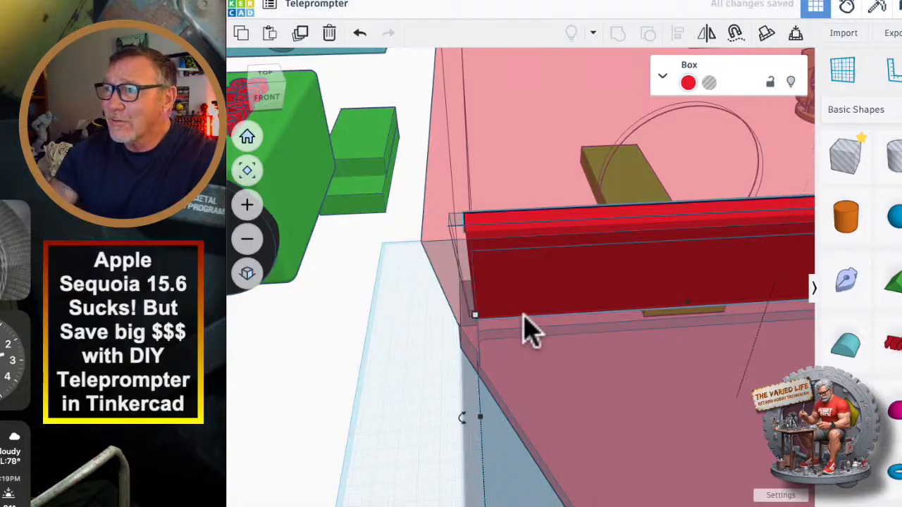
Nudge the red panel toward the housing's right side to adjust its sideways fit in the slot.
right_drag(520, 272, 491, 254)
key(Right)
key(Right)
key(Right)
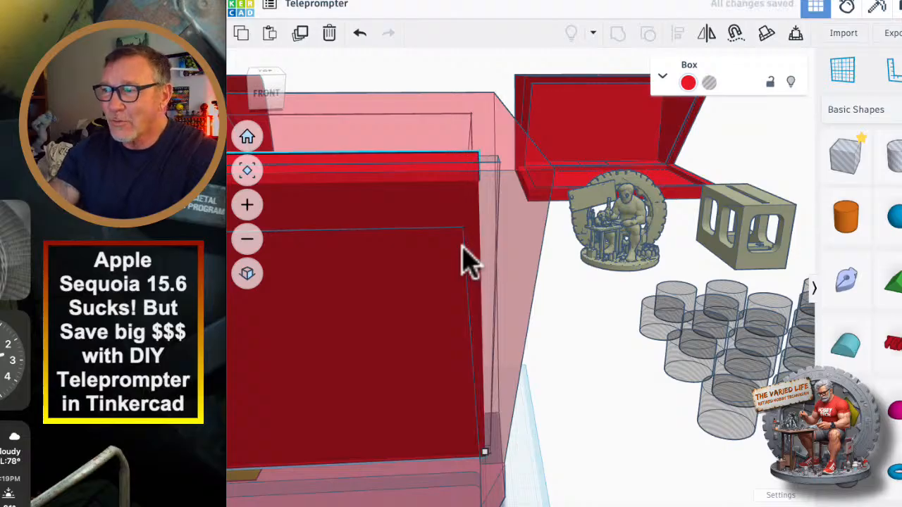
scroll(468, 264, down, 10)
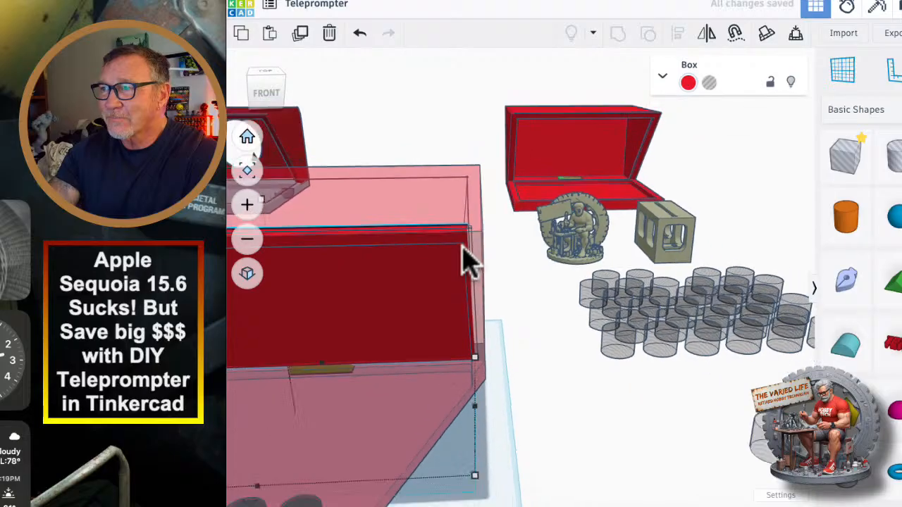
scroll(462, 245, up, 2)
scroll(463, 246, down, 5)
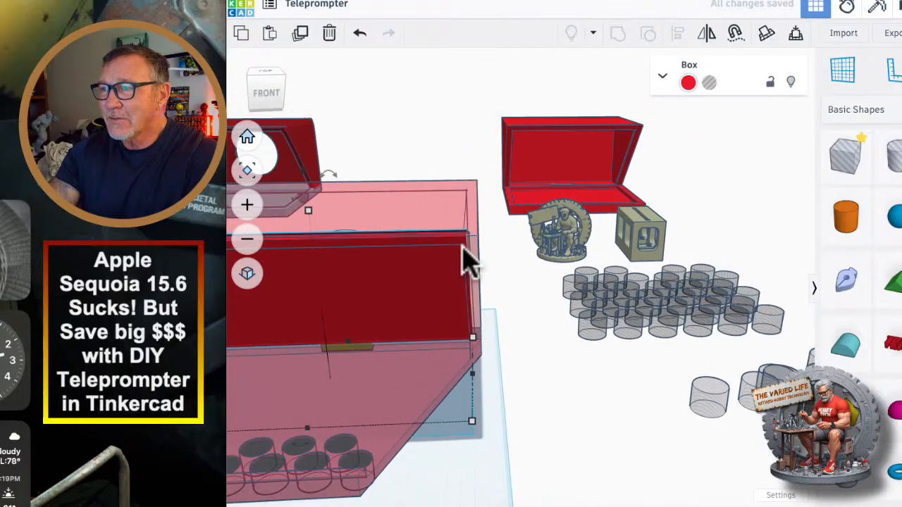
Check the red panel's fit from above and up close at the slot's left end.
click(541, 319)
right_drag(541, 319, 656, 345)
click(655, 344)
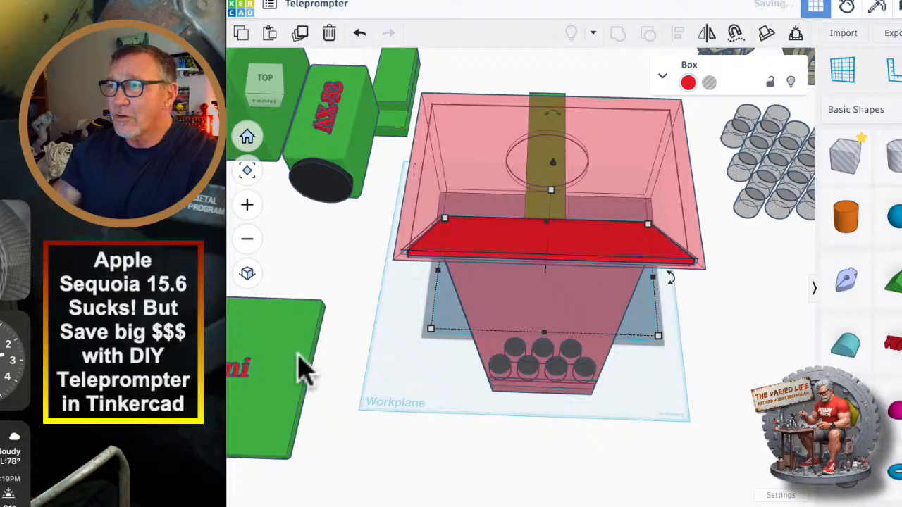
right_drag(383, 326, 399, 286)
scroll(400, 286, up, 5)
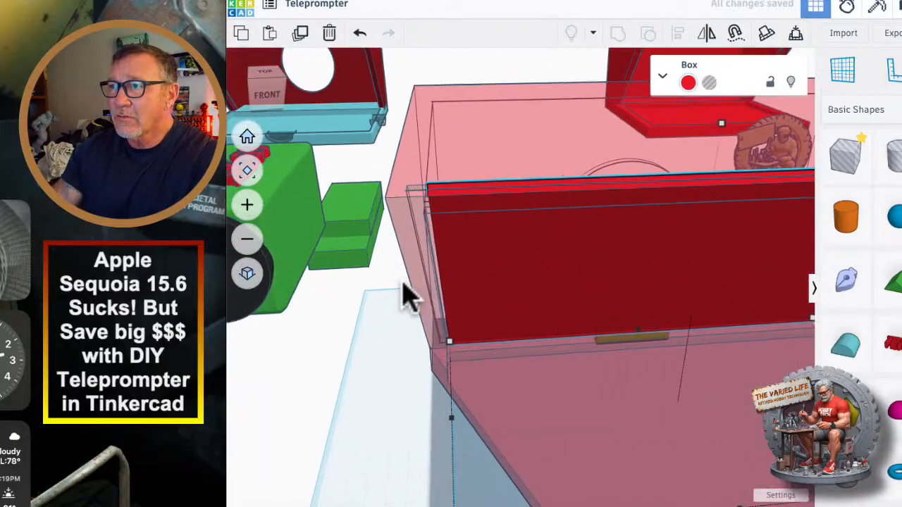
scroll(404, 284, up, 3)
scroll(404, 284, down, 2)
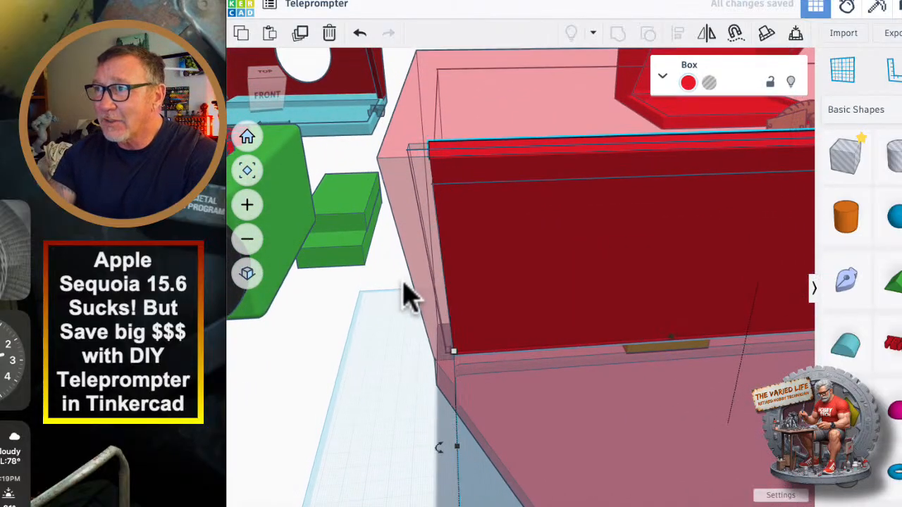
Nudge the red panel toward the housing's left side and check the gap at the slot's right end.
key(Right)
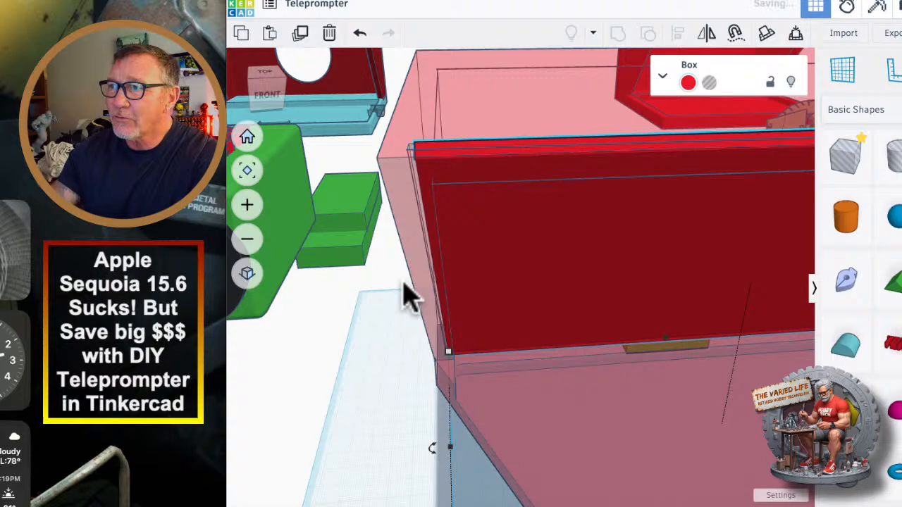
right_drag(405, 296, 284, 379)
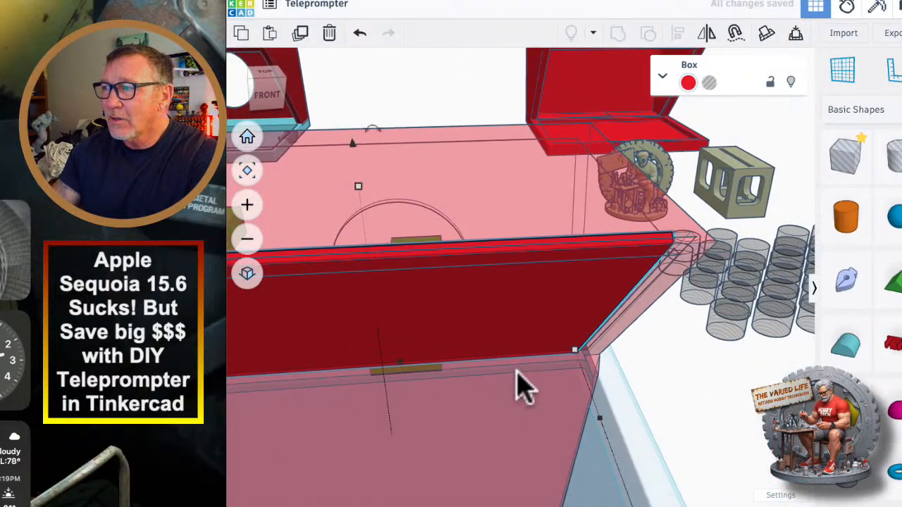
right_drag(518, 386, 521, 368)
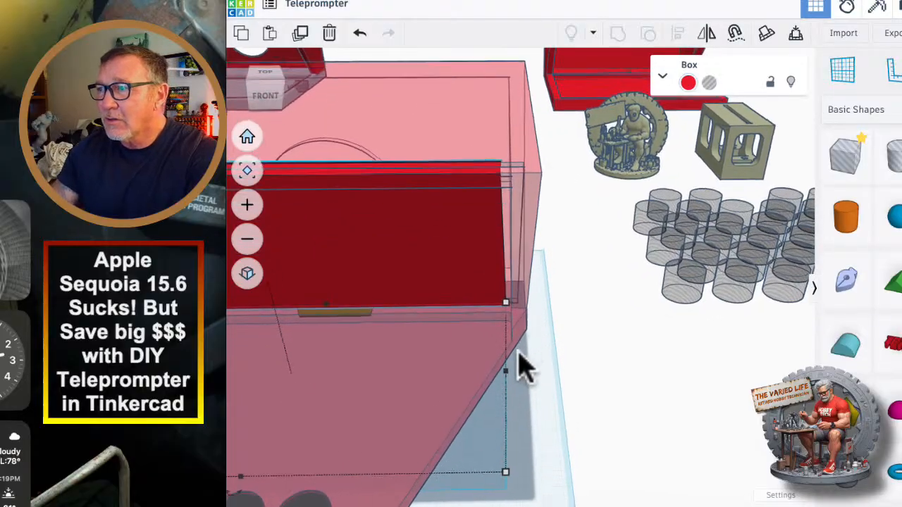
scroll(521, 368, up, 3)
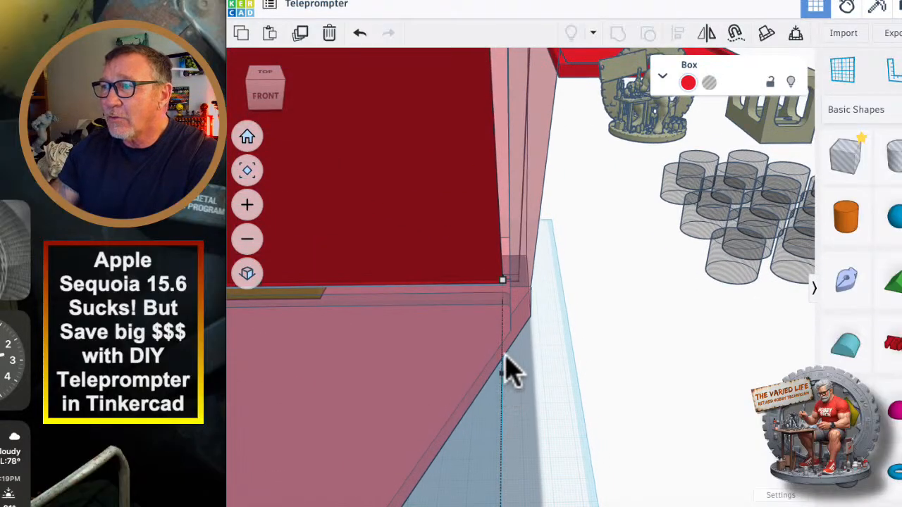
Fine-tune the housing's width from its right side to leave slight slot clearance beyond the red panel's right end.
click(449, 366)
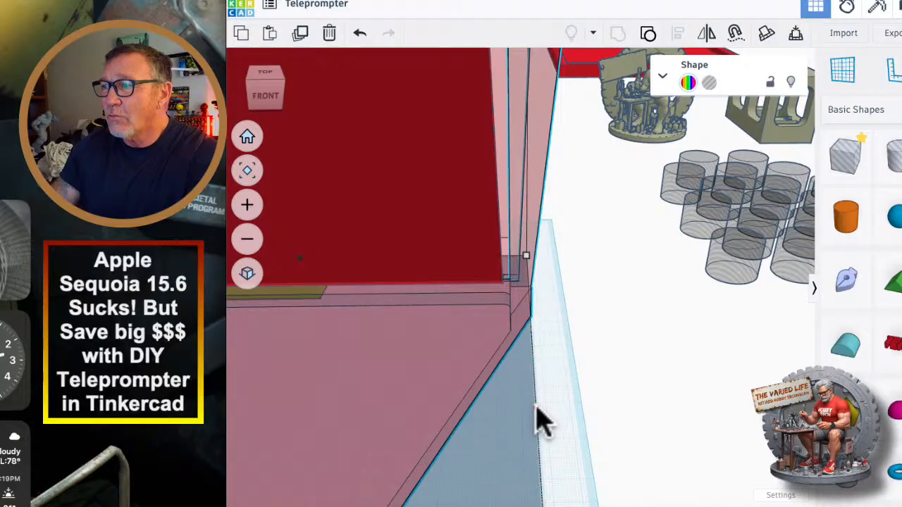
right_drag(542, 423, 564, 382)
scroll(540, 359, up, 5)
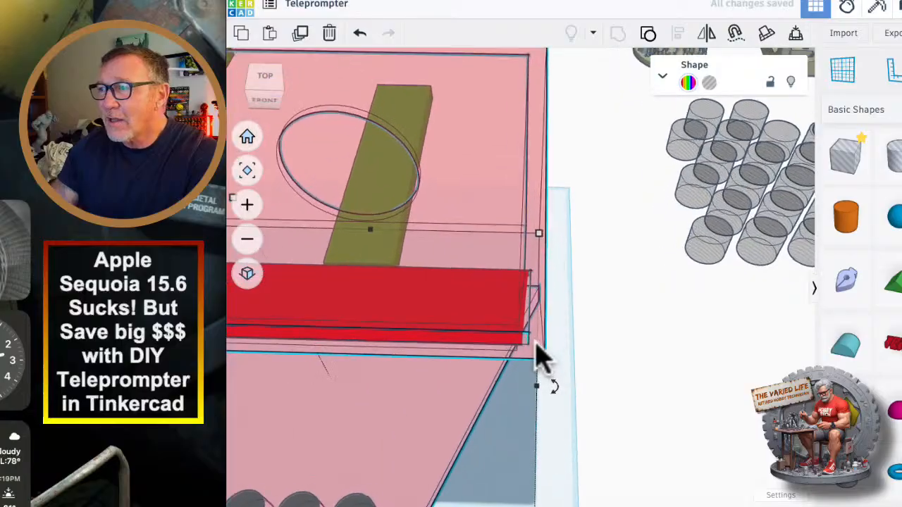
right_drag(527, 345, 596, 354)
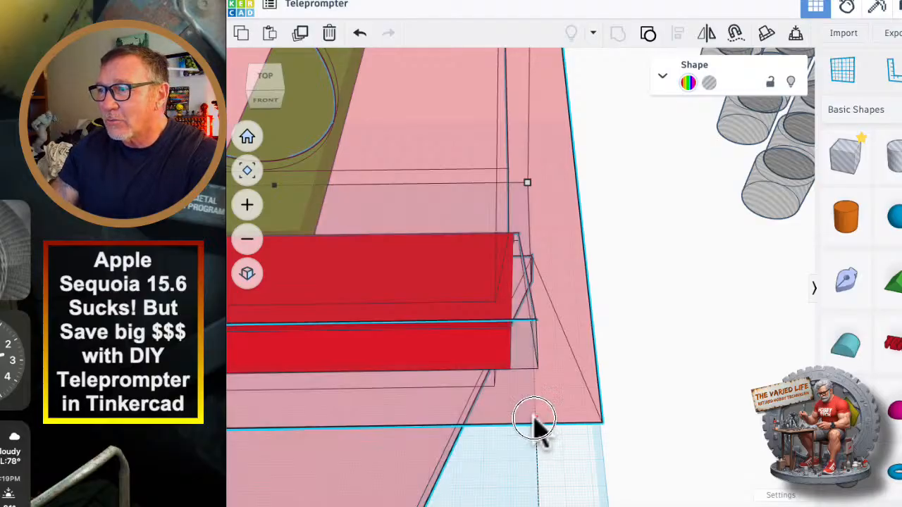
right_drag(536, 423, 529, 423)
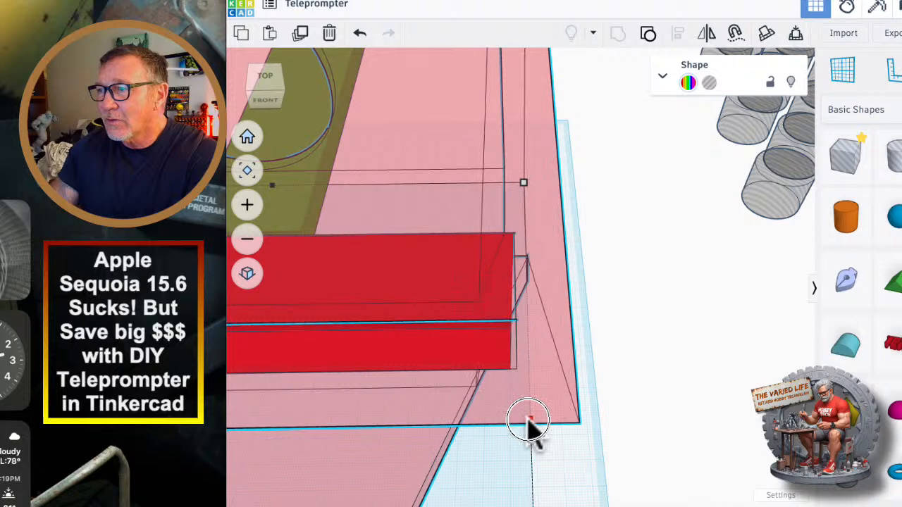
drag(528, 420, 528, 419)
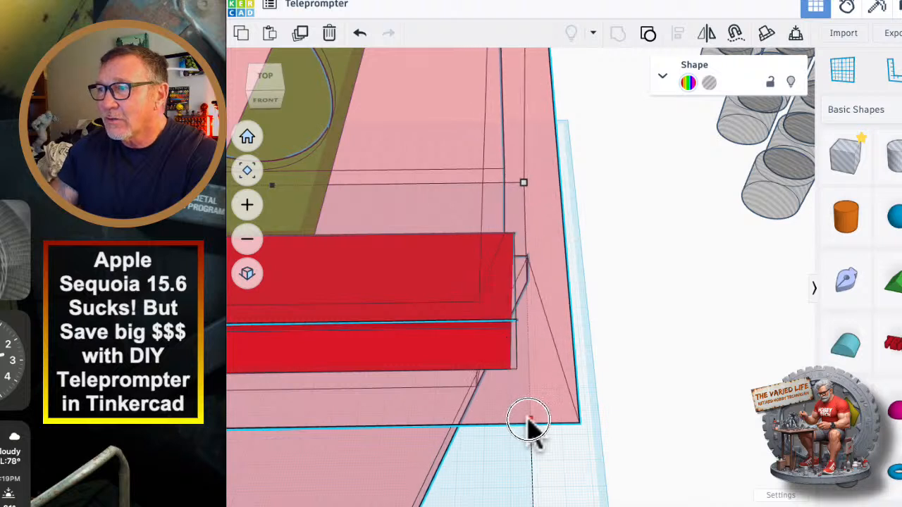
right_drag(530, 422, 532, 423)
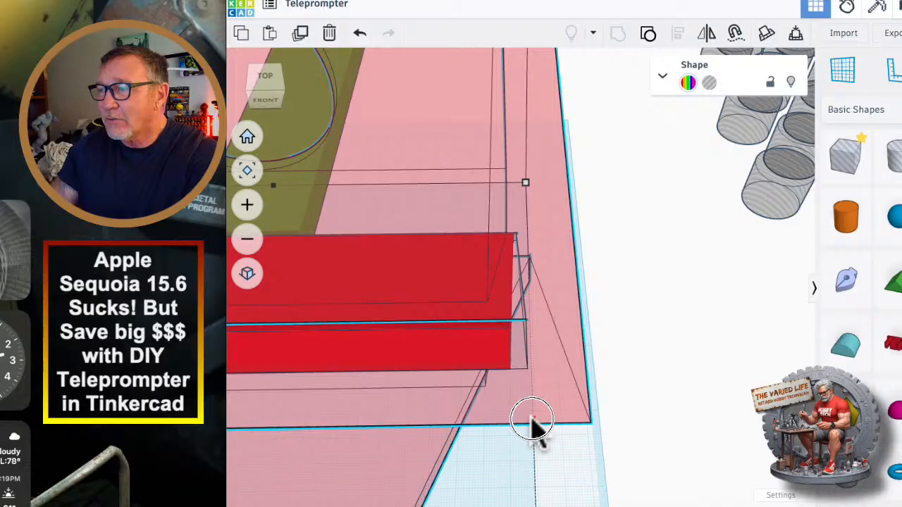
right_drag(532, 423, 479, 374)
Inspect the clearance between the red panel and the slot's left end, and review the whole housing.
scroll(477, 358, up, 5)
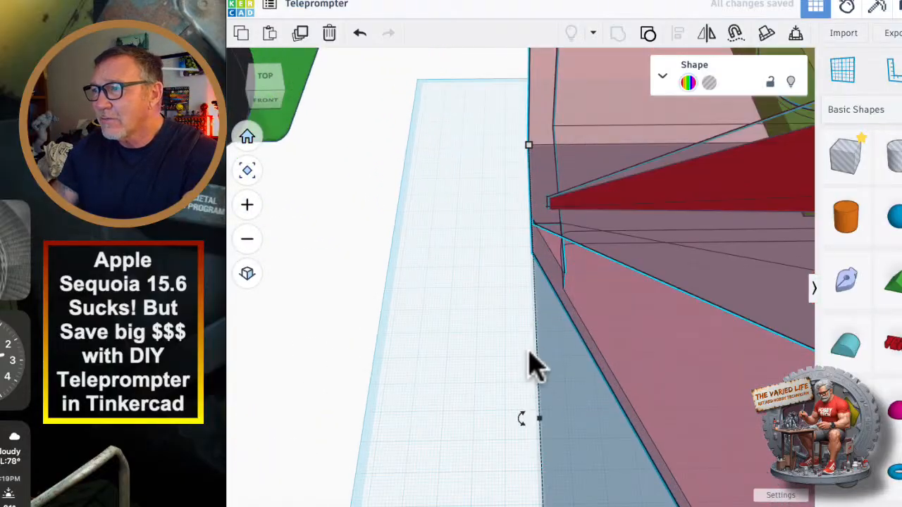
right_drag(528, 346, 521, 354)
scroll(520, 372, down, 3)
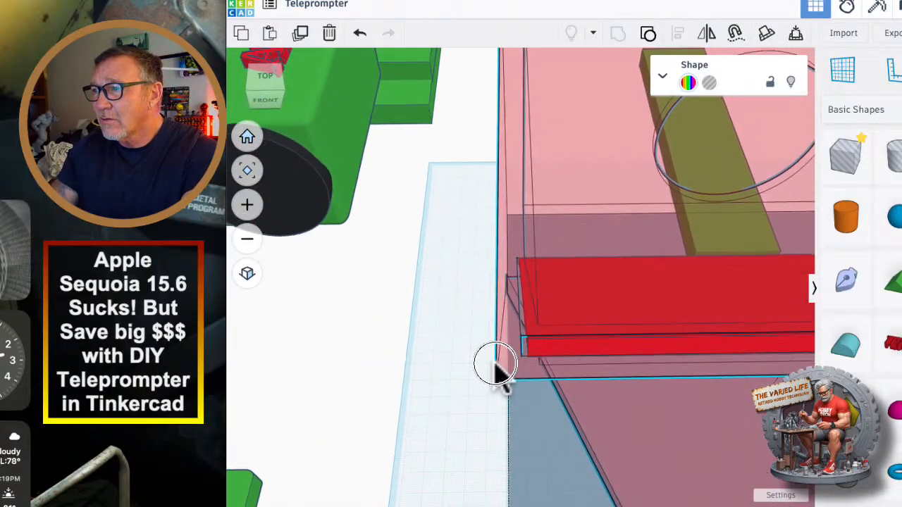
scroll(525, 303, up, 3)
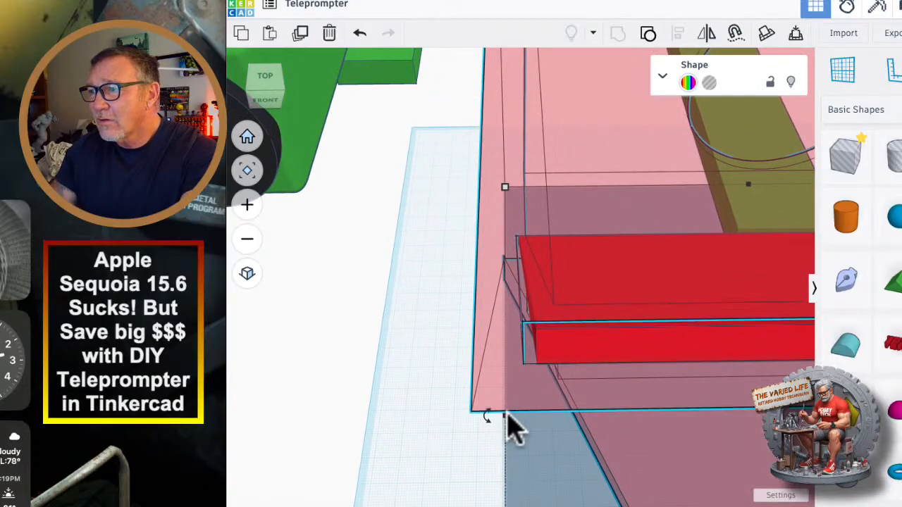
right_drag(505, 416, 424, 383)
scroll(529, 400, down, 5)
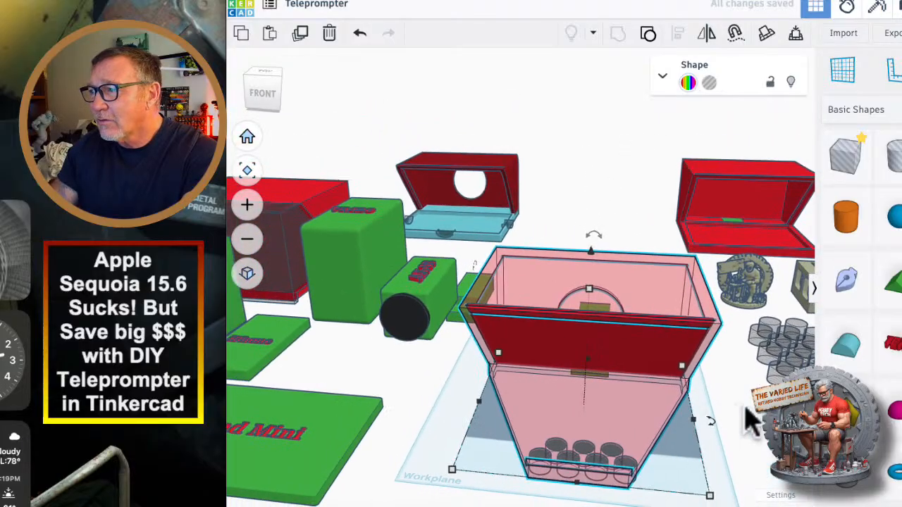
right_drag(750, 421, 715, 422)
Select the red panel and examine from the side how its lower edge sits in the slanted slot.
click(555, 258)
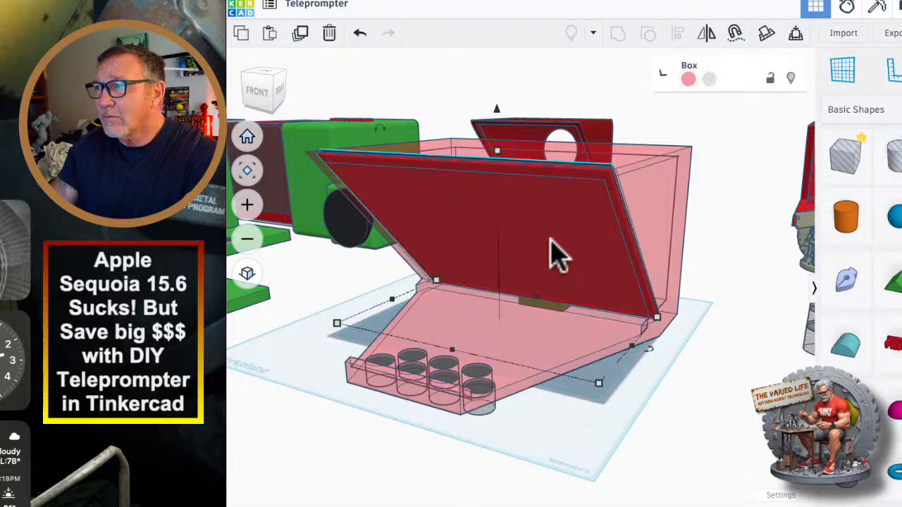
right_drag(648, 443, 532, 422)
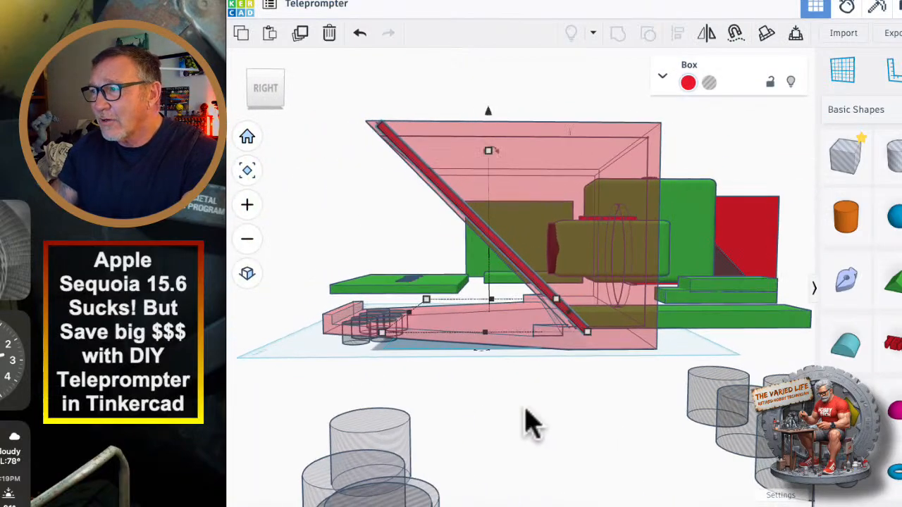
scroll(604, 358, up, 5)
scroll(578, 357, up, 2)
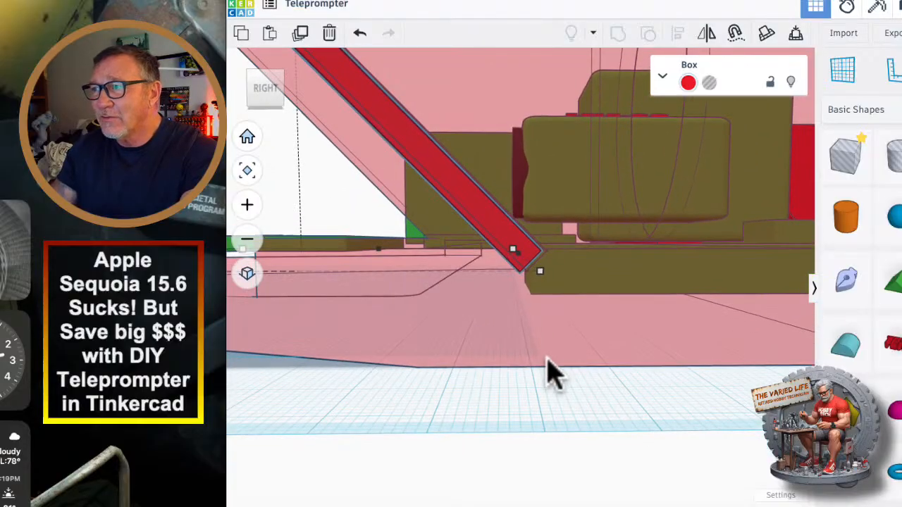
scroll(549, 381, up, 3)
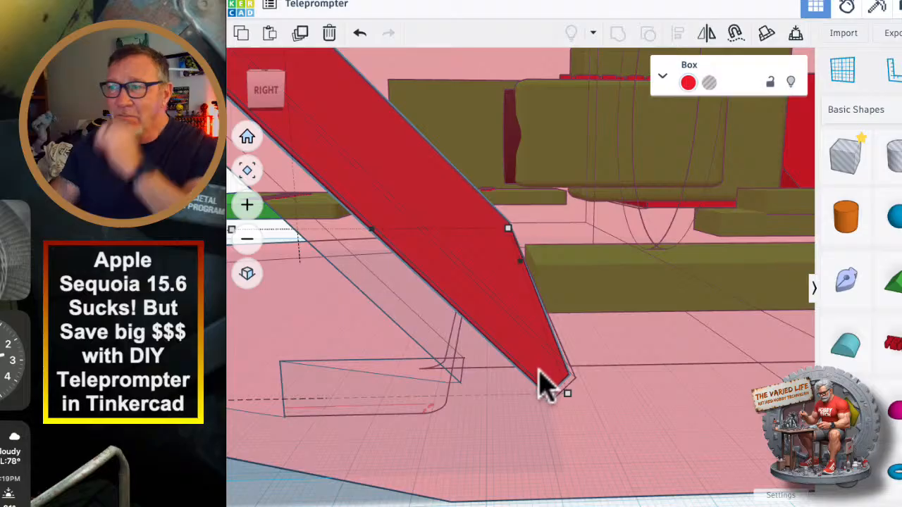
right_drag(569, 430, 566, 465)
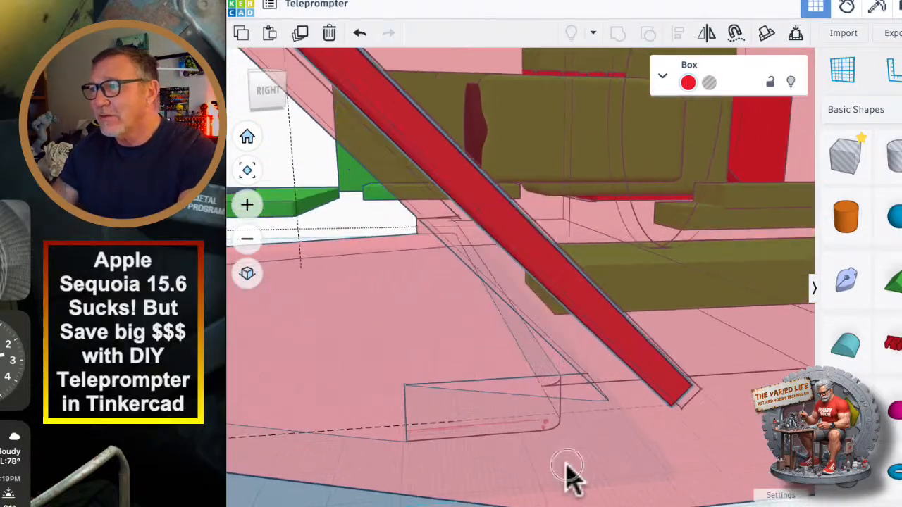
scroll(517, 417, down, 5)
right_drag(416, 415, 548, 444)
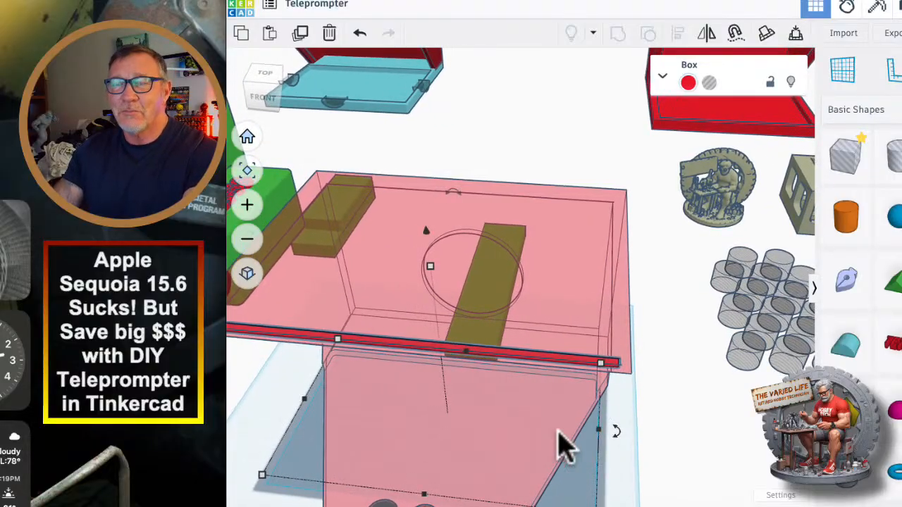
Move the red panel out of its slot to the open area in front of the housing.
mouse_move(659, 418)
right_down()
mouse_move(645, 422)
mouse_move(652, 421)
right_up()
scroll(651, 421, down, 3)
scroll(676, 441, down, 2)
right_drag(698, 447, 582, 449)
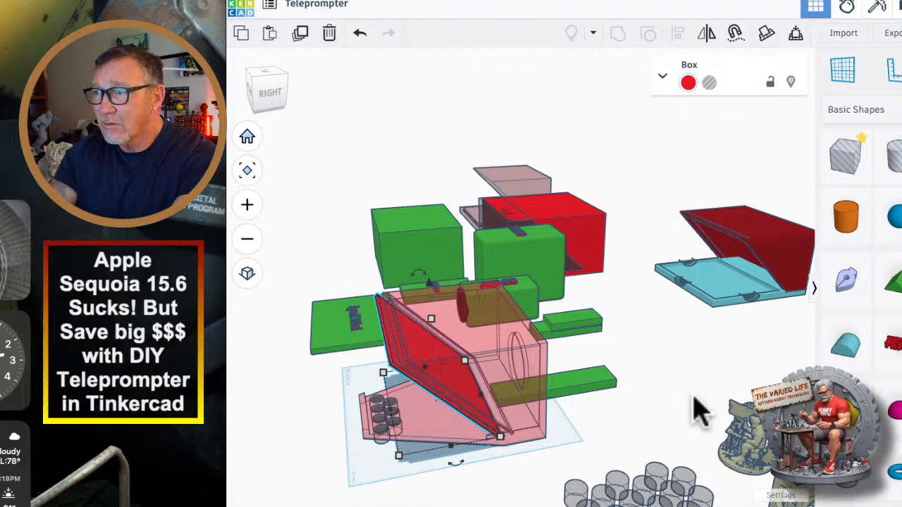
key(Left)
key(Left)
key(Left)
key(Left)
key(Left)
key(Left)
key(Left)
key(Left)
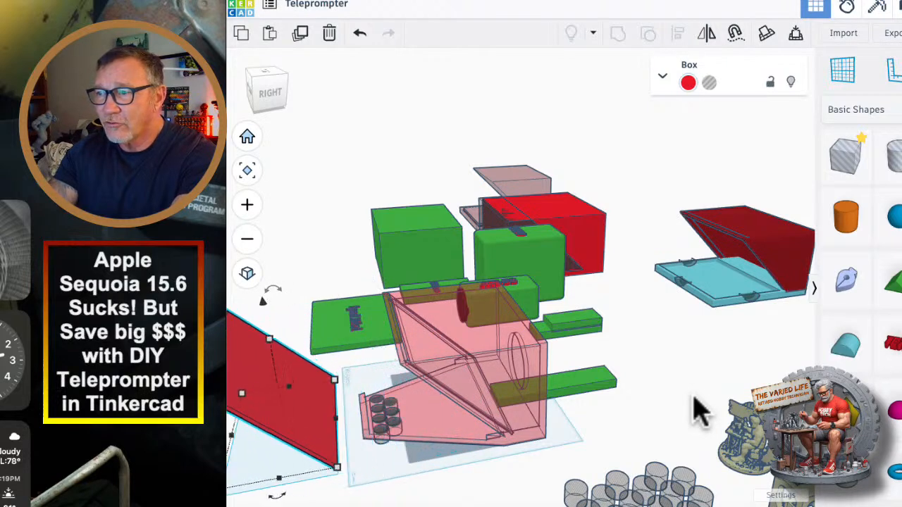
key(Left)
key(Left)
key(f)
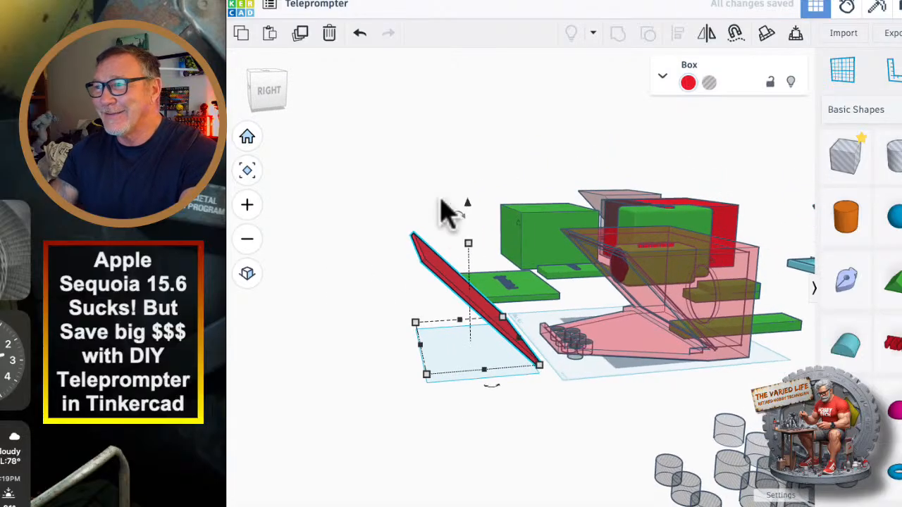
Lay the red panel flat in front of the housing and set its thickness to 4.01 mm.
drag(455, 220, 411, 256)
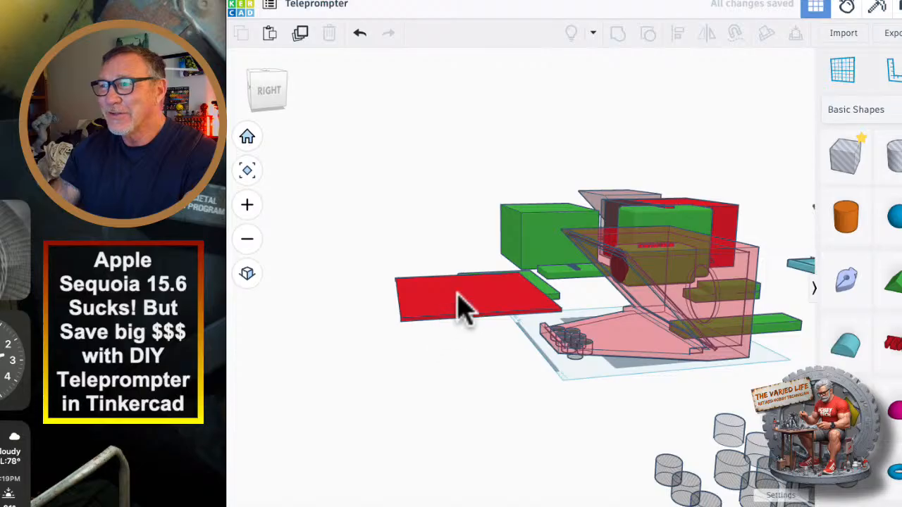
drag(459, 306, 417, 332)
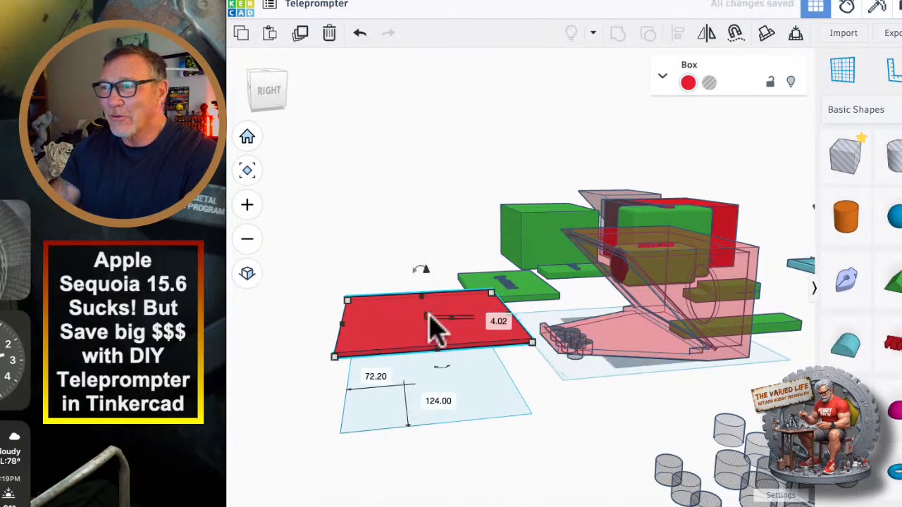
click(429, 316)
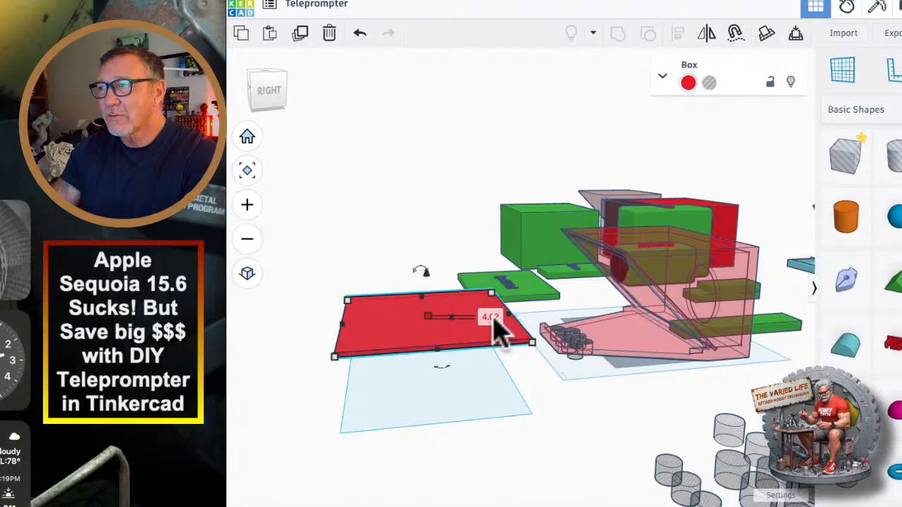
scroll(497, 328, up, 5)
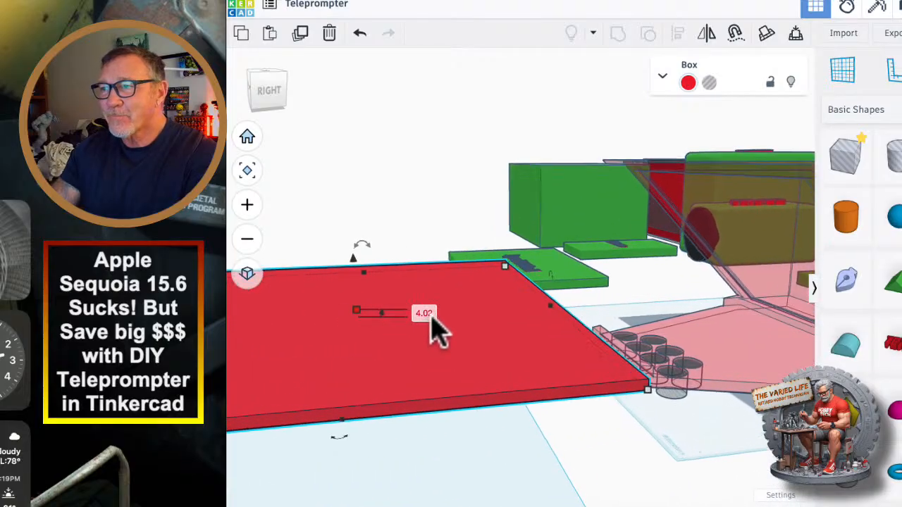
click(426, 314)
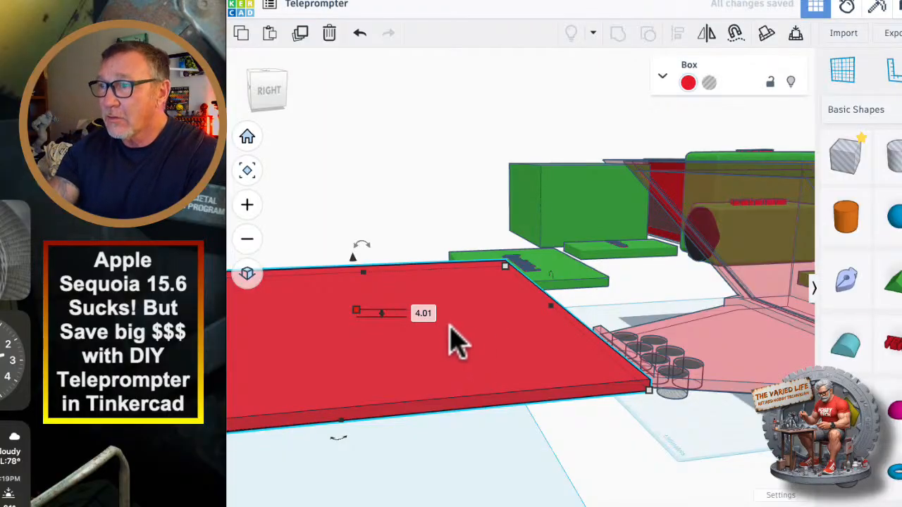
Rotate the red panel by -45° and move it back into the housing's slanted slot.
scroll(457, 343, down, 5)
drag(408, 276, 430, 289)
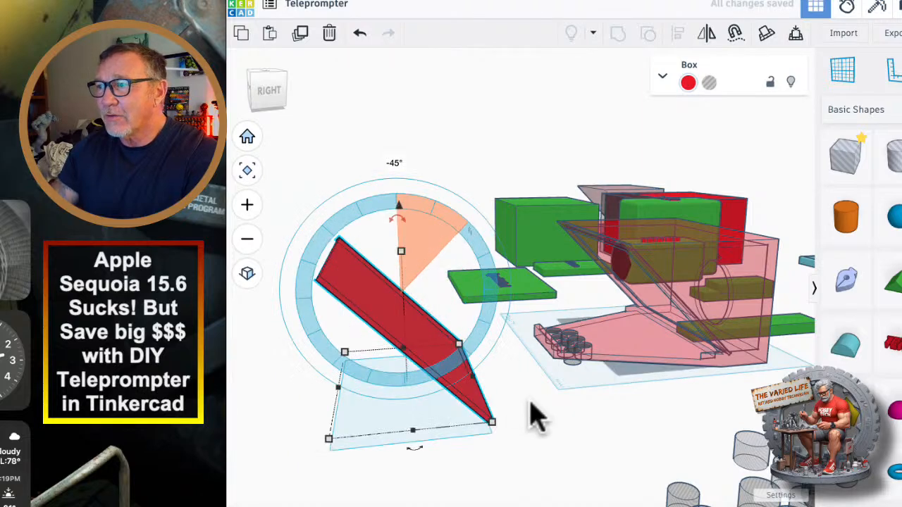
right_drag(533, 417, 515, 477)
drag(444, 451, 673, 381)
right_drag(551, 362, 465, 271)
Examine the reinserted red panel's fit at the slot's left end and along its upper edge.
scroll(436, 268, up, 8)
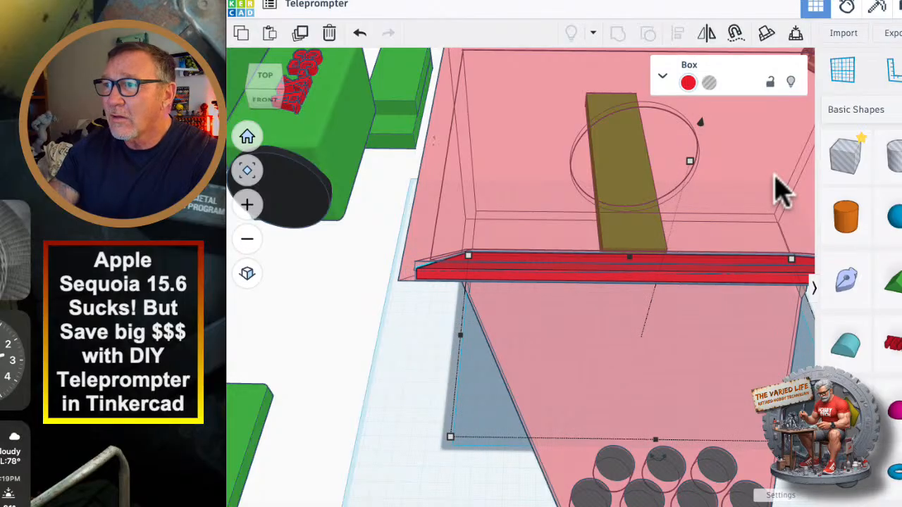
right_drag(353, 398, 392, 369)
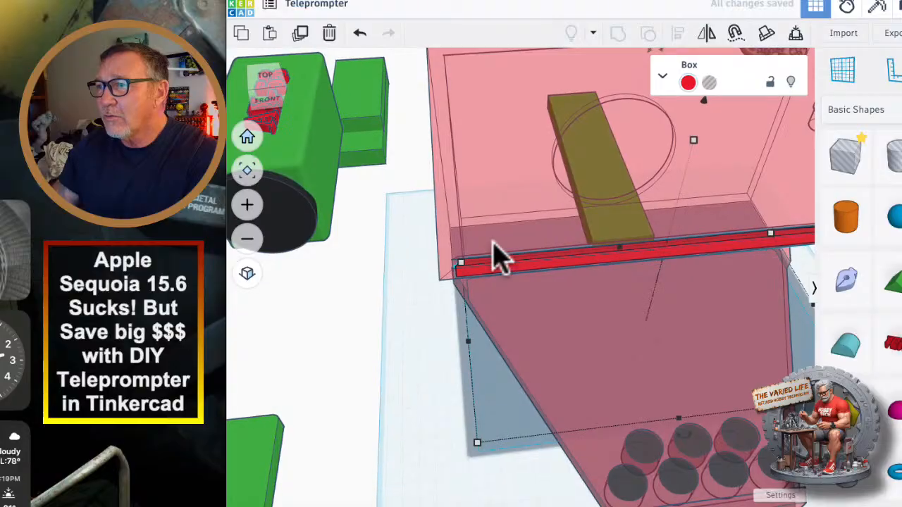
scroll(497, 259, up, 5)
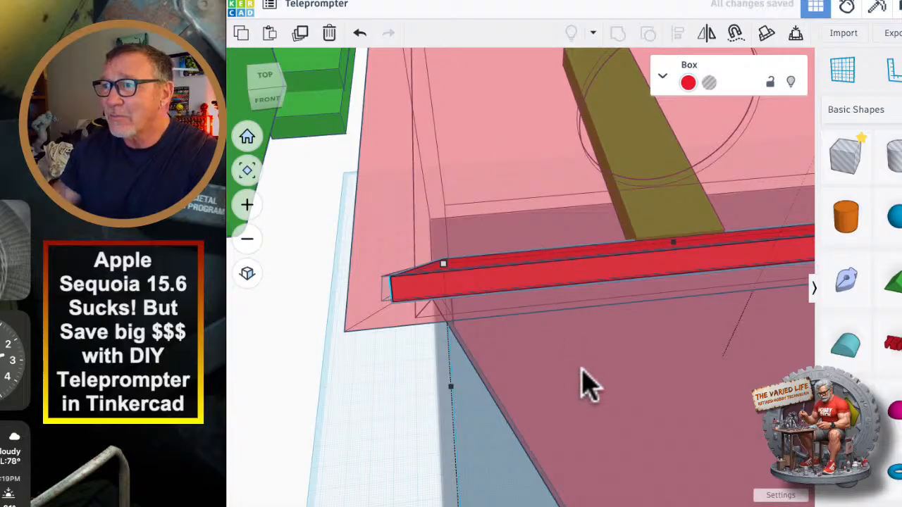
right_drag(583, 384, 419, 339)
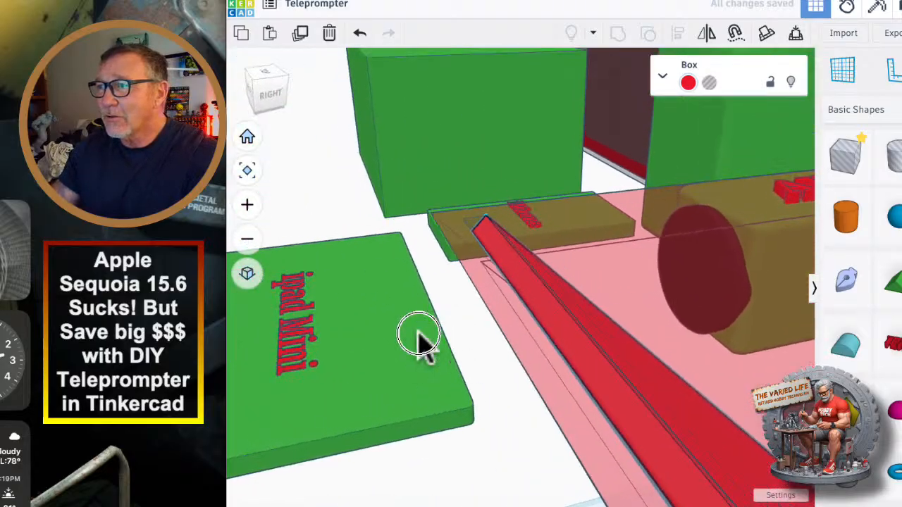
scroll(410, 324, down, 3)
scroll(341, 180, up, 5)
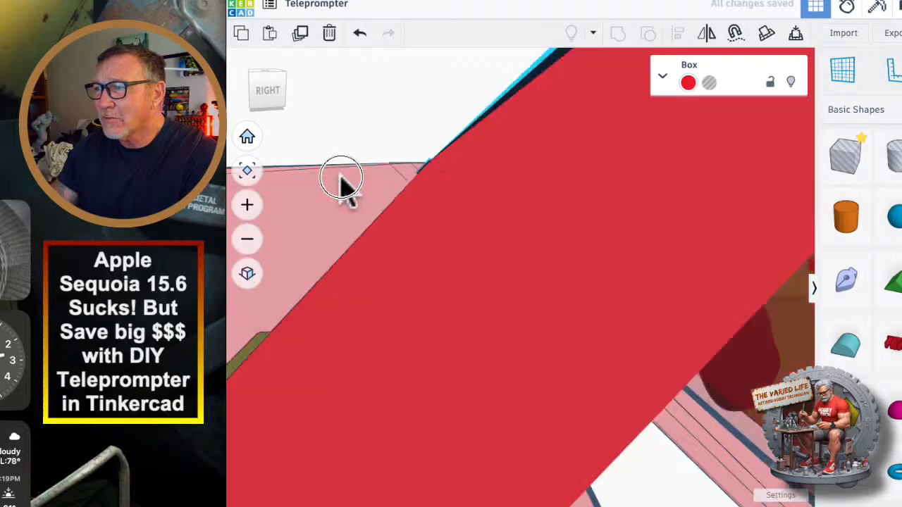
middle_drag(341, 178, 355, 196)
scroll(354, 194, down, 4)
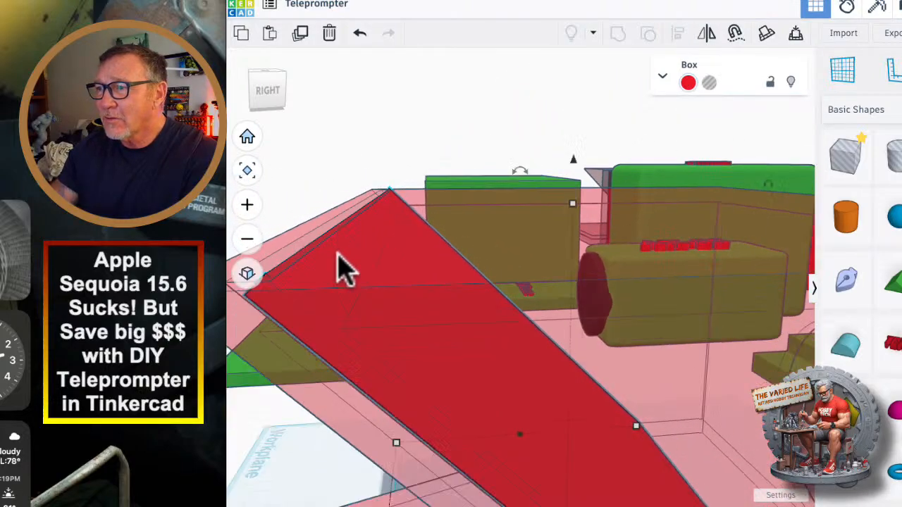
Align the red panel with the housing so both are centered along the housing's width.
middle_drag(338, 255, 393, 272)
scroll(392, 272, up, 3)
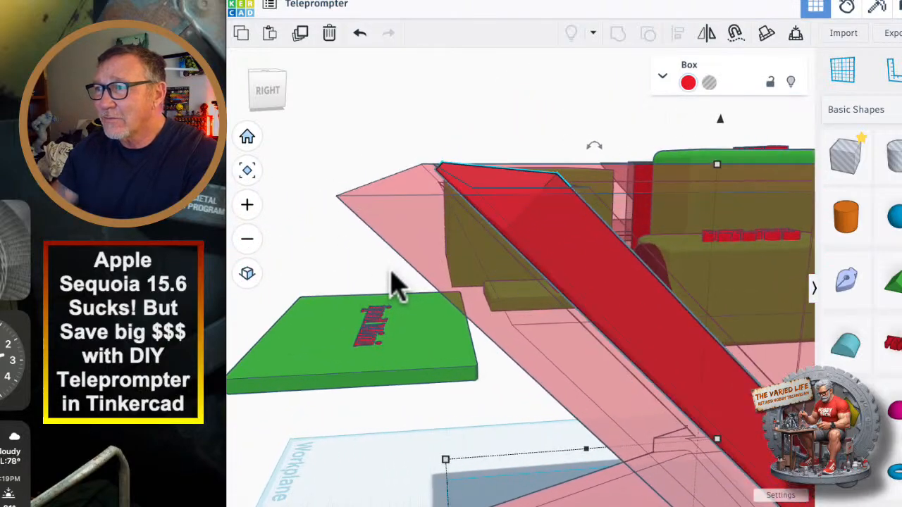
right_drag(391, 272, 429, 322)
middle_drag(425, 315, 382, 310)
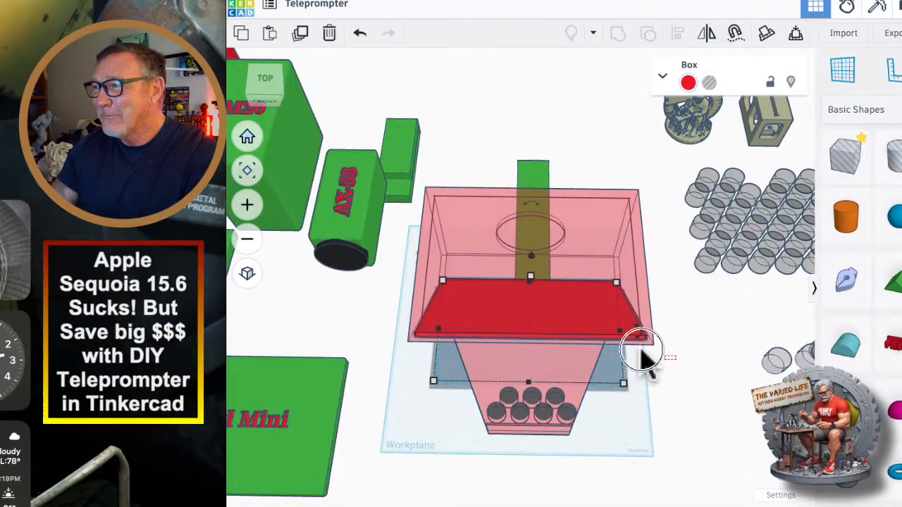
shift+click(543, 308)
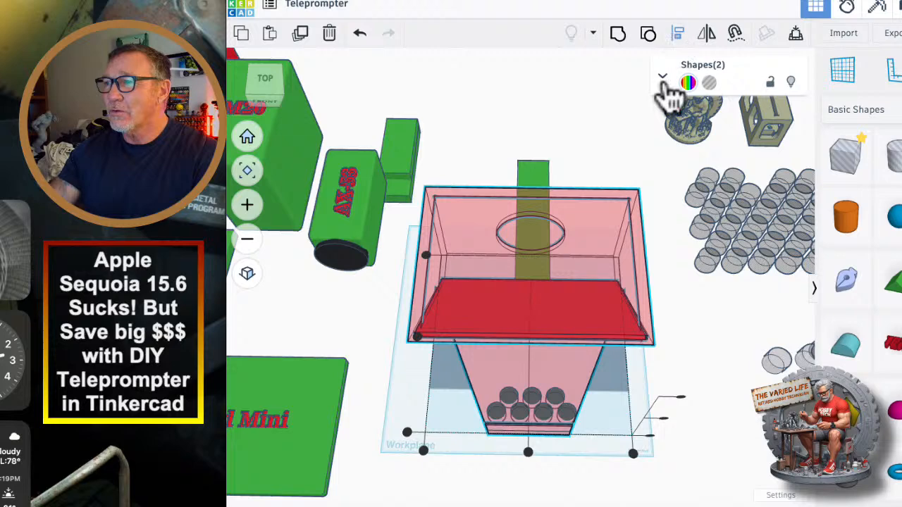
click(529, 453)
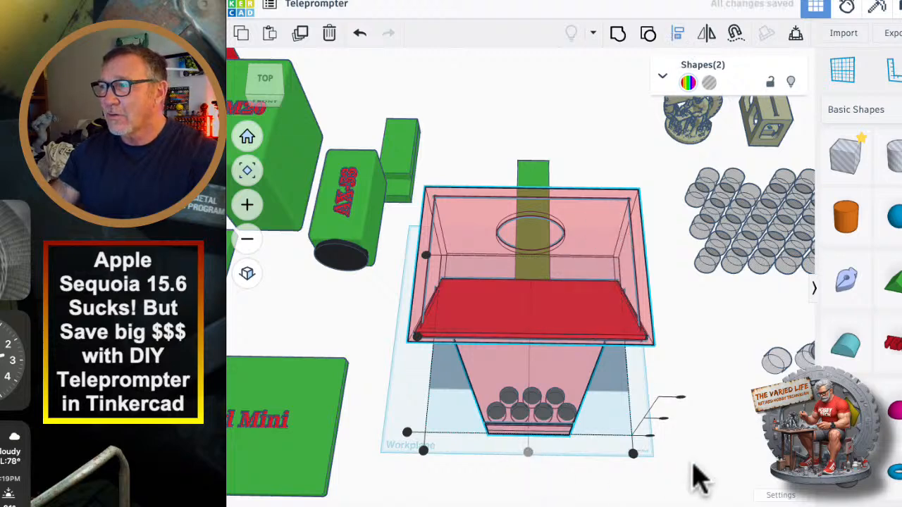
Examine how the centered red panel sits in the slanted slot, especially at its lower edge near the housing floor.
right_drag(685, 475, 605, 342)
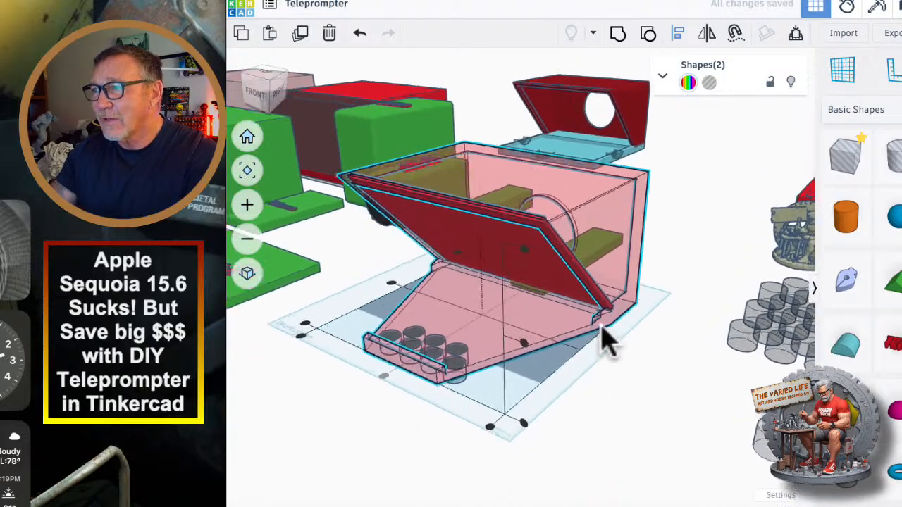
scroll(610, 342, up, 5)
right_drag(664, 396, 554, 380)
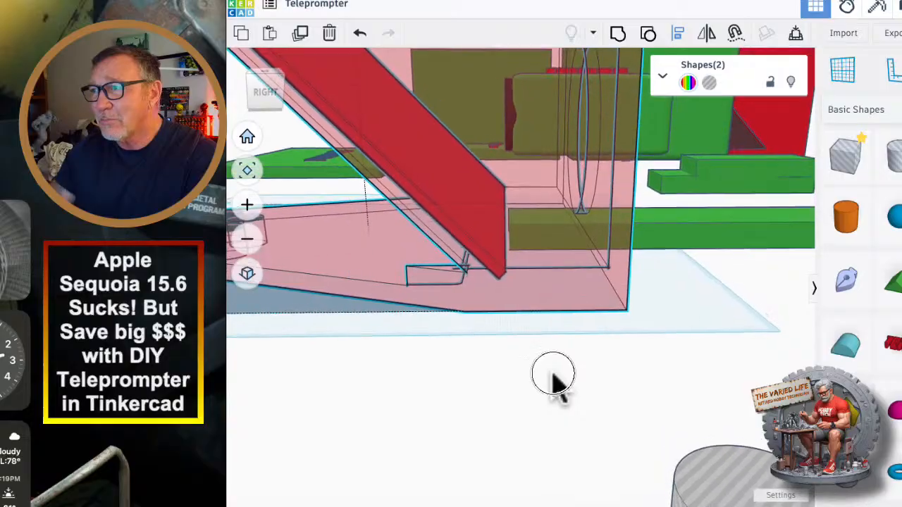
scroll(554, 381, down, 8)
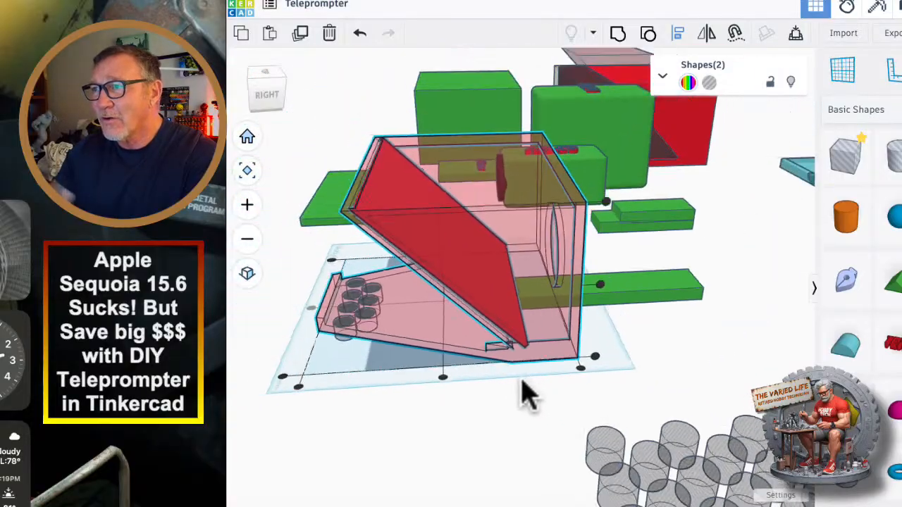
scroll(522, 380, down, 1)
scroll(500, 361, up, 2)
click(390, 435)
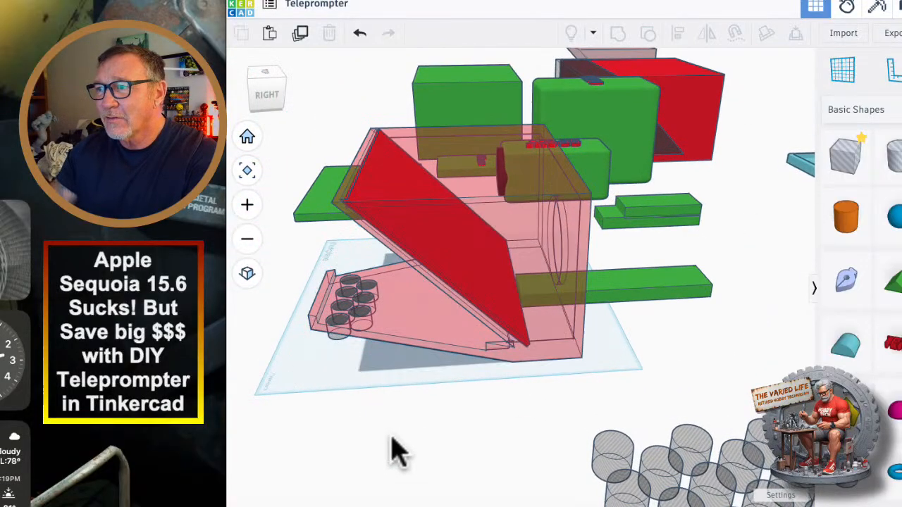
right_drag(394, 435, 421, 416)
Move the red panel out of the slanted slot to the area in front of the housing and rotate it flat.
click(388, 305)
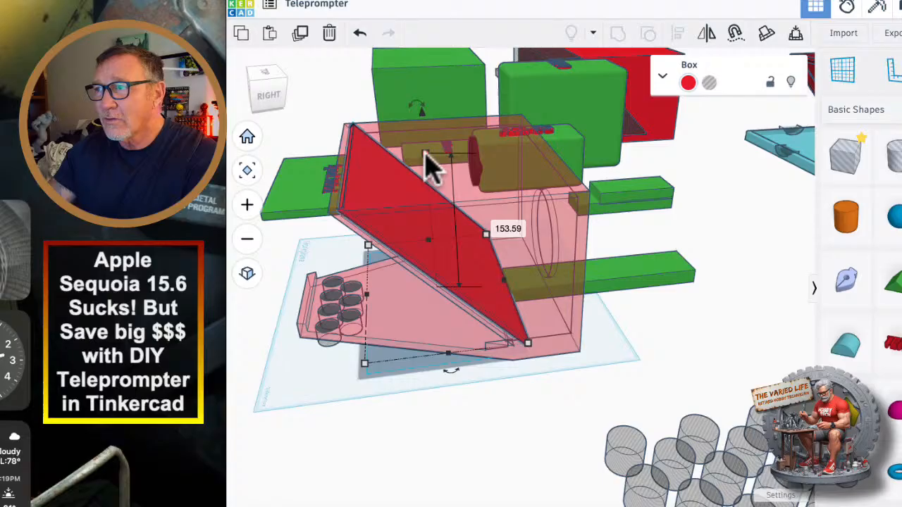
middle_drag(416, 367, 605, 367)
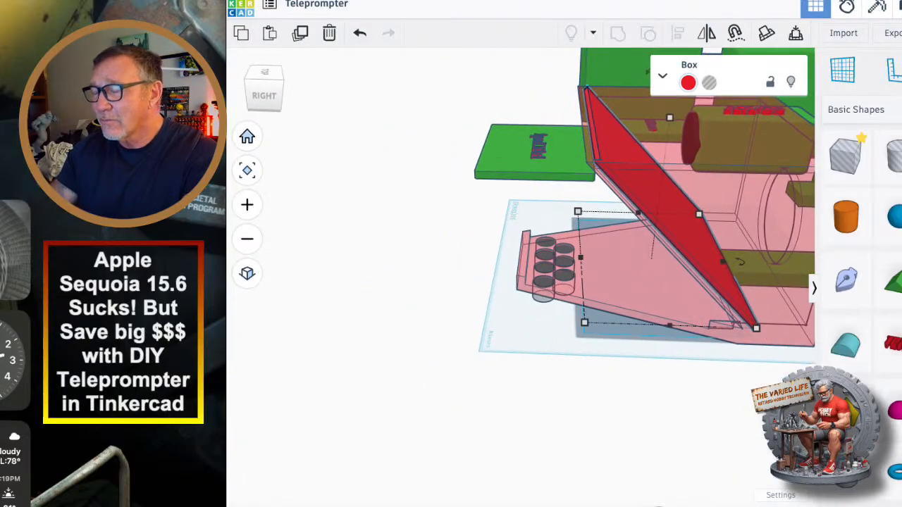
drag(554, 100, 321, 95)
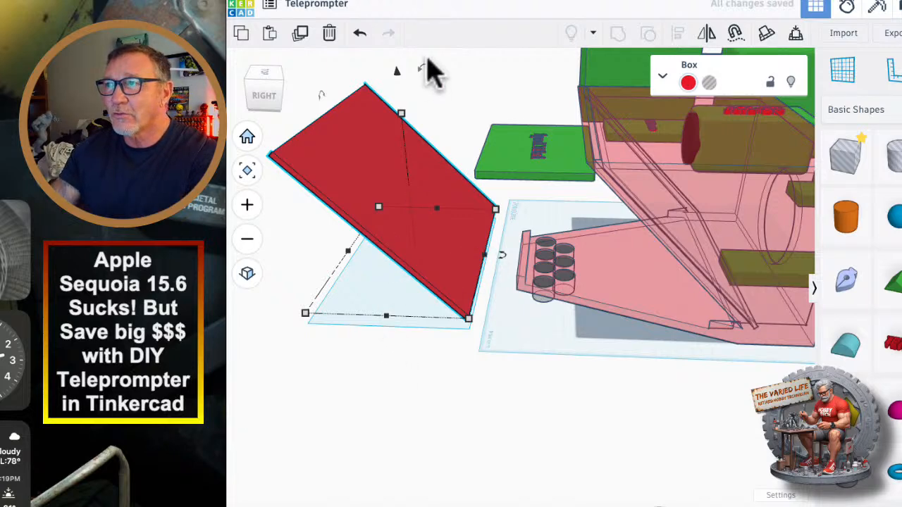
drag(423, 70, 379, 98)
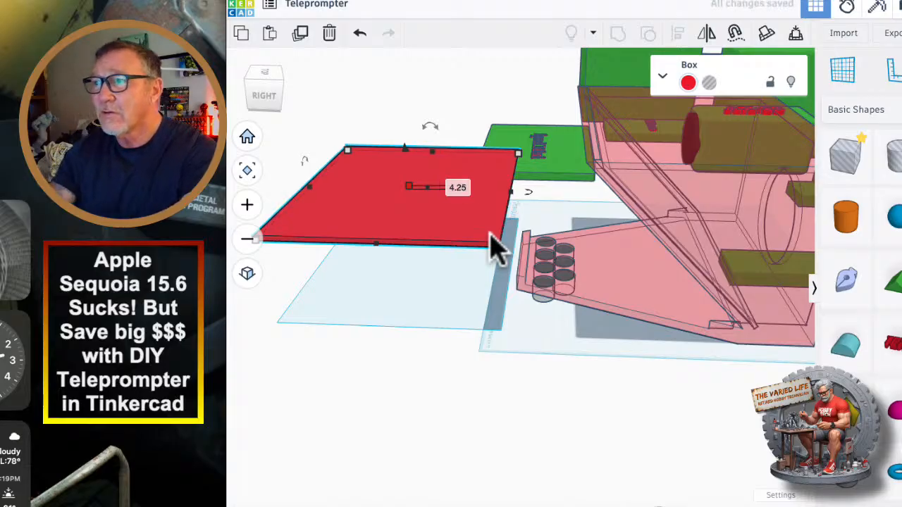
mouse_move(479, 339)
right_down()
mouse_move(513, 338)
mouse_move(480, 330)
right_up()
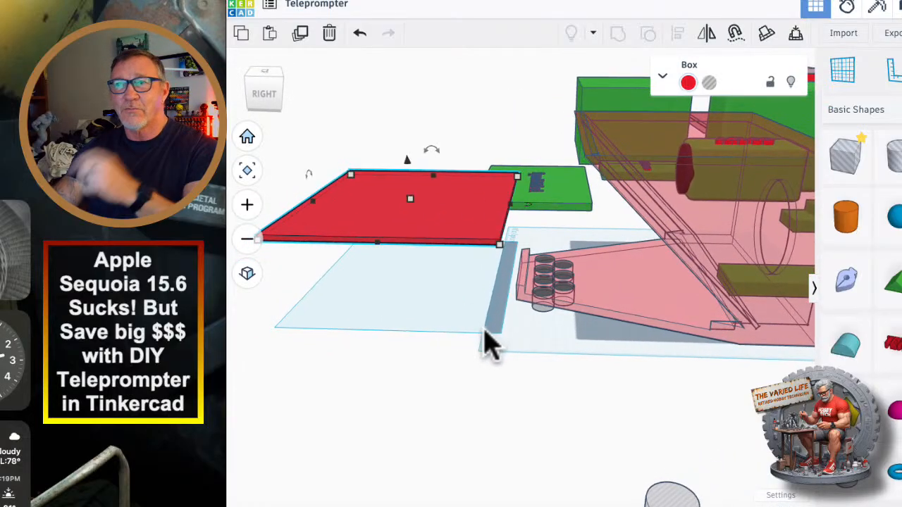
right_drag(445, 303, 469, 328)
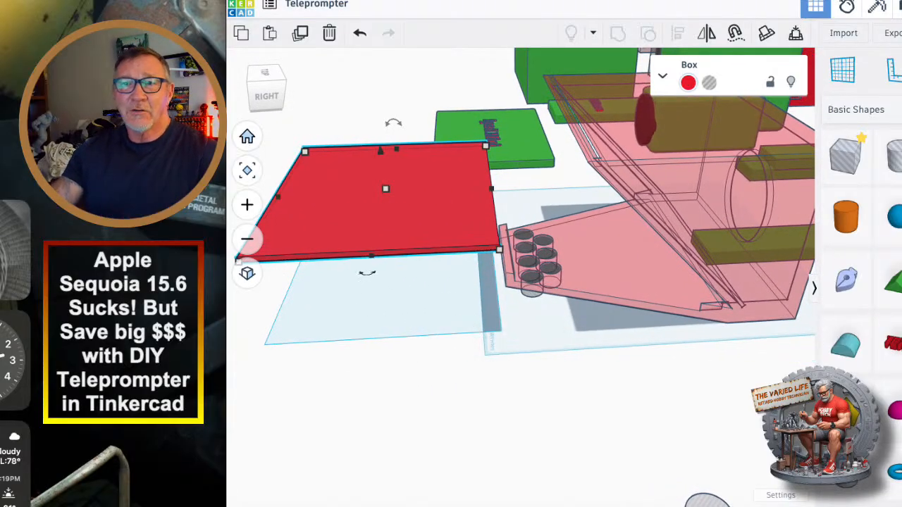